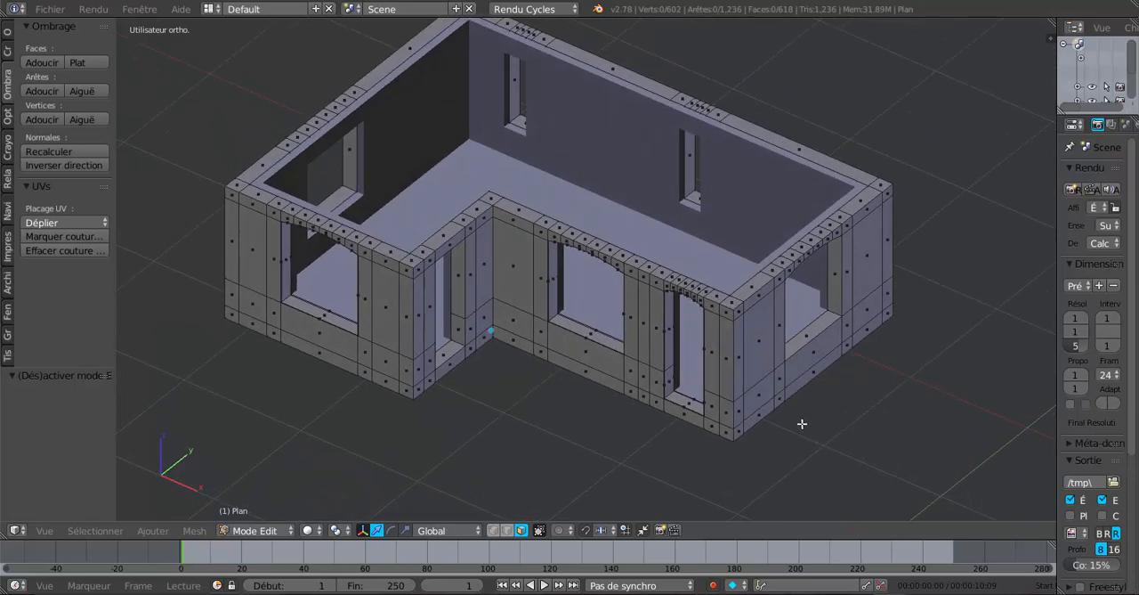
Examine the L-shaped house shell, its walls and window openings, in perspective angles and over the plan from above
scroll(804, 394, "up", 2)
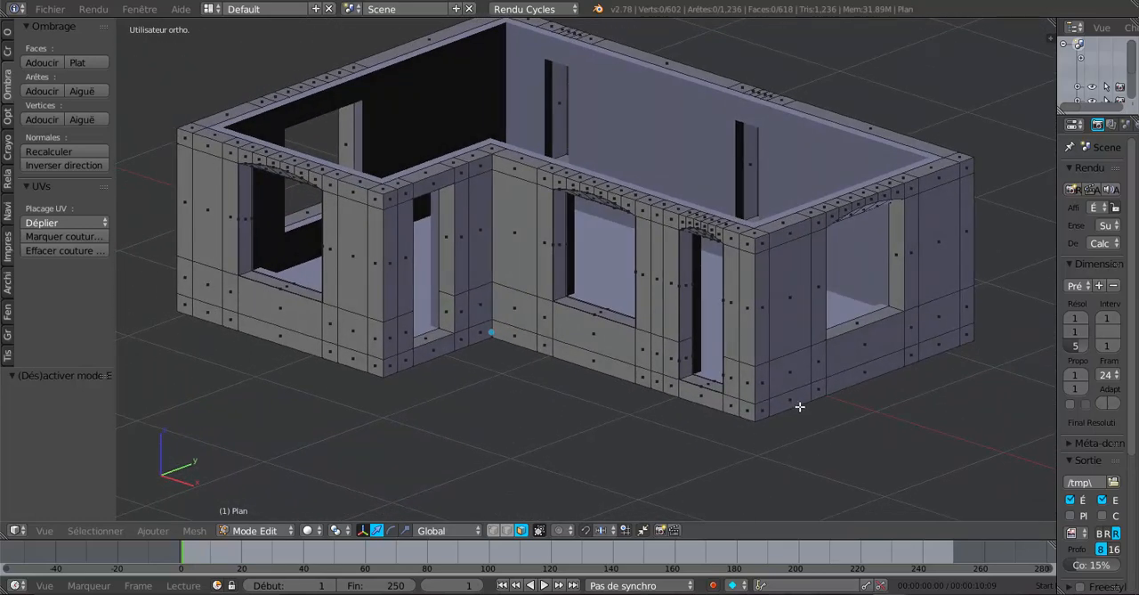
scroll(809, 399, "up", 1)
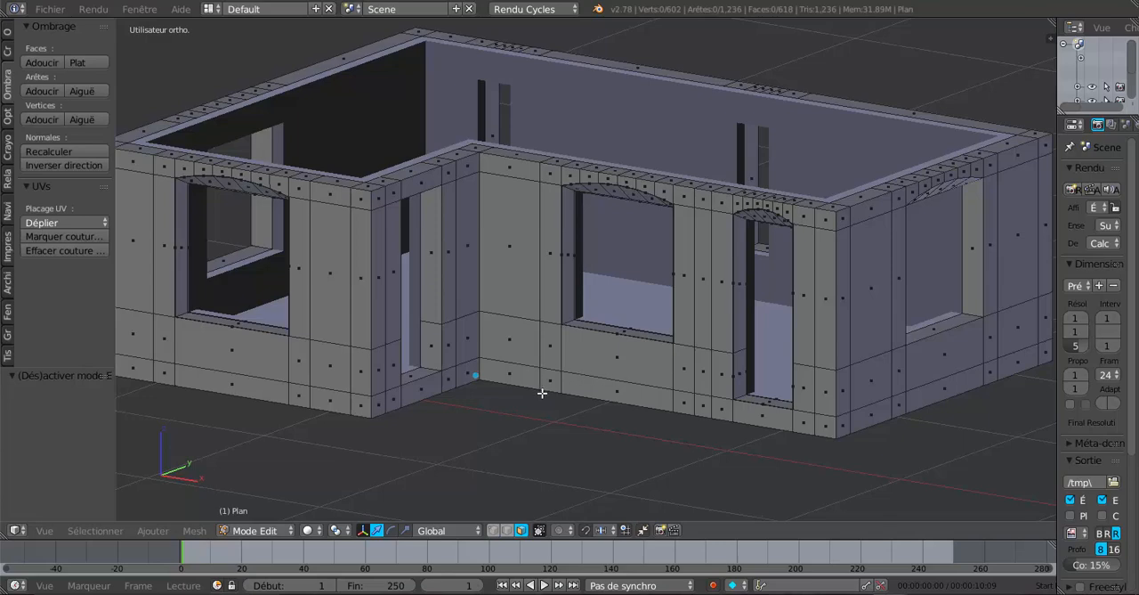
key("KP_7")
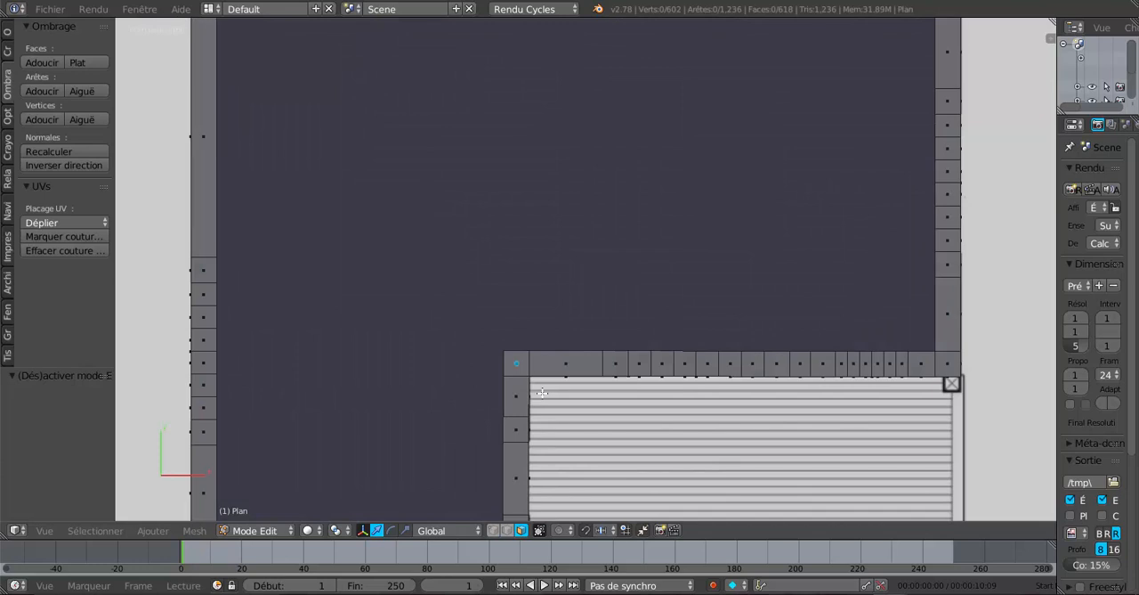
scroll(540, 395, "down", 3)
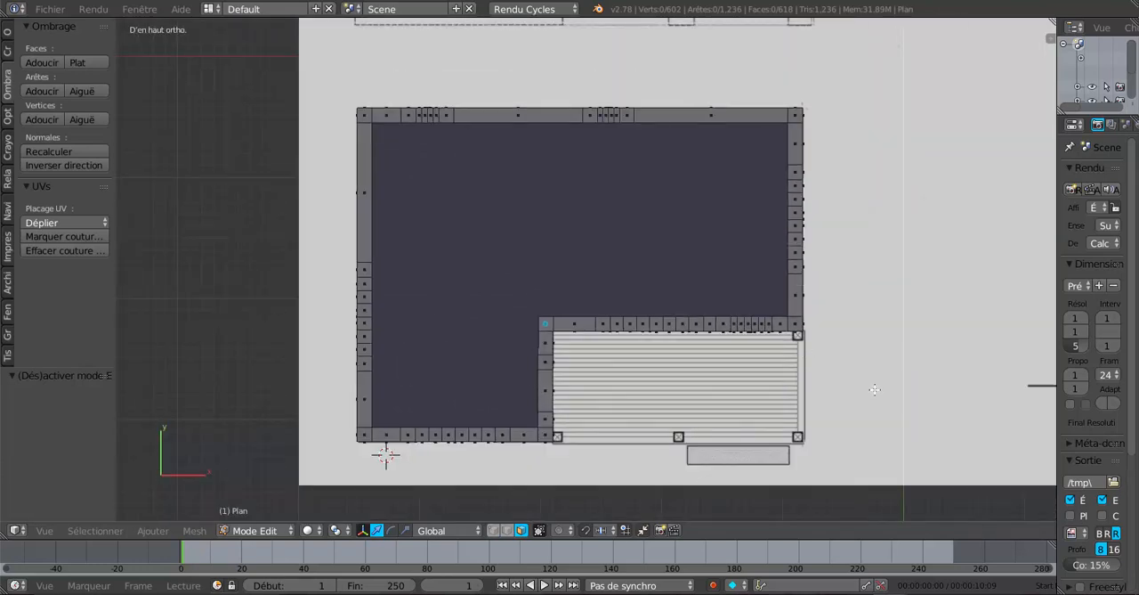
middle_click_drag(894, 401, 742, 346)
scroll(782, 347, "up", 2)
scroll(742, 346, "up", 1)
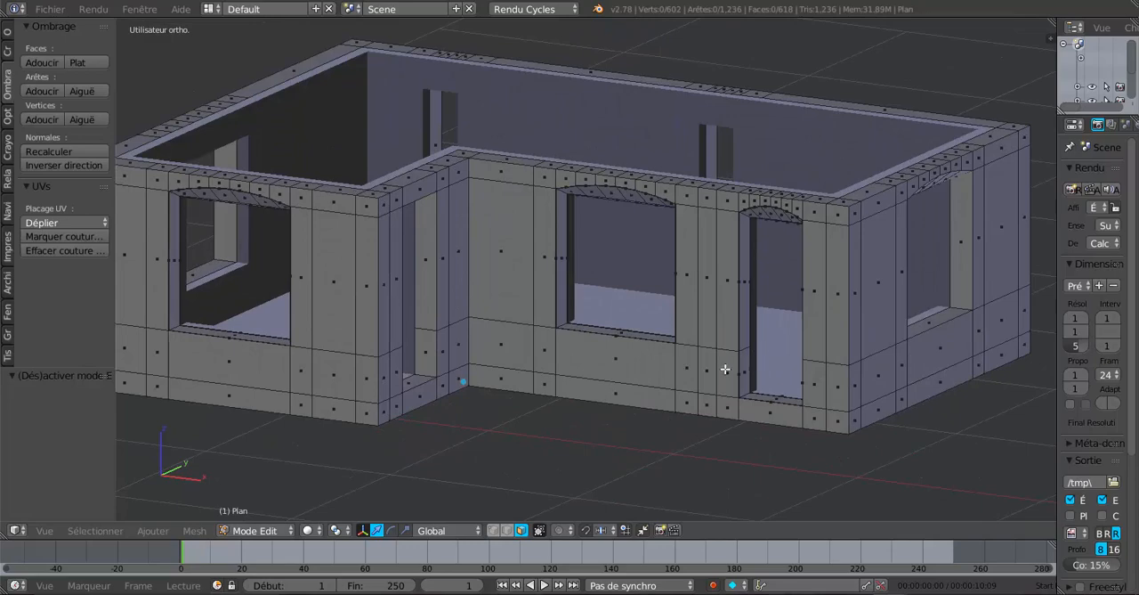
mouse_move(703, 374)
middle_mouse_down()
mouse_move(687, 376)
mouse_move(703, 380)
middle_mouse_up()
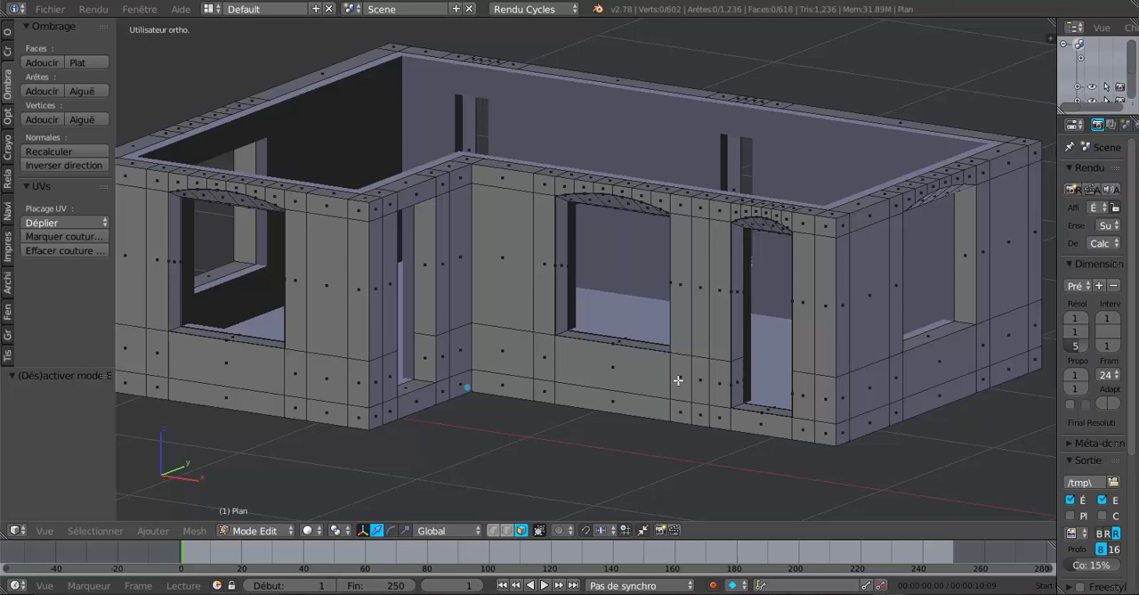
middle_click_drag(678, 380, 666, 357)
scroll(678, 336, "down", 1)
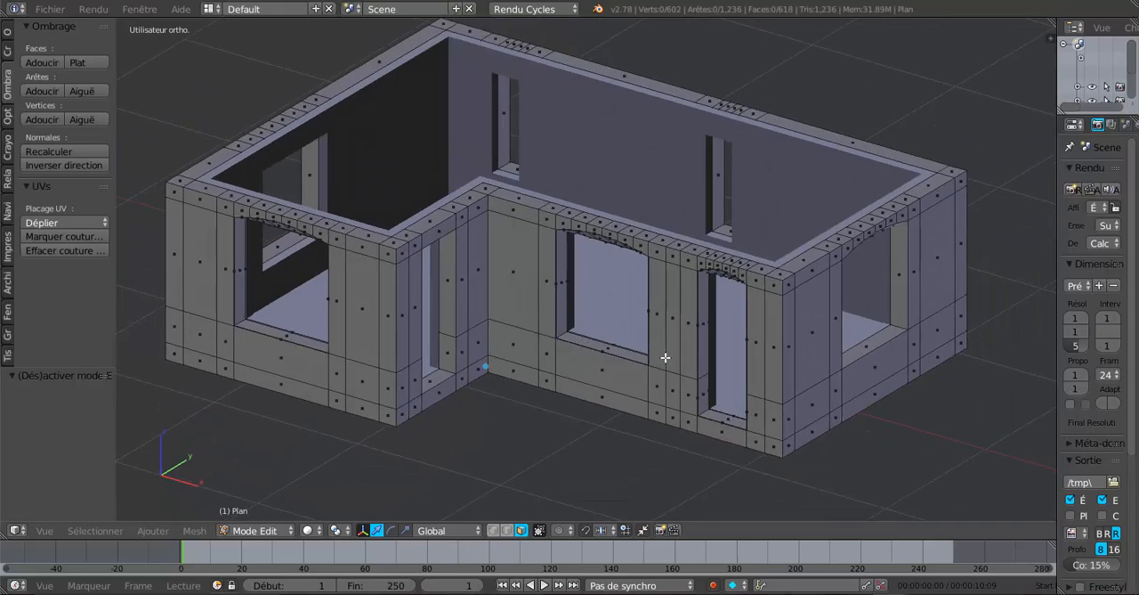
scroll(665, 357, "up", 1)
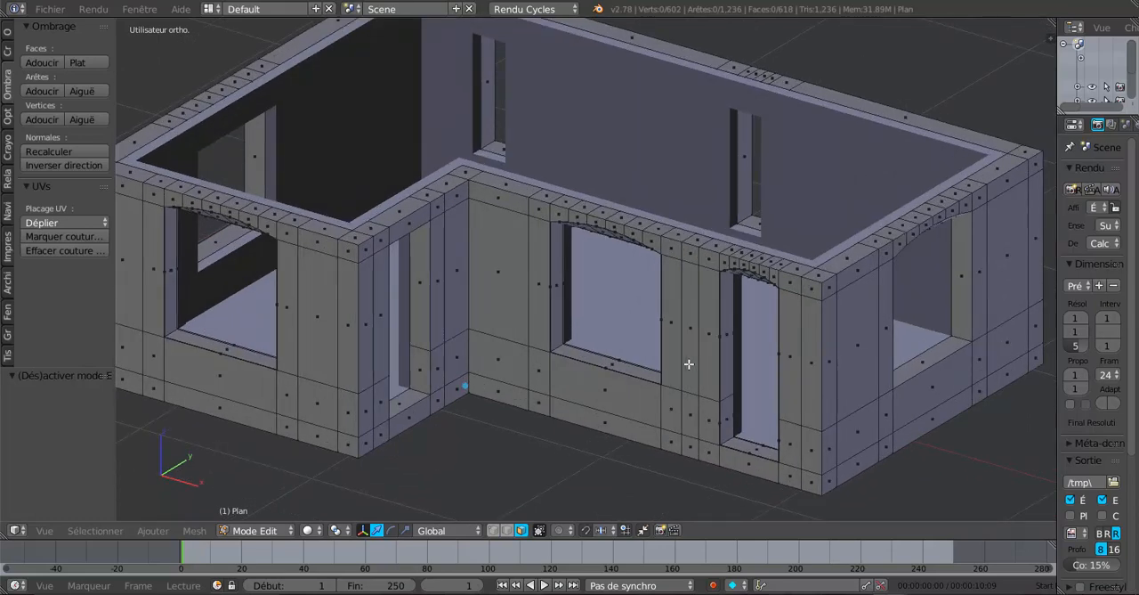
middle_click_drag(686, 364, 689, 355)
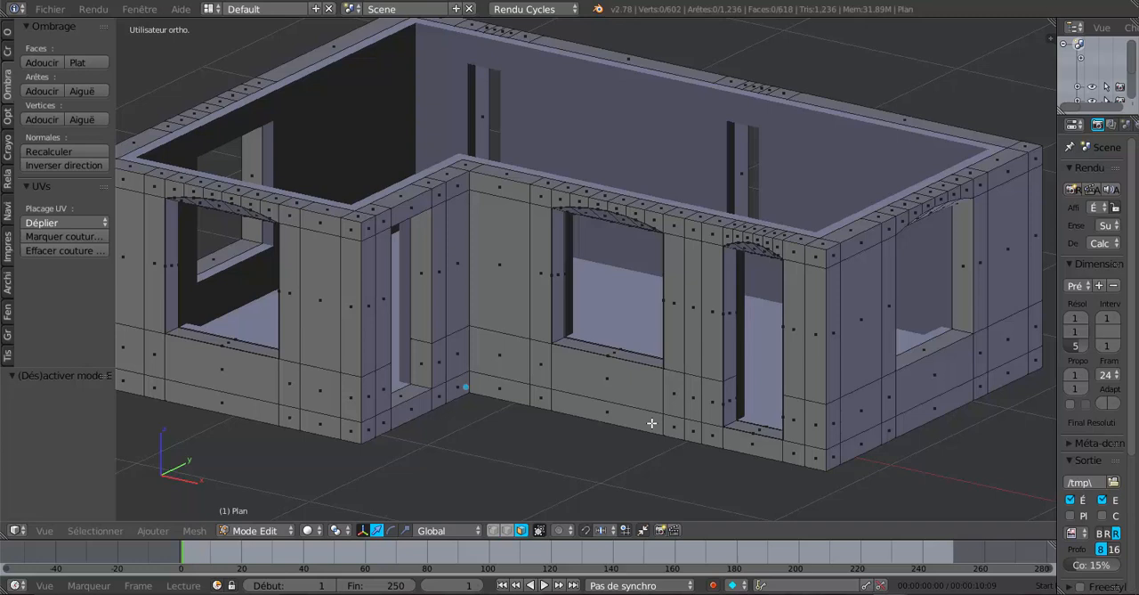
Switch to the two other open Blender files and examine the house with partitions and the one with red window and corner trim
mouse_move(884, 587)
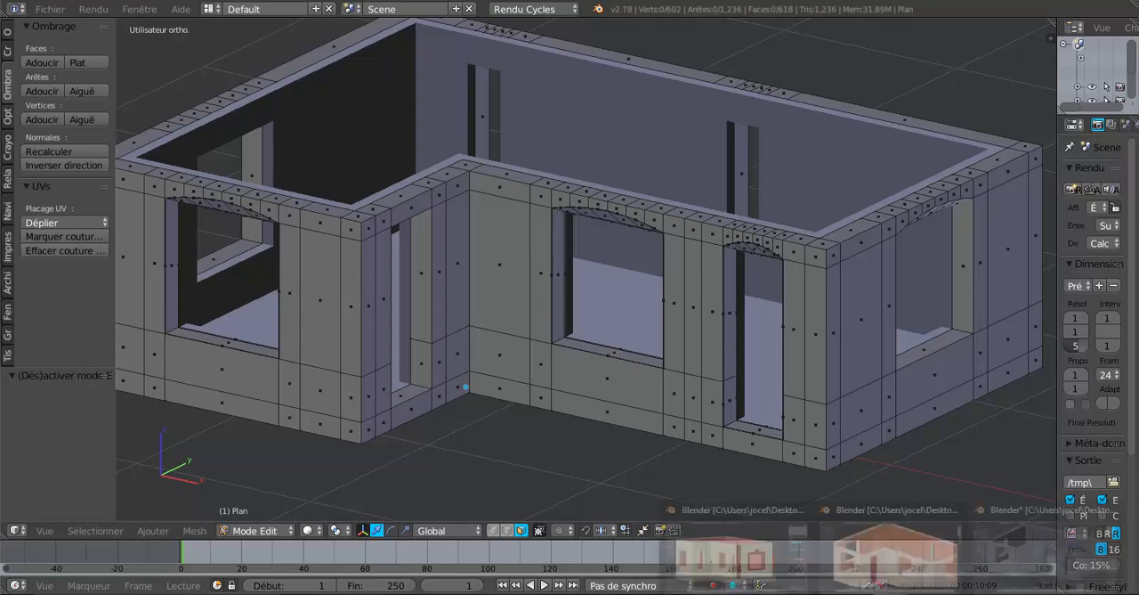
left_click(881, 557)
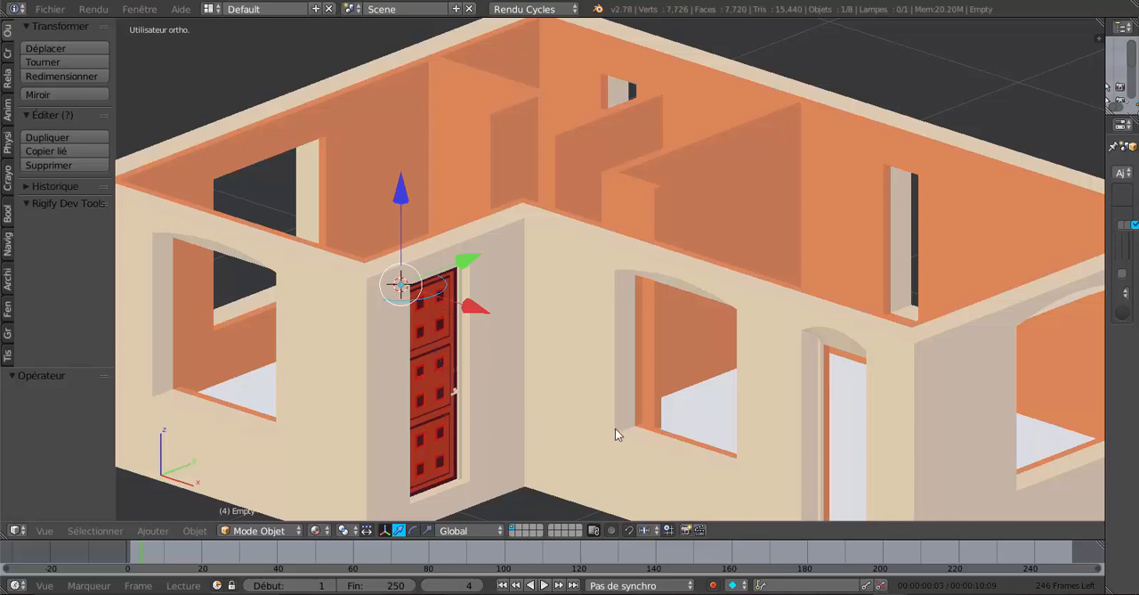
mouse_move(890, 593)
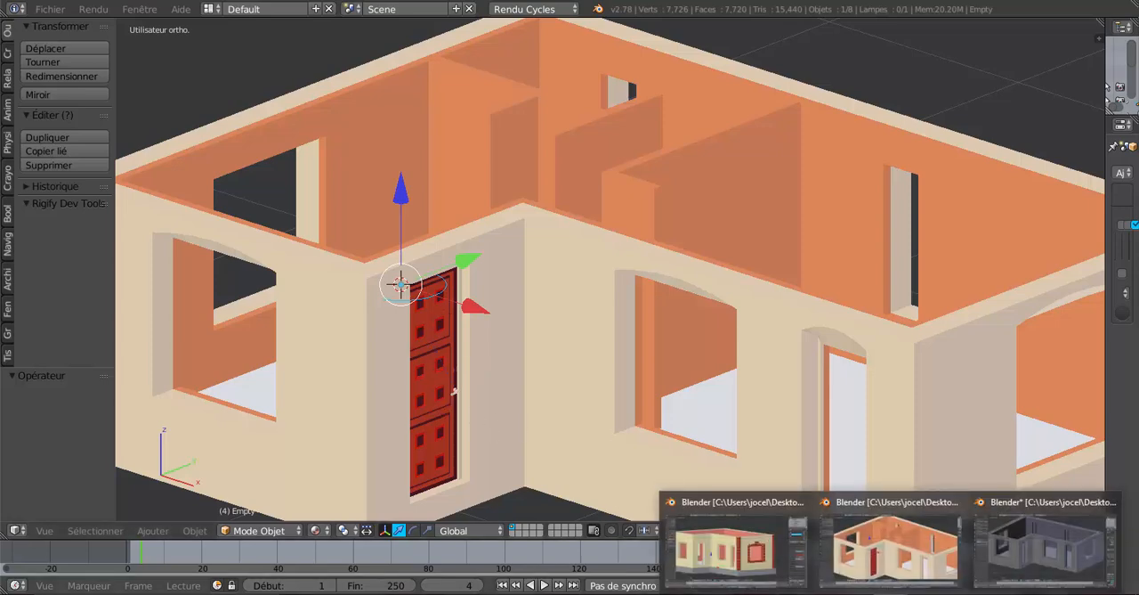
left_click(746, 563)
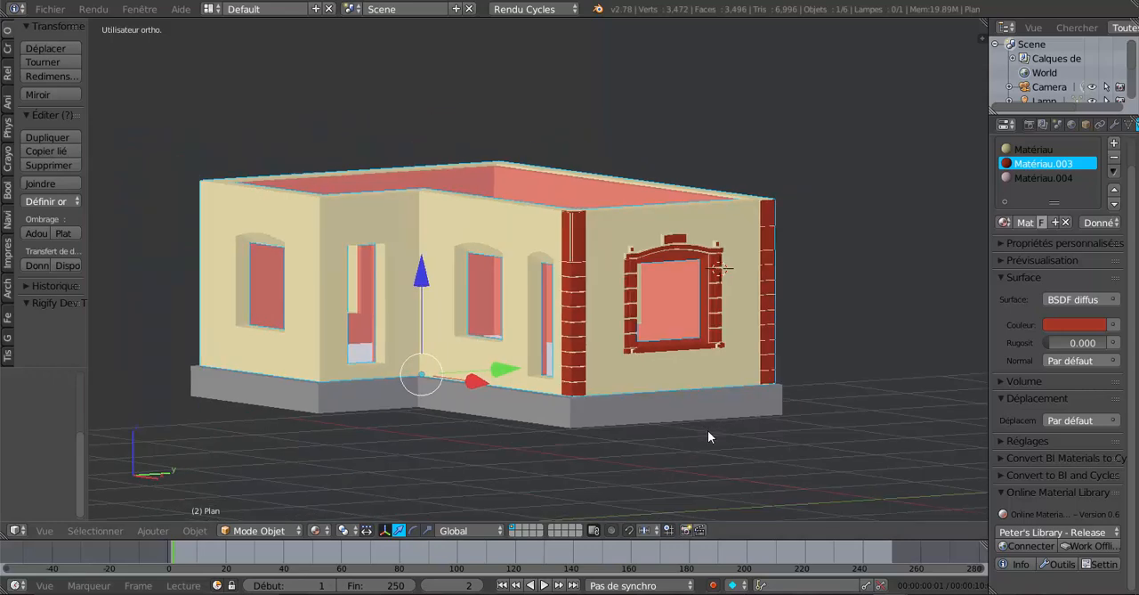
scroll(708, 429, "up", 2)
middle_click_drag(672, 438, 680, 481)
scroll(639, 402, "up", 2)
middle_click_drag(639, 403, 598, 424)
scroll(598, 403, "up", 1)
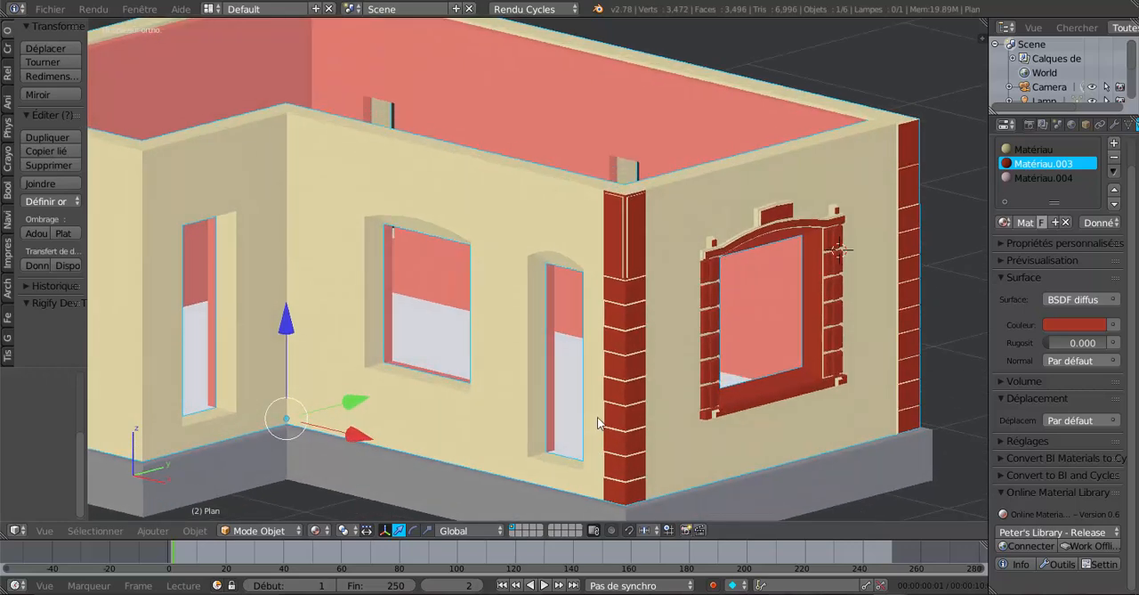
scroll(656, 393, "down", 4)
scroll(648, 399, "up", 3)
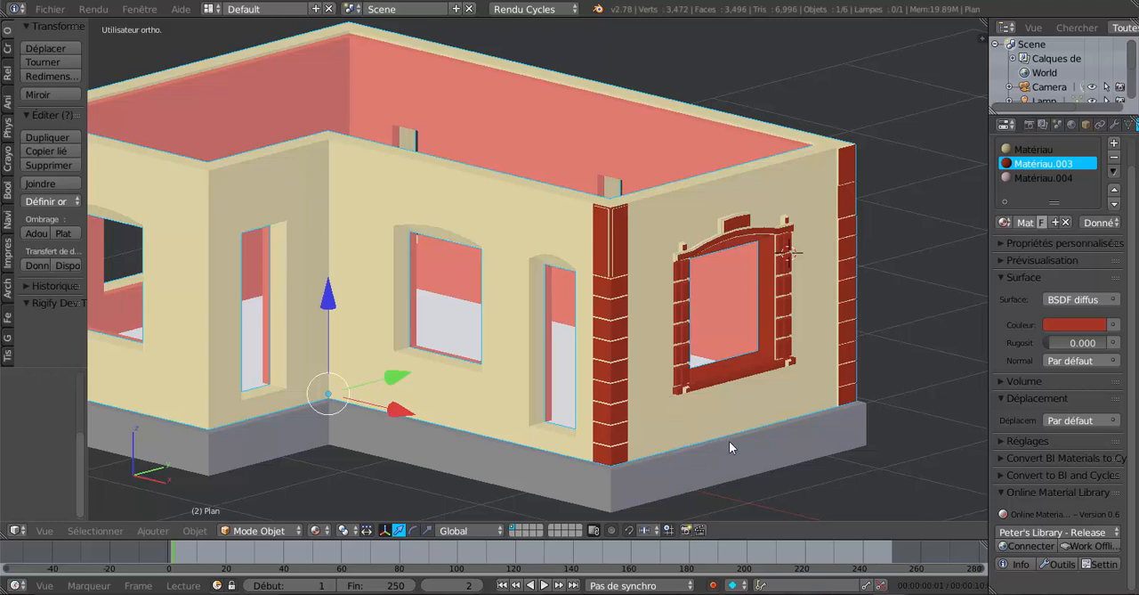
Switch back to the Blender file with the grey house shell and examine its interior from above
mouse_move(890, 594)
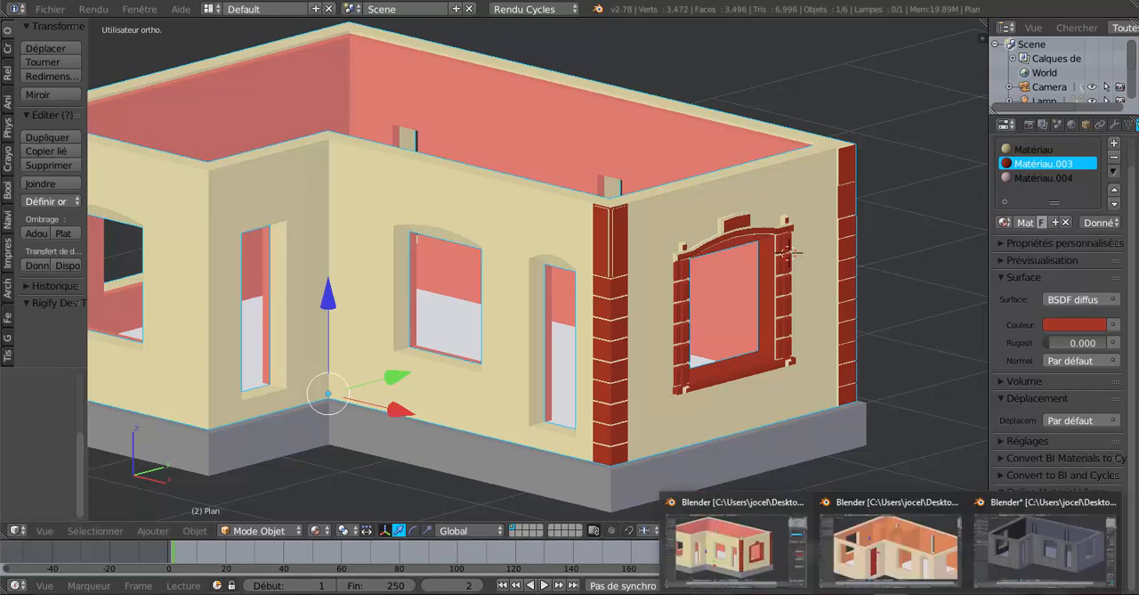
left_click(1036, 538)
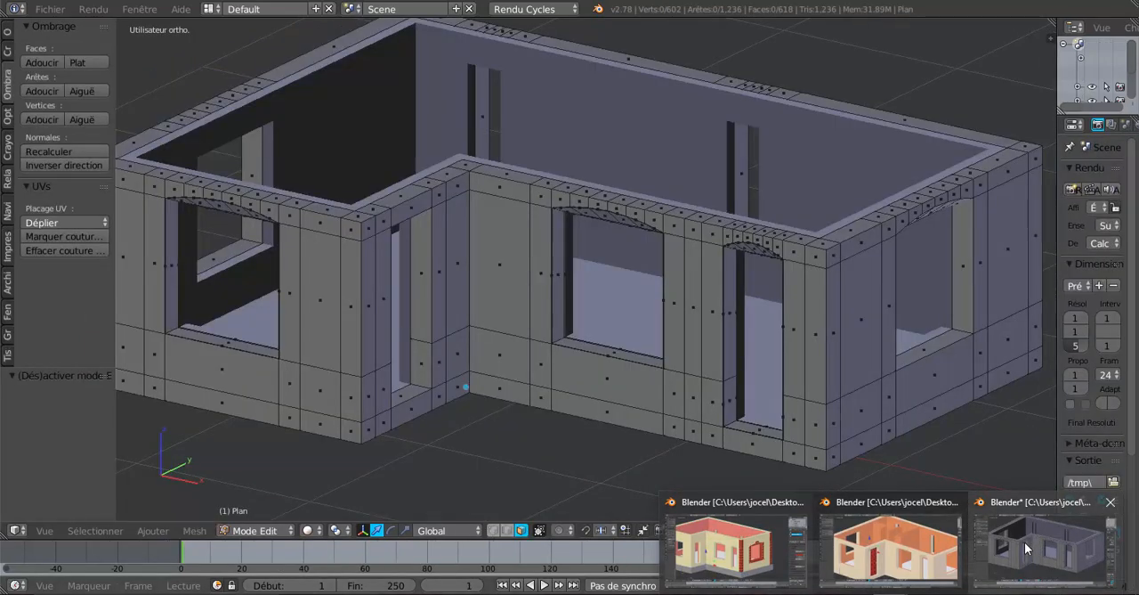
left_click(1025, 543)
scroll(709, 333, "down", 2)
middle_click_drag(709, 333, 708, 383)
scroll(707, 382, "up", 2)
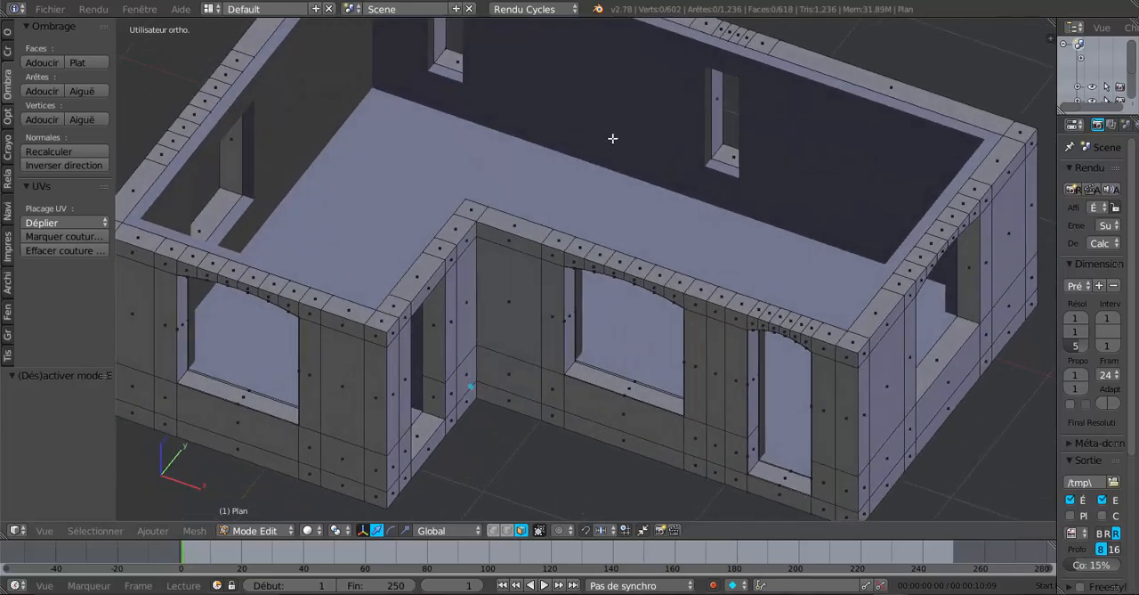
scroll(613, 135, "down", 3)
scroll(560, 218, "up", 2)
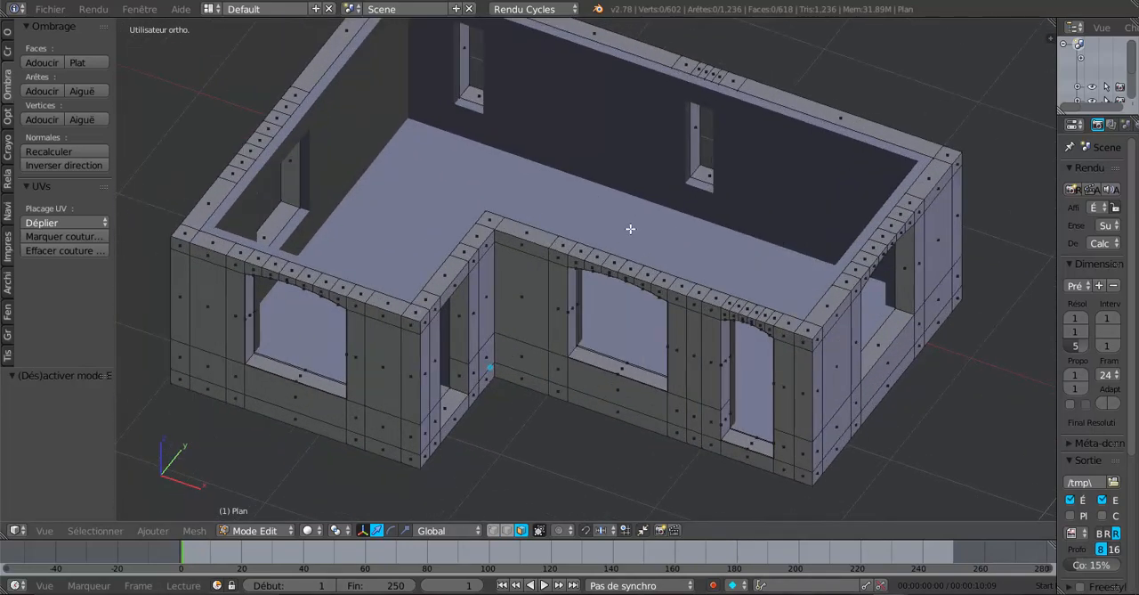
middle_click_drag(630, 228, 631, 231)
Show the house from the top in wireframe and examine the interior partitions on the floor plan
key("KP_7")
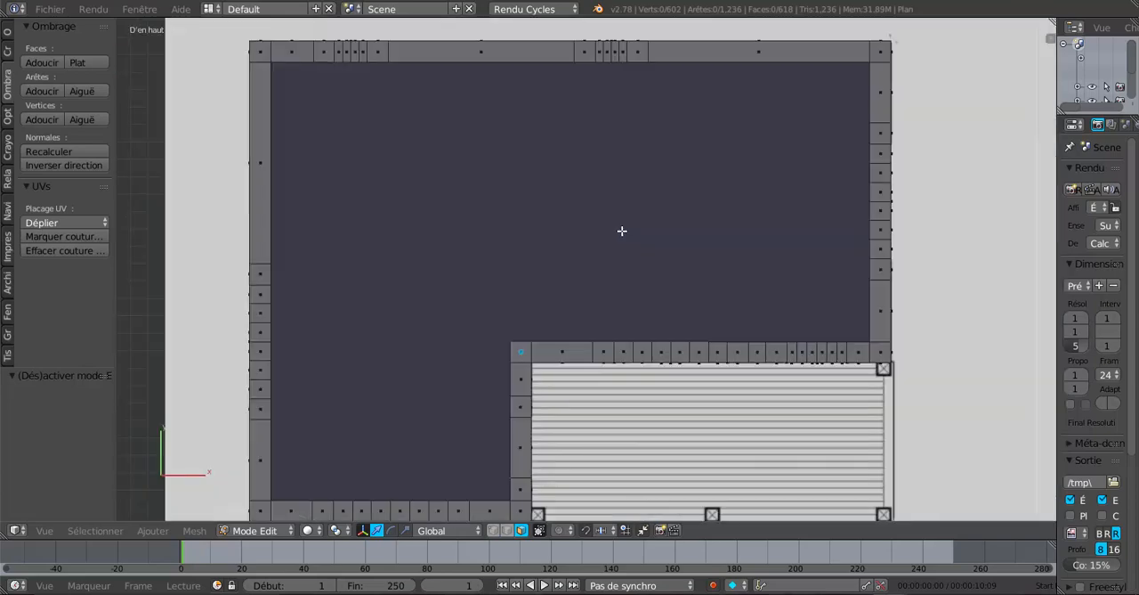
scroll(605, 229, "down", 2)
scroll(590, 246, "up", 1)
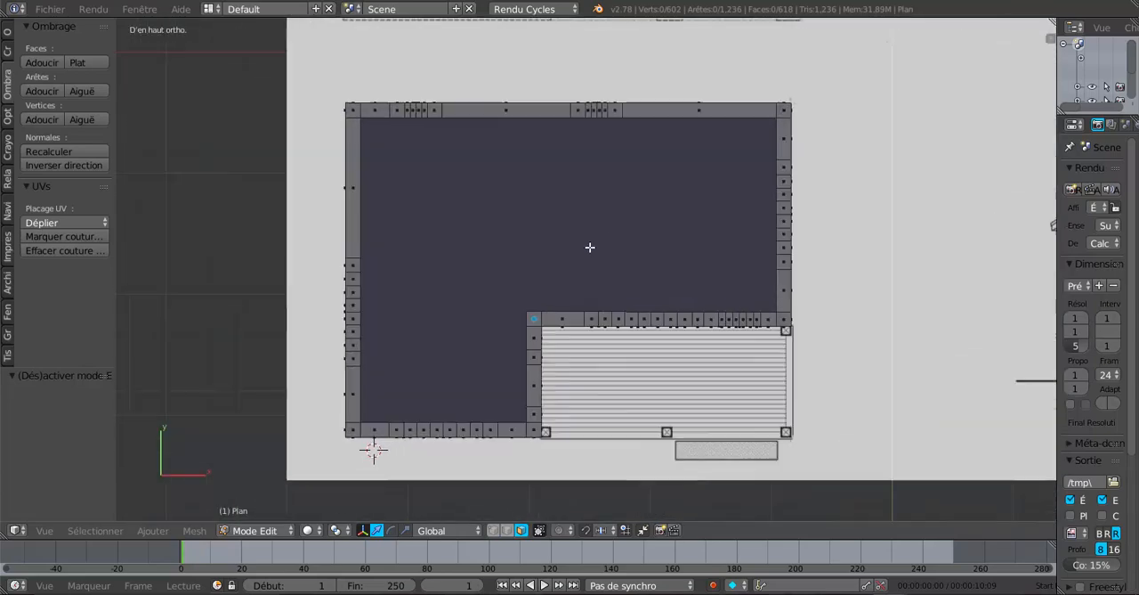
key("z")
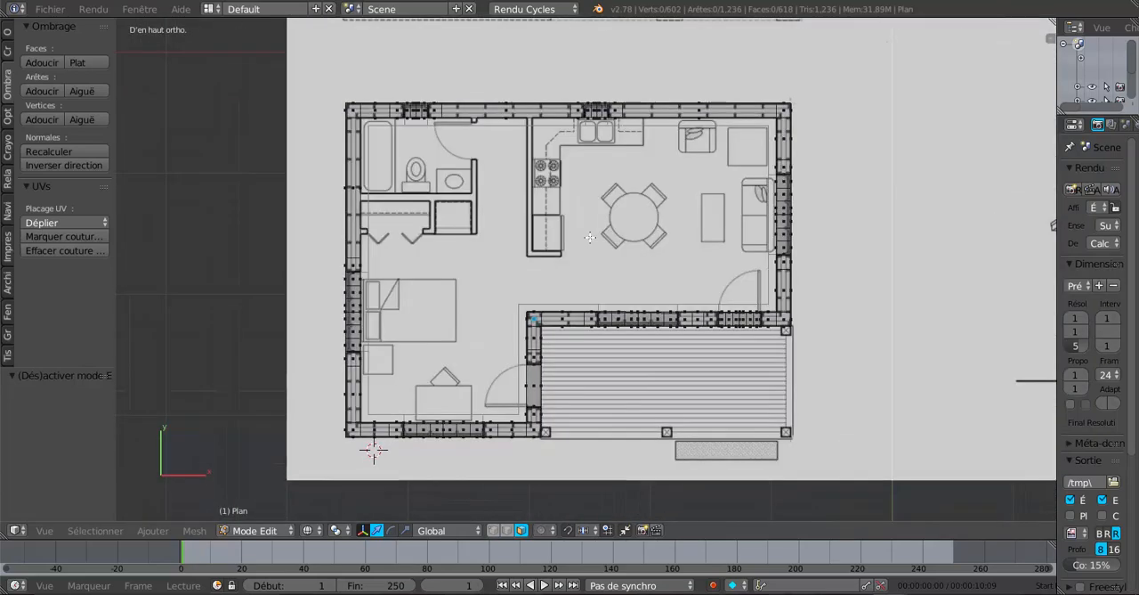
scroll(591, 236, "up", 1)
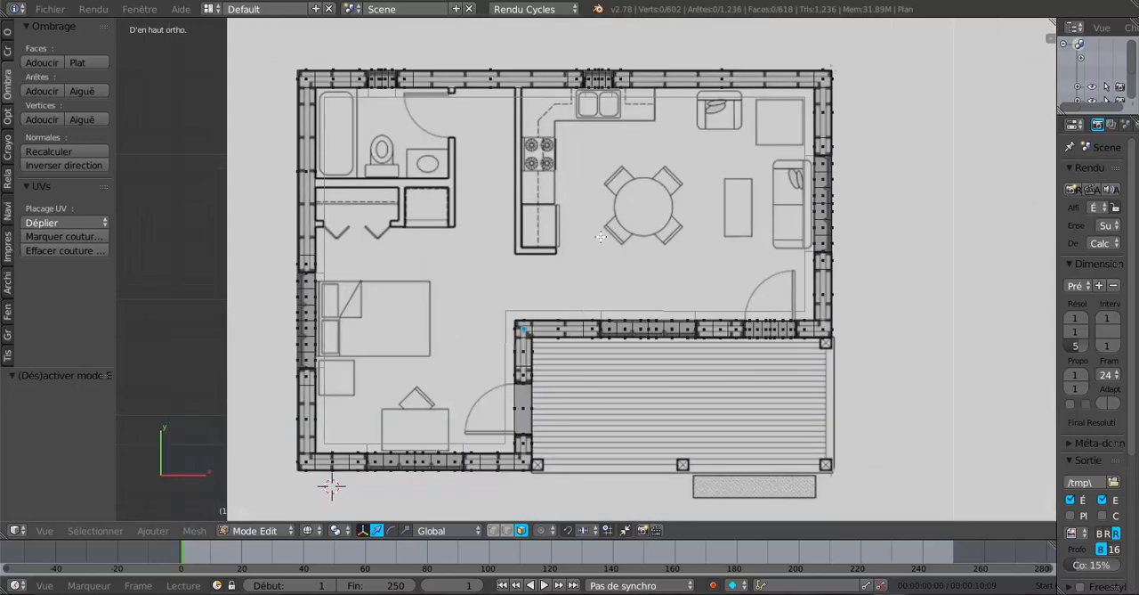
middle_click_drag(612, 236, 694, 286, "shift")
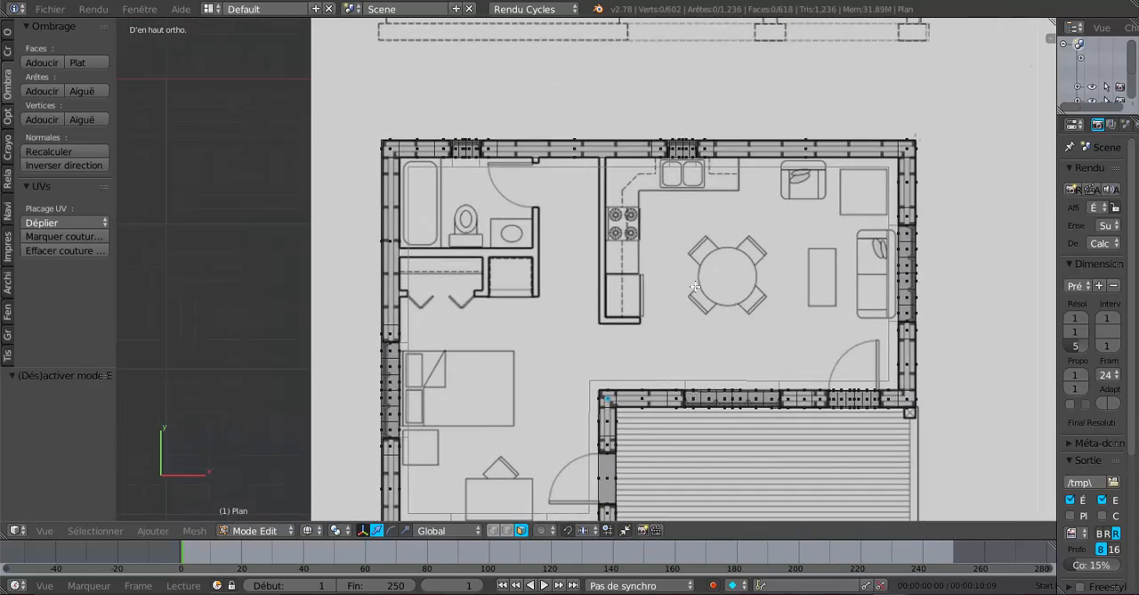
Leave the outer walls, select the inner wall object Plan.002 and open it in Edit Mode in top wireframe view
key("Tab")
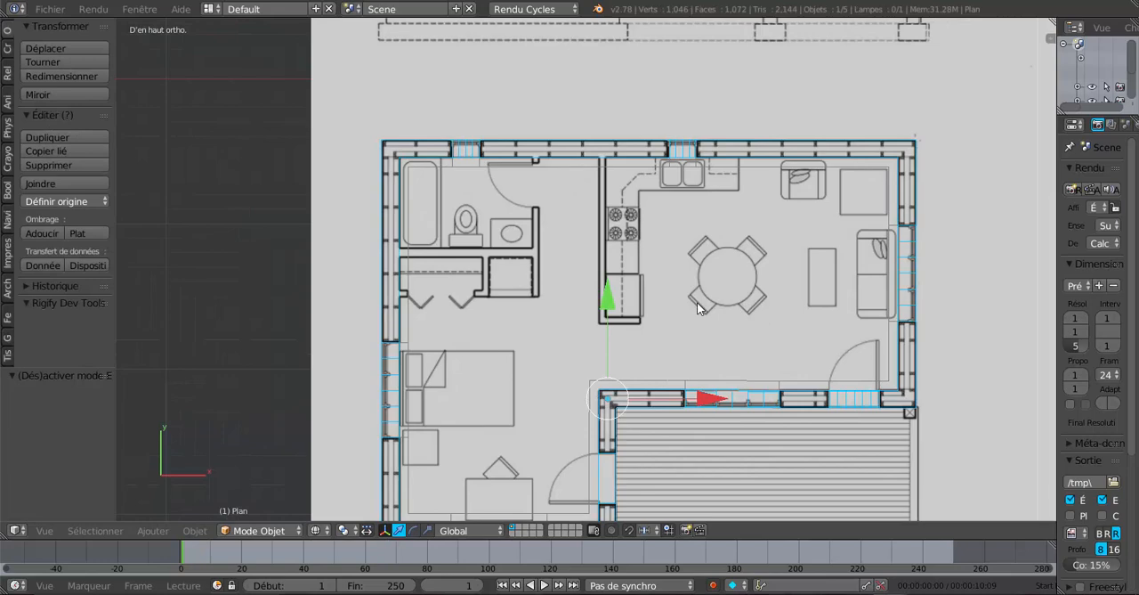
key("Tab")
middle_click_drag(697, 302, 692, 266)
key("z")
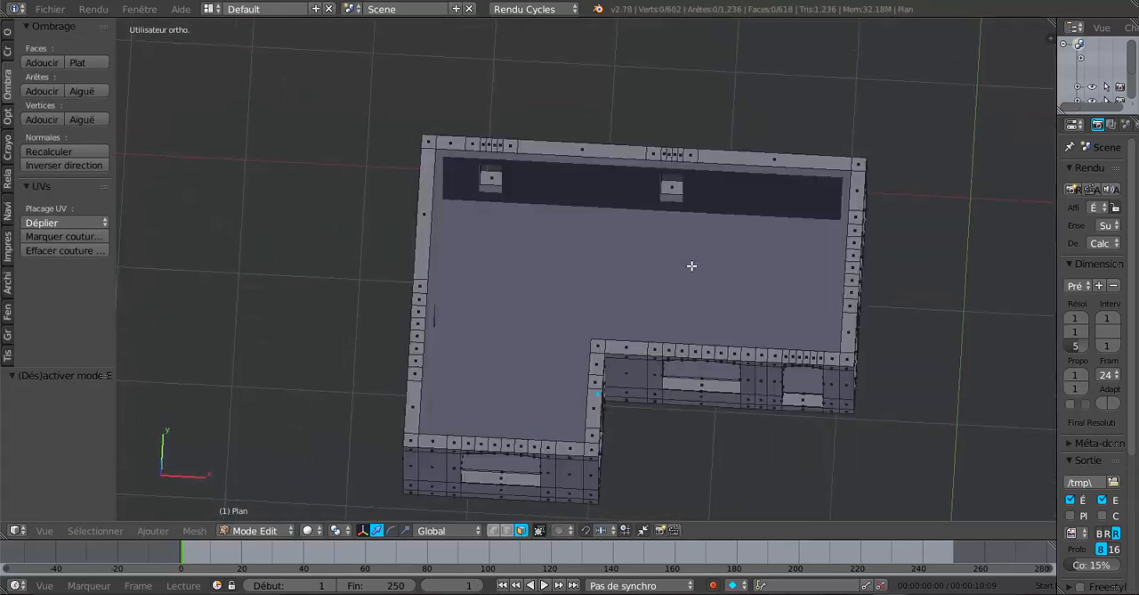
scroll(712, 222, "up", 1)
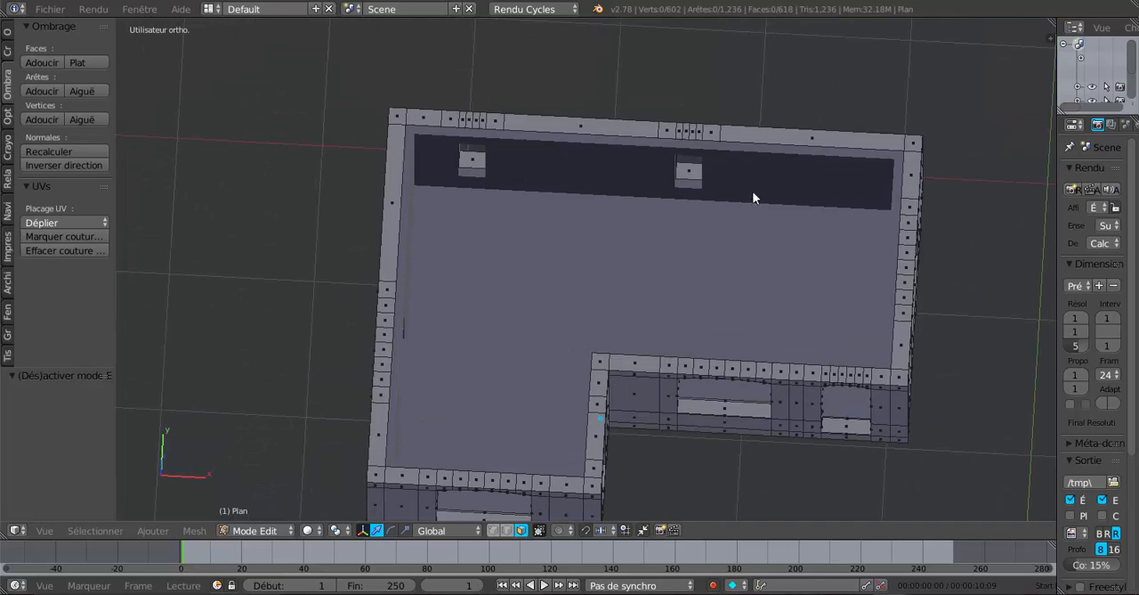
key("Tab")
middle_click_drag(745, 204, 709, 258)
middle_click_drag(720, 199, 744, 191)
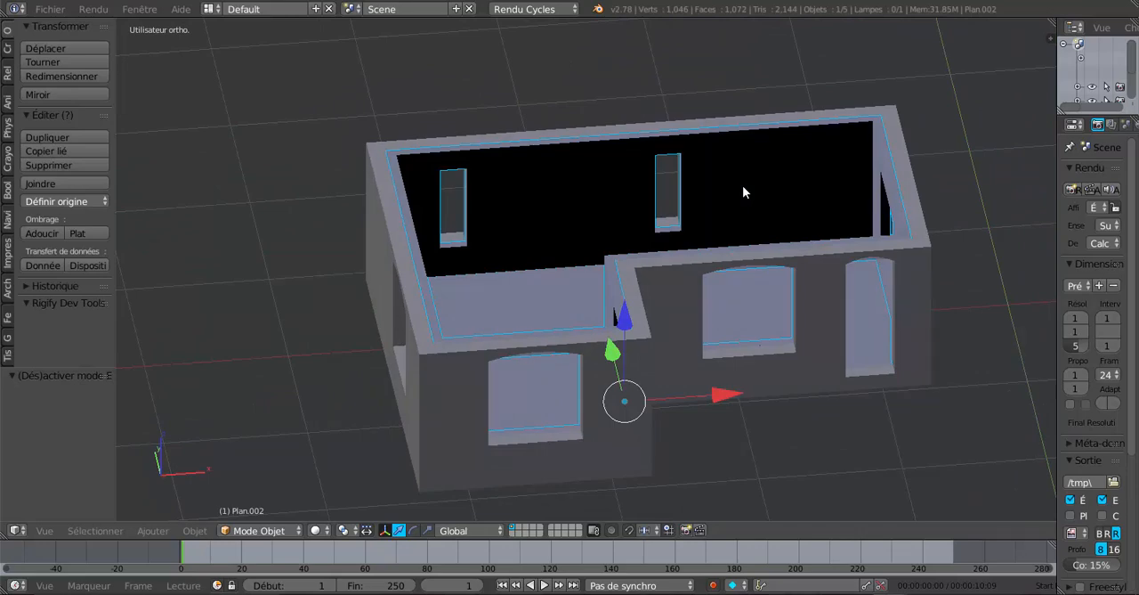
key("Tab")
key("KP_7")
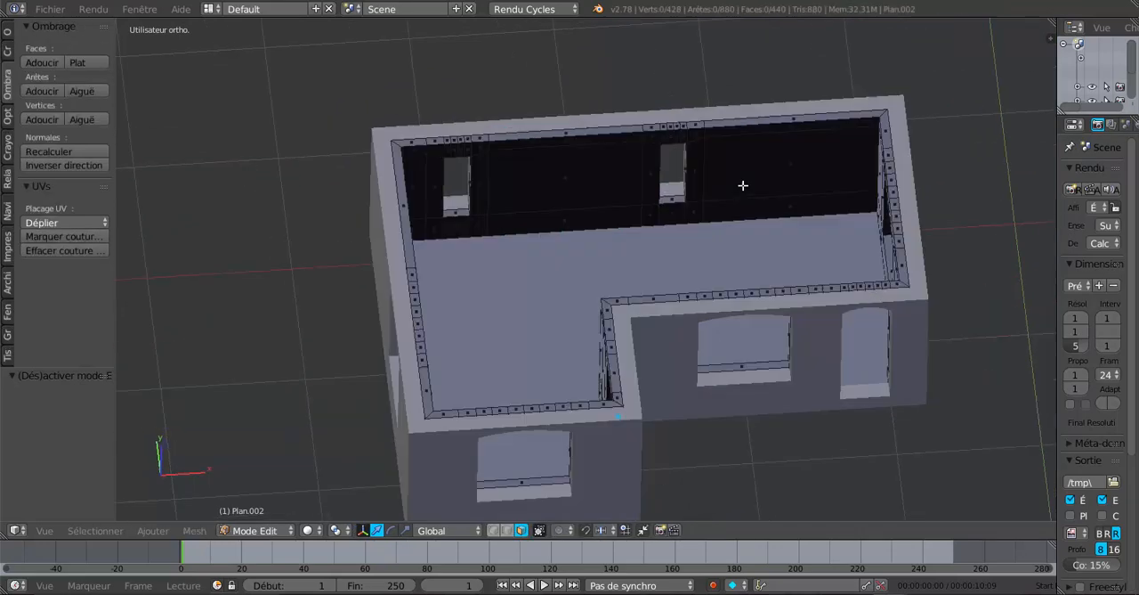
key("z")
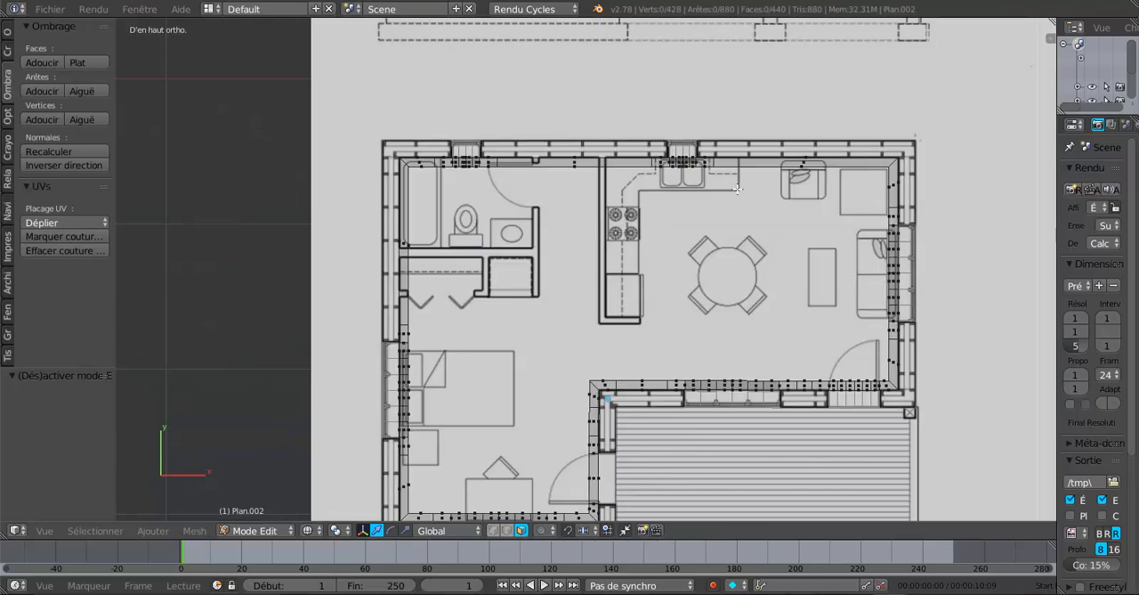
Add one loop cut to the inner lining of the rear wall, aligned with the hallway-side line of the kitchen partition
scroll(681, 196, "up", 2)
scroll(666, 196, "up", 3)
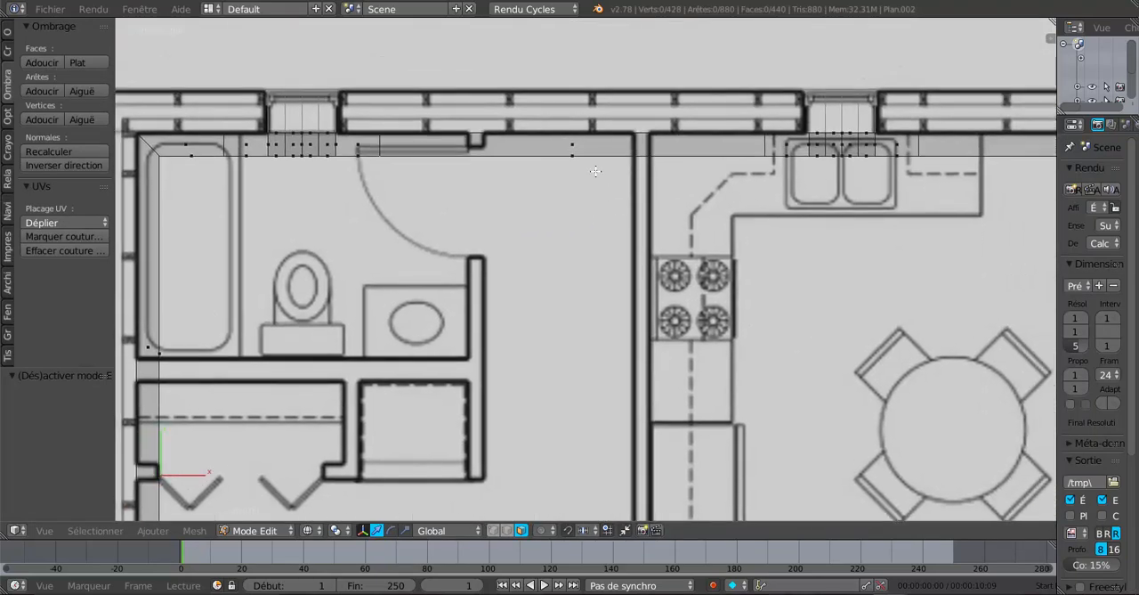
key("ctrl+r")
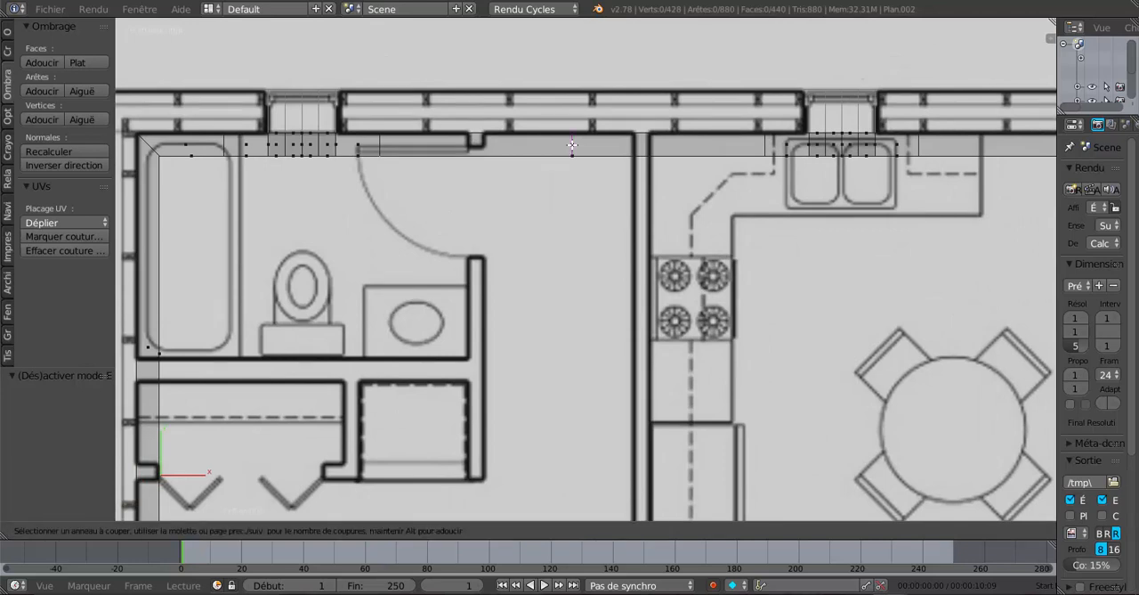
left_click(571, 145)
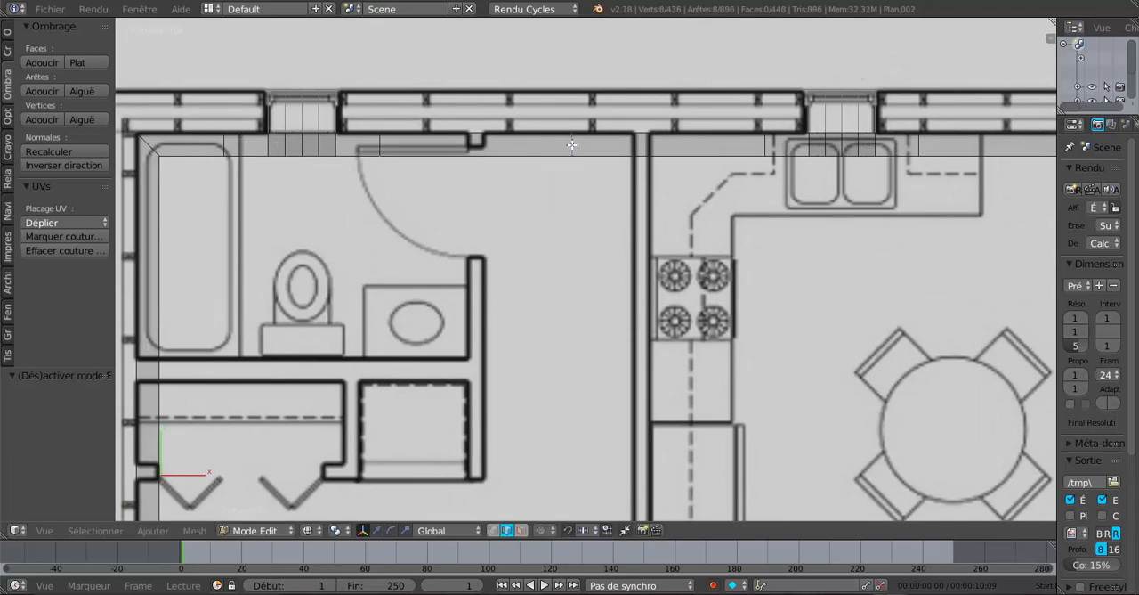
left_click(627, 165)
scroll(628, 166, "up", 2)
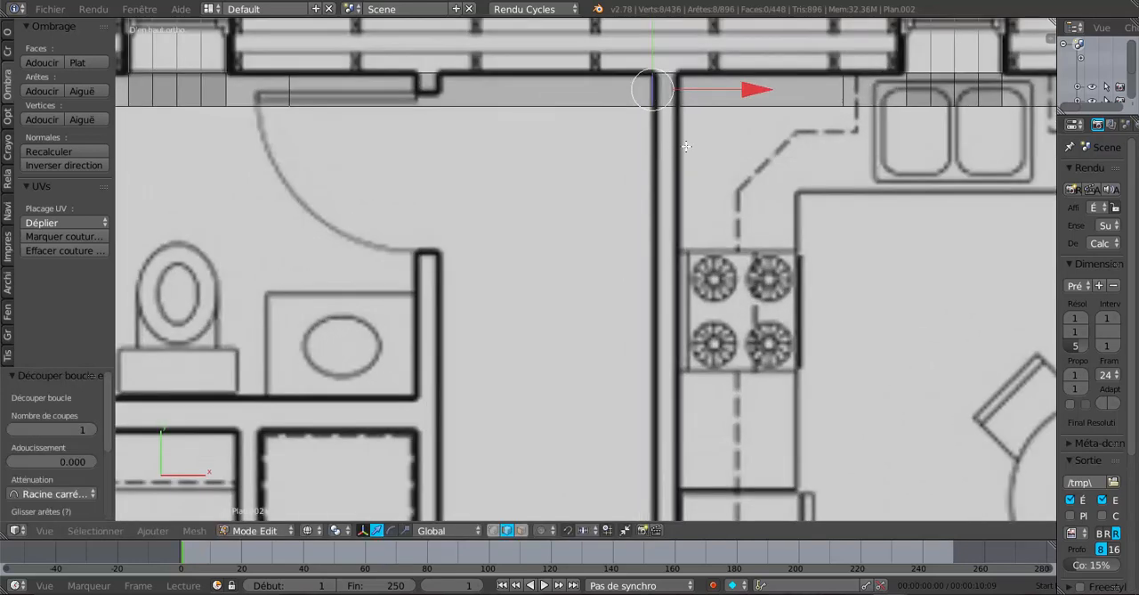
middle_click_drag(687, 148, 639, 216, "shift")
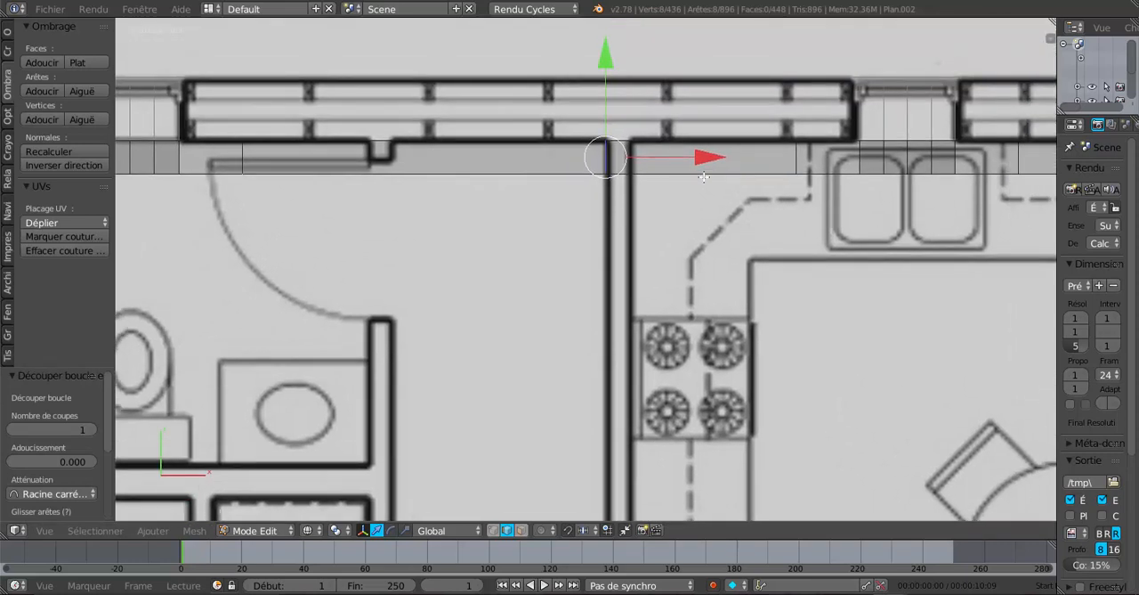
Add a loop cut to the rear wall's inner lining along the partition's kitchen-side line and shift it -0.003 along X
key("ctrl+r")
left_click(704, 174)
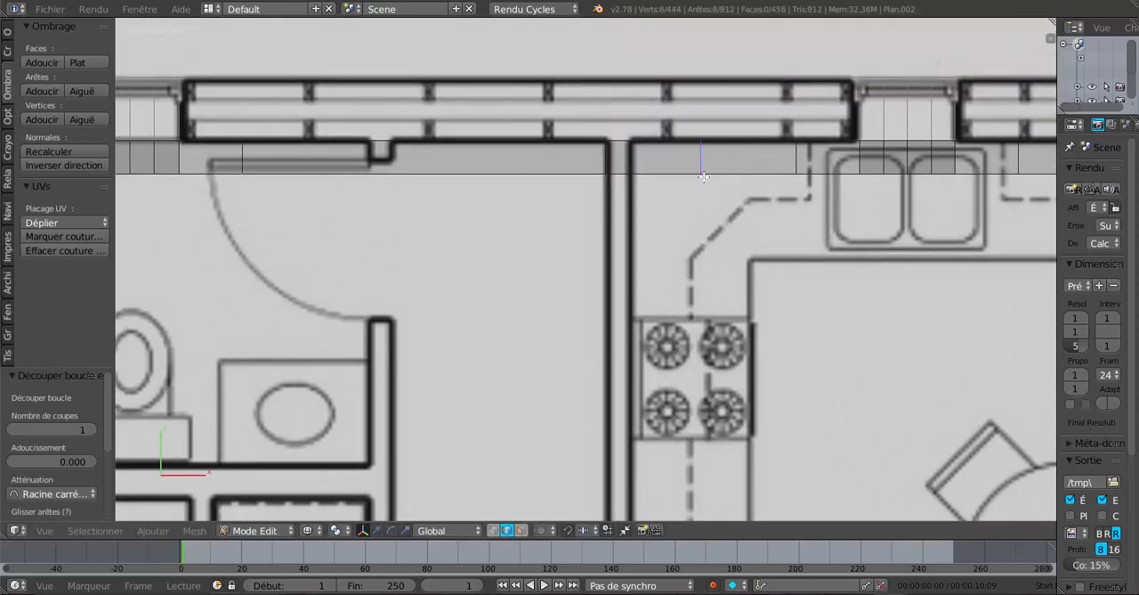
left_click(636, 195)
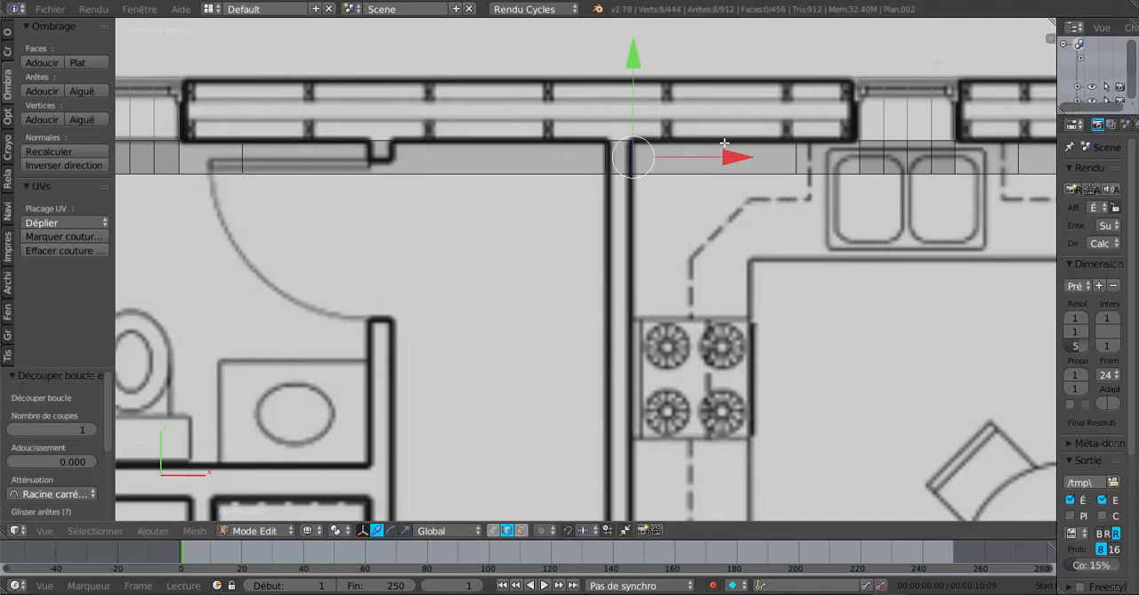
left_click_drag(726, 157, 725, 158)
Switch to face selection in solid view and select the three stacked faces of the narrow strip between the two new cuts
key("z")
scroll(630, 172, "up", 1)
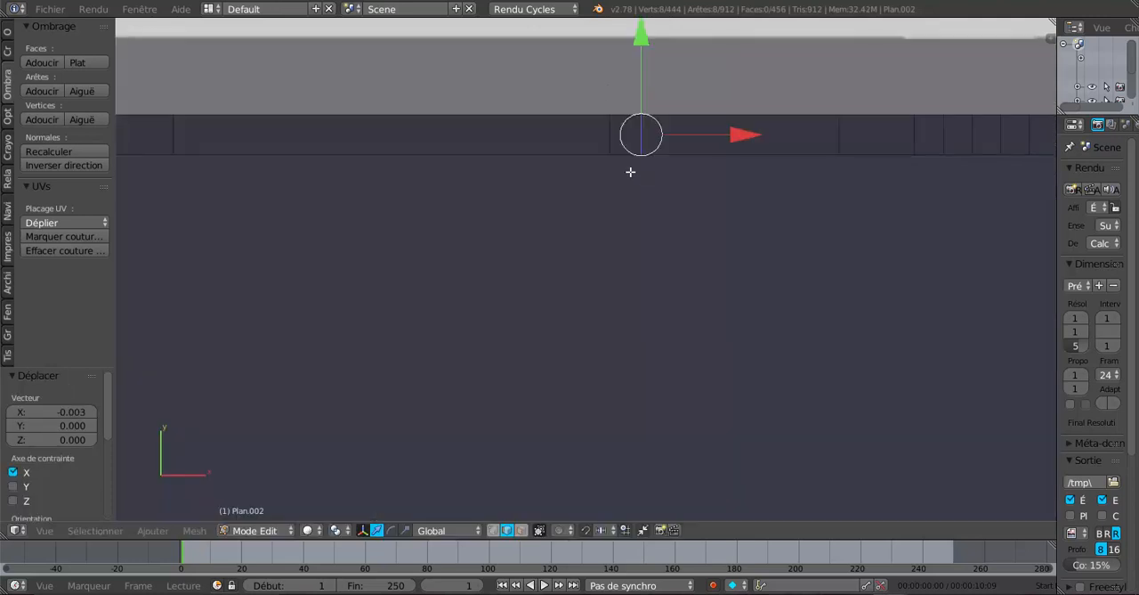
scroll(625, 151, "down", 3)
key("z")
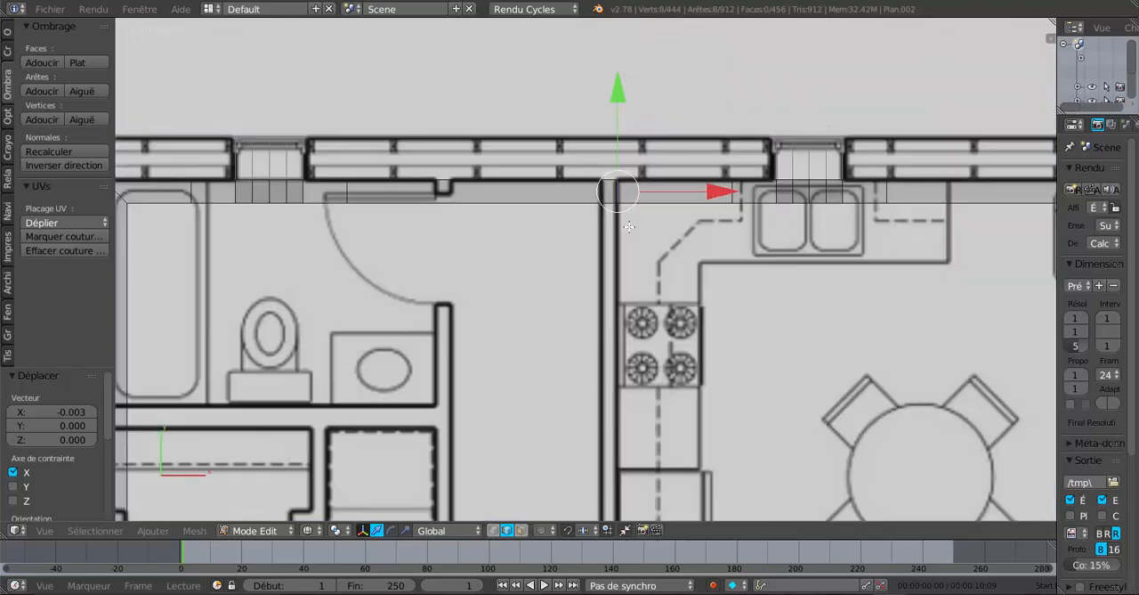
key("z")
mouse_move(629, 229)
middle_mouse_down()
mouse_move(631, 261)
mouse_move(632, 211)
middle_mouse_up()
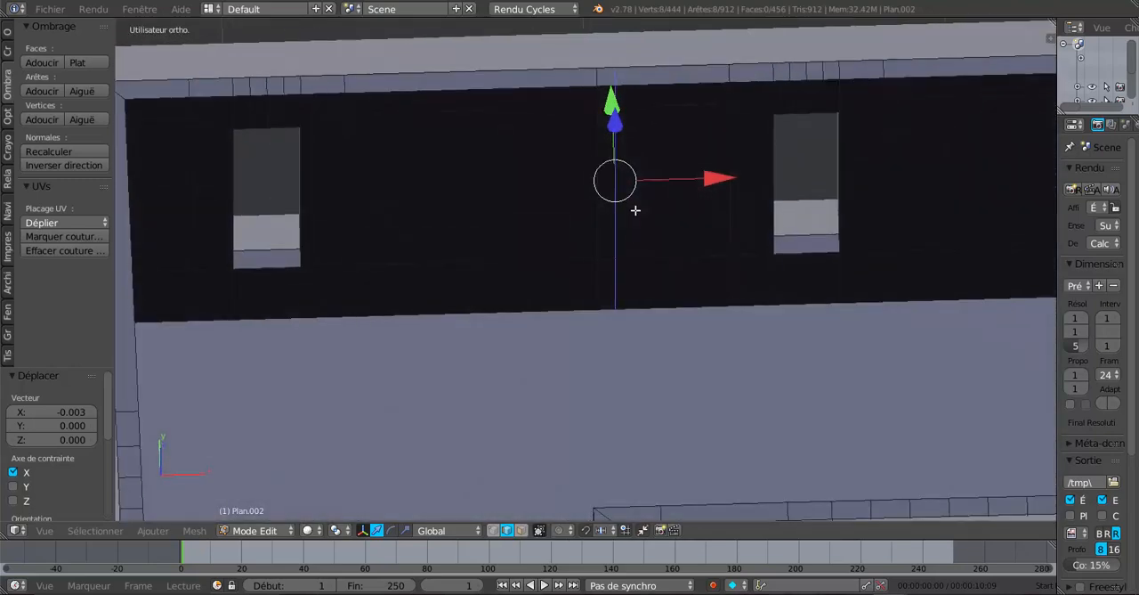
left_click(520, 531)
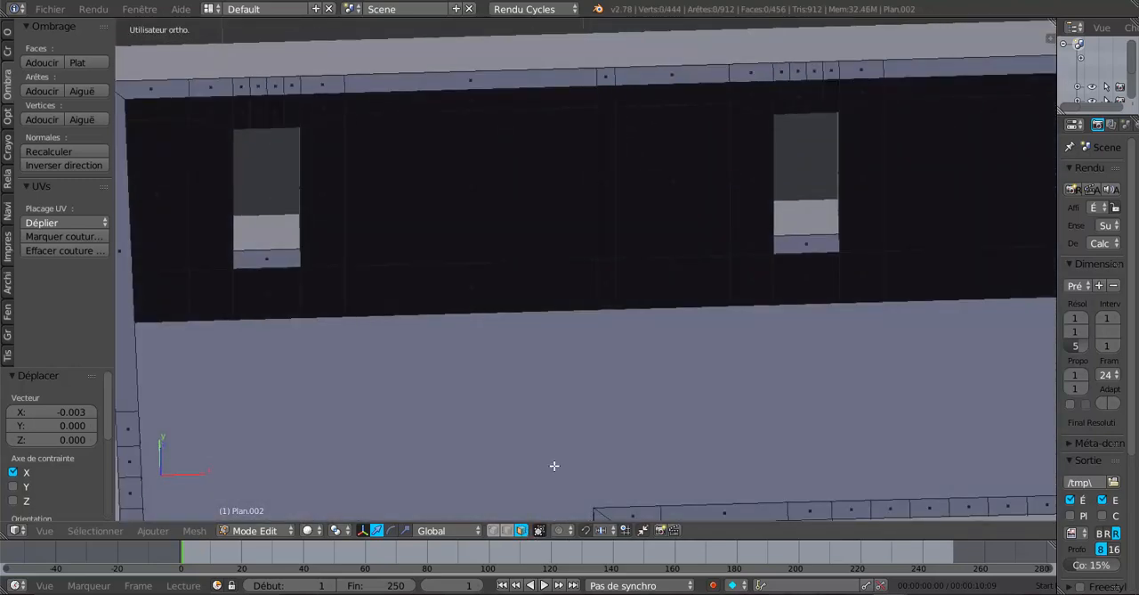
middle_click_drag(554, 465, 554, 333)
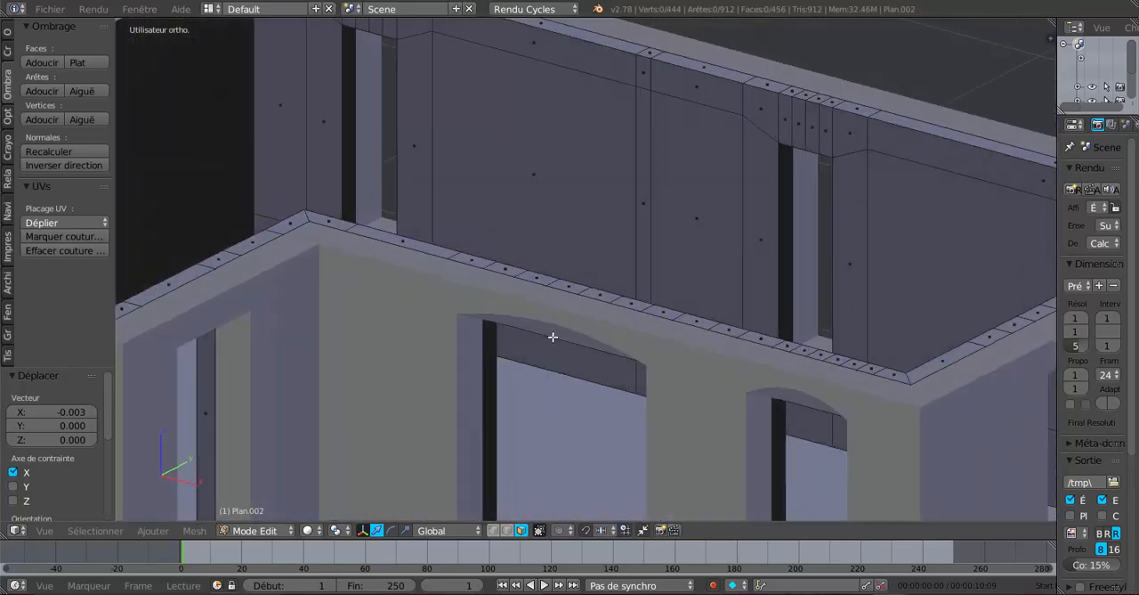
right_click(642, 75)
right_click(640, 143, "shift")
key("KP_8")
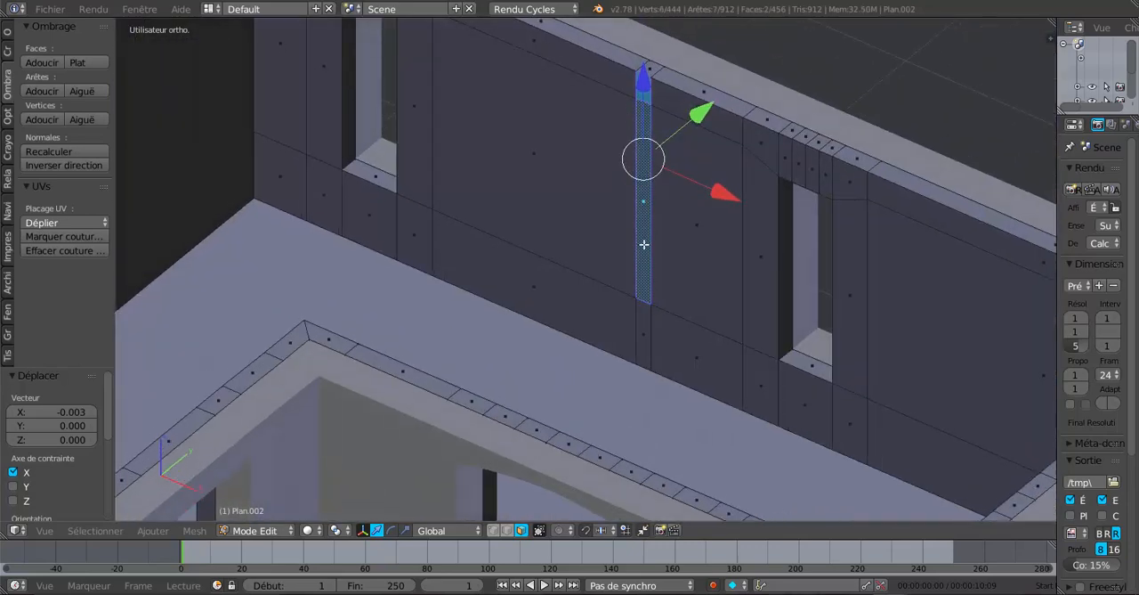
right_click(647, 316, "shift")
scroll(647, 316, "down", 6)
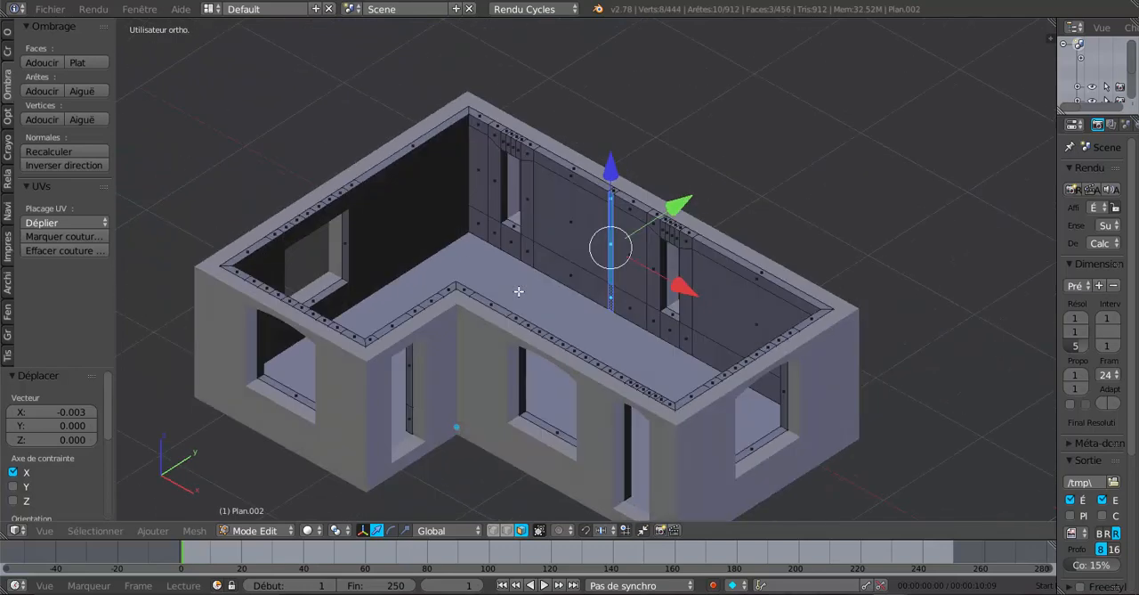
Extrude the selected strip in top wireframe view and move it -1.078 along Y to the end of the kitchen partition on the plan
key("KP_7")
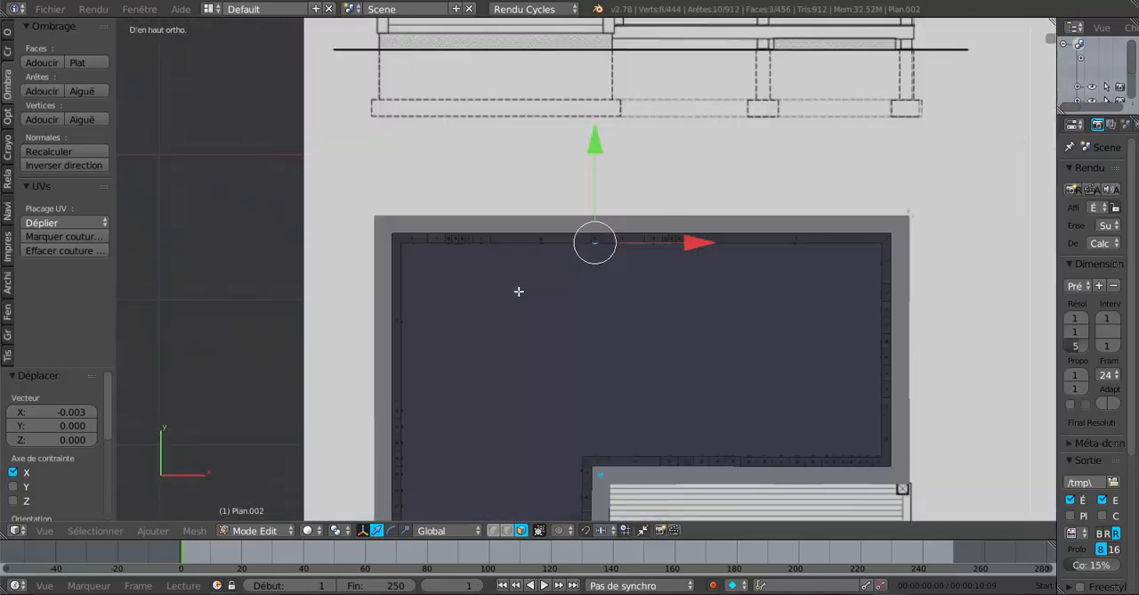
key("alt+z")
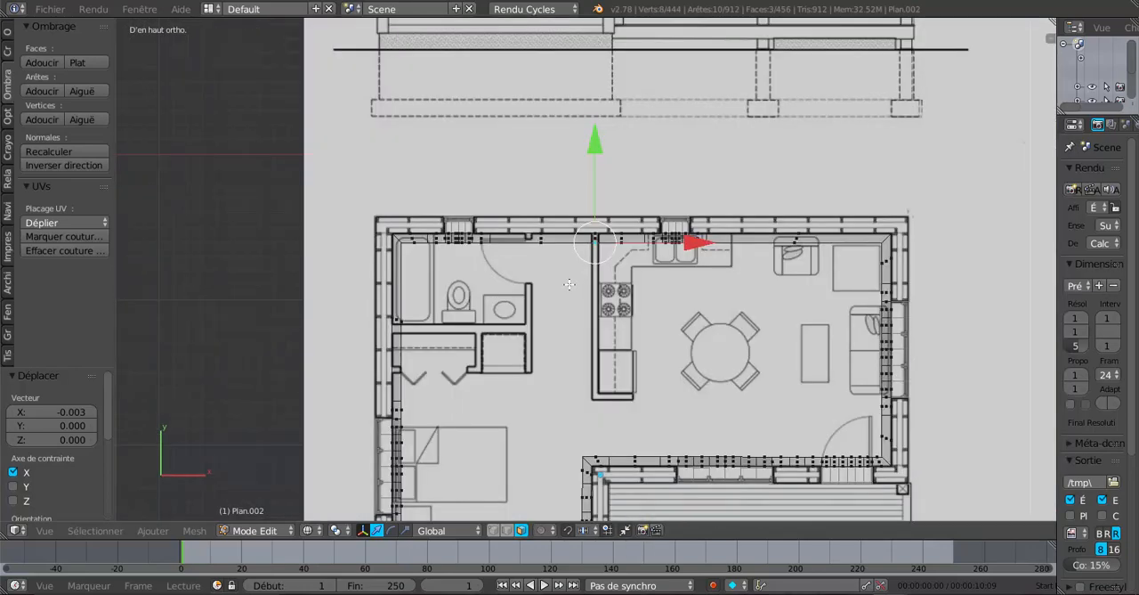
middle_click_drag(572, 282, 579, 211, "shift")
scroll(579, 212, "up", 1)
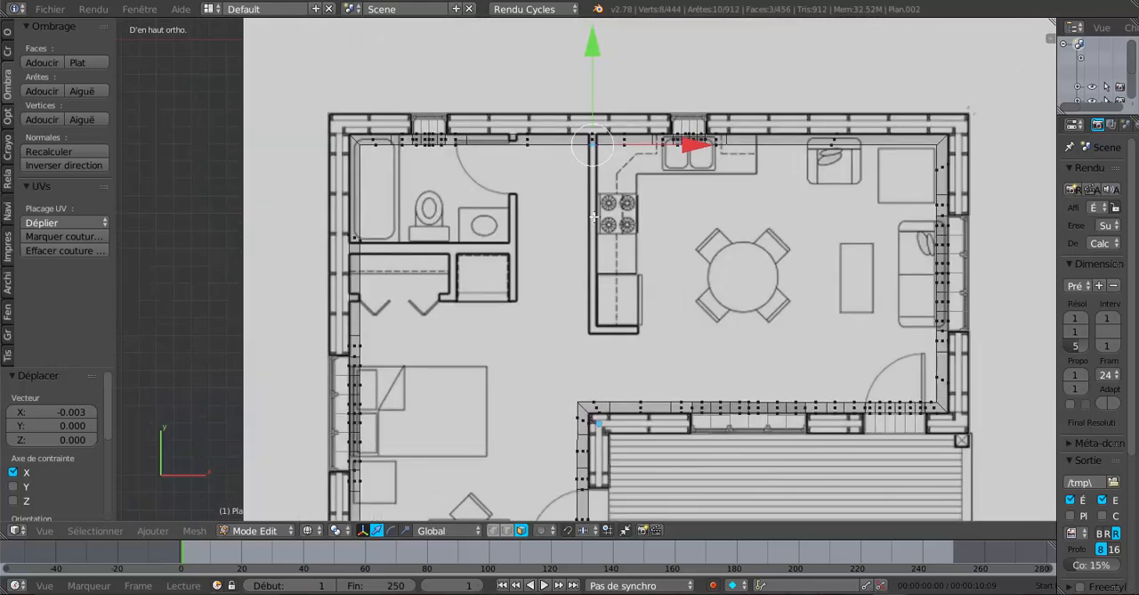
key("e")
left_click(594, 216)
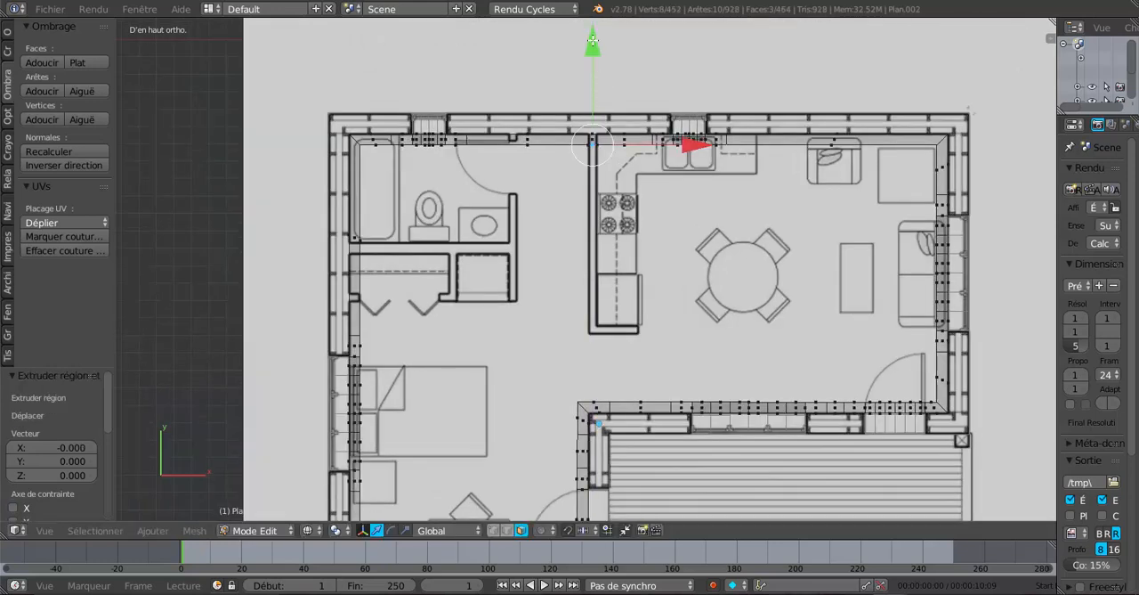
left_click_drag(595, 59, 617, 228)
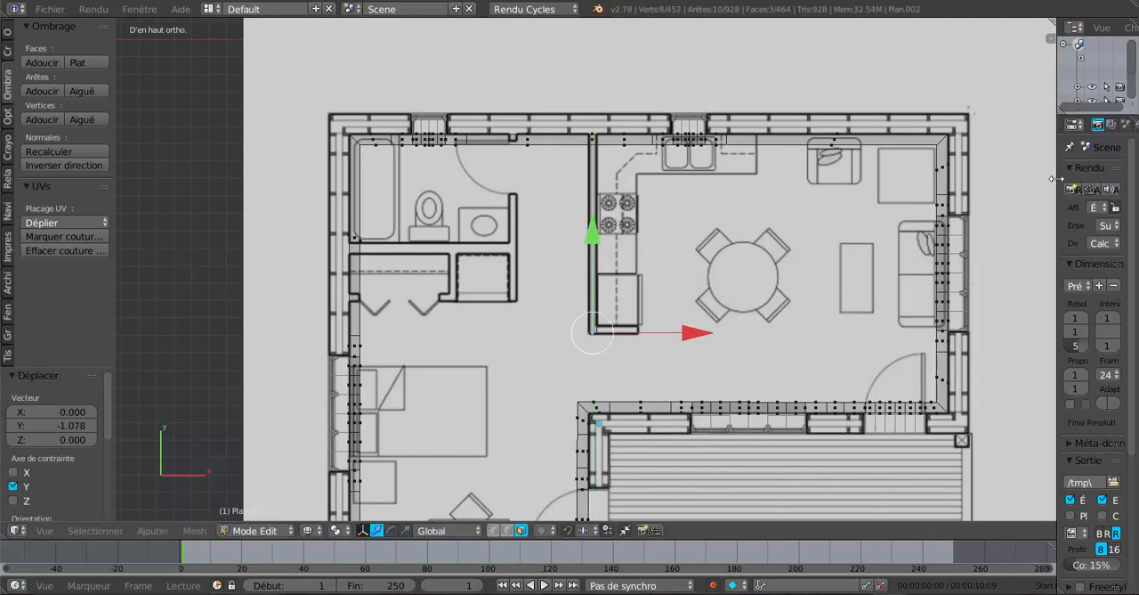
Lower the opacity of the Plan de Maison.jpg background image to 0.271 and narrow the properties region to enlarge the viewport
mouse_move(1057, 177)
left_mouse_down()
mouse_move(926, 181)
mouse_move(1069, 169)
left_mouse_up()
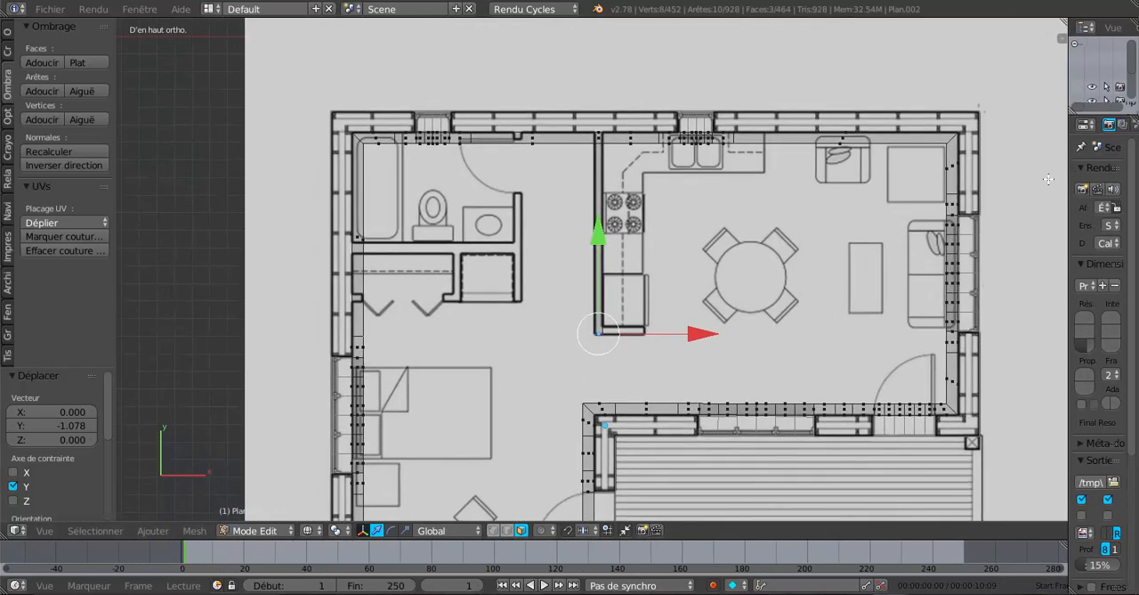
middle_click_drag(966, 193, 845, 154, "shift")
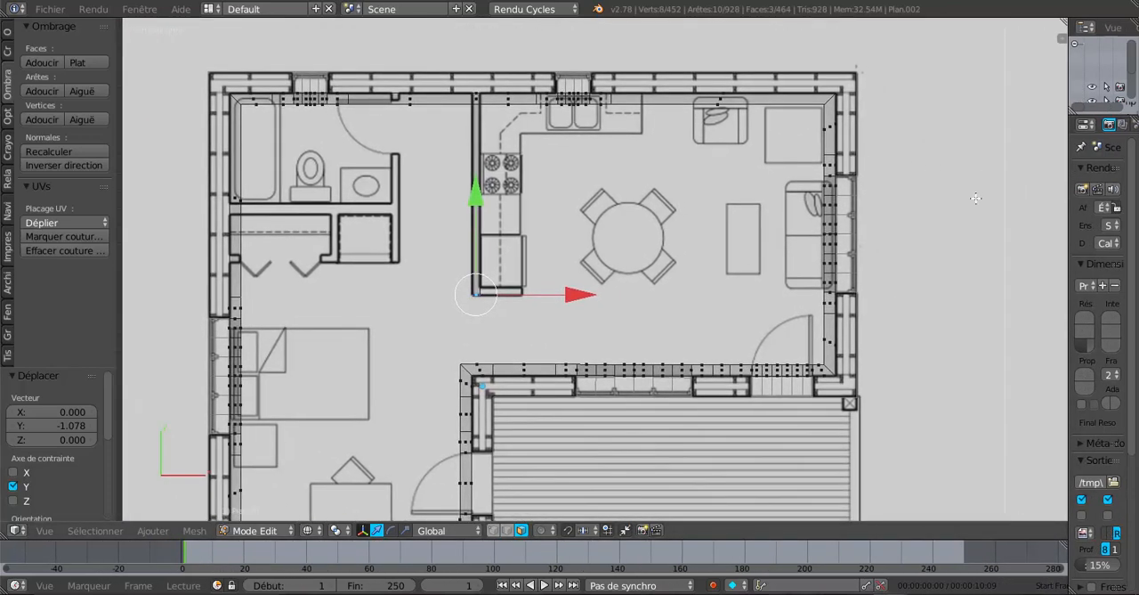
key("n")
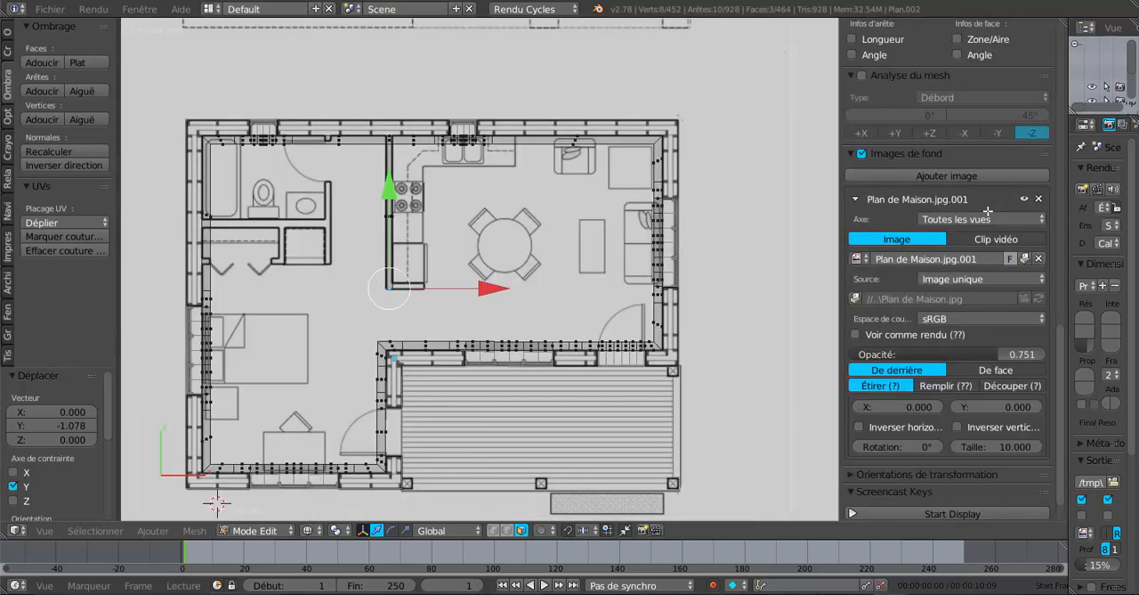
scroll(962, 302, "down", 1)
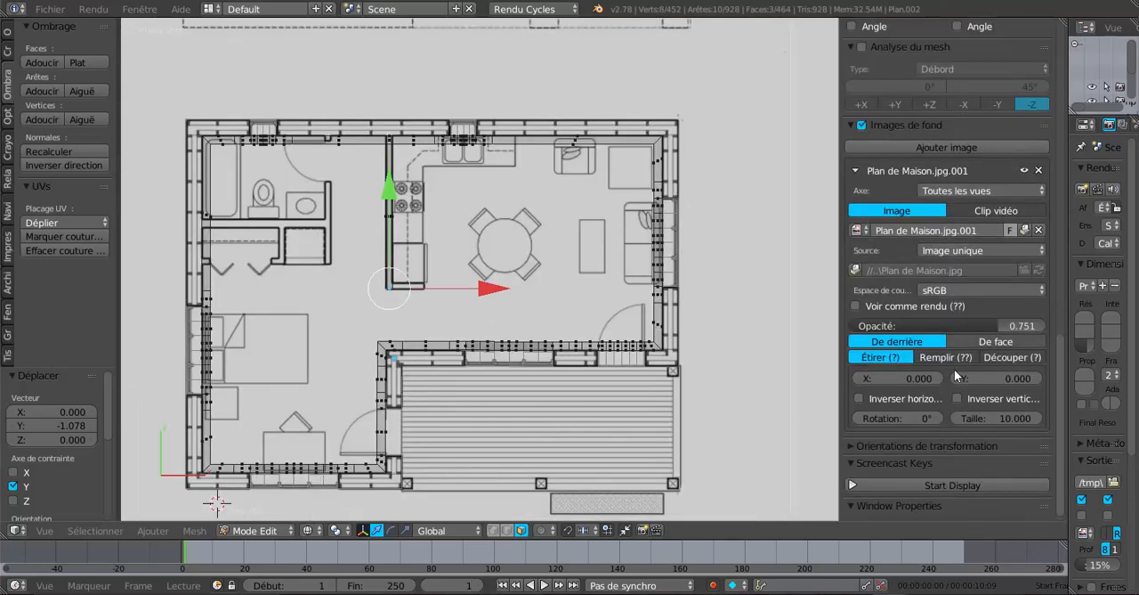
left_click_drag(996, 325, 905, 325)
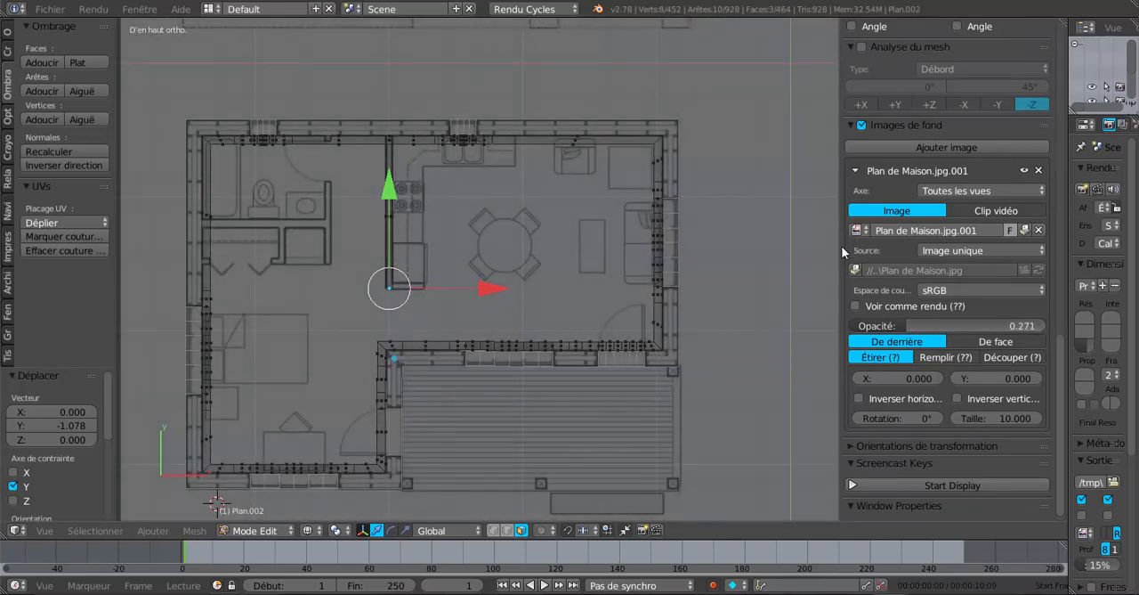
left_click_drag(839, 248, 969, 247)
Add a loop cut across the new partition near its free end, aligned with the inner line of the short return wall
scroll(604, 224, "up", 1)
scroll(604, 224, "up", 4)
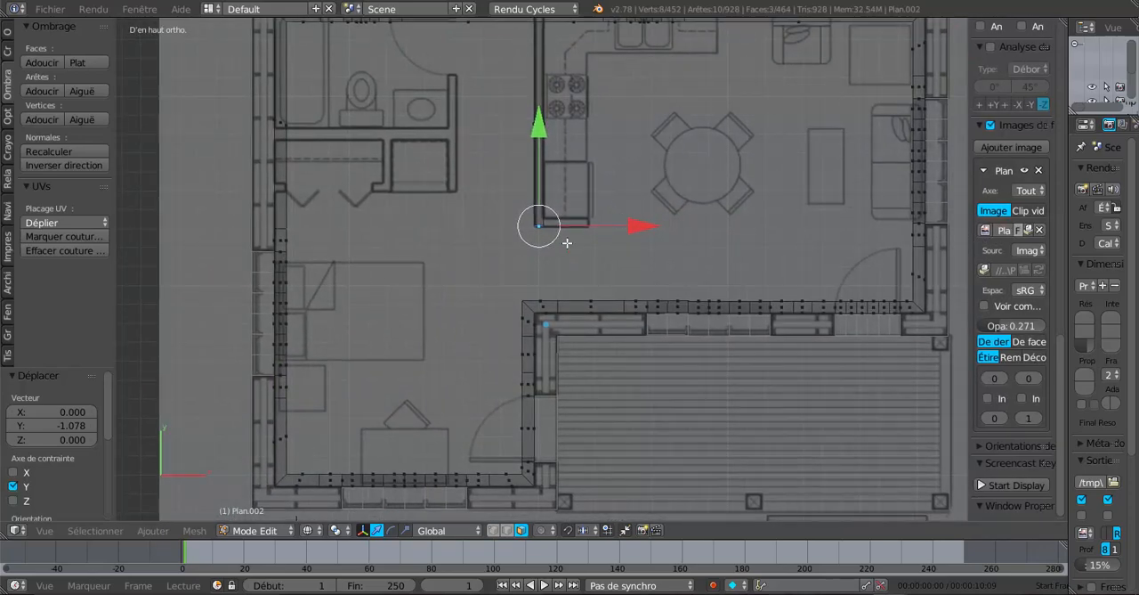
scroll(551, 227, "up", 2)
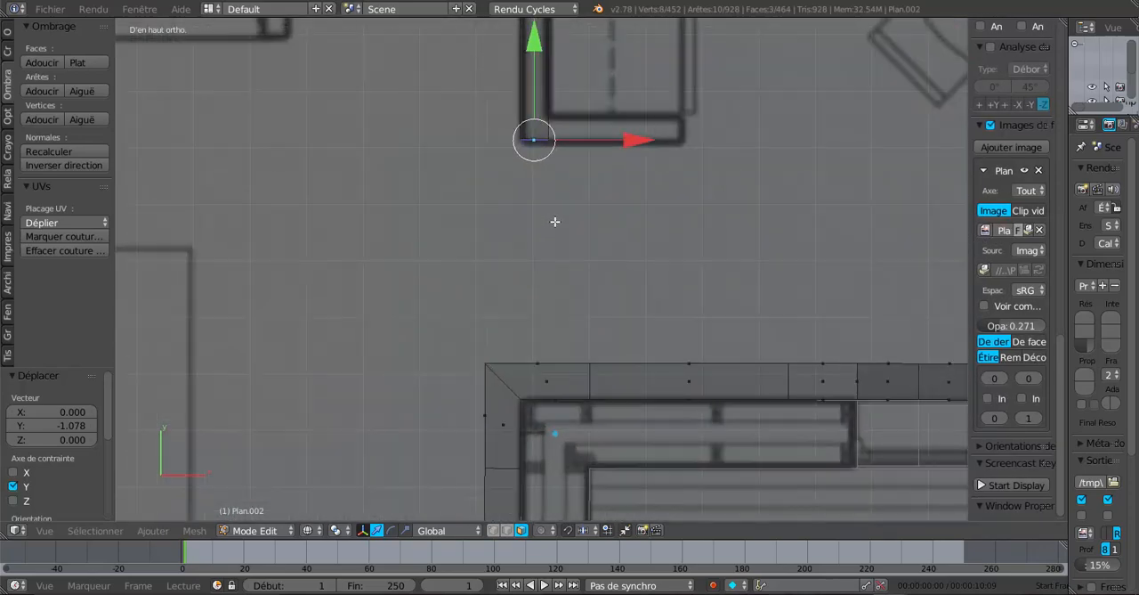
middle_click_drag(555, 222, 560, 291, "shift")
scroll(560, 290, "down", 5)
scroll(540, 130, "up", 1)
scroll(540, 129, "up", 1)
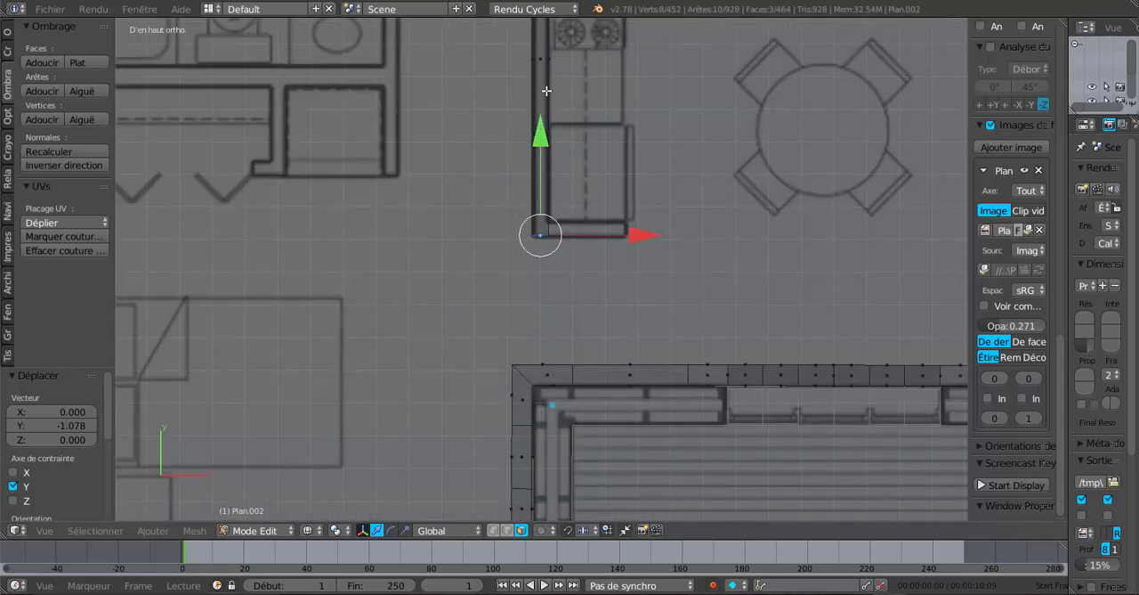
key("ctrl+r")
left_click(542, 108)
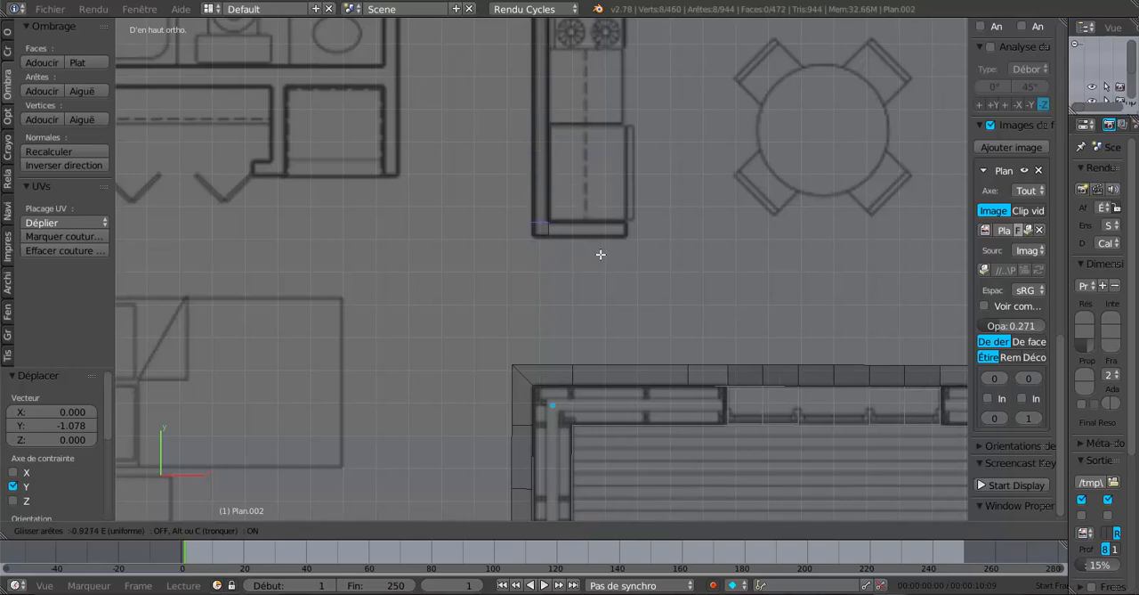
left_click(600, 254)
scroll(600, 255, "up", 3)
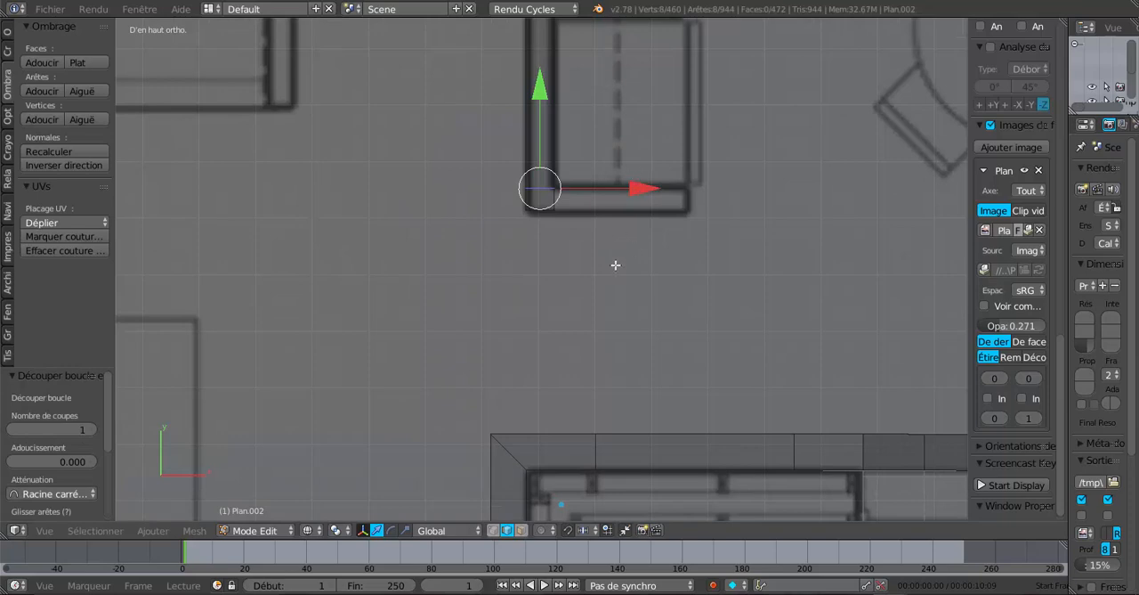
Select the three stacked kitchen-side faces at the partition's free end in solid view with face selection
middle_click_drag(616, 264, 539, 209)
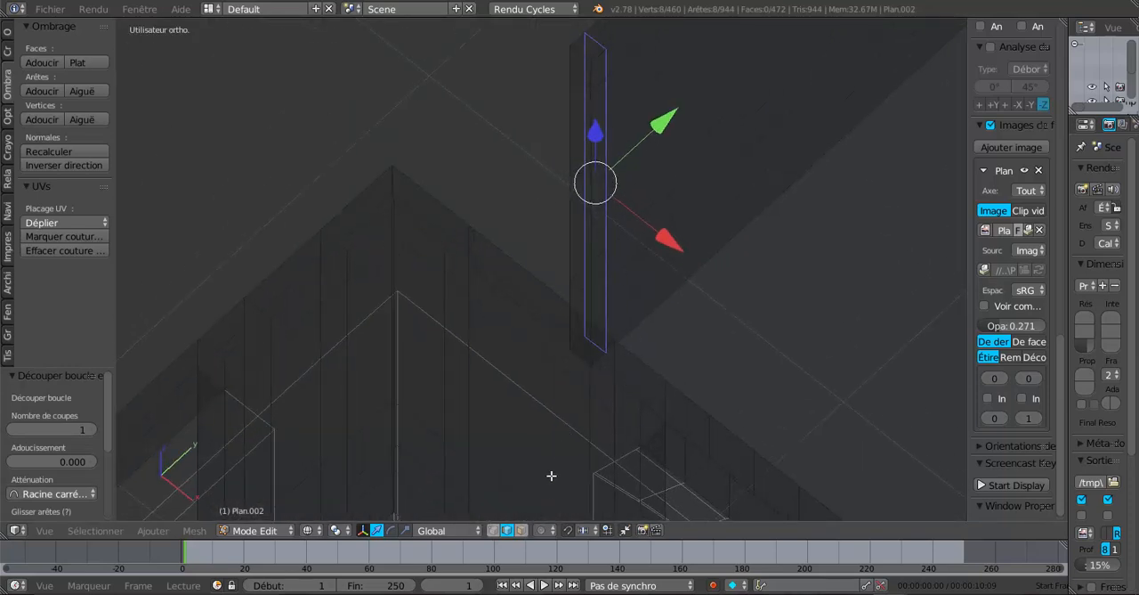
key("z")
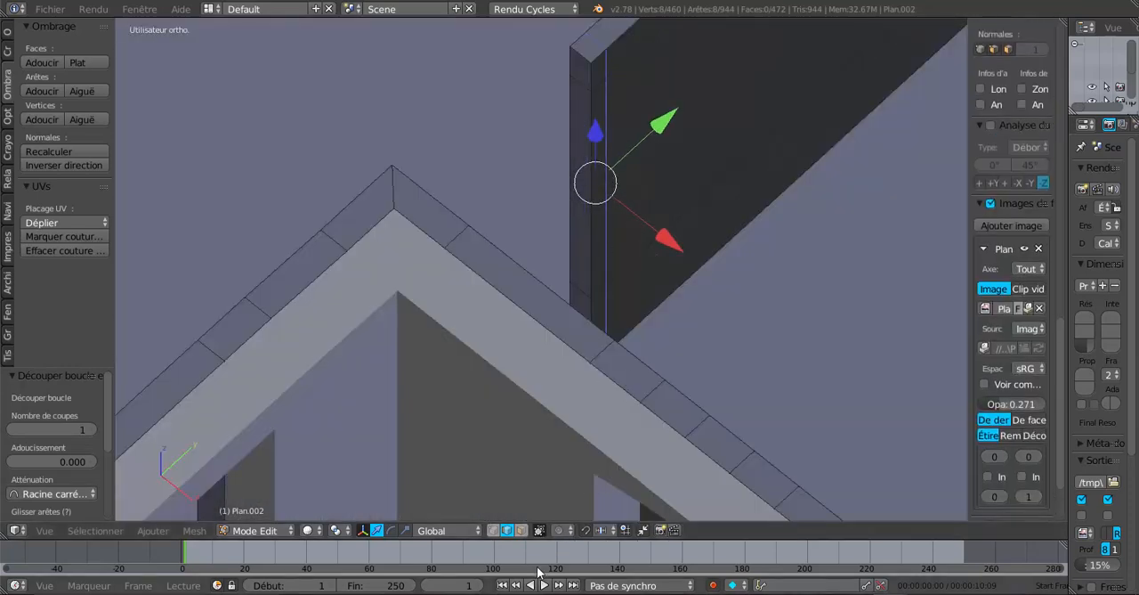
left_click(521, 529)
right_click(598, 168)
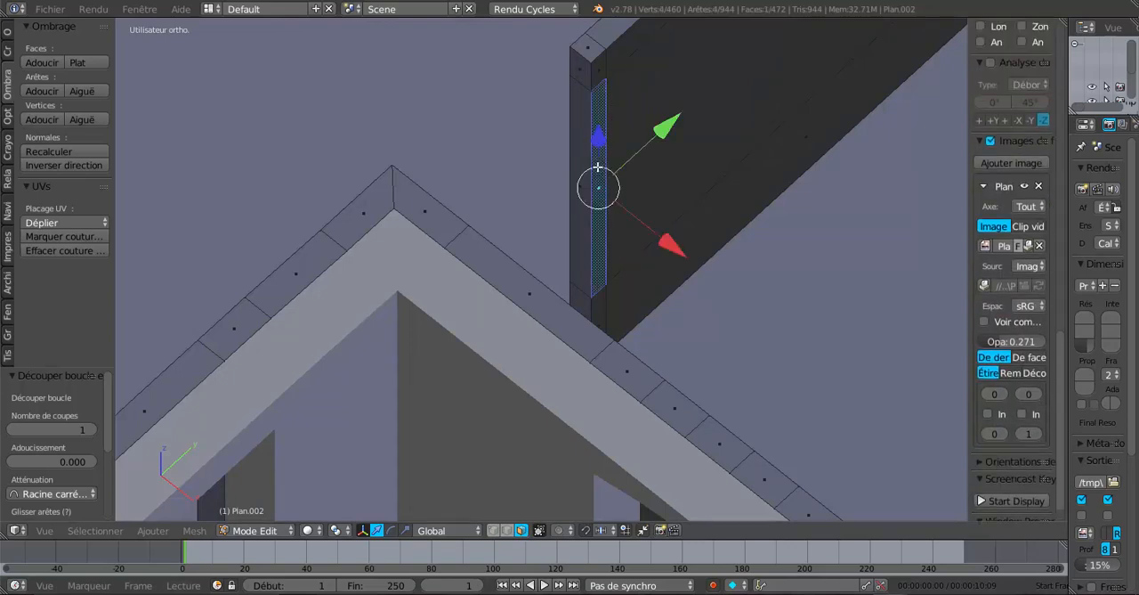
right_click(598, 71, "shift")
middle_click_drag(591, 265, 589, 284)
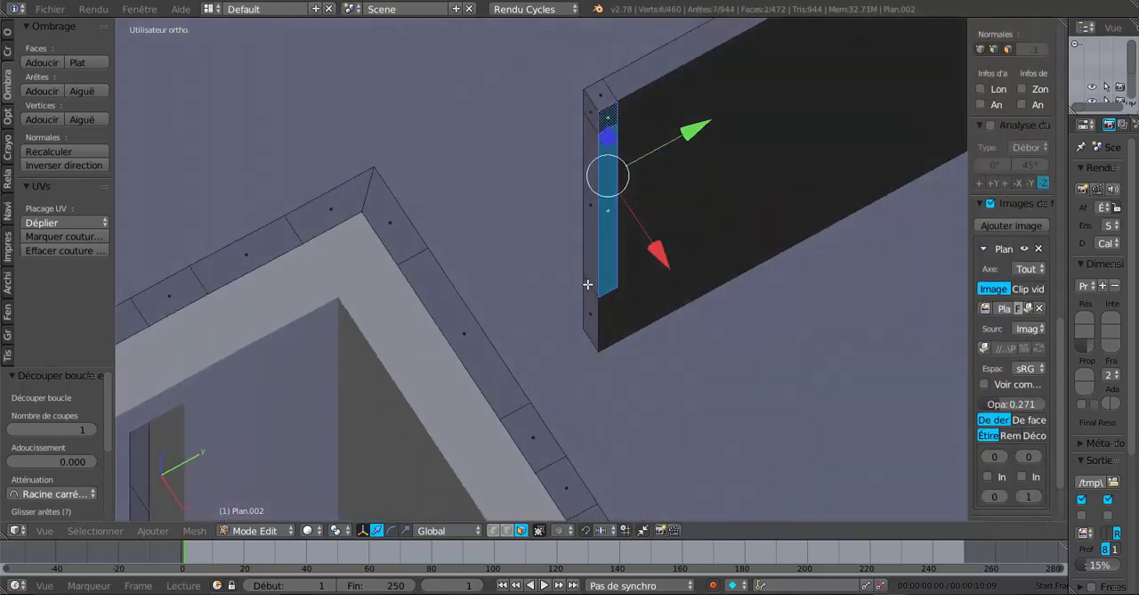
right_click(614, 328, "shift")
Extrude the selected faces in top wireframe view and move them 0.235 along X to the end of the short return wall
key("KP_7")
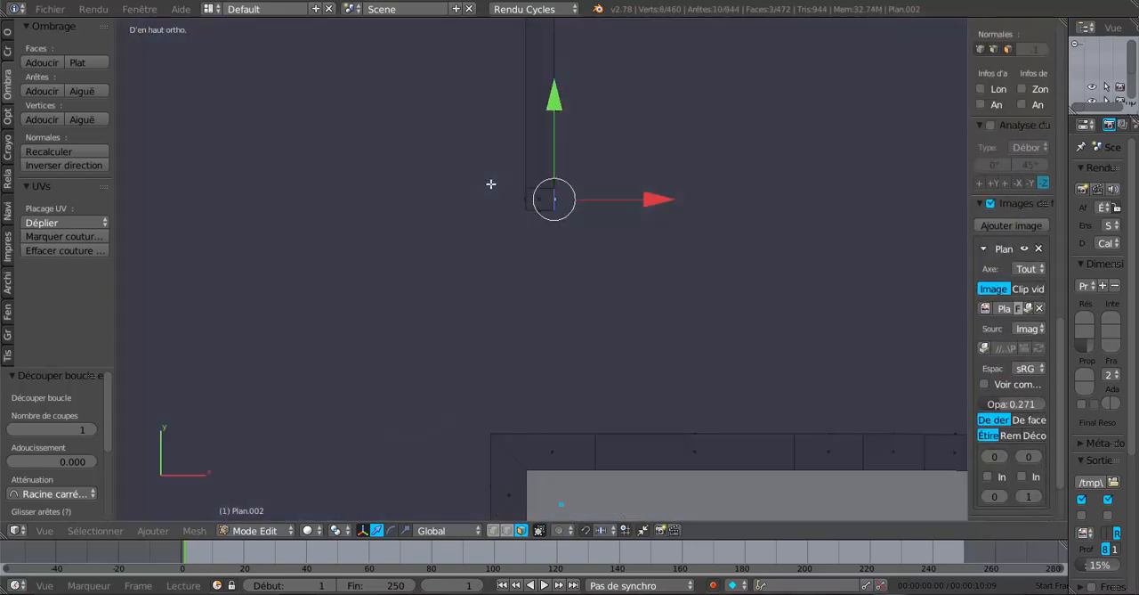
key("z")
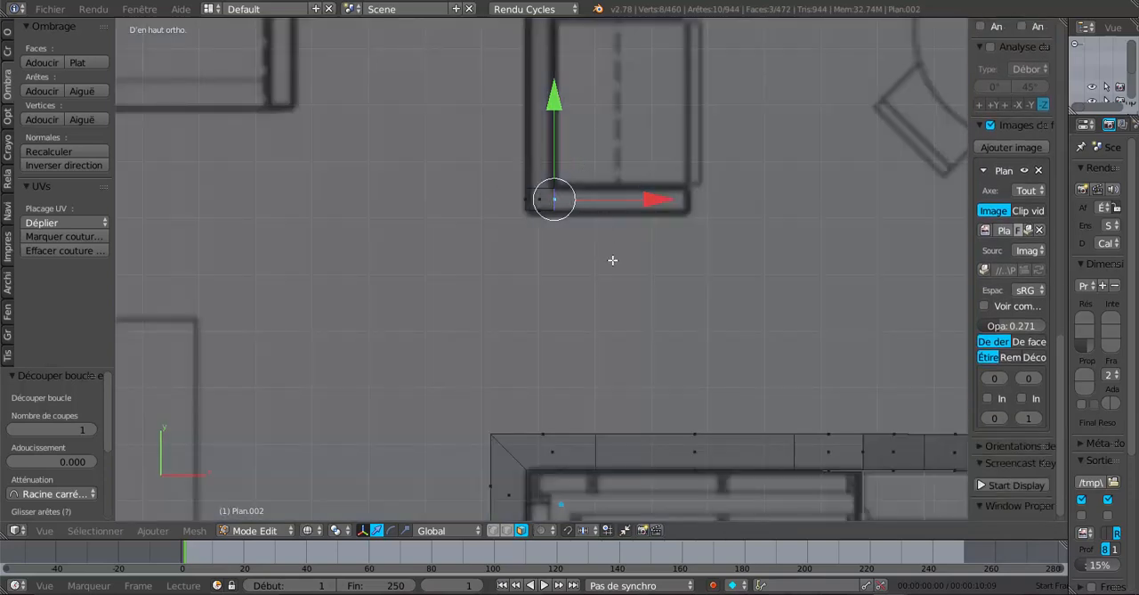
key("e")
right_click(613, 260)
key("g")
key("x")
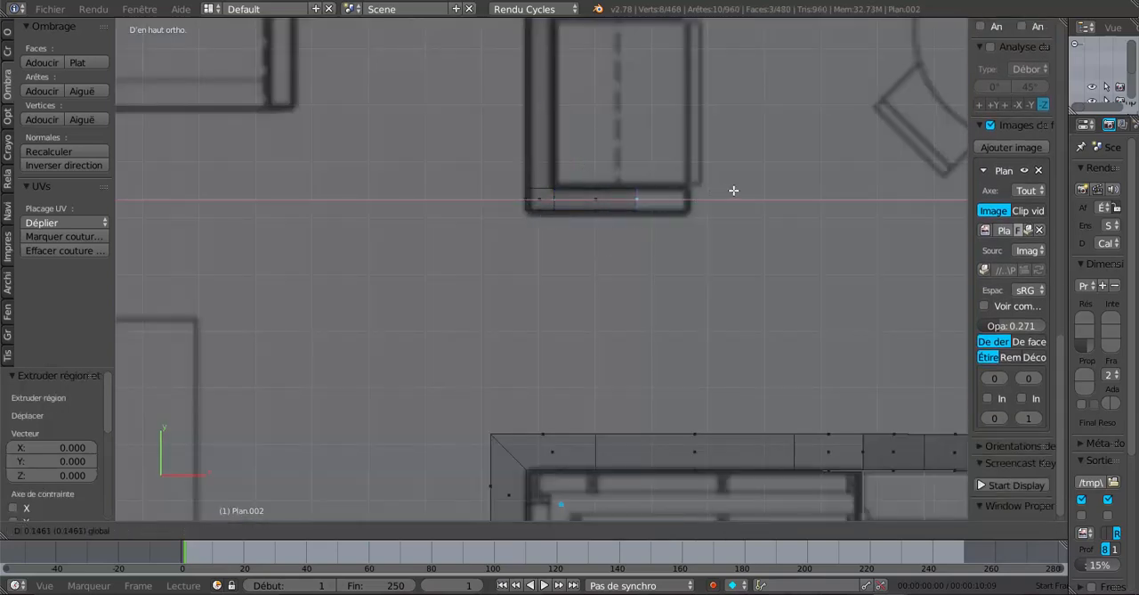
left_click(781, 185)
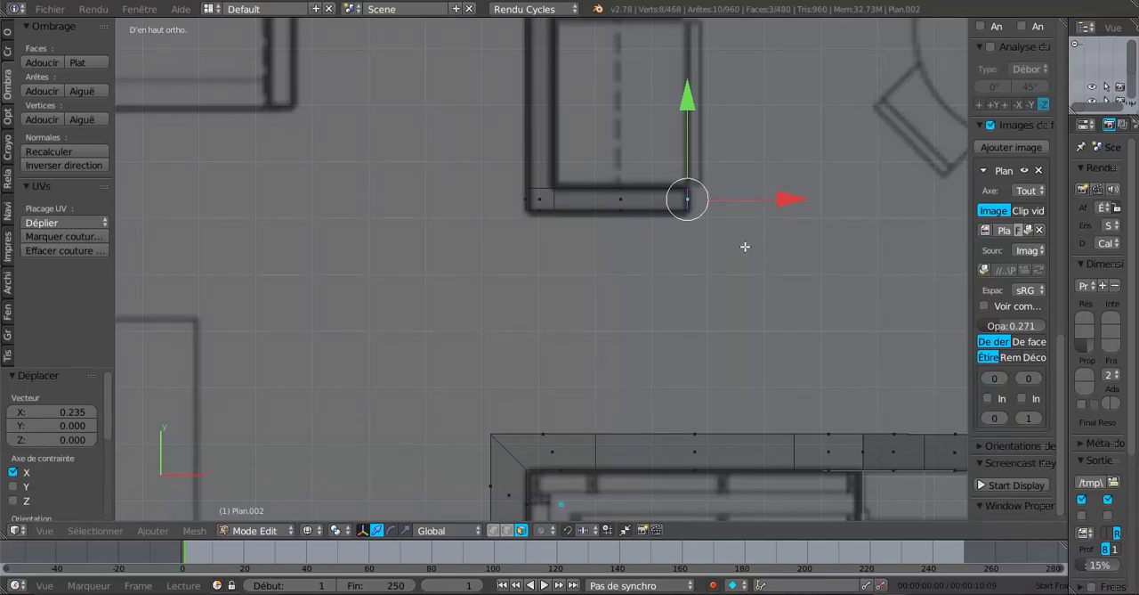
Examine the L-shaped kitchen partition in solid view, then show the whole house from the top in Object Mode
key("Tab")
mouse_move(745, 255)
middle_mouse_down()
mouse_move(593, 226)
mouse_move(639, 267)
mouse_move(630, 244)
mouse_move(560, 182)
mouse_move(703, 198)
mouse_move(674, 259)
mouse_move(605, 216)
mouse_move(623, 196)
mouse_move(789, 173)
mouse_move(701, 194)
middle_mouse_up()
scroll(560, 183, "down", 4)
key("Tab")
key("z")
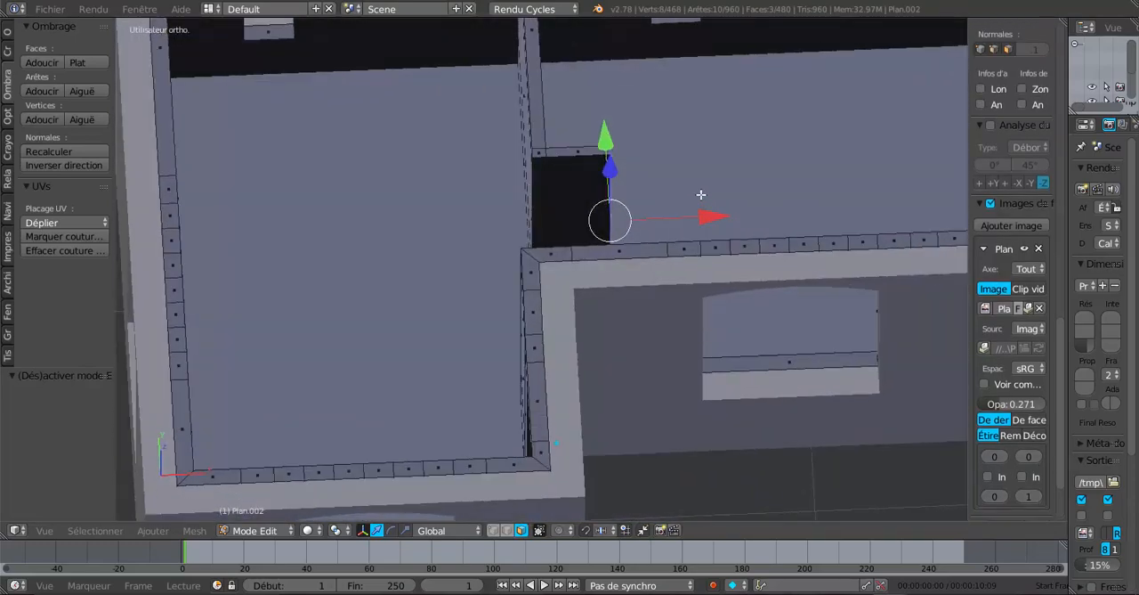
key("KP_7")
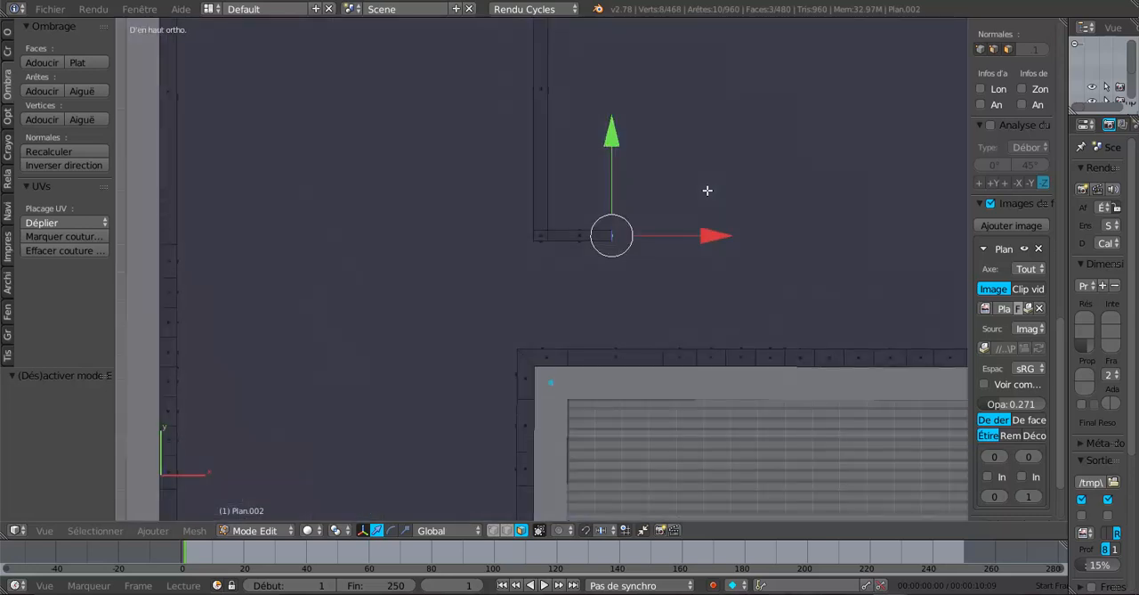
key("Tab")
scroll(707, 190, "down", 3)
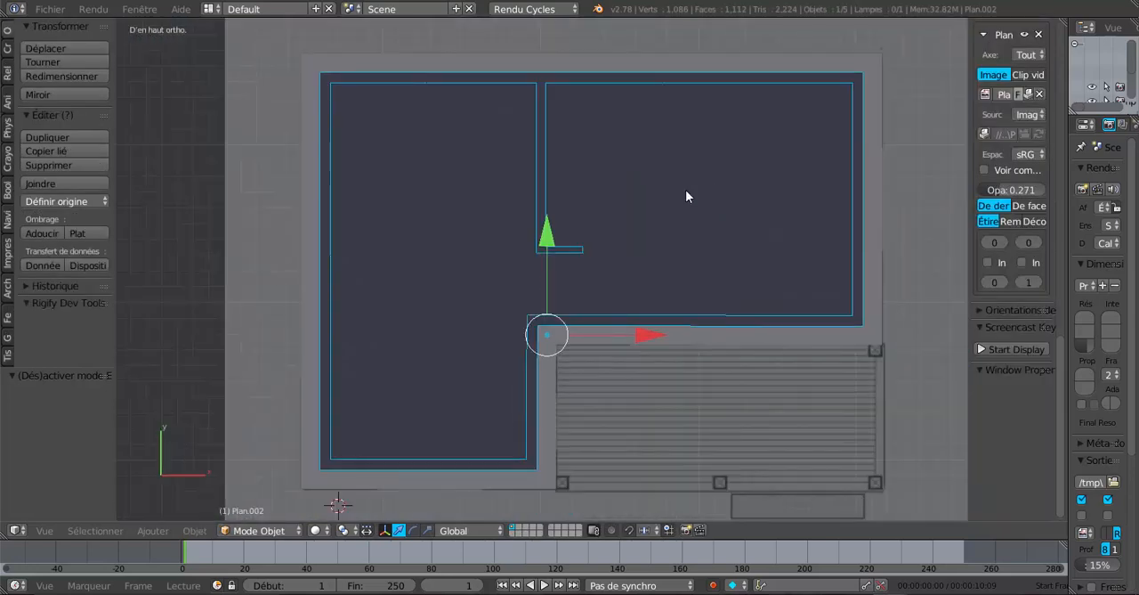
Examine the bathroom and closet area of the floor plan against the inner wall shell in top wireframe view in Edit Mode
key("Tab")
scroll(643, 187, "up", 1)
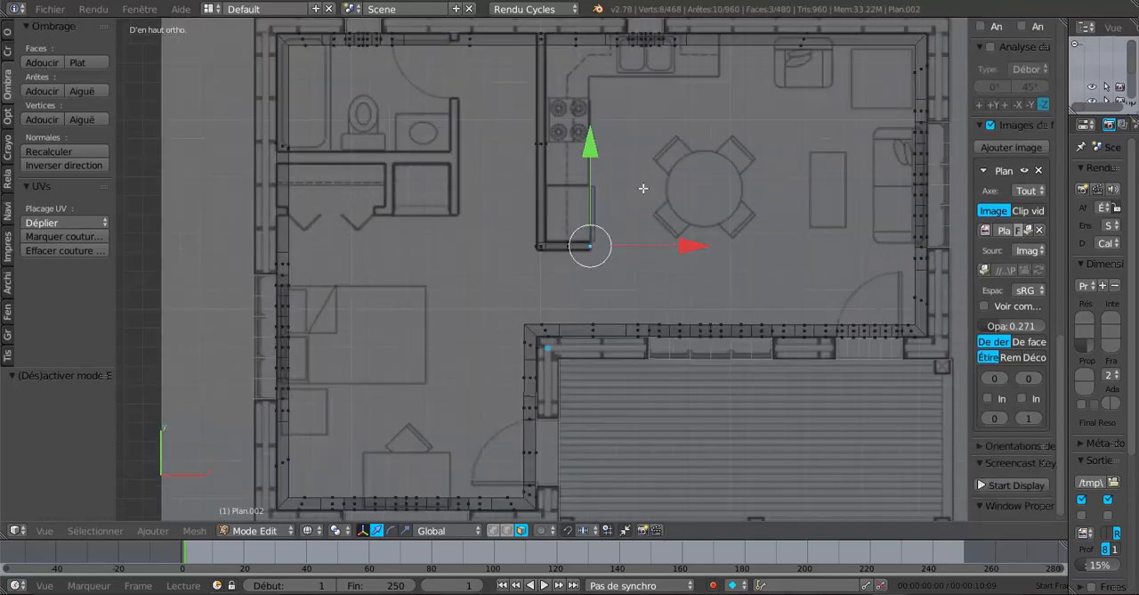
scroll(379, 226, "up", 5)
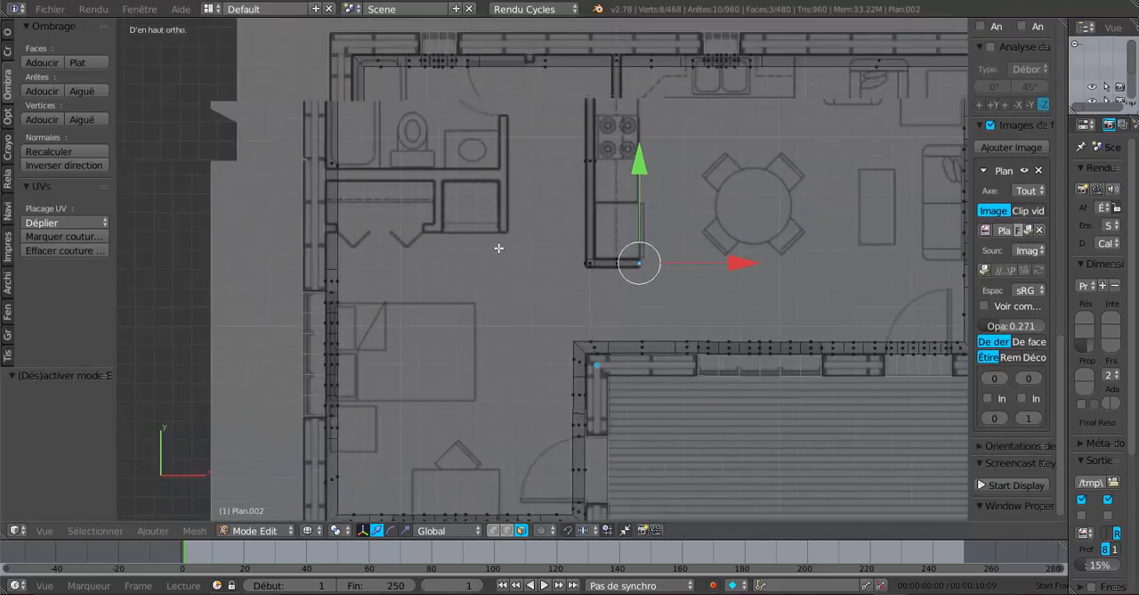
scroll(506, 251, "up", 2)
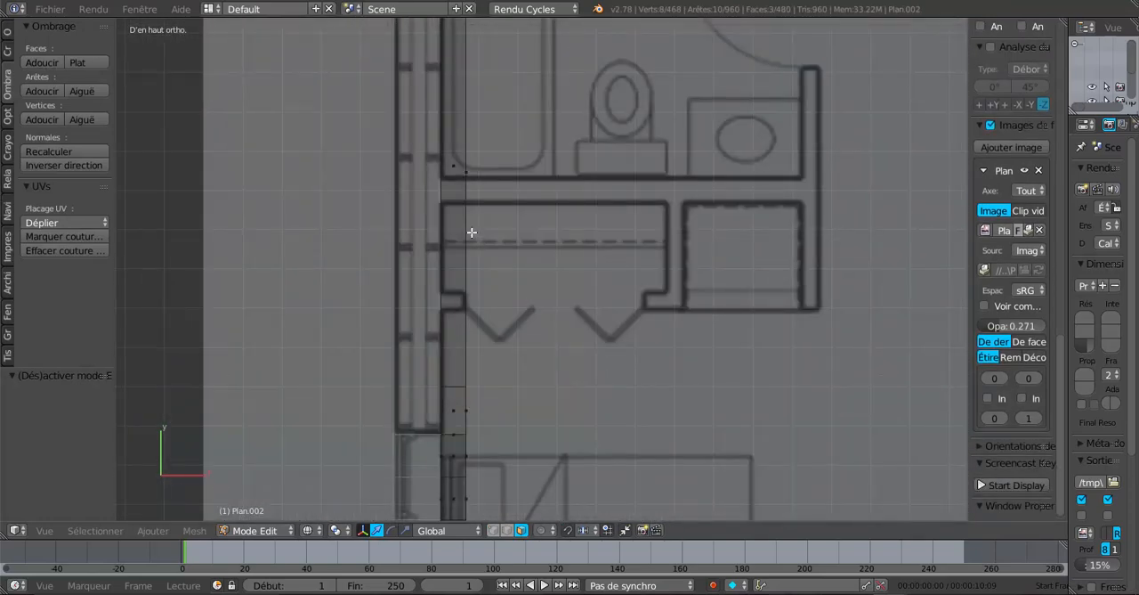
scroll(464, 222, "down", 2)
key("Tab")
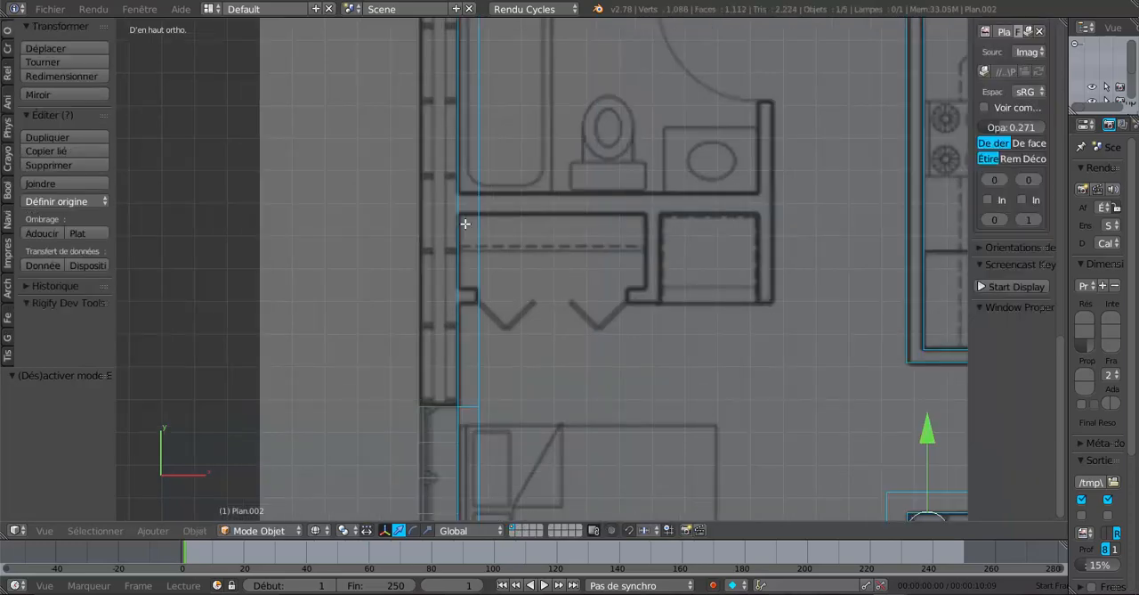
scroll(464, 223, "down", 2)
scroll(481, 139, "up", 3)
key("Tab")
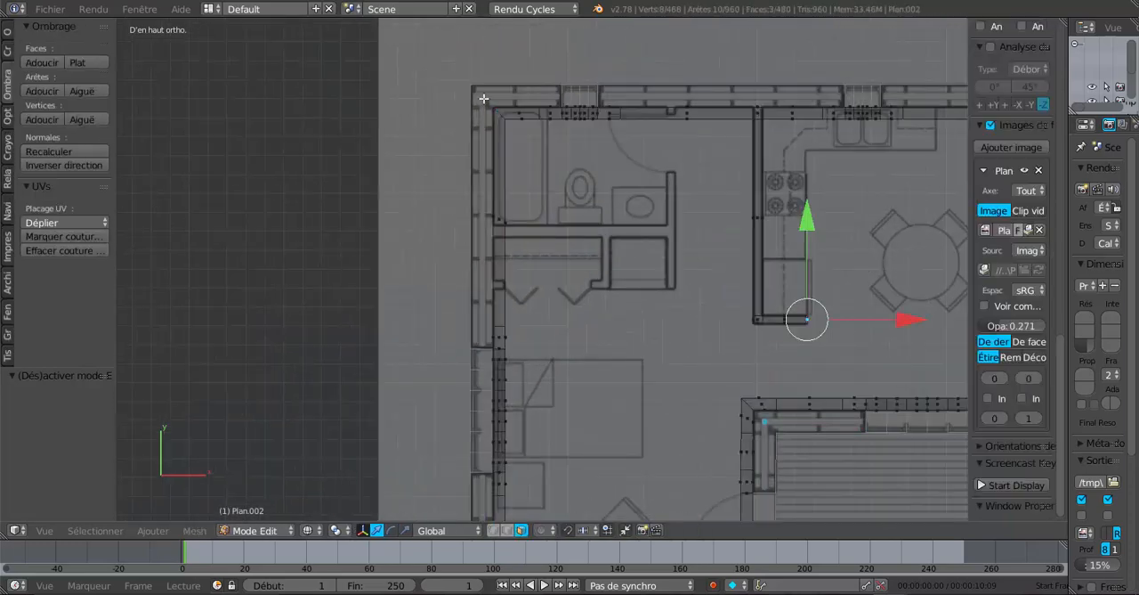
scroll(476, 69, "up", 3)
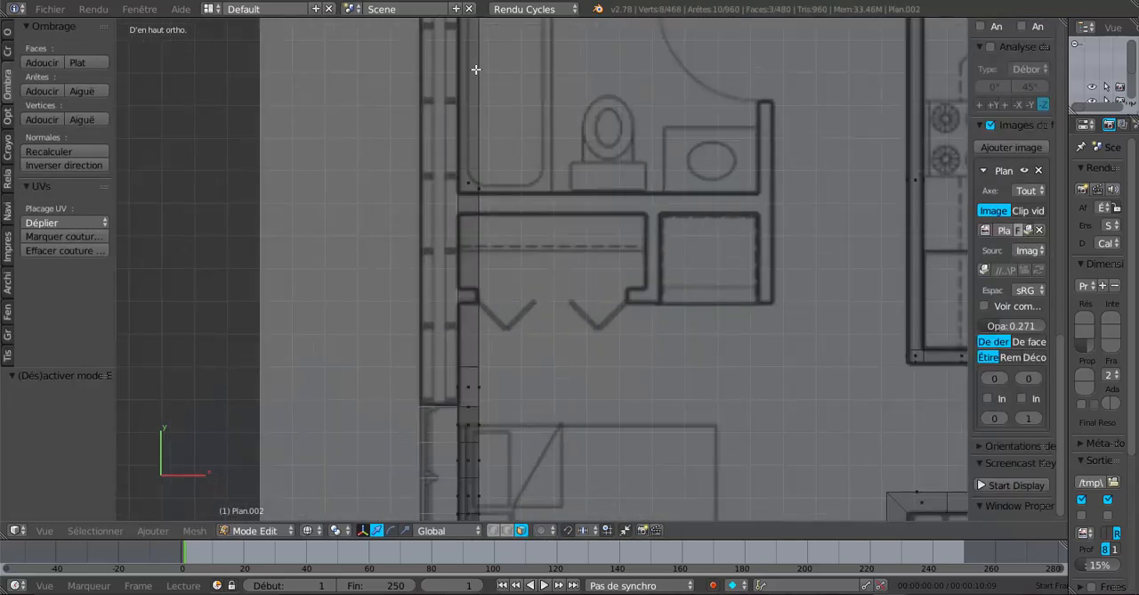
scroll(479, 76, "down", 3)
scroll(520, 130, "up", 3)
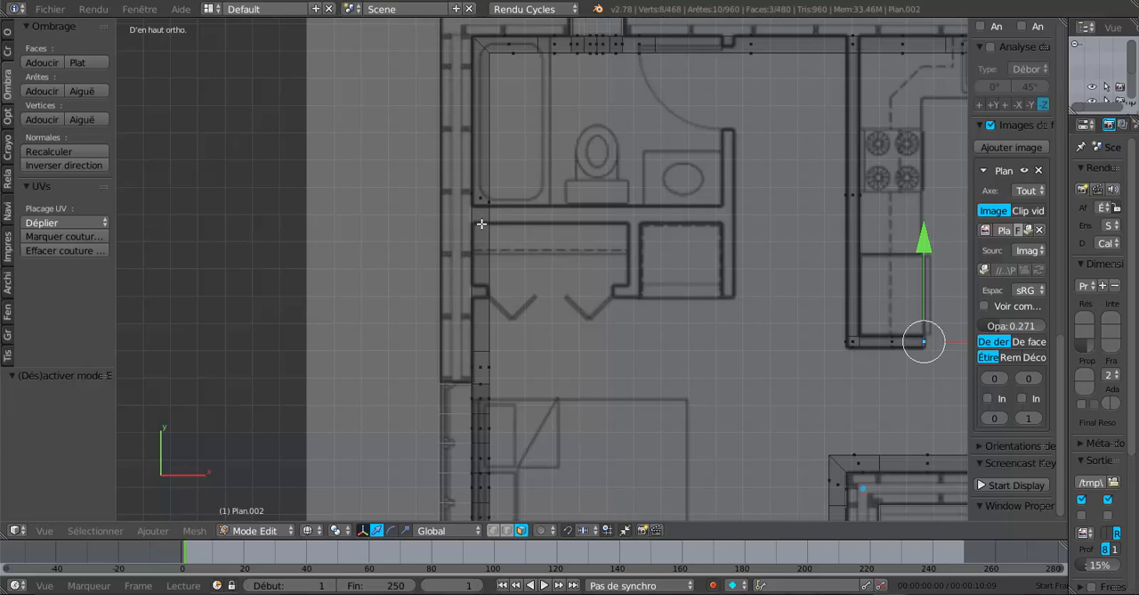
middle_click_drag(510, 118, 567, 205, "shift")
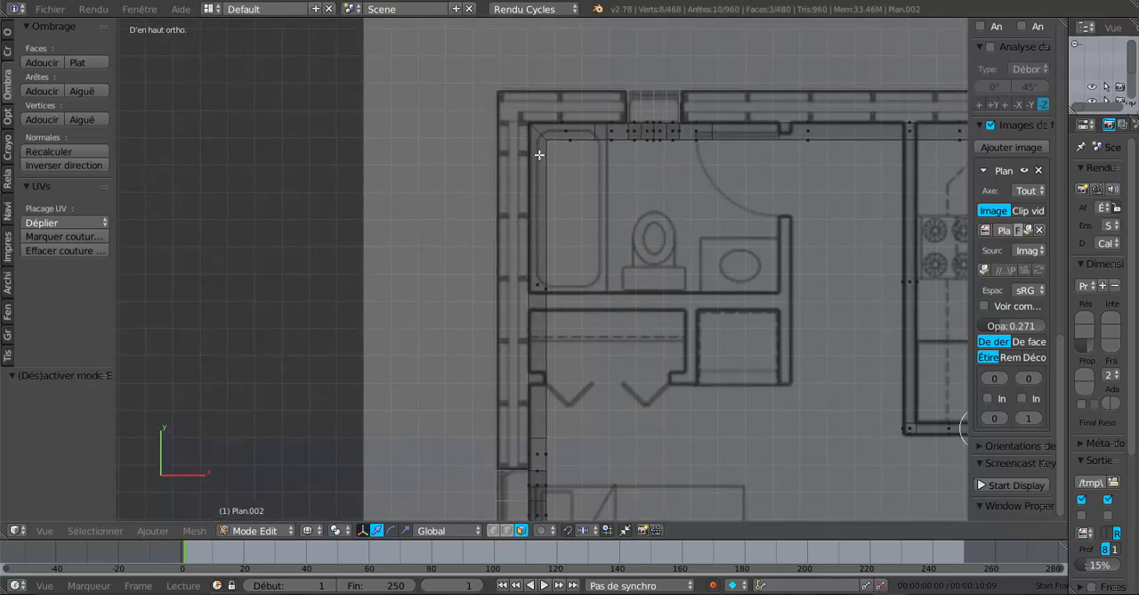
scroll(539, 155, "up", 1)
scroll(534, 208, "up", 2)
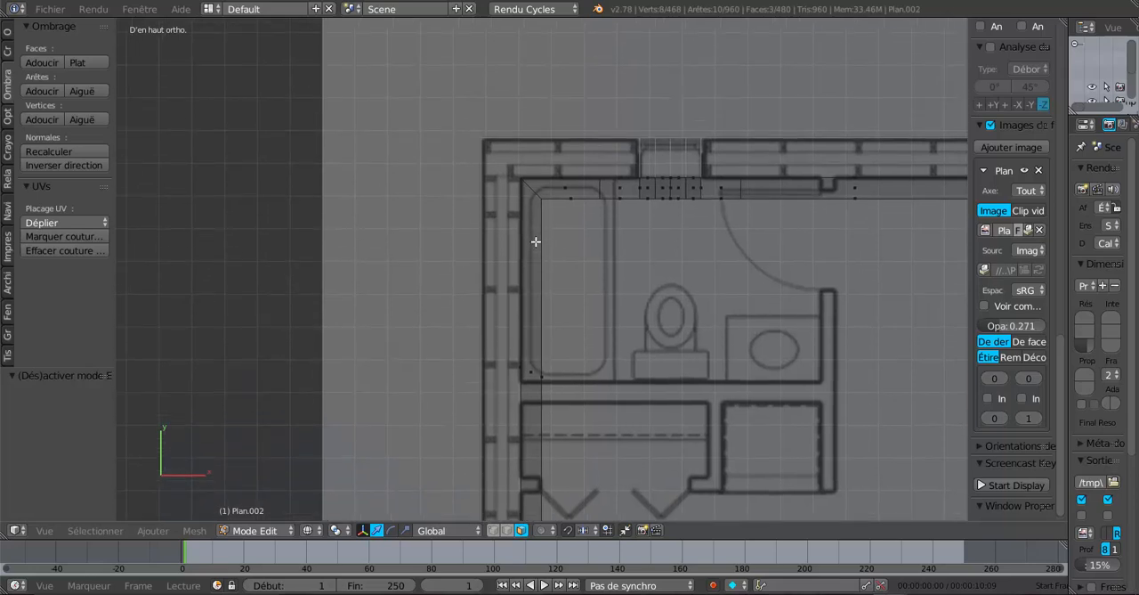
scroll(534, 221, "down", 3)
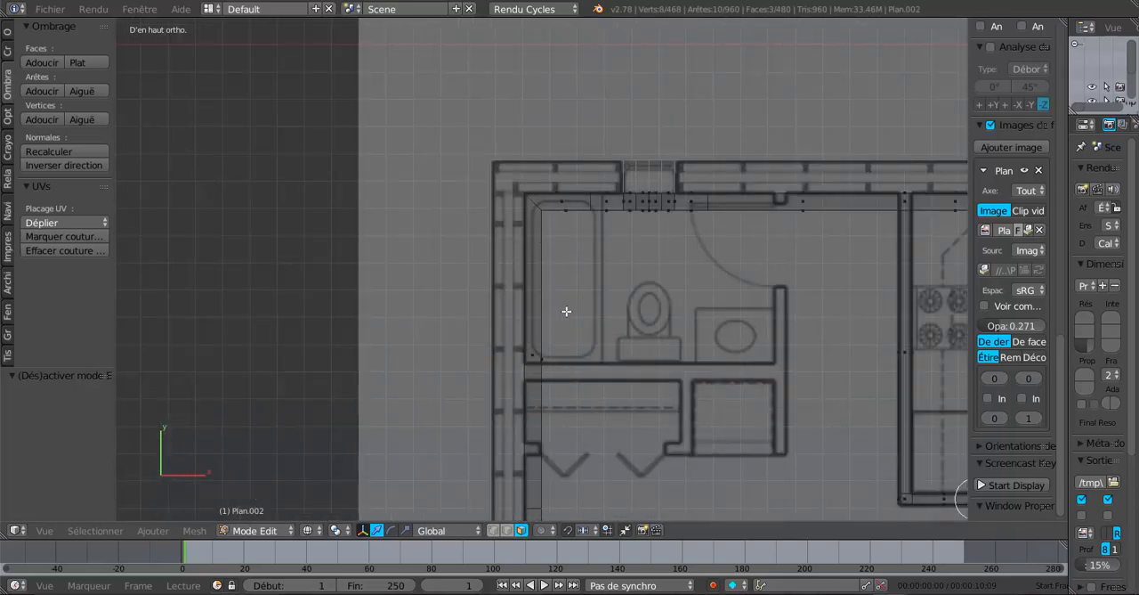
middle_click_drag(566, 311, 551, 262, "shift")
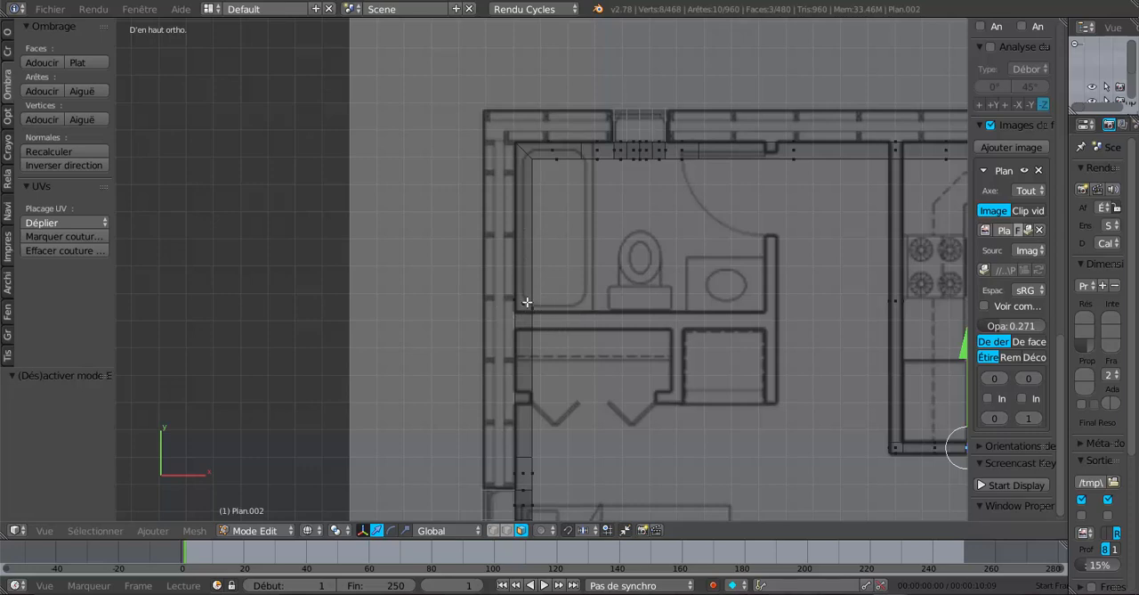
Add a loop cut across the inner wall shell beside the bathtub, aligned with the bathroom-side line of the bathroom-closet partition
scroll(529, 294, "up", 1)
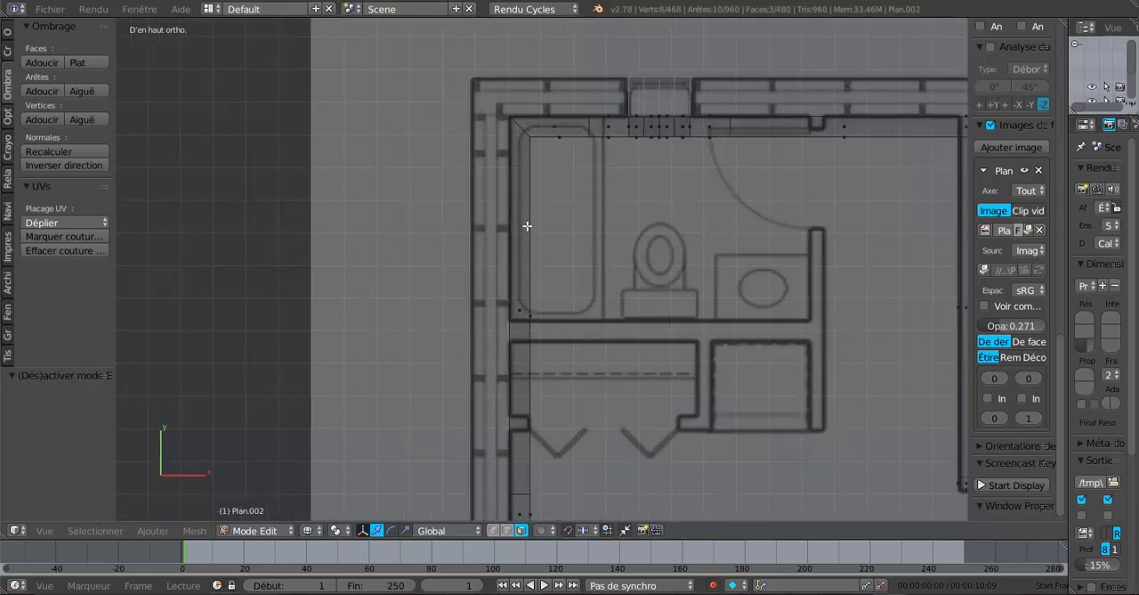
key("ctrl+r")
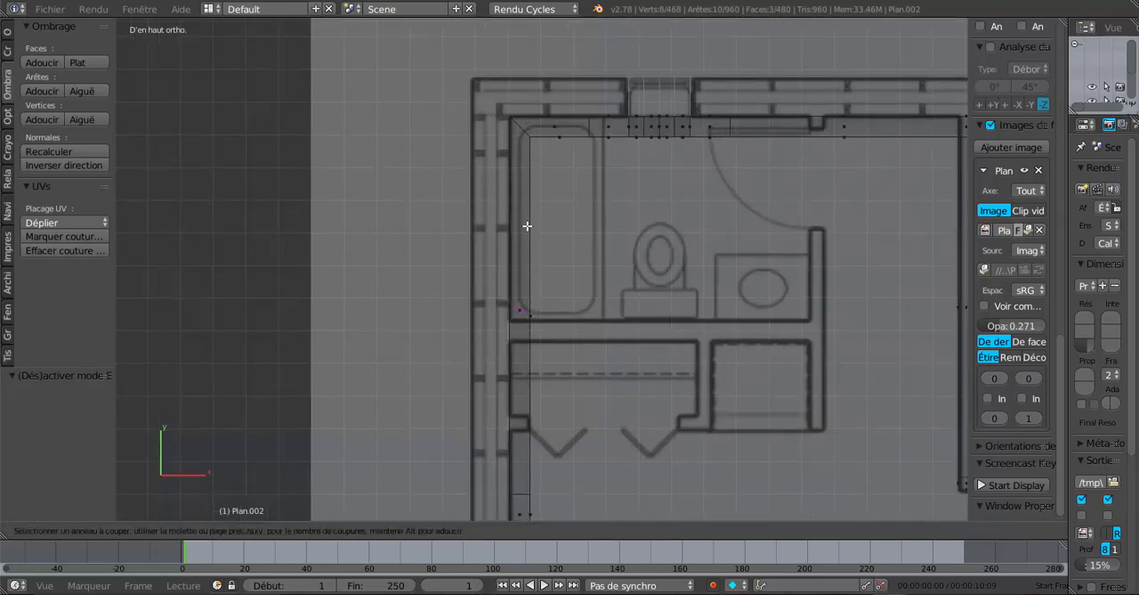
left_click(527, 226)
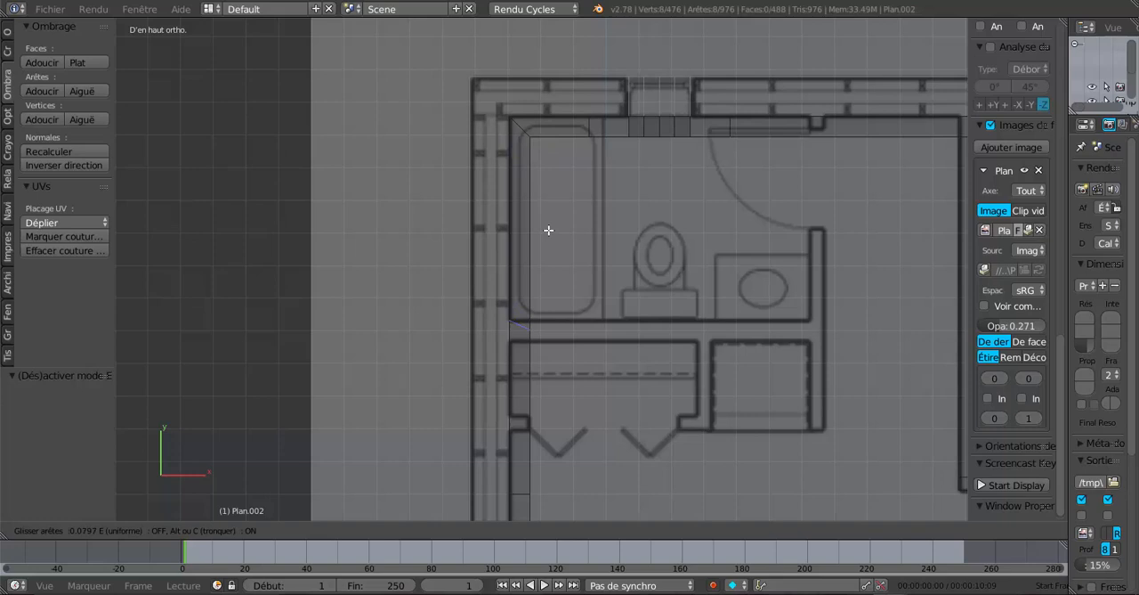
left_click(548, 230)
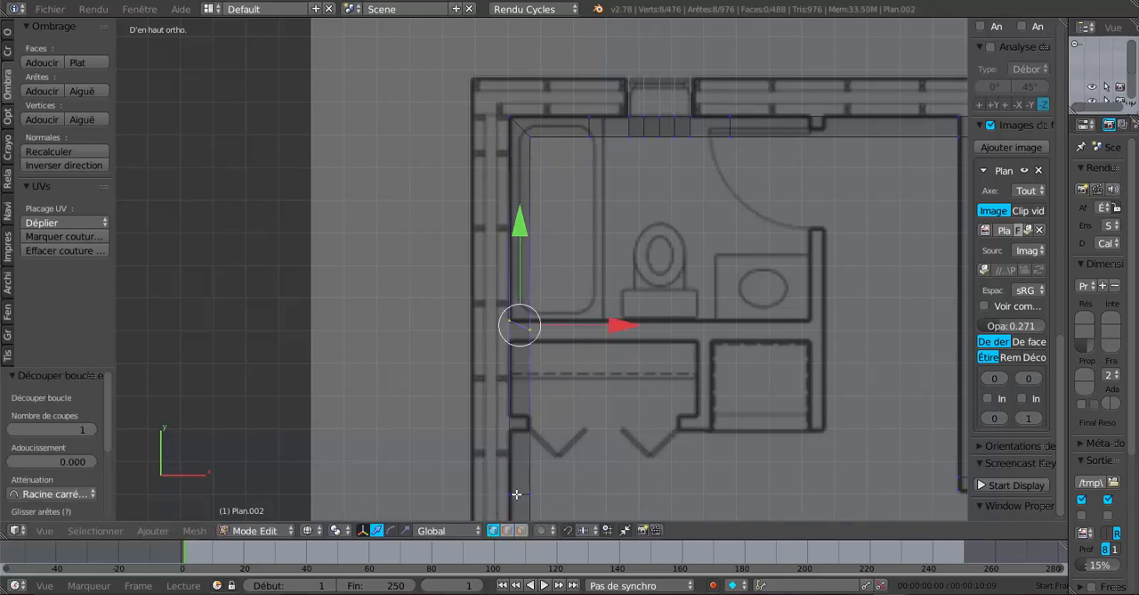
Straighten the slanted cut by selecting only its room-side vertices and moving them 0.029 along Y onto the partition's bathroom-side line
scroll(572, 377, "down", 4, "shift")
scroll(575, 324, "up", 2)
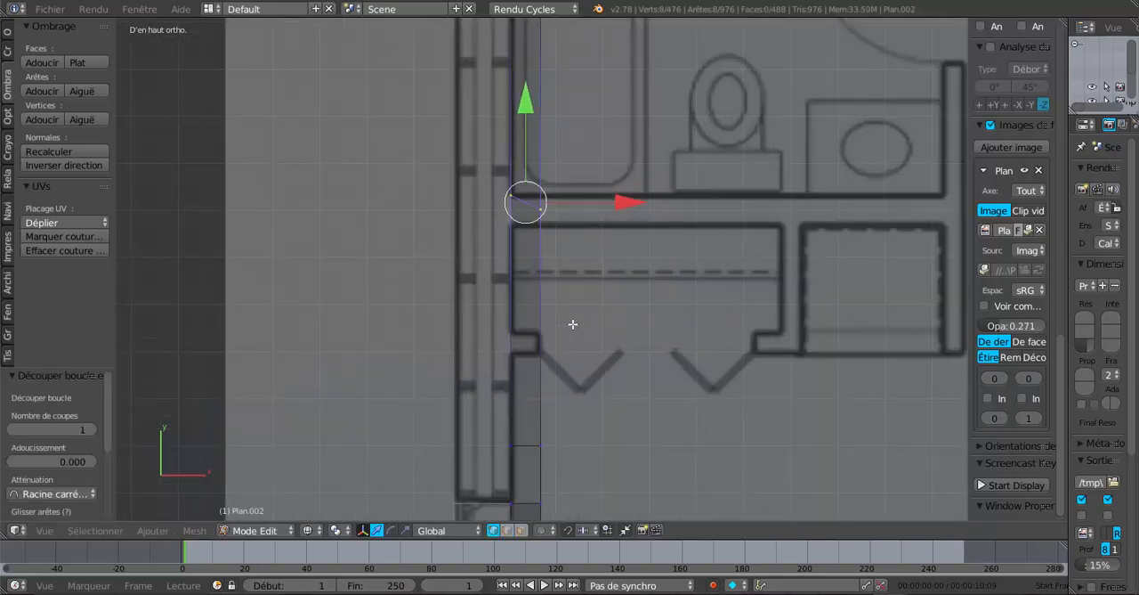
key("a")
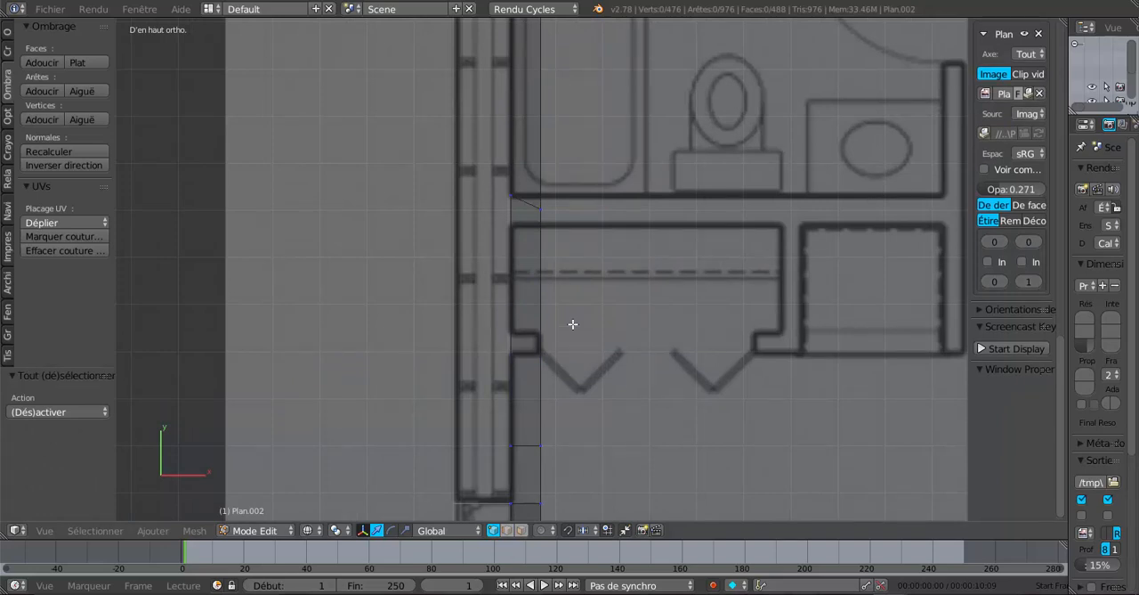
key("c")
left_click(541, 215)
right_click(540, 215)
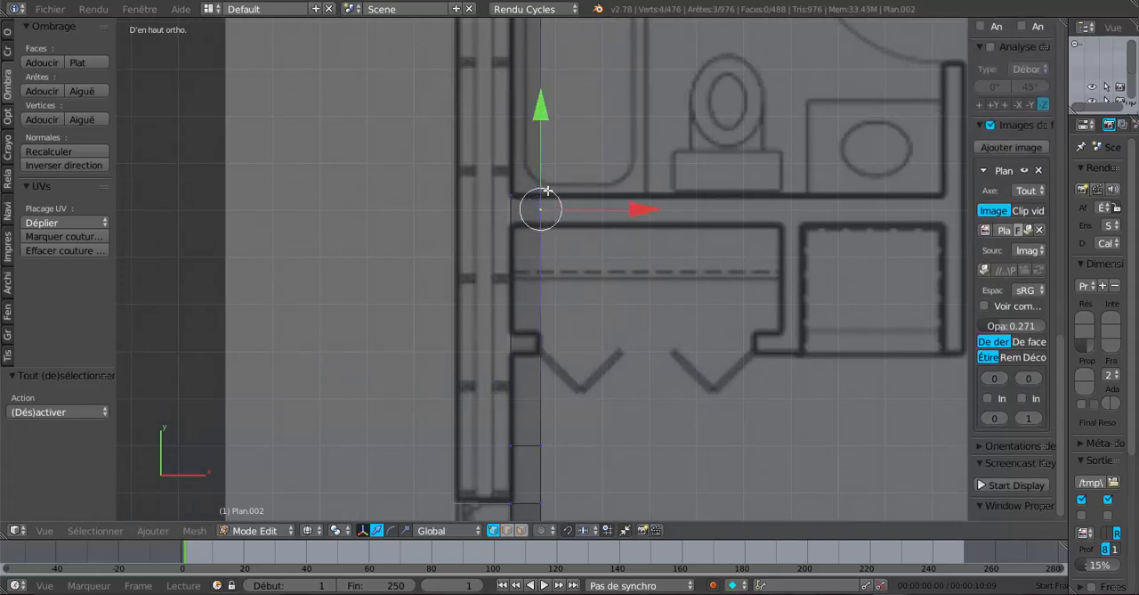
left_click_drag(543, 118, 545, 111)
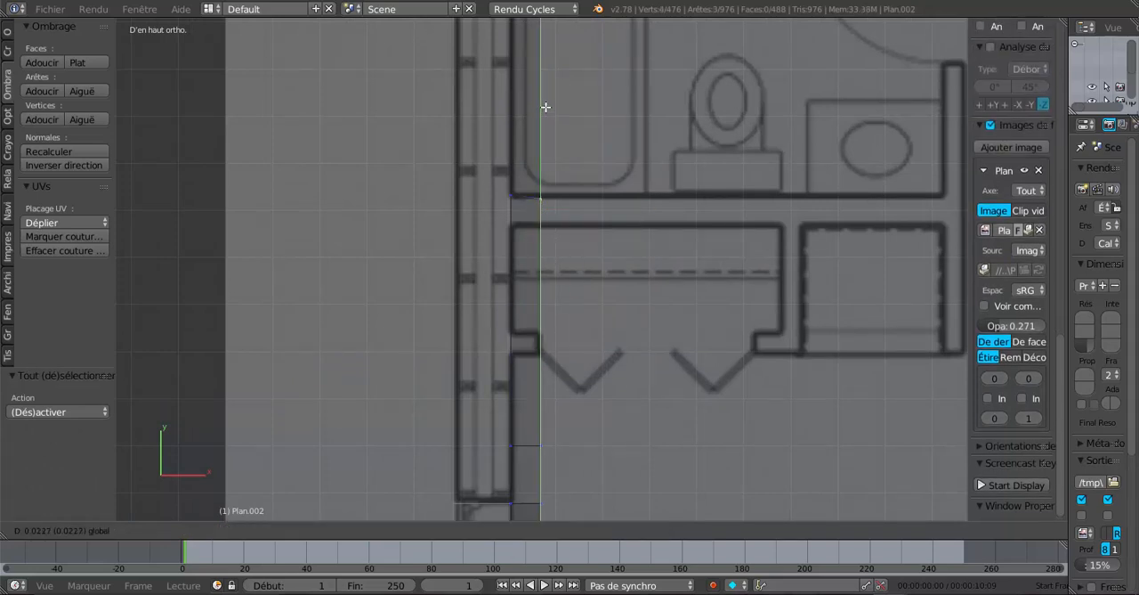
left_click(544, 107)
middle_click_drag(588, 246, 519, 230)
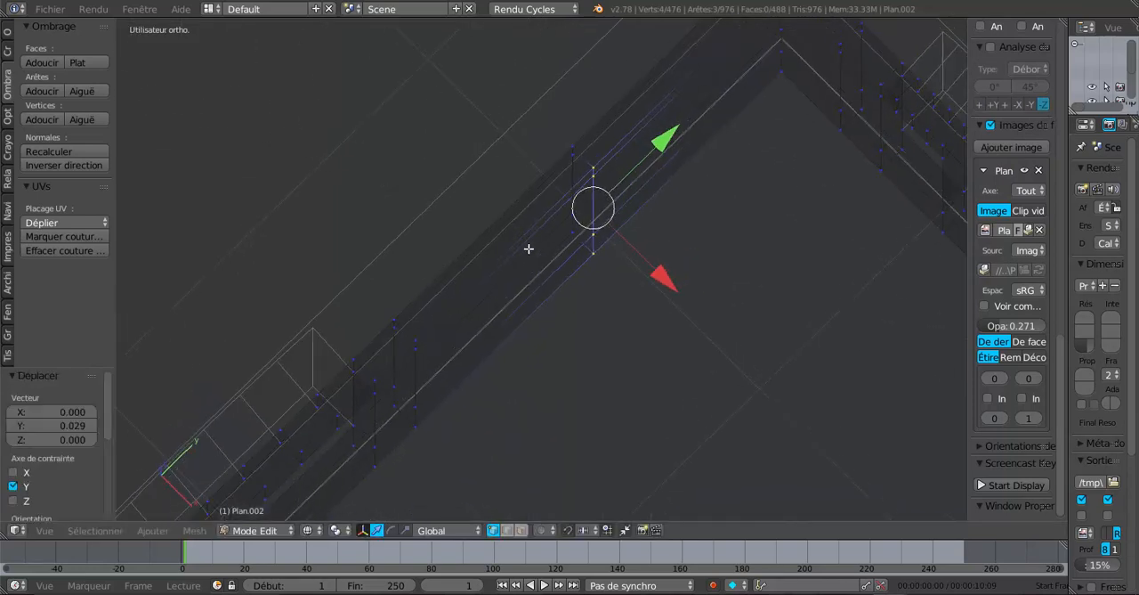
key("KP_7")
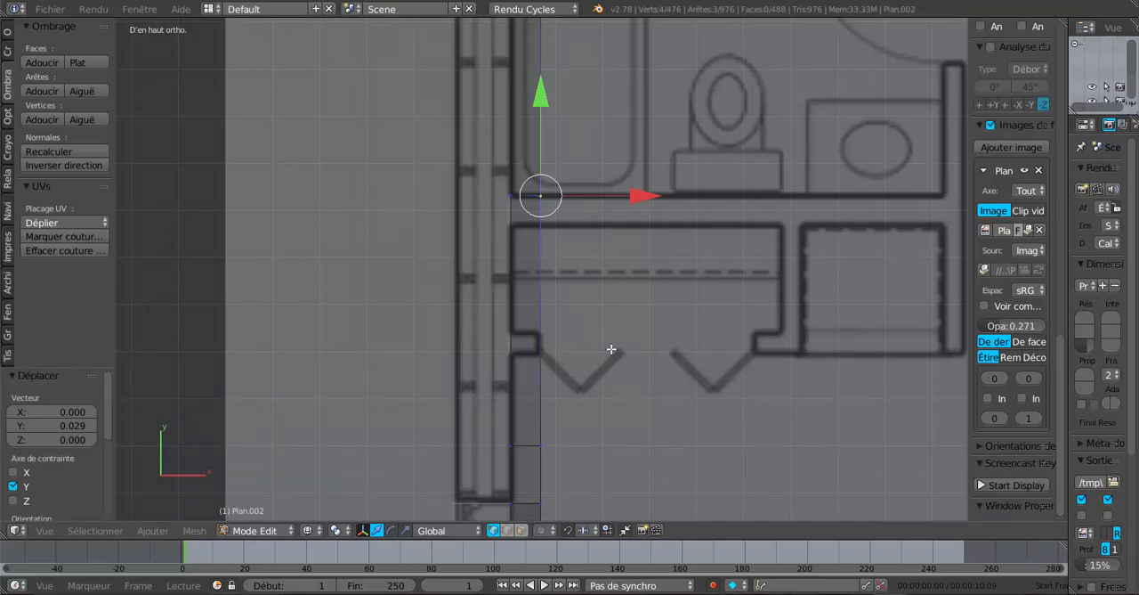
Add a second loop cut across the same wall, aligned with the closet-side line of the bathroom-closet partition
scroll(612, 349, "up", 2)
scroll(611, 349, "down", 2)
key("ctrl+r")
left_click(538, 353)
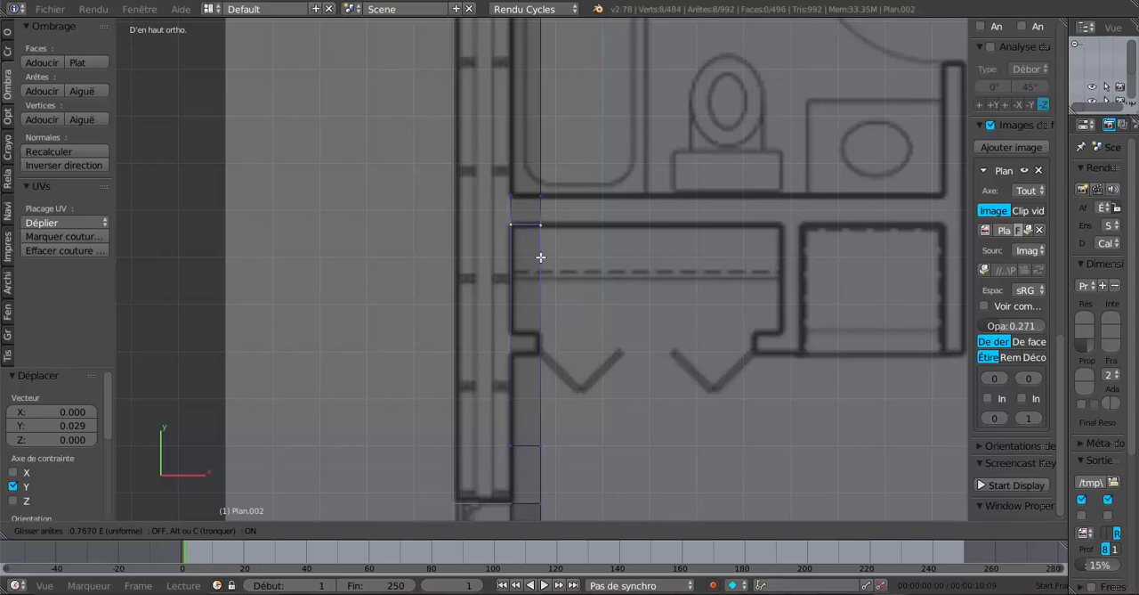
left_click(540, 258)
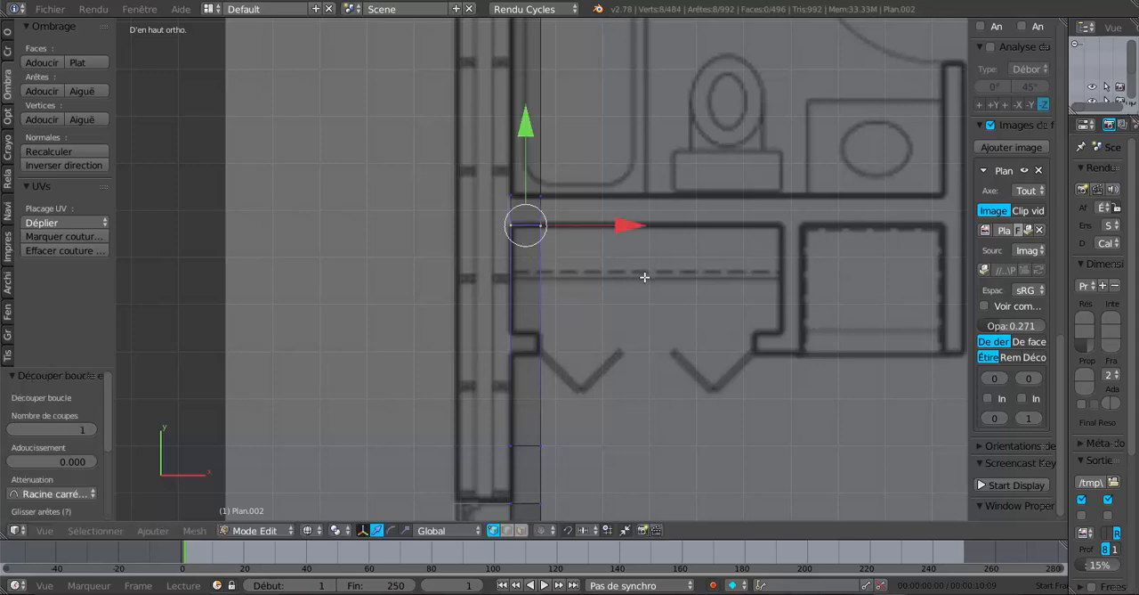
middle_click_drag(541, 257, 626, 258)
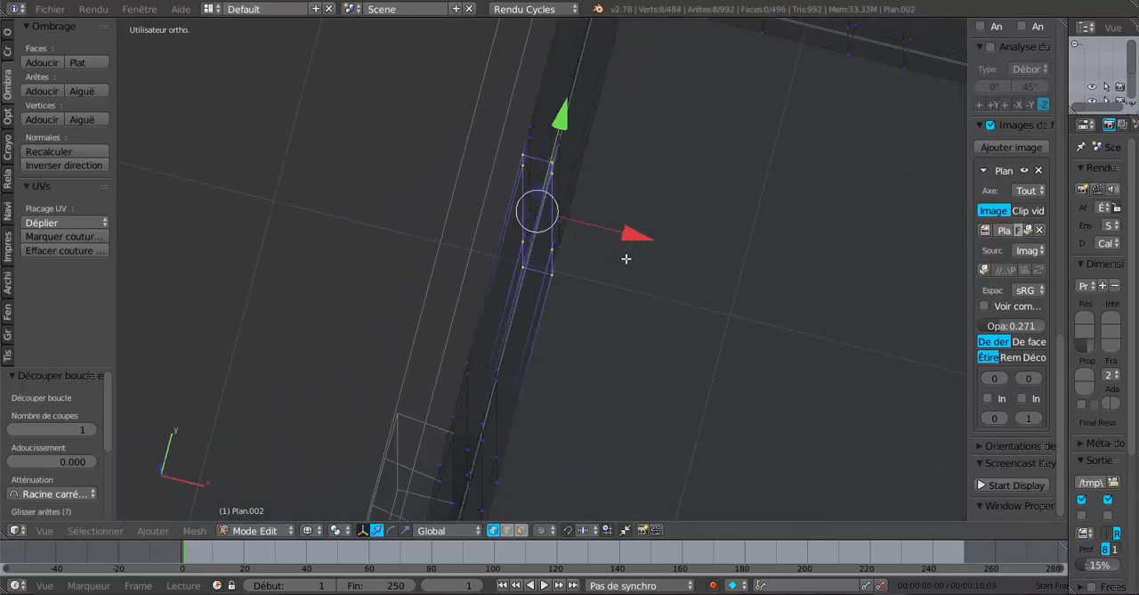
key("KP_7")
Hide the view properties and select the three stacked room-side faces between the two new cuts using face selection
scroll(627, 258, "up", 3)
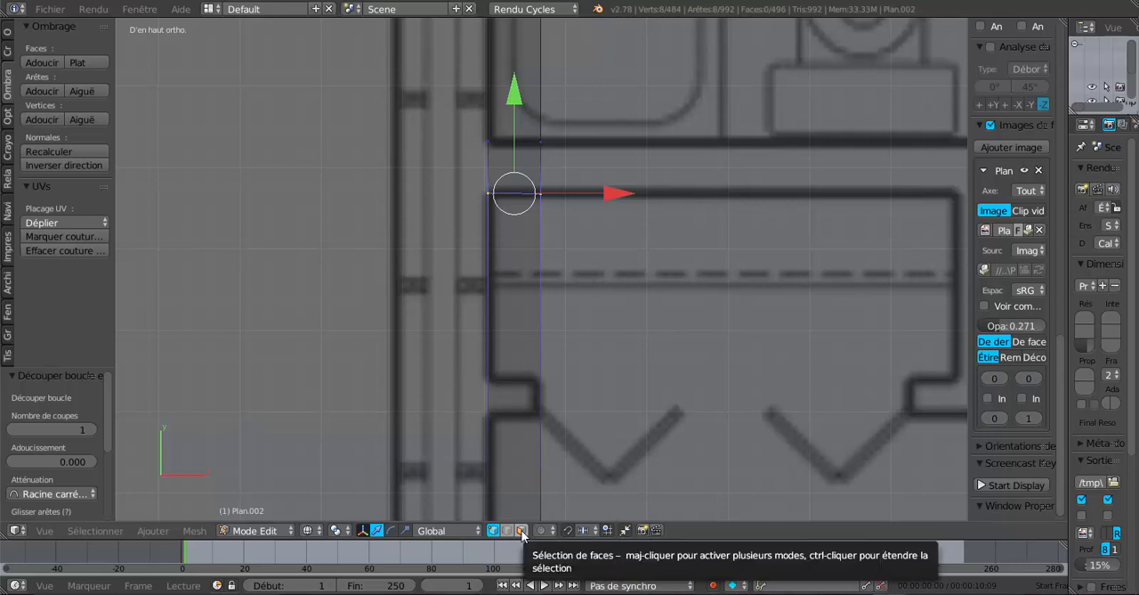
scroll(524, 328, "down", 2)
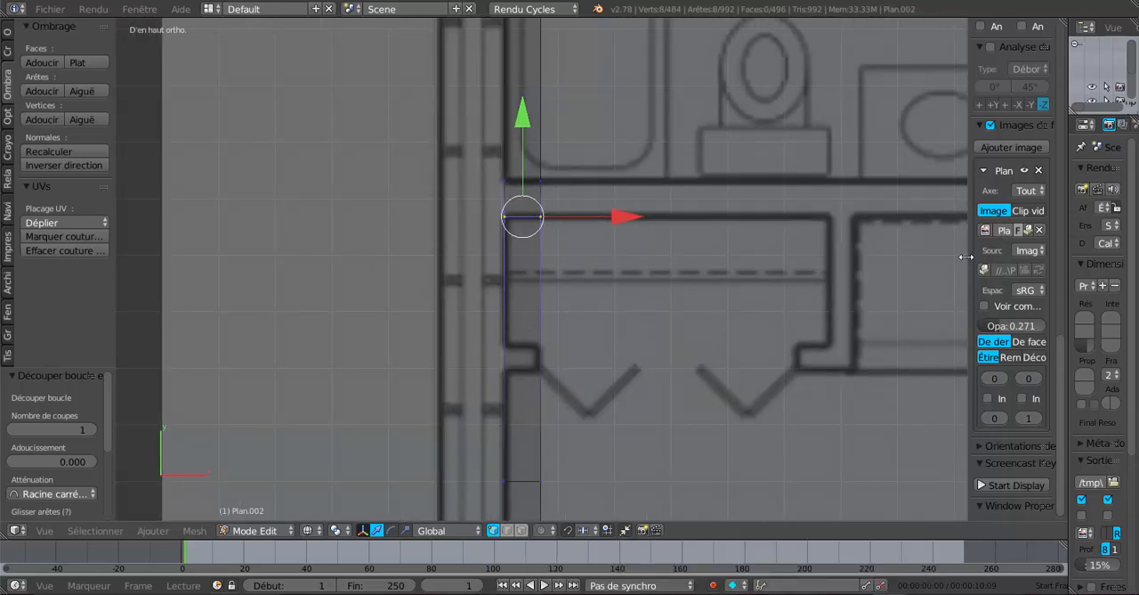
key("n")
scroll(623, 307, "up", 2)
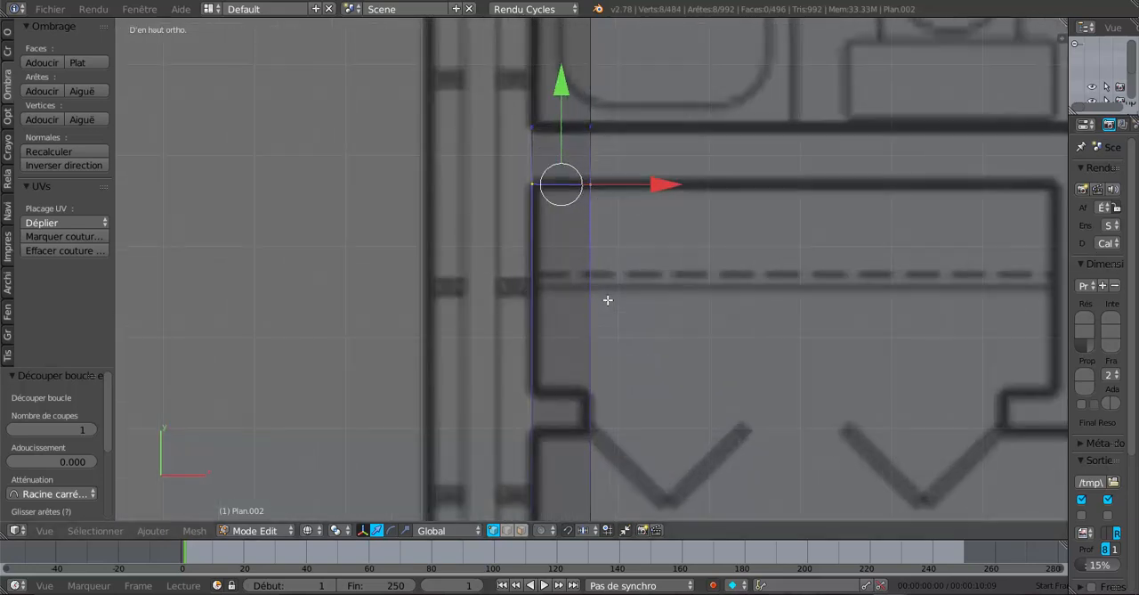
middle_click_drag(608, 303, 536, 261)
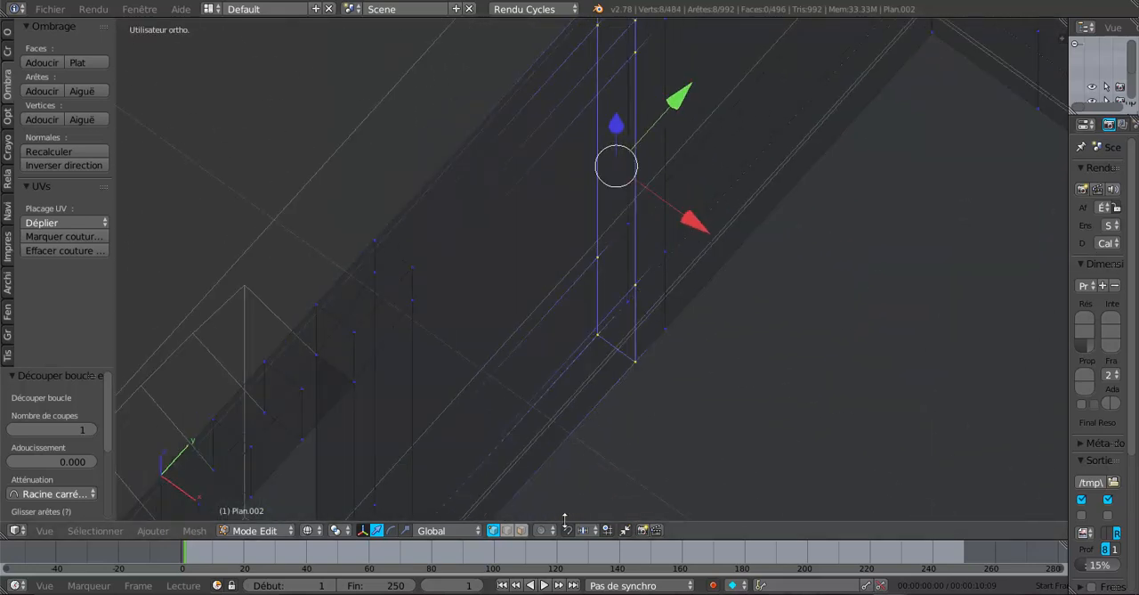
left_click(521, 531)
right_click(648, 308)
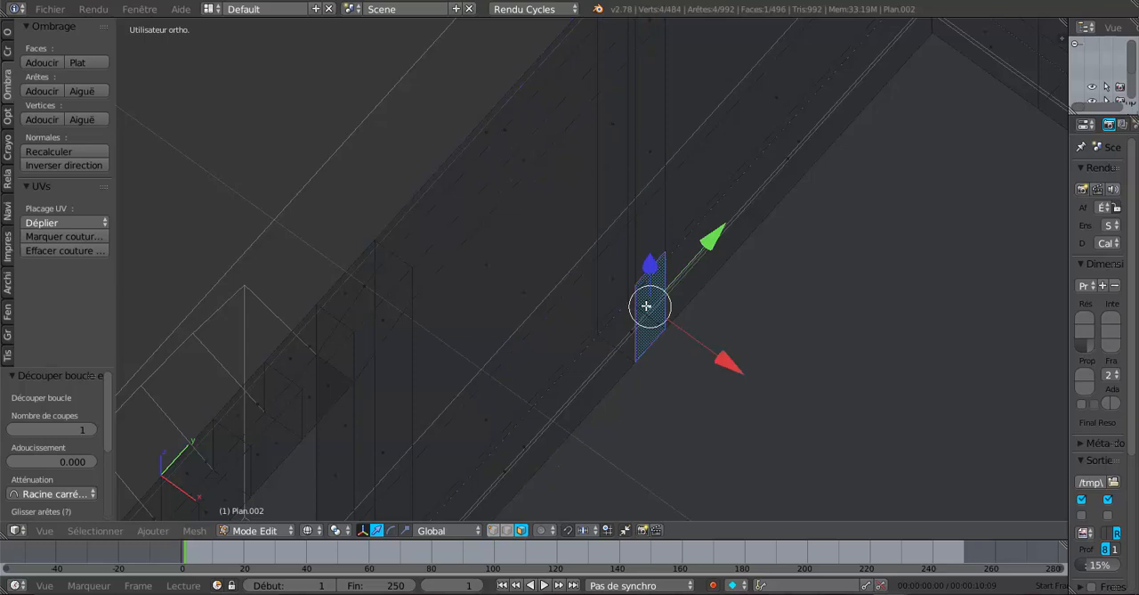
right_click(643, 204, "shift")
scroll(648, 33, "down", 1)
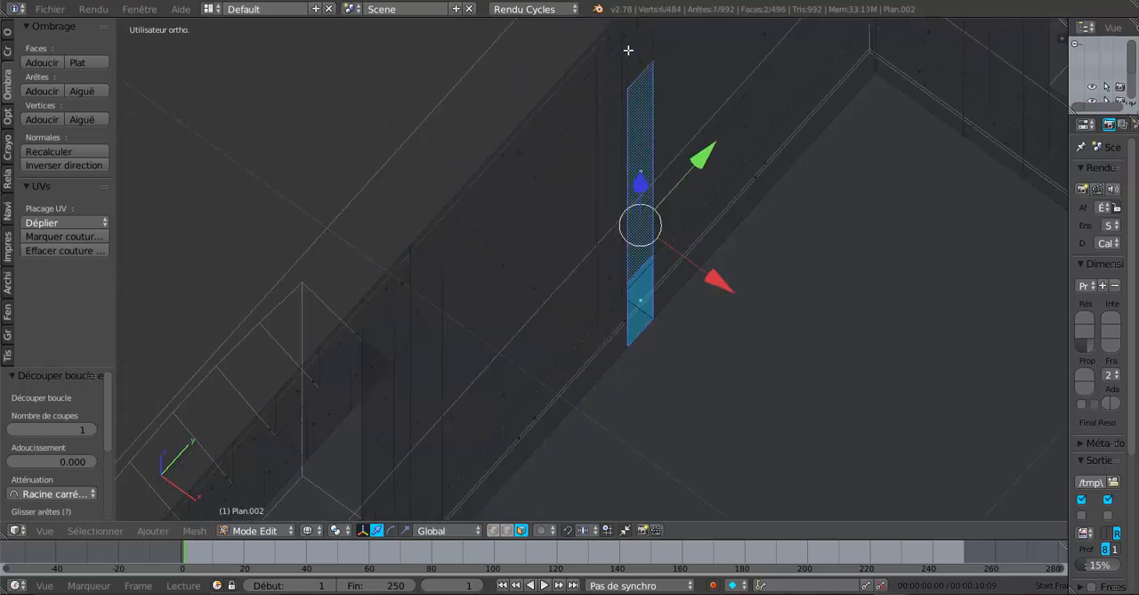
right_click(642, 57, "shift")
middle_click_drag(695, 242, 720, 277)
key("KP_7")
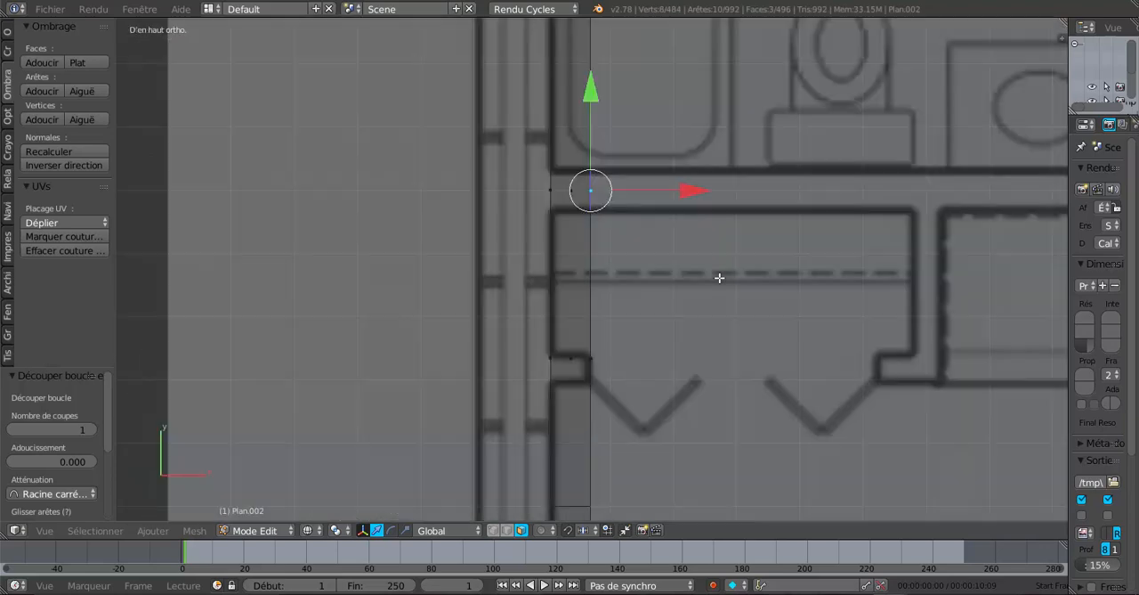
Extrude the selected faces in top view and move them 0.900 along X to the far end of the bathroom-closet partition
middle_click_drag(727, 275, 544, 252, "shift")
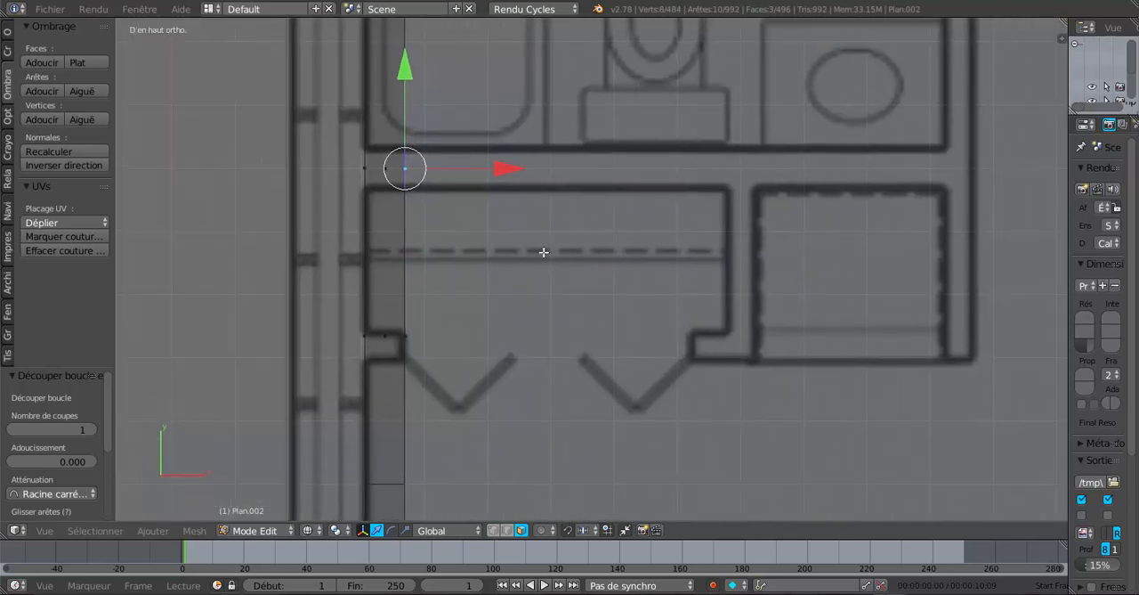
key("e")
left_click(472, 238)
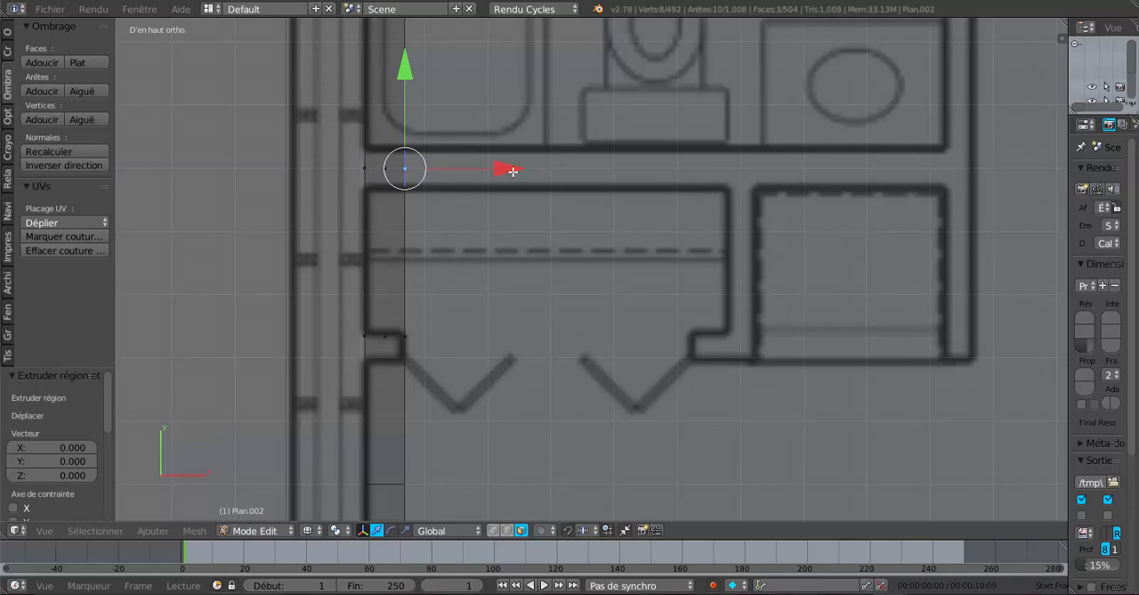
left_click_drag(515, 171, 1064, 168)
middle_click_drag(1002, 235, 846, 237, "shift")
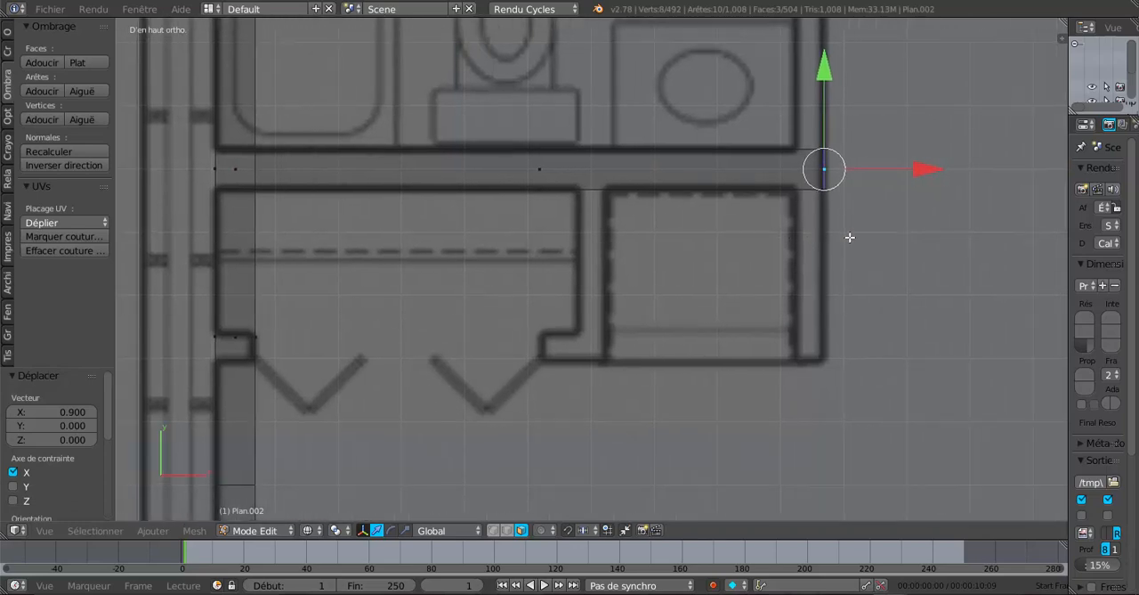
scroll(831, 231, "up", 1)
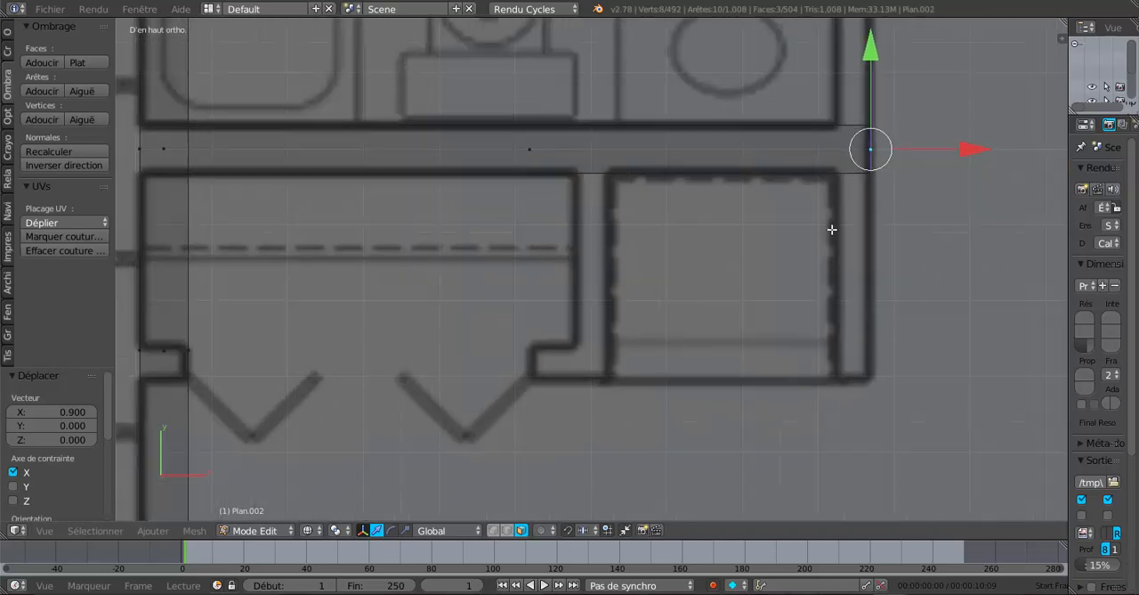
Add a loop cut across the bathroom-closet partition near its free end, aligned with the inner line of the crossing hallway wall
key("ctrl+r")
left_click(757, 133)
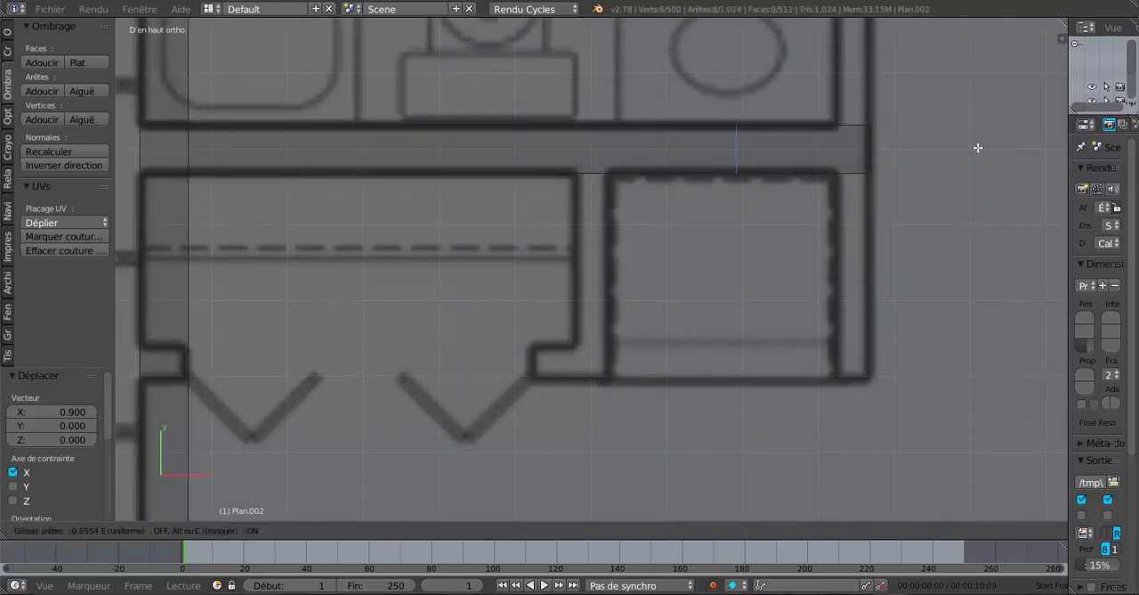
left_click(1063, 146)
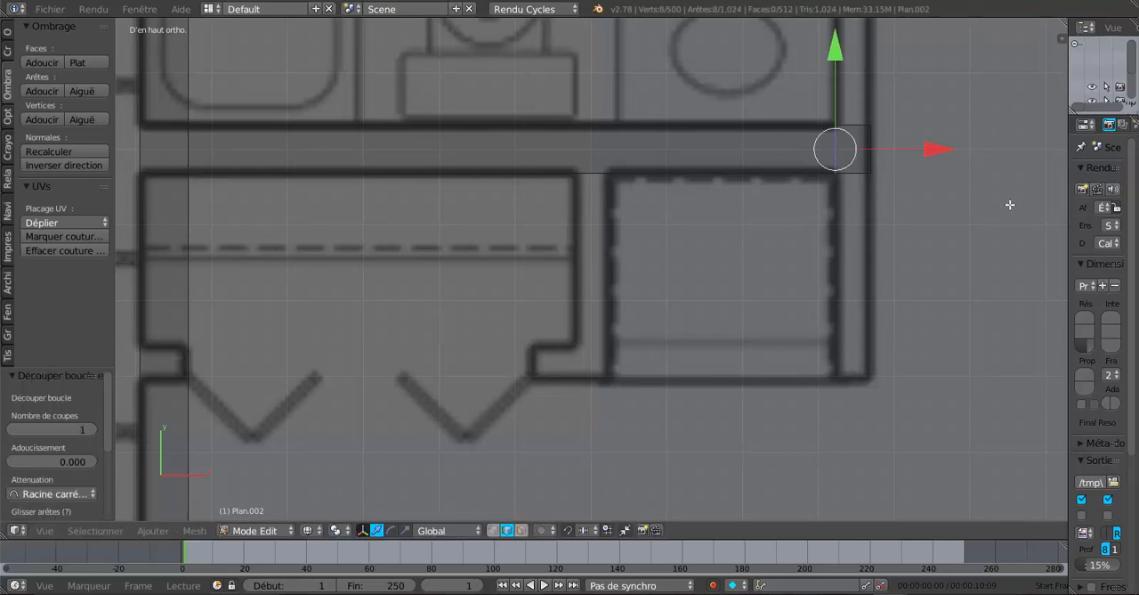
Select the three stacked closet-side faces of the partition's end segment, using face selection and solid shading
scroll(923, 234, "down", 2)
middle_click_drag(923, 234, 806, 320)
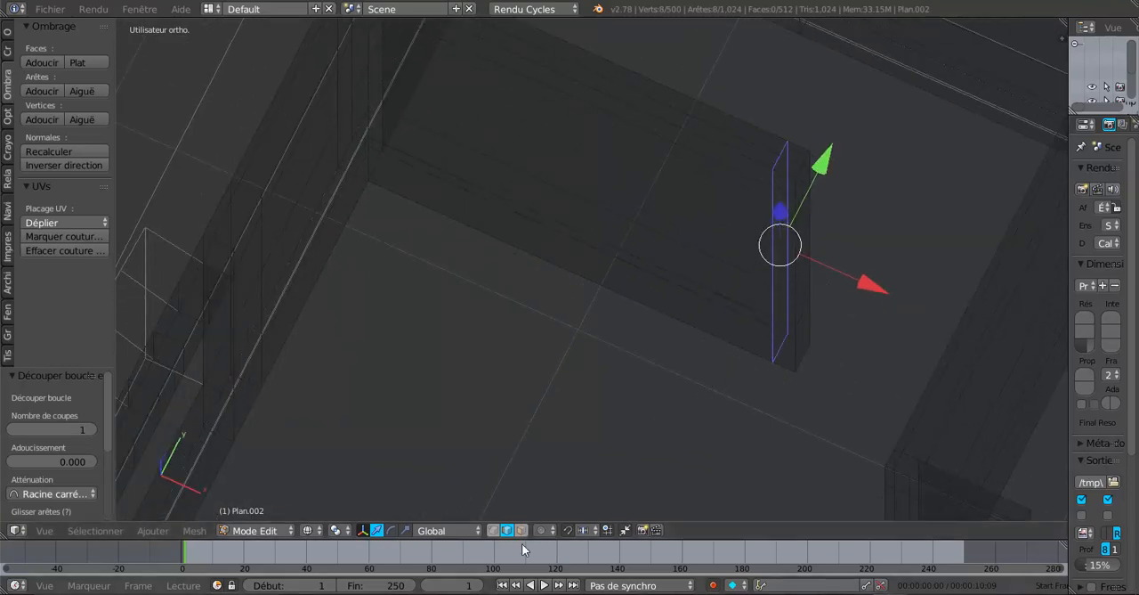
key("3")
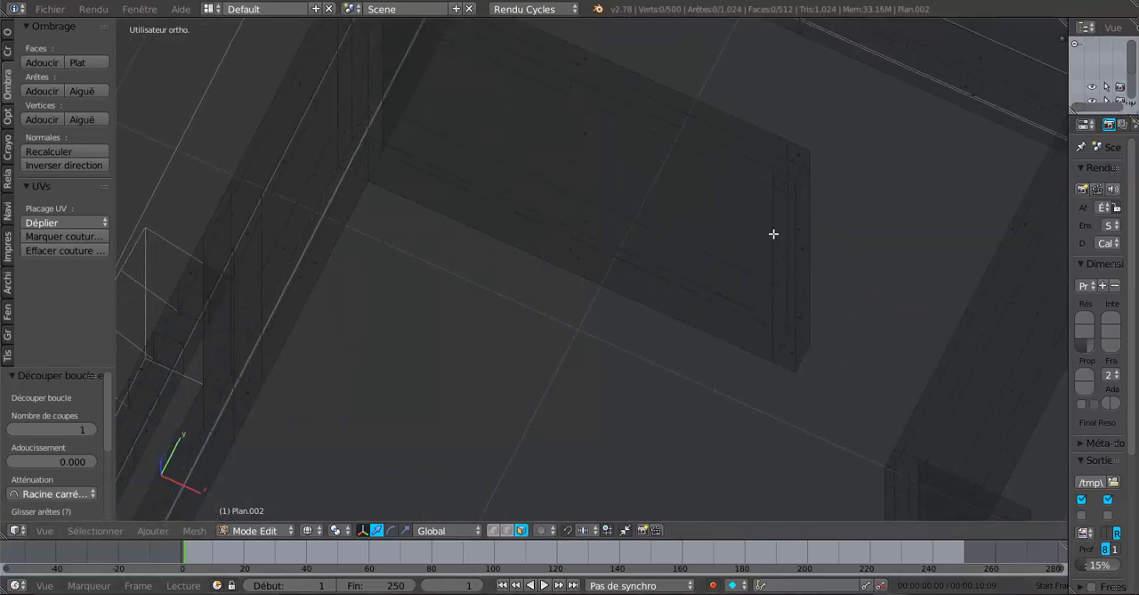
right_click(786, 180)
right_click(783, 226, "shift")
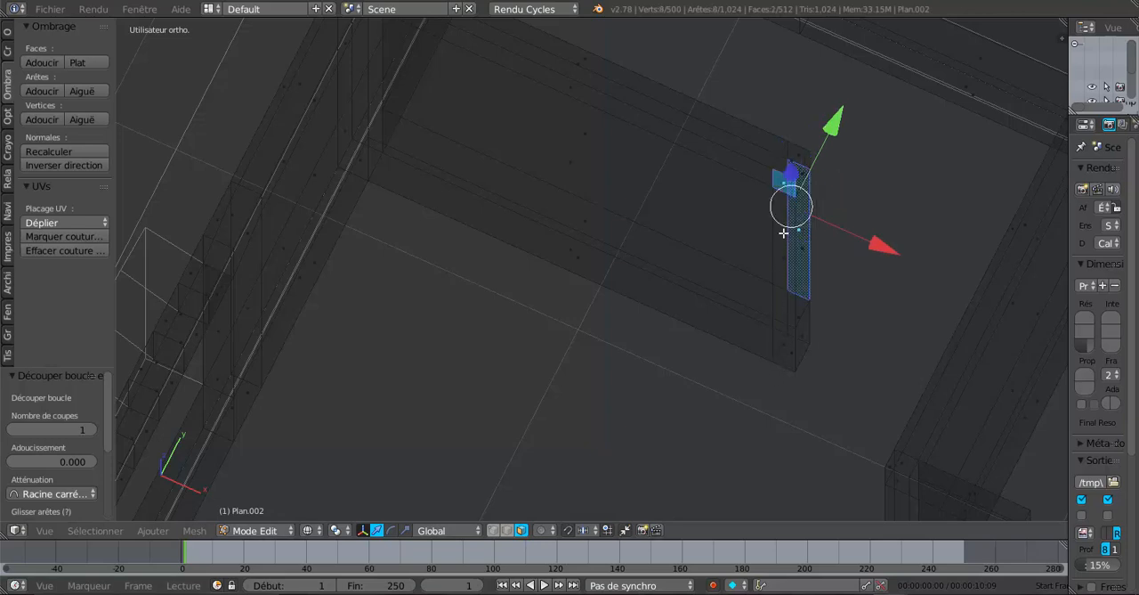
key("z")
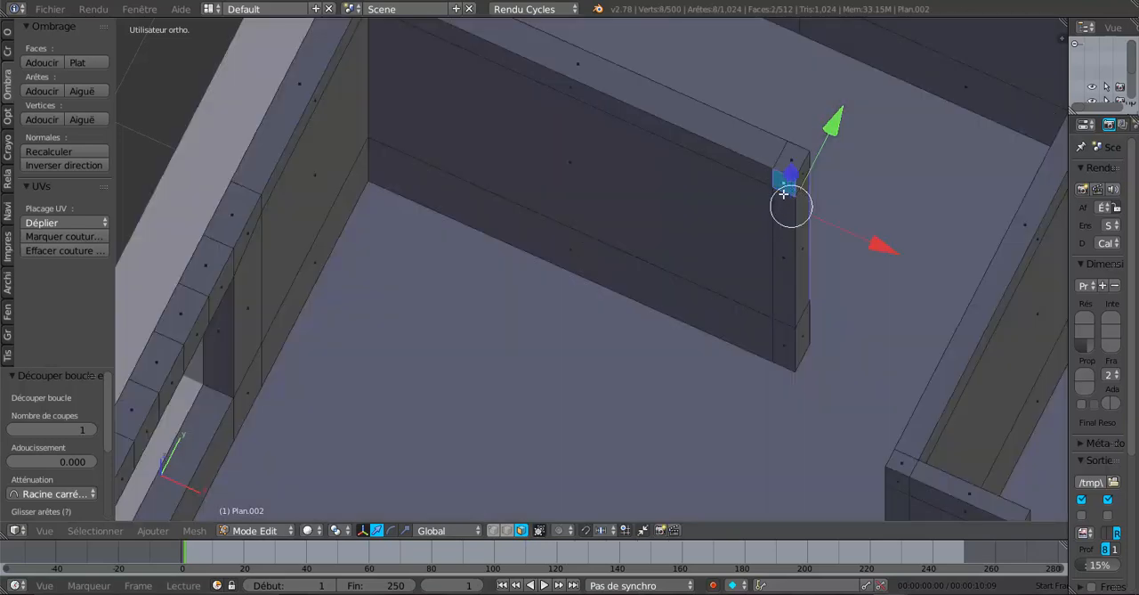
right_click(784, 201)
right_click(786, 260, "shift")
right_click(788, 343, "shift")
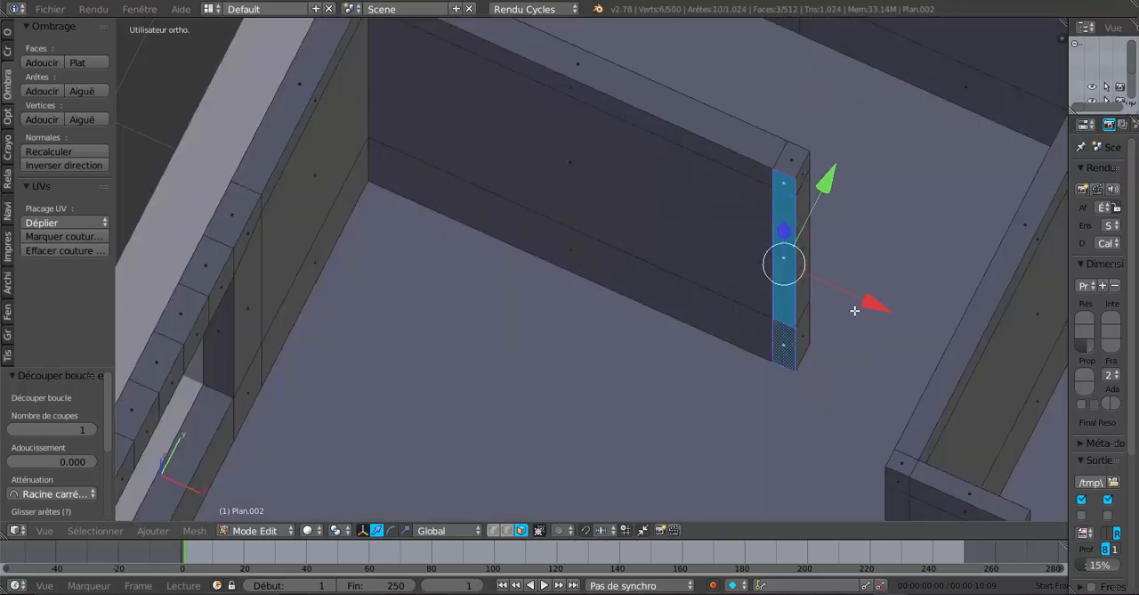
Add the three stacked bathroom-side faces of the same end segment to the selection
middle_click_drag(855, 310, 549, 255)
right_click(547, 265, "shift")
right_click(546, 303, "shift")
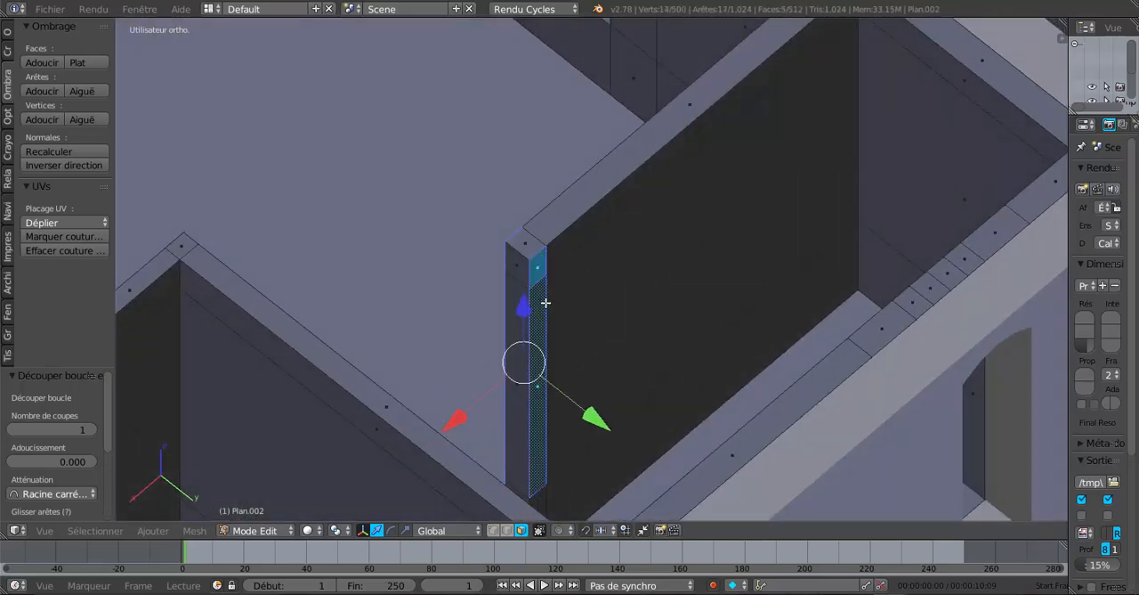
middle_click_drag(546, 303, 600, 280)
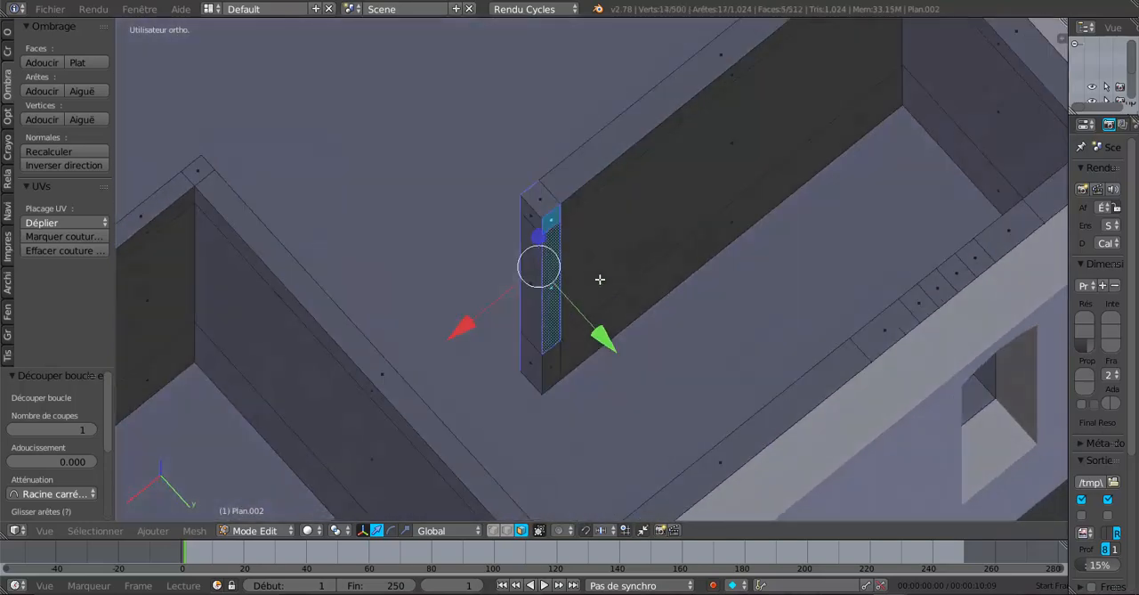
right_click(556, 364, "shift")
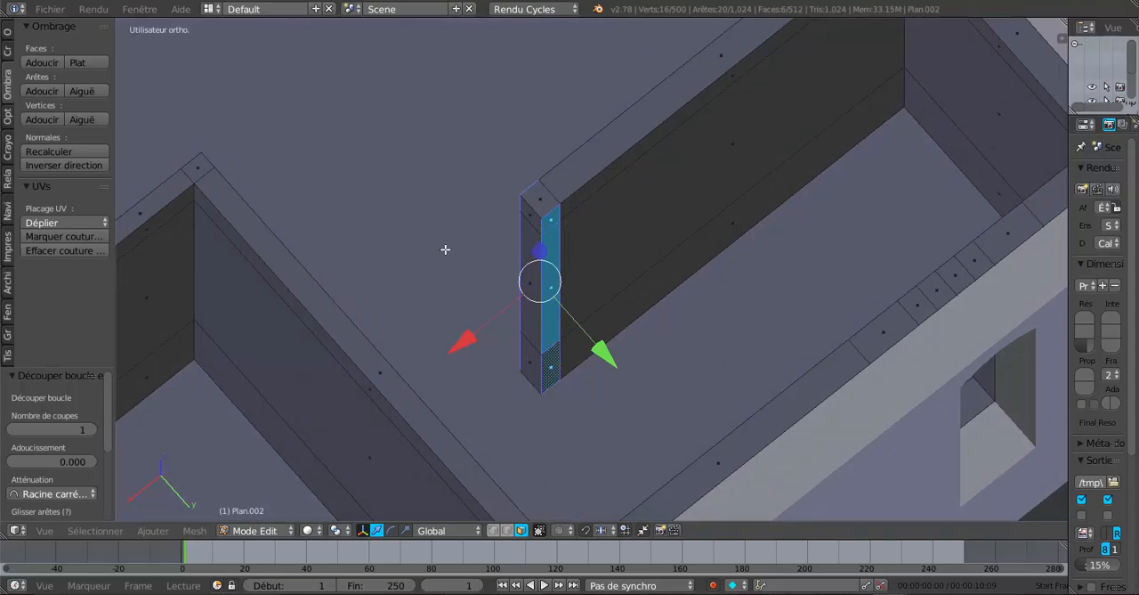
Extrude both face groups in place in top view and scale them by 9.927 along Y to the ends of the hallway wall
key("KP_7")
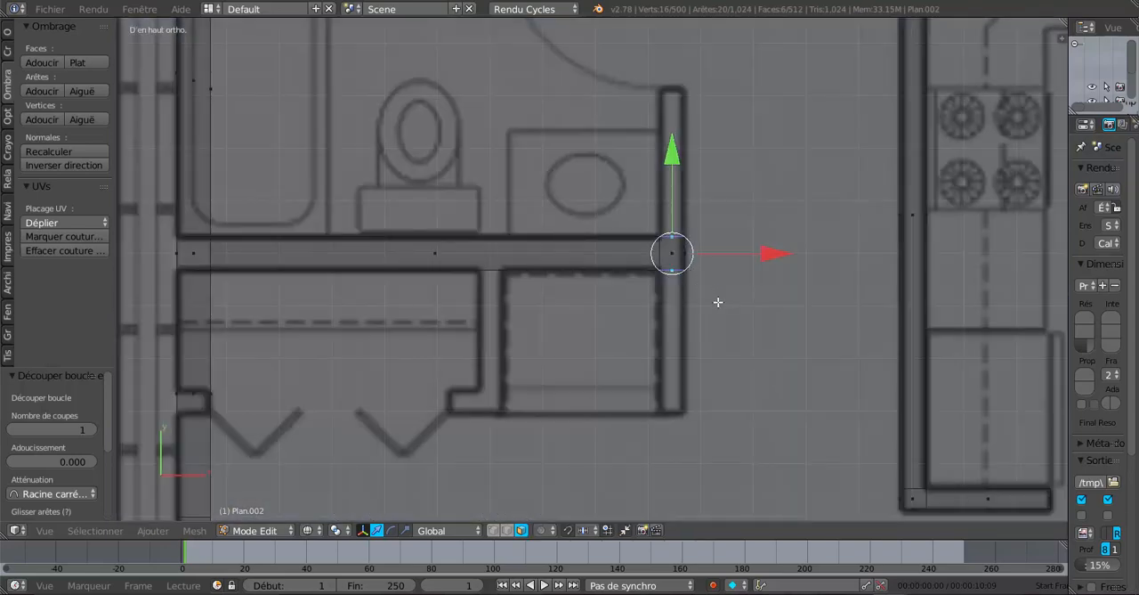
middle_click_drag(718, 301, 649, 338, "shift")
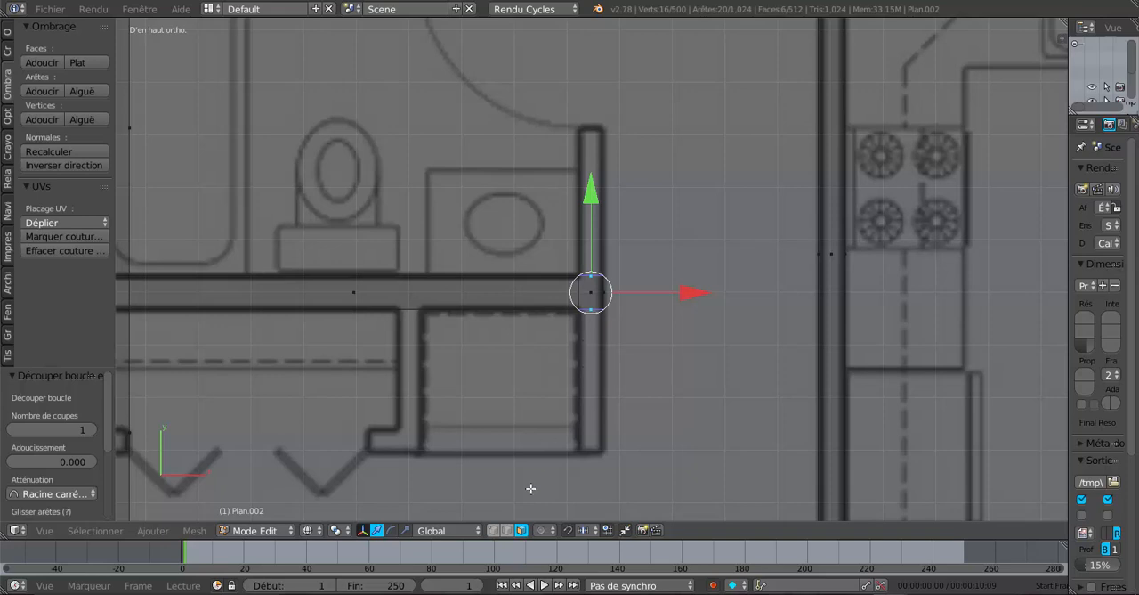
left_click(405, 530)
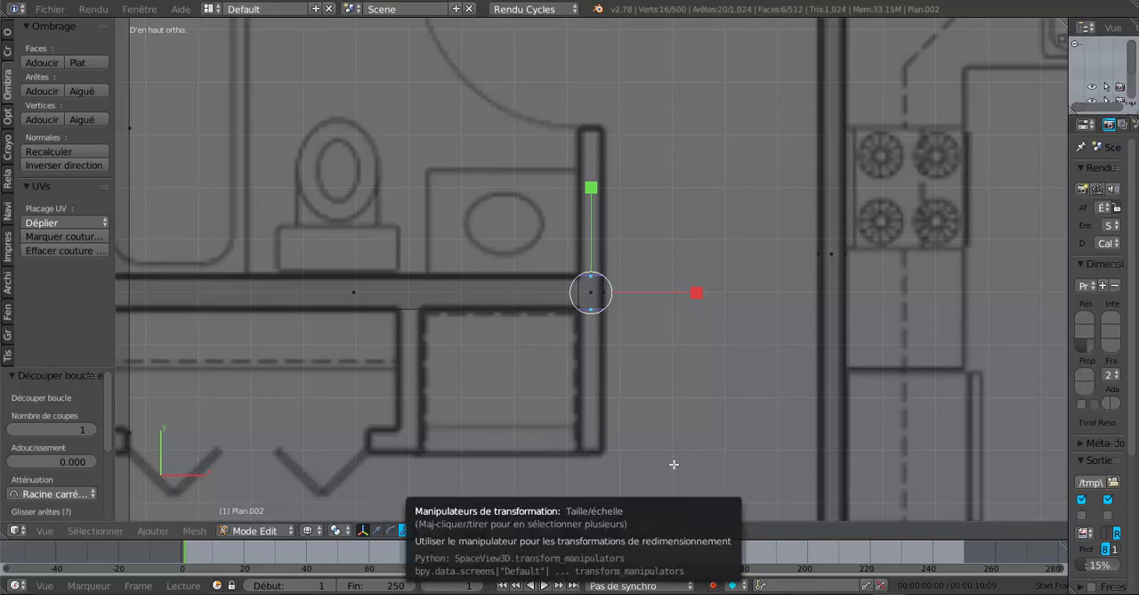
key("e")
right_click(656, 372)
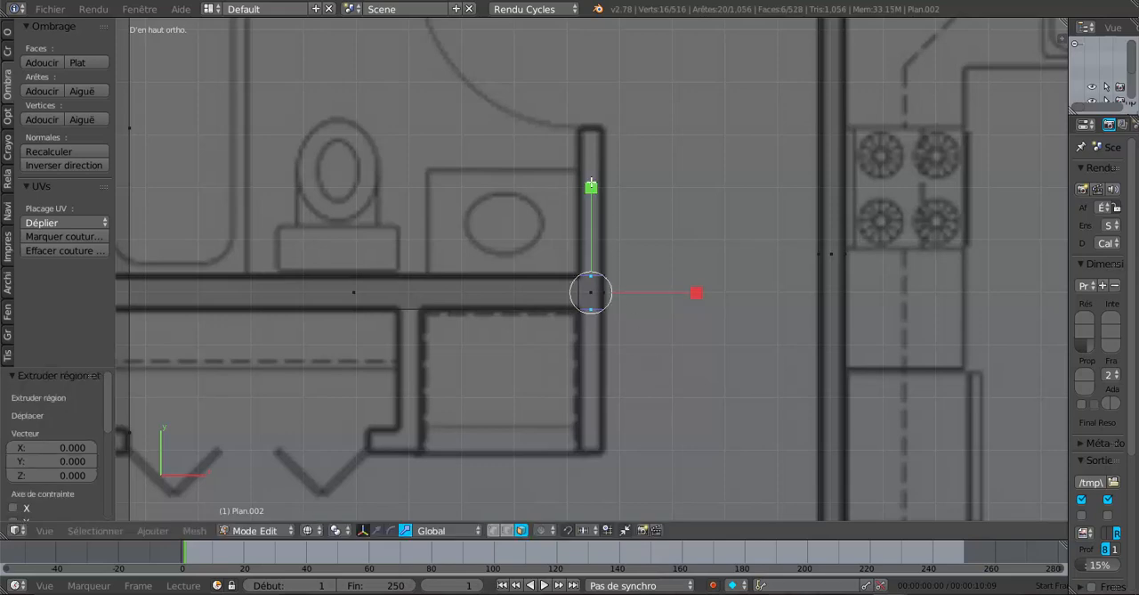
left_click_drag(591, 188, 730, 323)
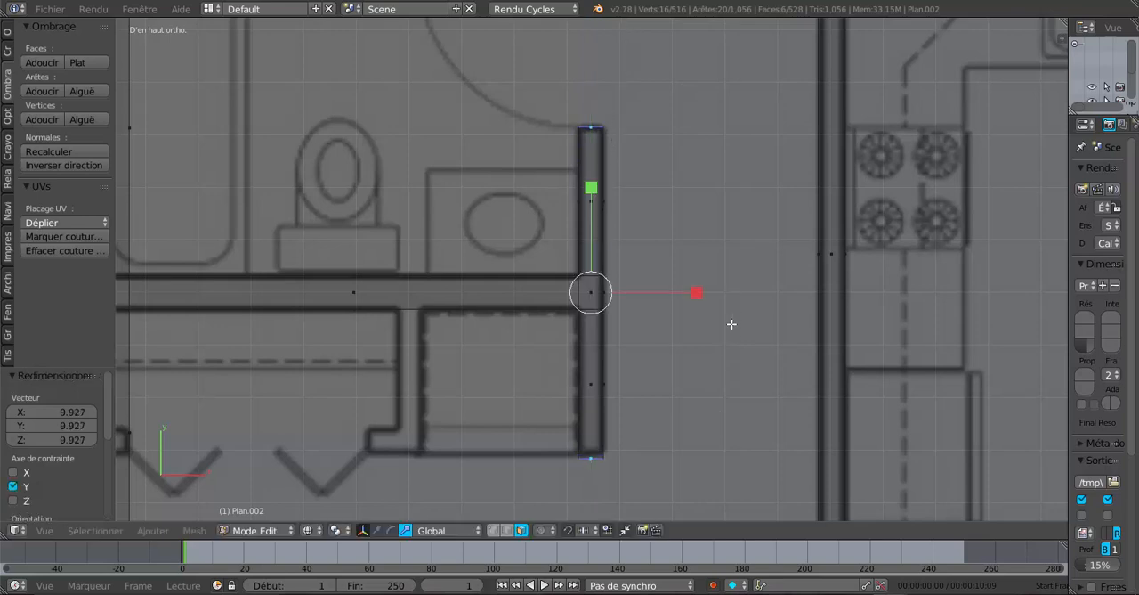
Examine the new hallway wall against the floor plan from above and in an angled solid view
scroll(722, 397, "down", 5)
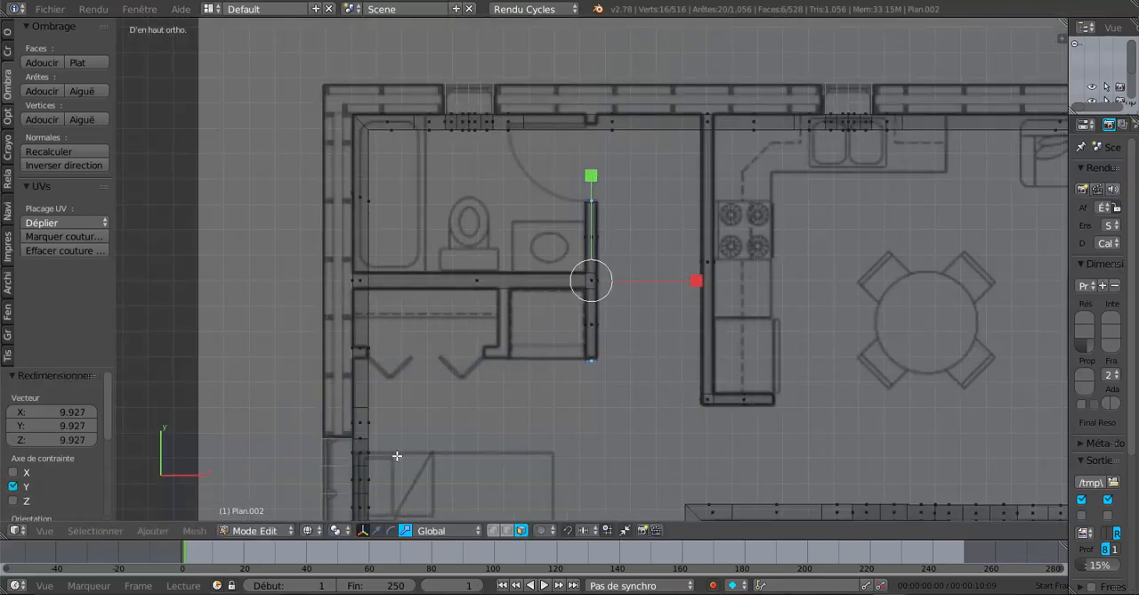
scroll(405, 455, "down", 2)
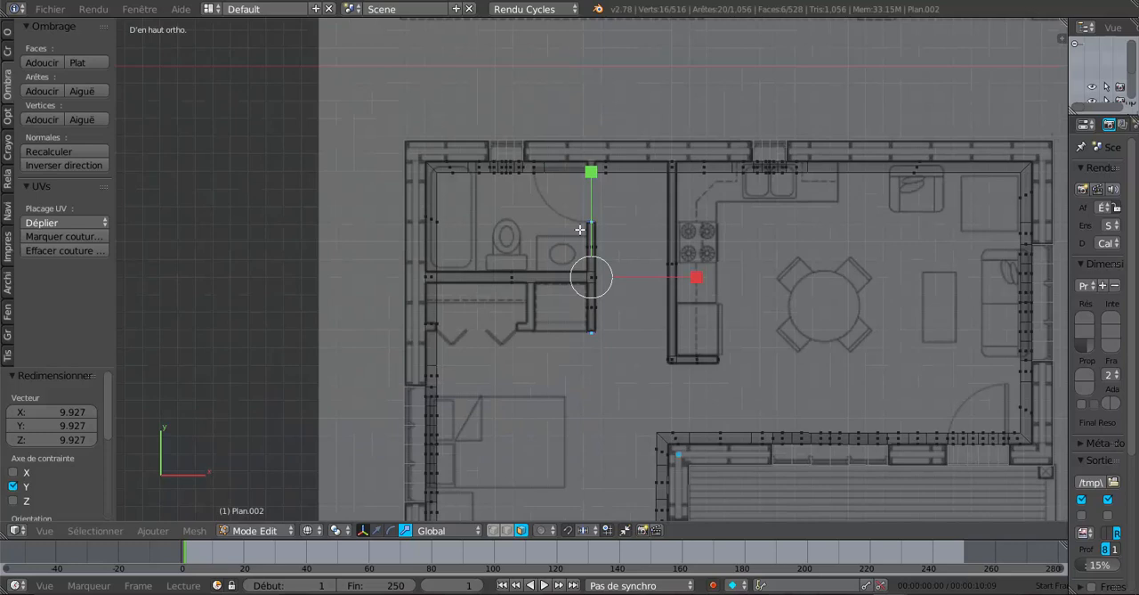
scroll(543, 249, "up", 1)
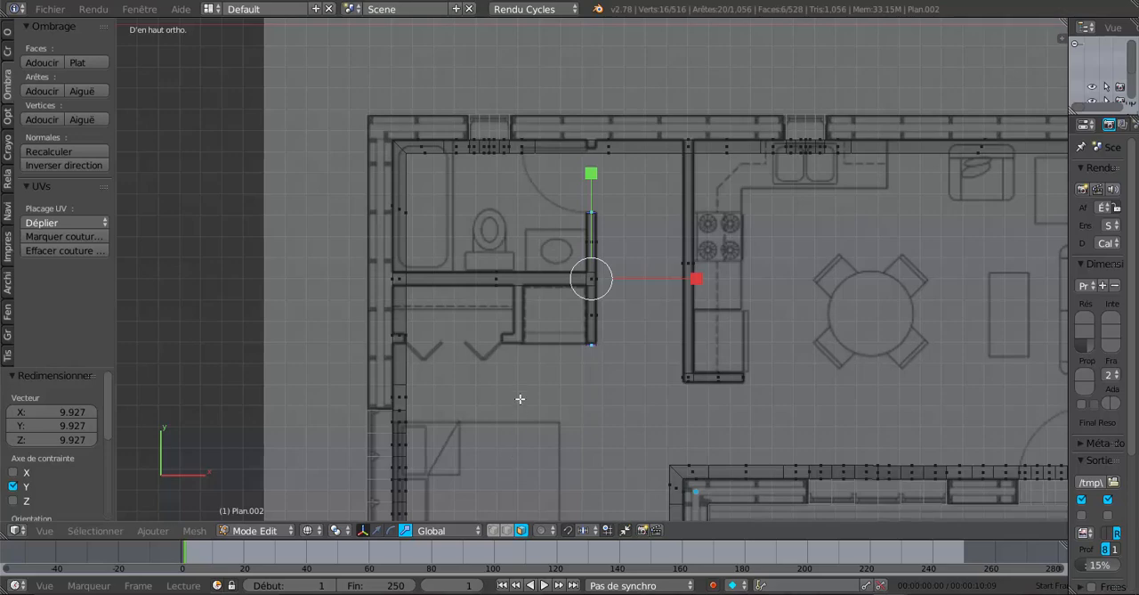
scroll(520, 398, "up", 2)
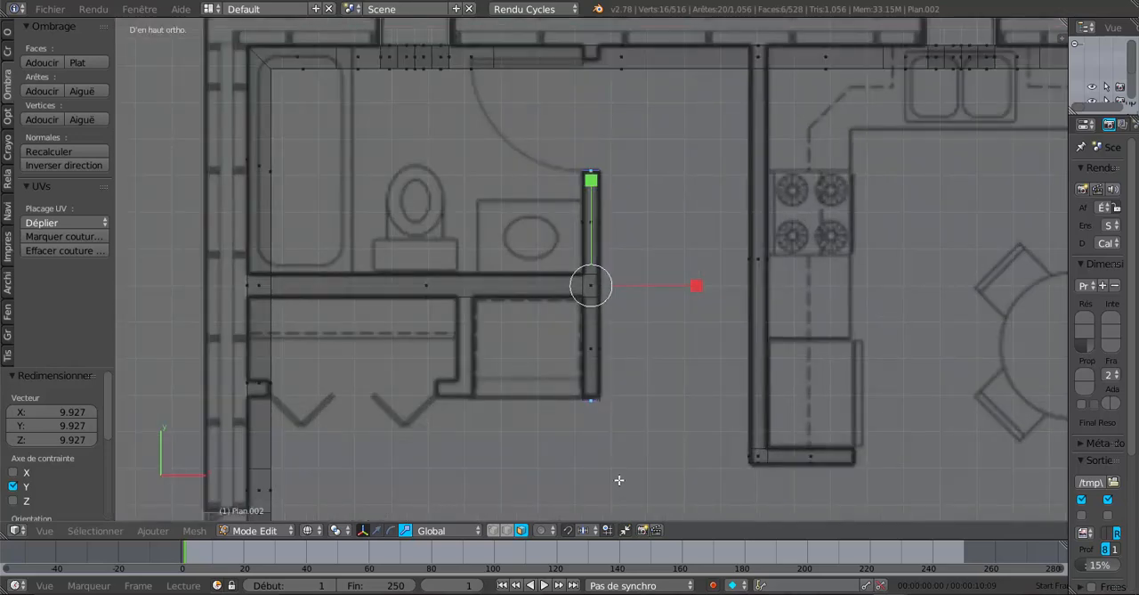
middle_click_drag(624, 482, 632, 434)
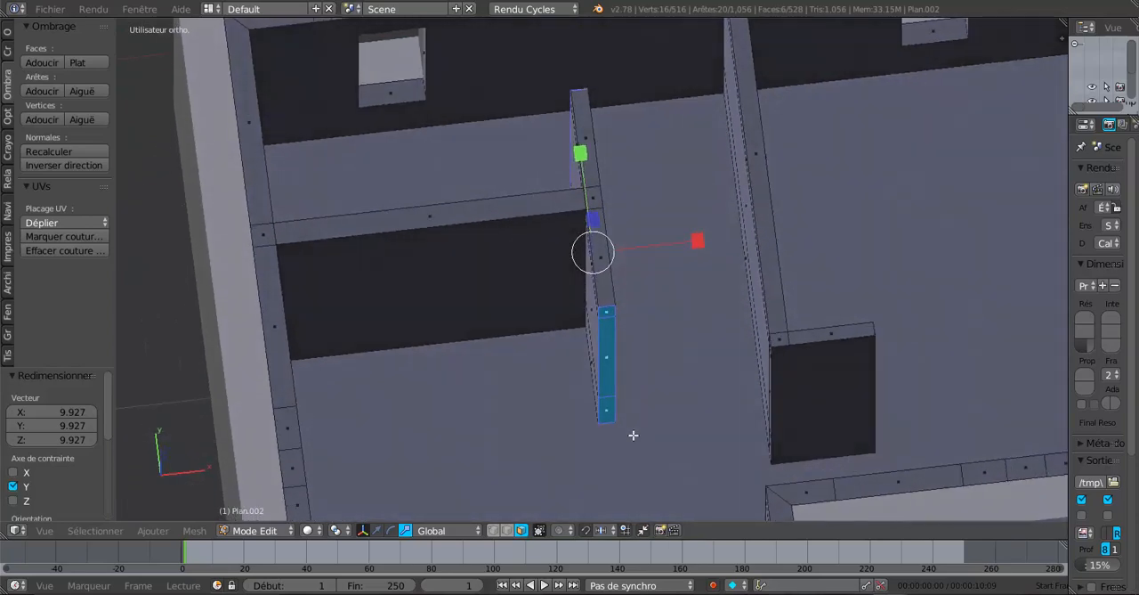
key("KP_7")
key("z")
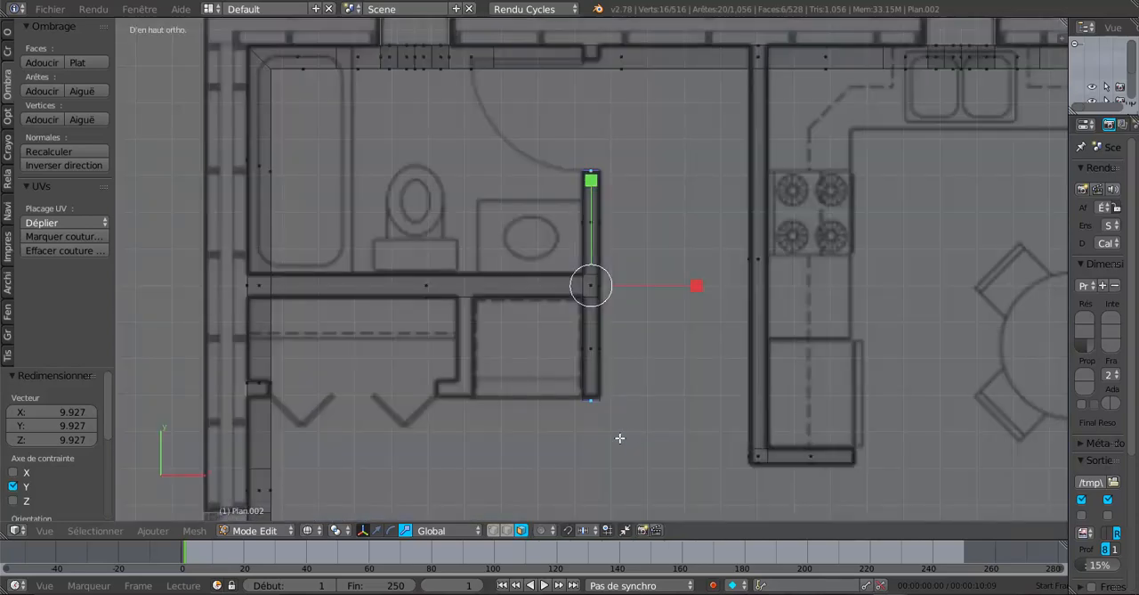
Add two loop cuts across the bathroom-closet partition, aligned with the two sides of the wall dividing the closets
scroll(451, 365, "up", 1)
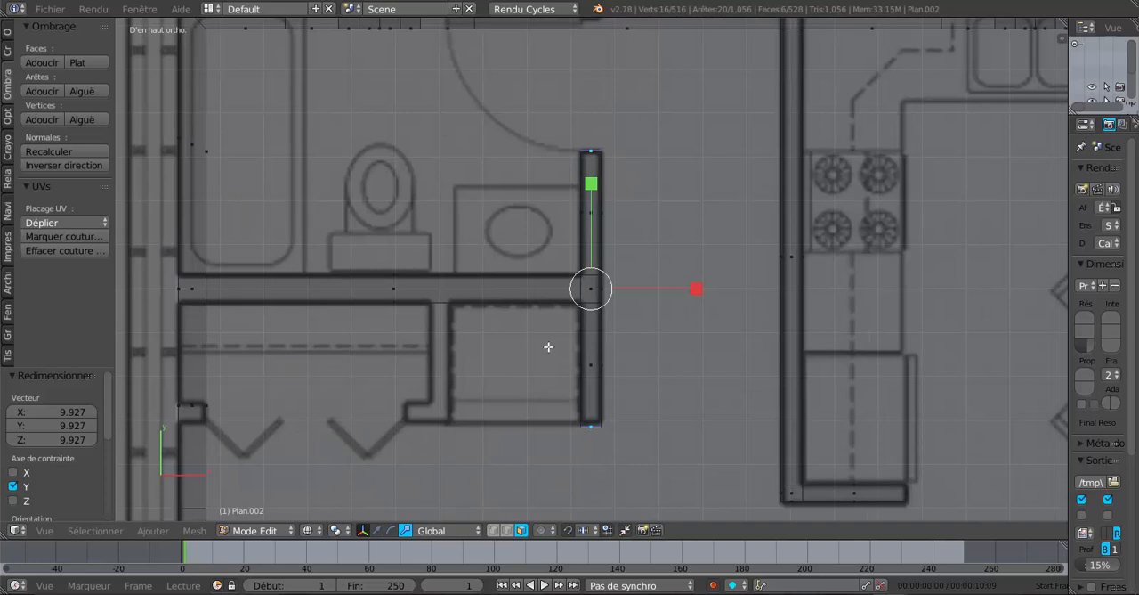
scroll(543, 342, "up", 1)
scroll(477, 307, "up", 1)
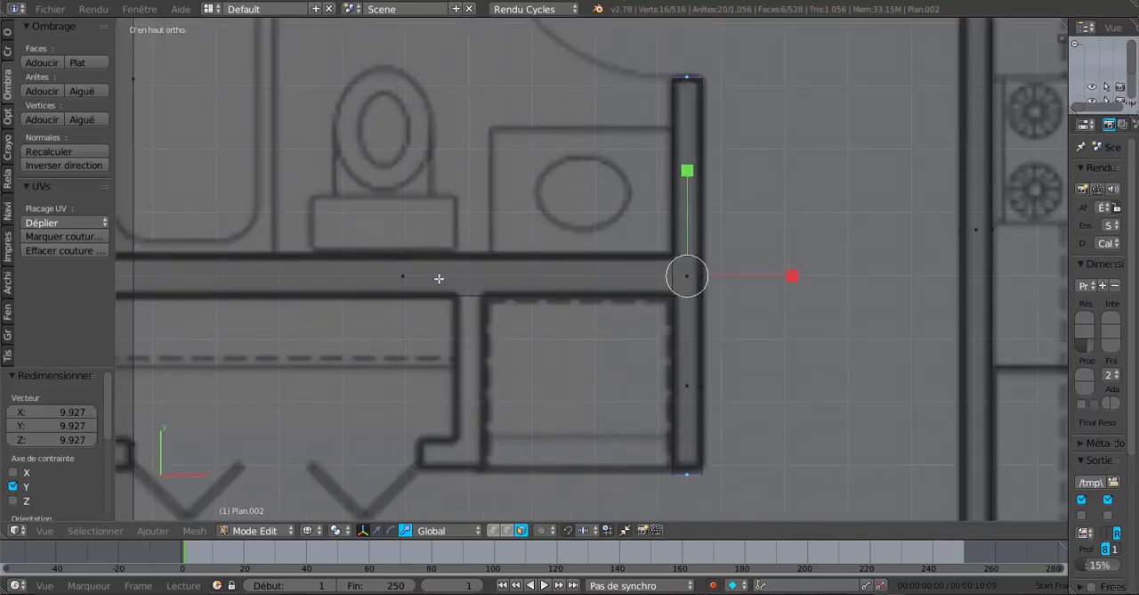
key("ctrl+r")
left_click(445, 277)
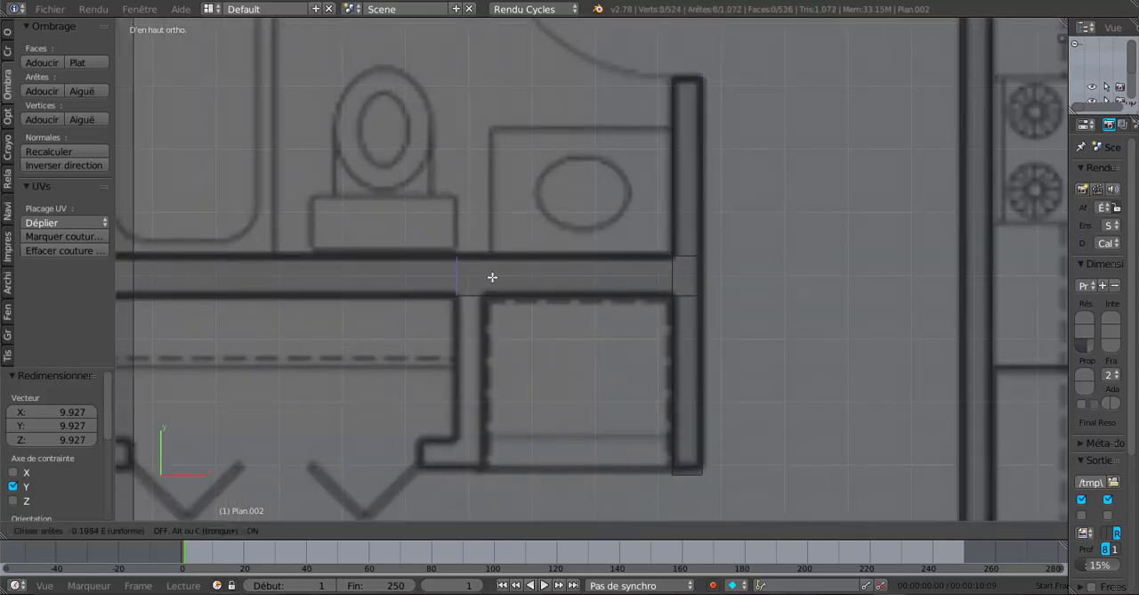
left_click(493, 277)
key("ctrl+r")
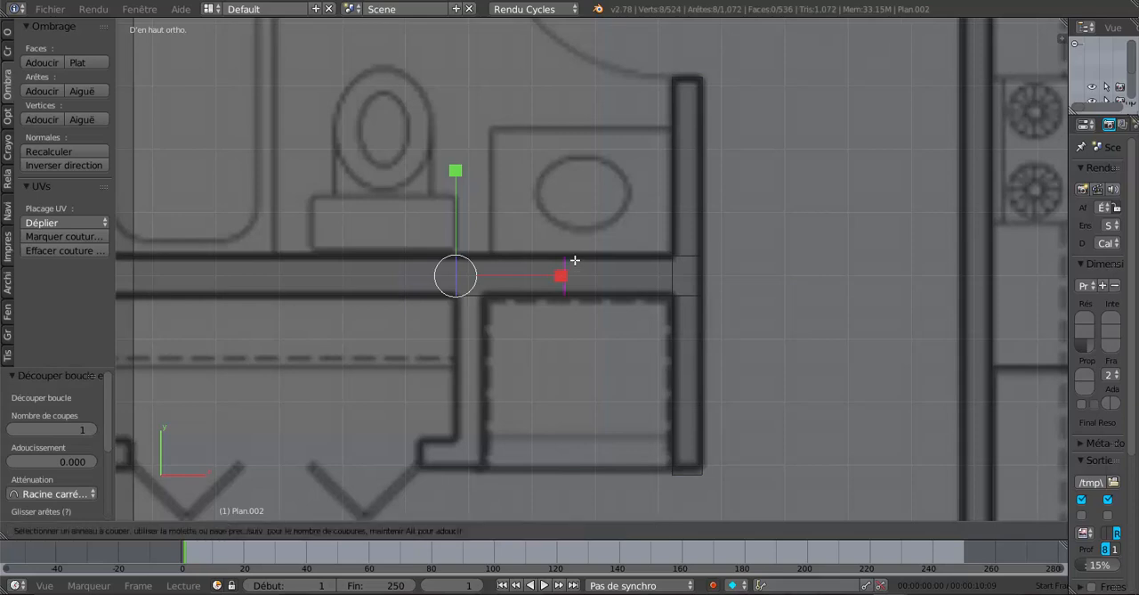
left_click(568, 263)
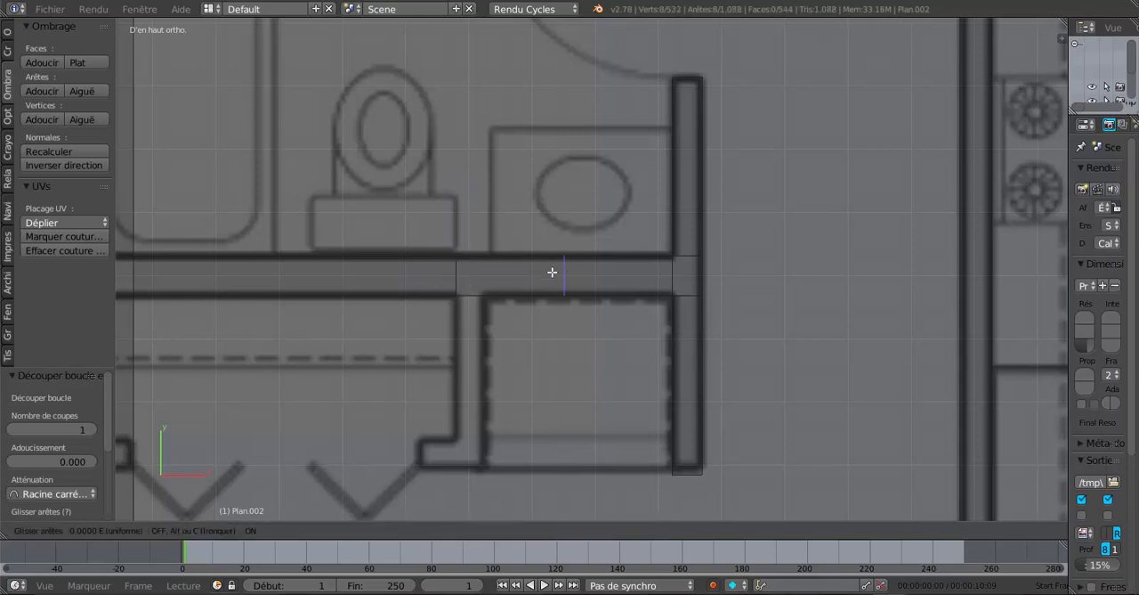
left_click(496, 301)
Select the three stacked closet-side faces between the two new cuts using face selection
middle_click_drag(473, 410, 488, 357)
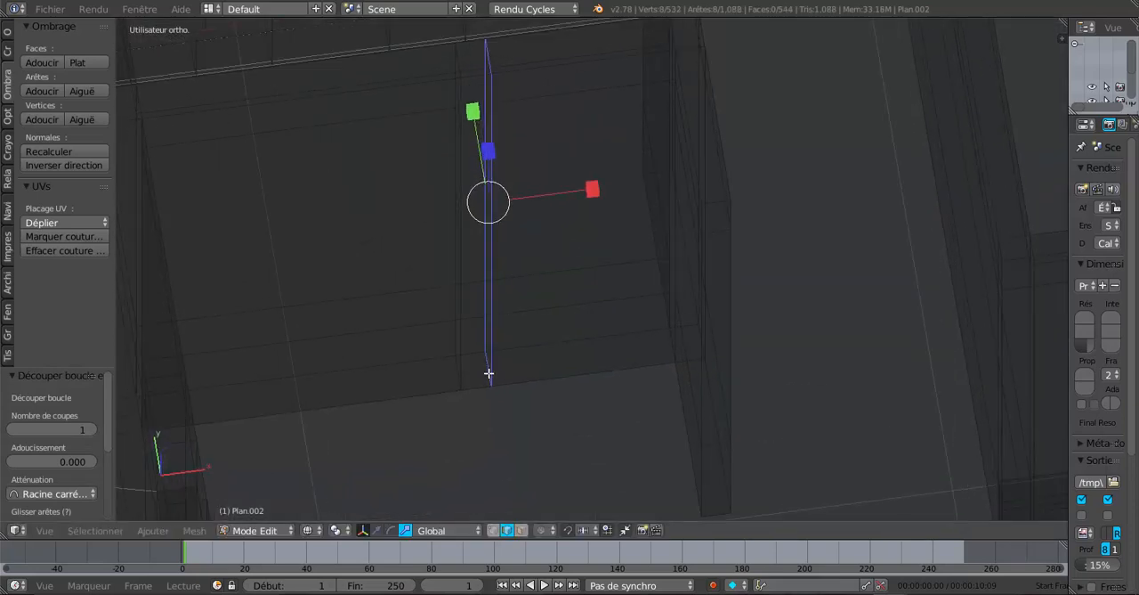
left_click(521, 531)
right_click(473, 94)
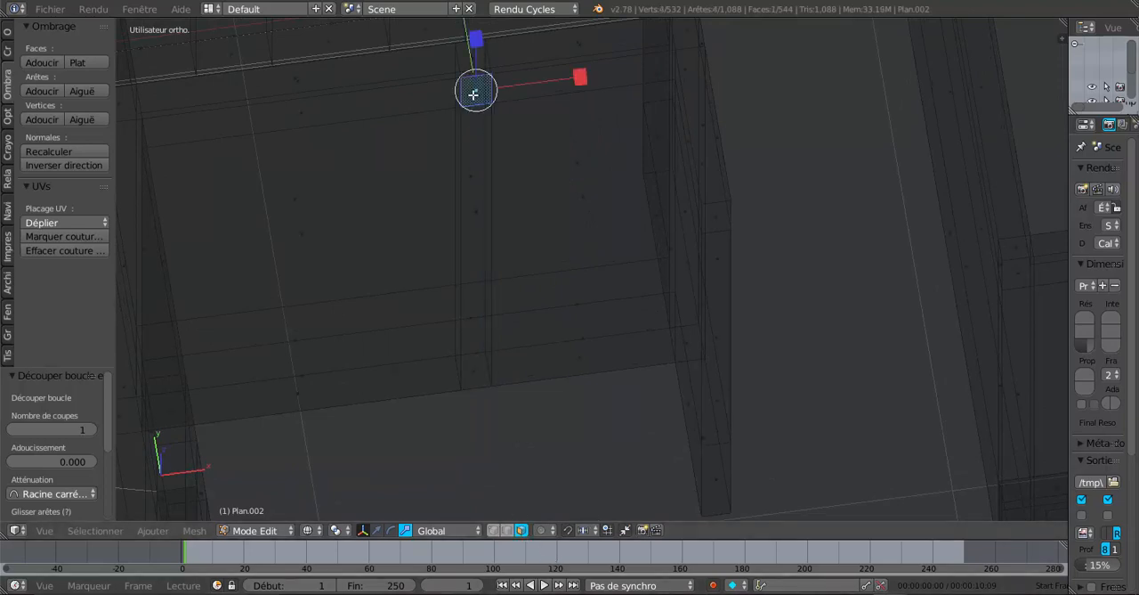
right_click(481, 227, "shift")
middle_click_drag(498, 373, 548, 406)
right_click(495, 372, "shift")
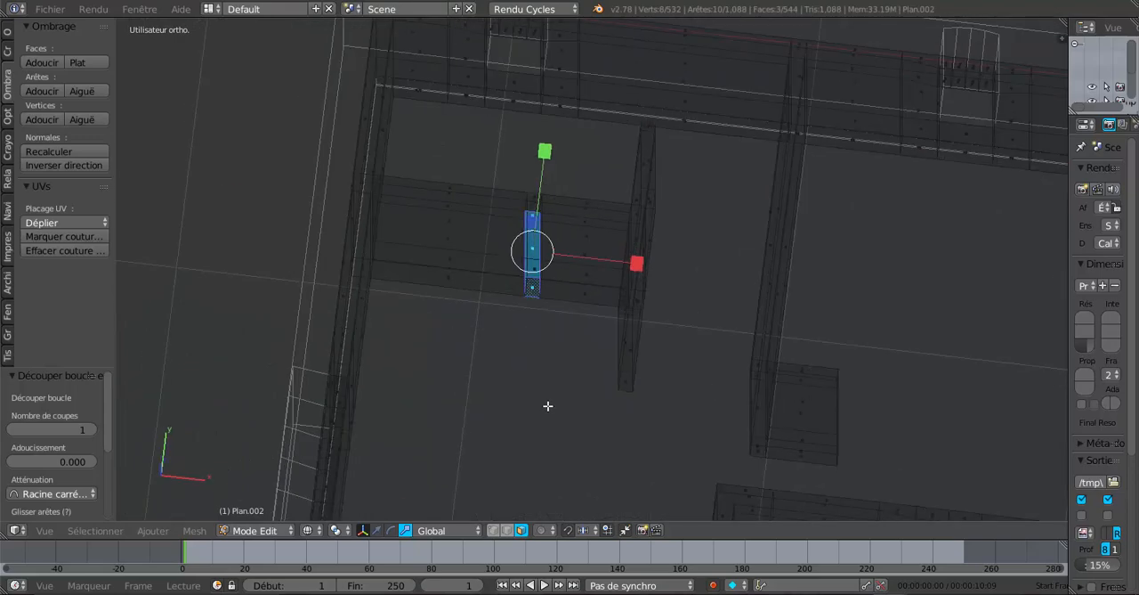
Extrude the selected faces in top view and move them -0.277 along Y to the front end of the closet-dividing wall
key("KP_7")
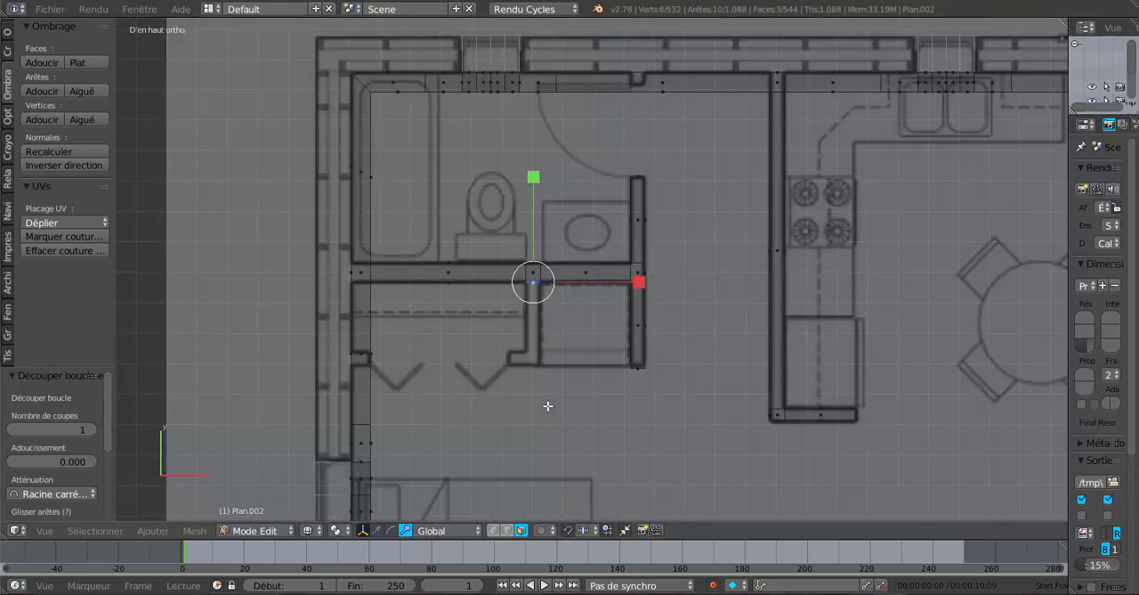
scroll(548, 406, "up", 2)
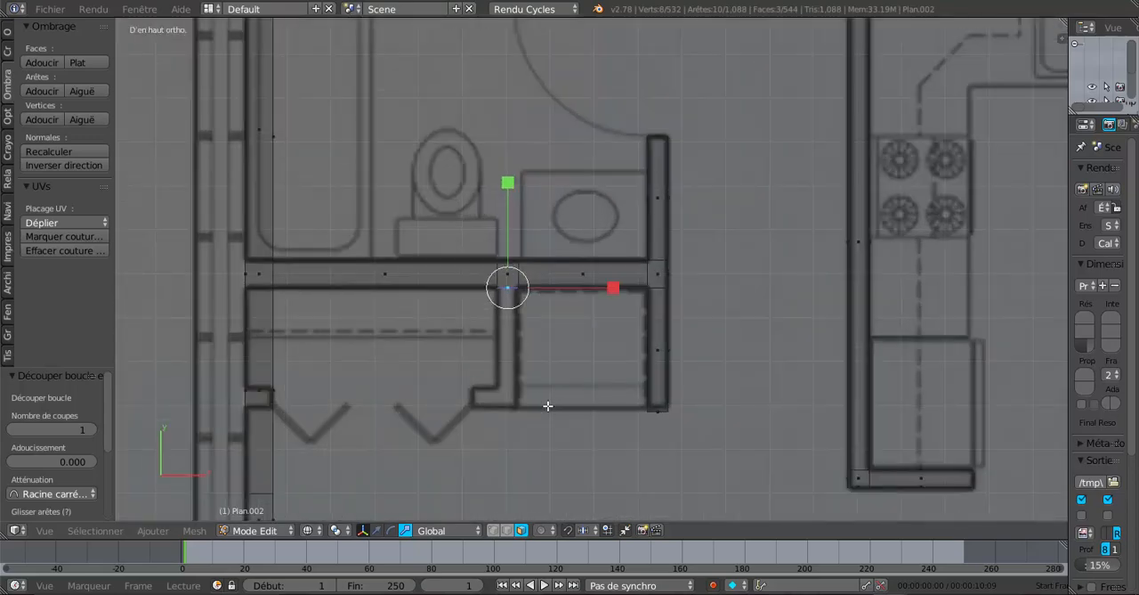
left_click(376, 530)
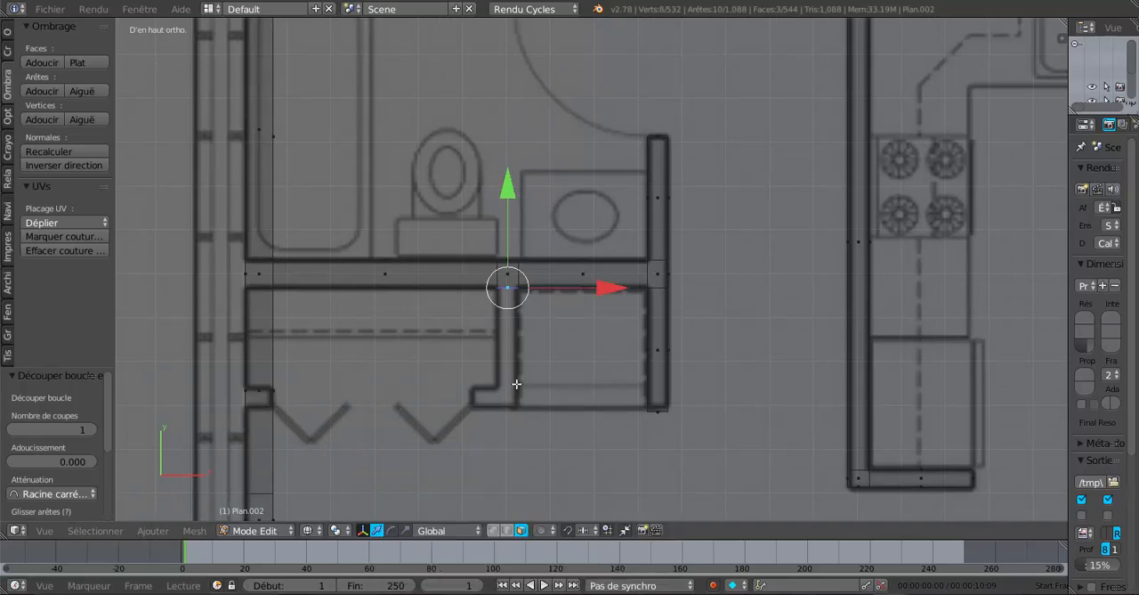
key("e")
key("Escape")
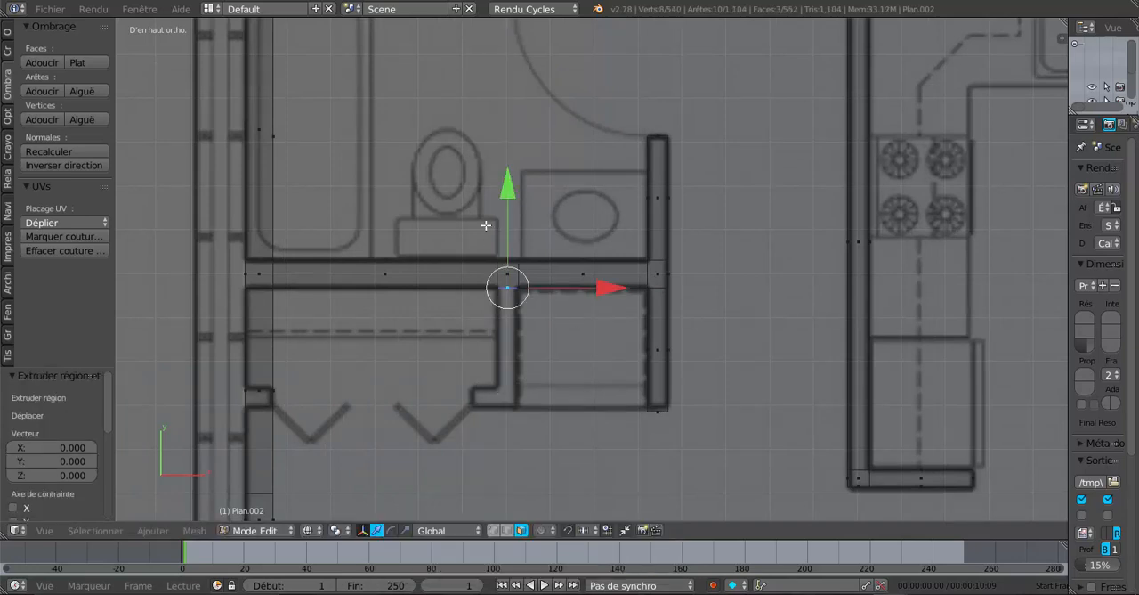
left_click_drag(512, 199, 525, 306)
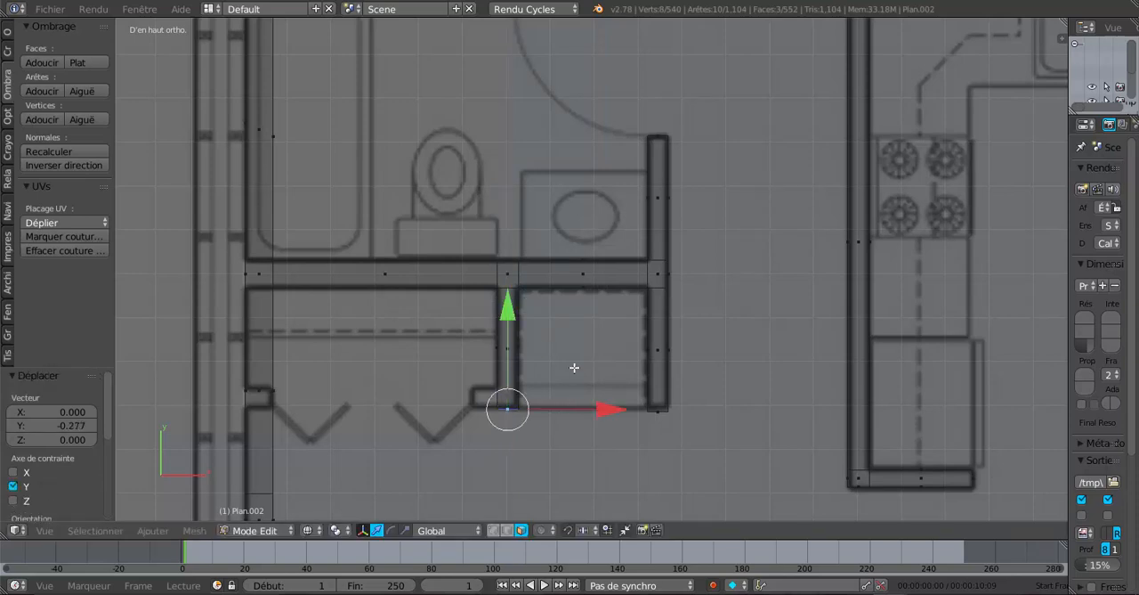
middle_click_drag(574, 368, 598, 267, "shift")
scroll(578, 285, "up", 3)
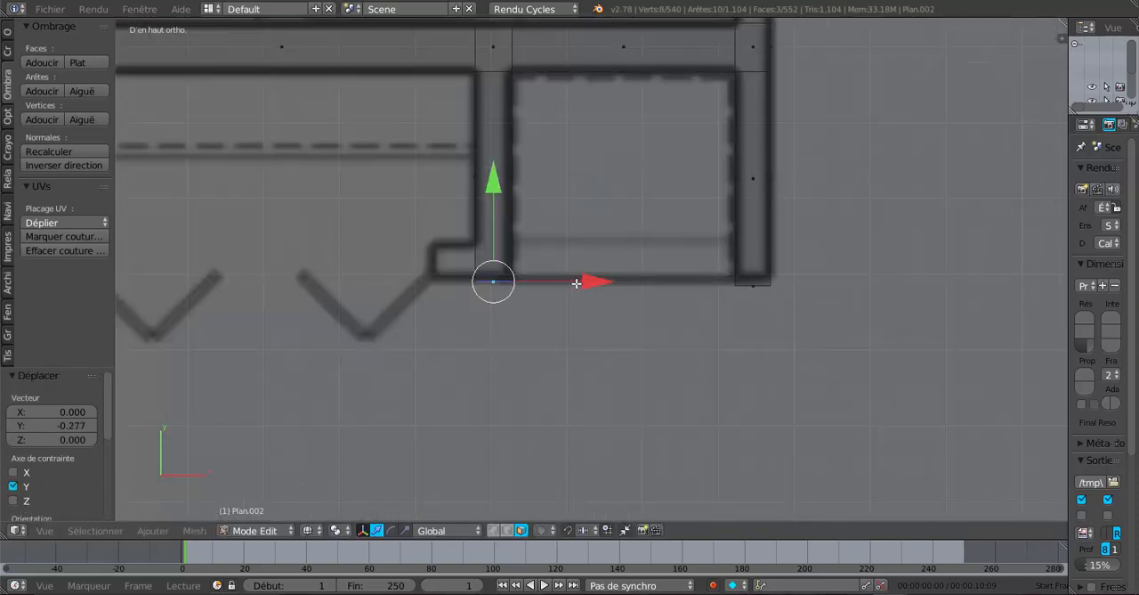
Add a loop cut across the closet-dividing wall, aligned with the back edge of the small return at its front end
key("ctrl+r")
left_click(512, 209)
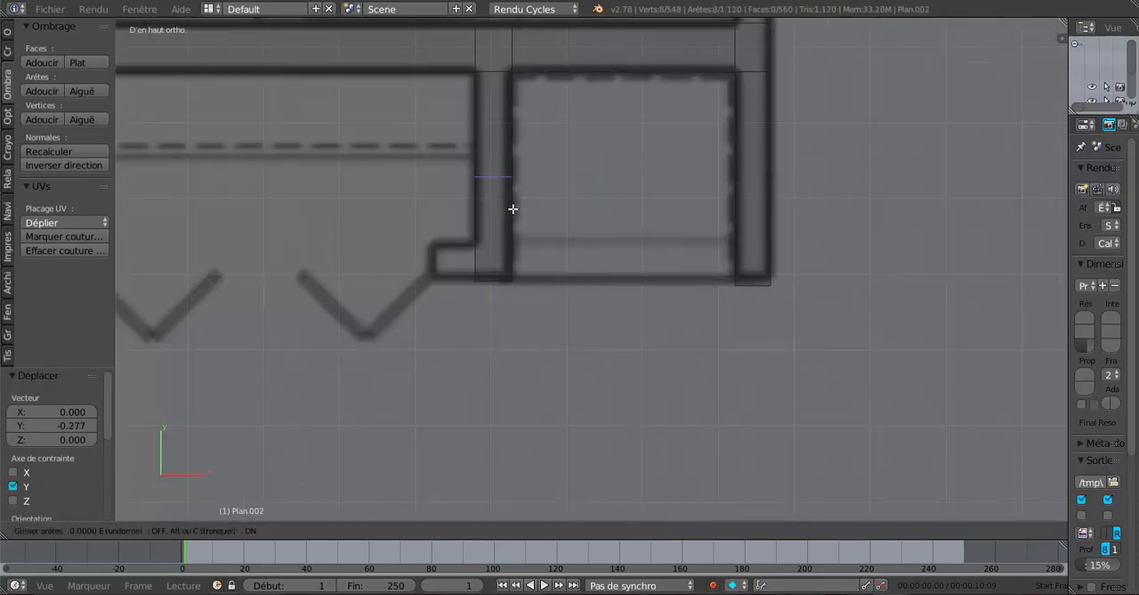
left_click(521, 255)
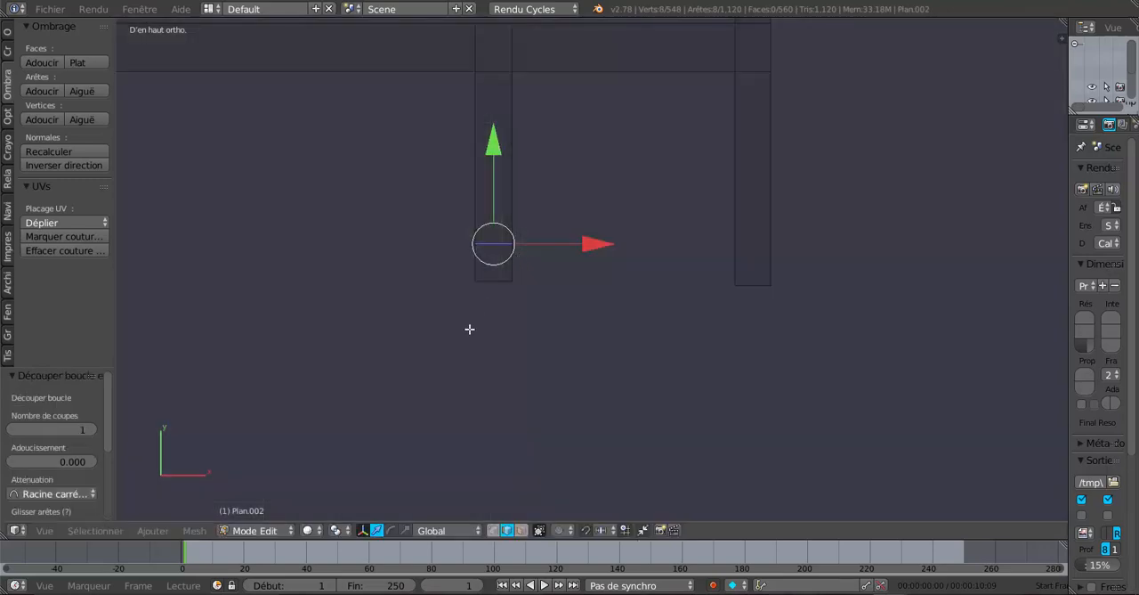
Select the three stacked faces between the new cut and the front end, on the folding-door closet side, using face selection
middle_click_drag(470, 325, 578, 340)
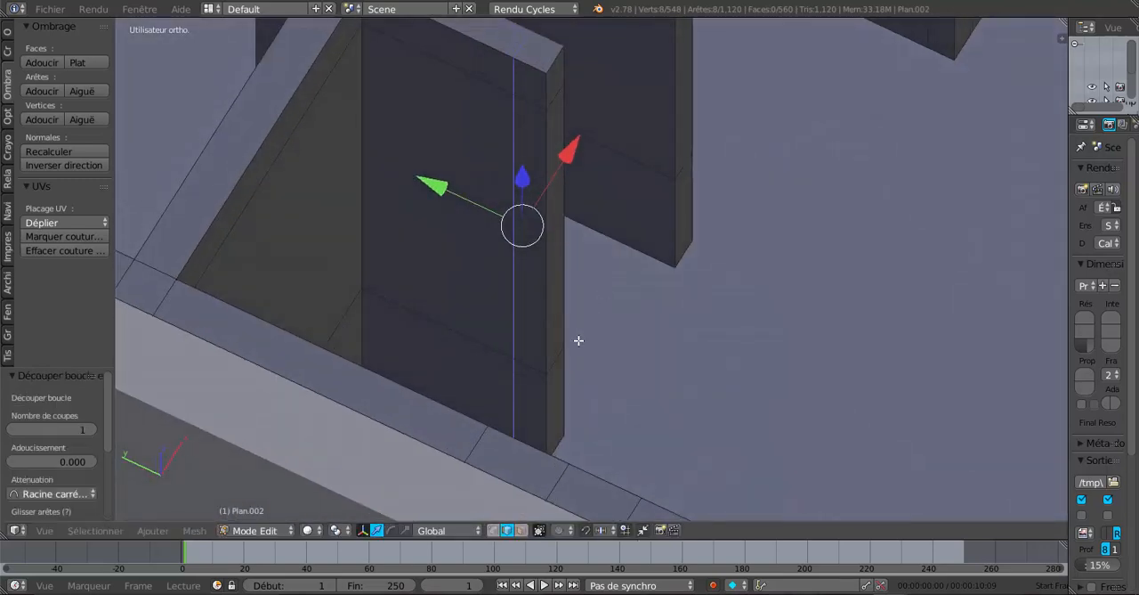
left_click(522, 529)
left_click(532, 101)
left_click(527, 187, "shift")
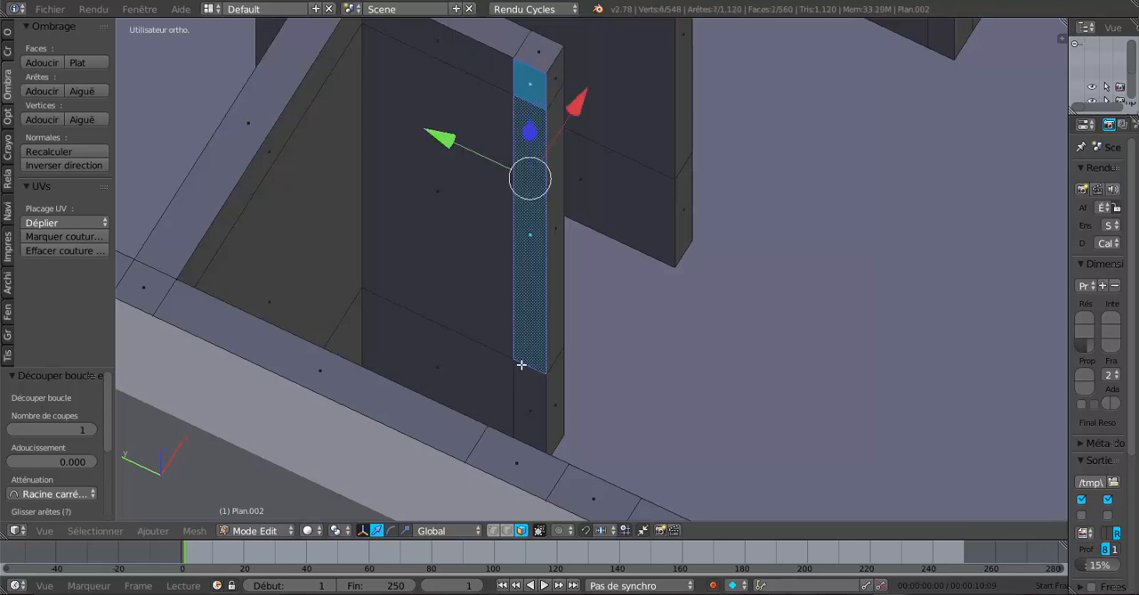
left_click(526, 383, "shift")
Extrude the selected faces in top view and move them -0.059 along X to the end of the drawn closet return
key("KP_7")
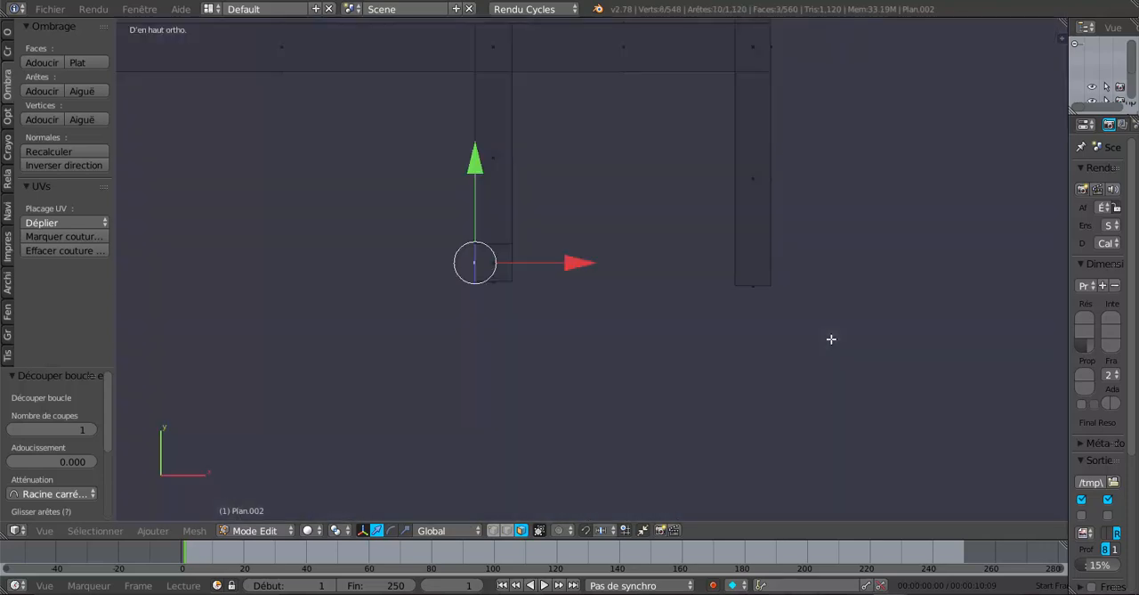
key("e")
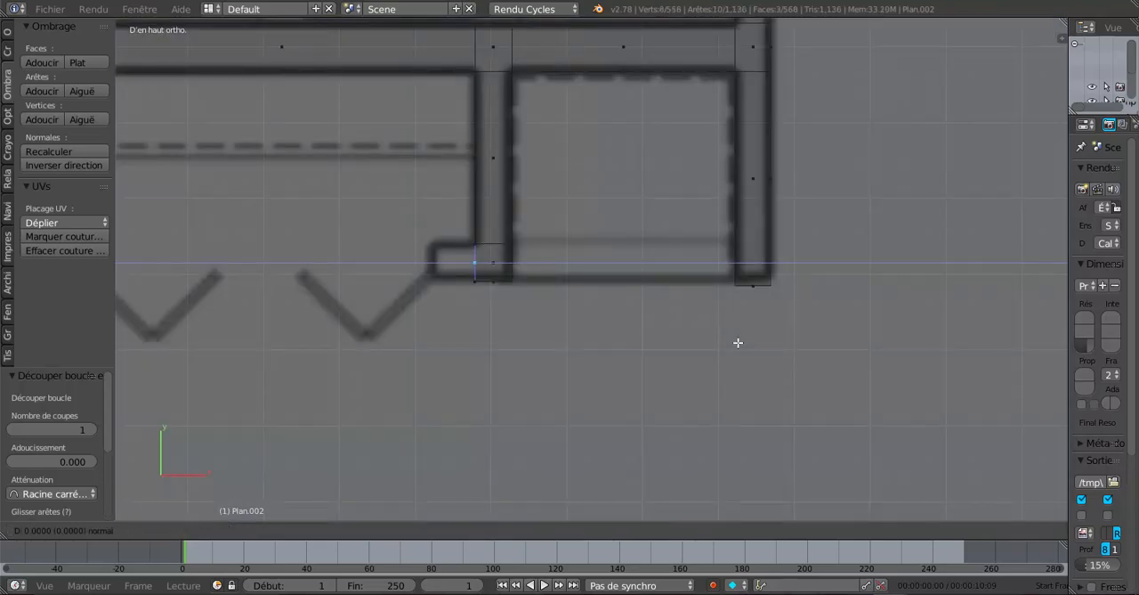
left_click(738, 343)
left_click_drag(577, 266, 537, 273)
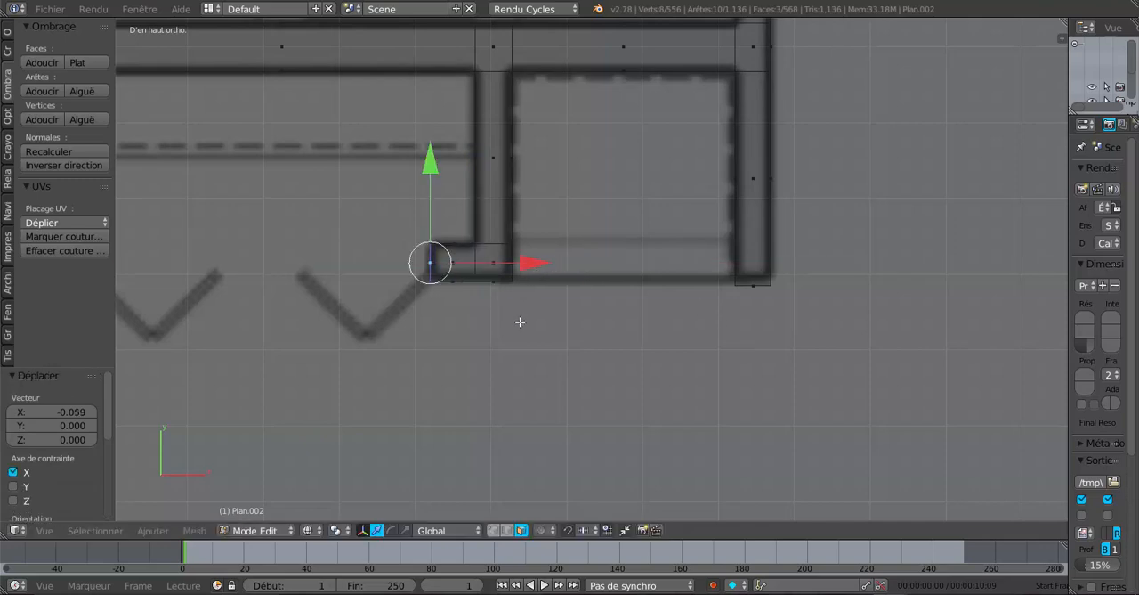
Examine the partitions in an angled solid view and compare them with the floor plan from above, down to the bedroom and terrace
mouse_move(525, 370)
middle_mouse_down()
mouse_move(558, 350)
mouse_move(580, 361)
mouse_move(517, 339)
mouse_move(569, 323)
mouse_move(709, 372)
mouse_move(753, 317)
mouse_move(464, 308)
middle_mouse_up()
key("z")
scroll(558, 349, "down", 3)
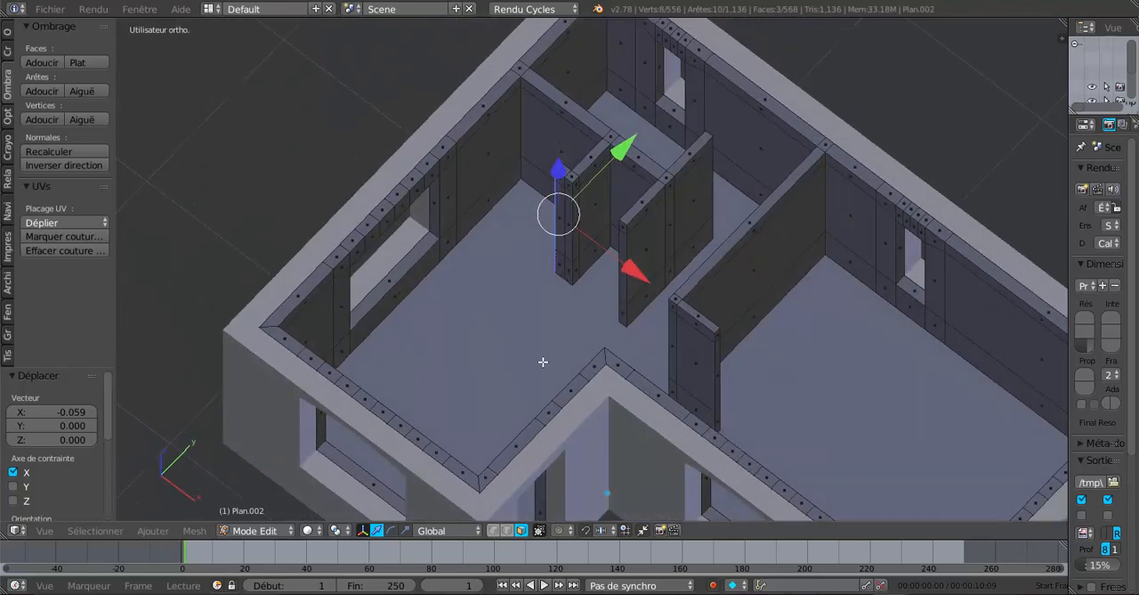
middle_click_drag(543, 361, 439, 324, "shift")
key("KP_7")
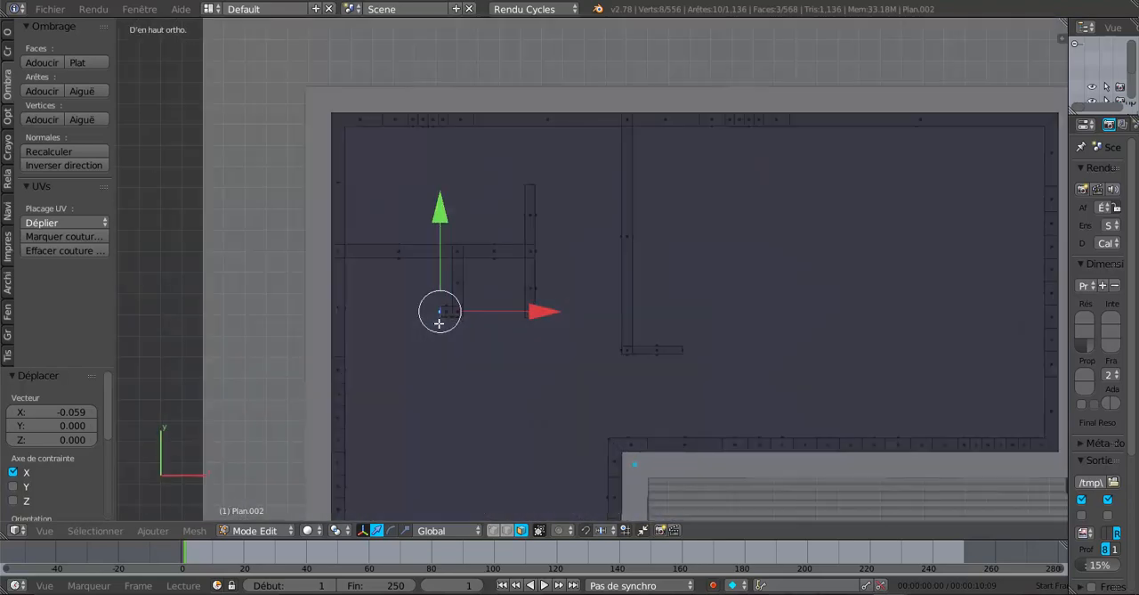
scroll(439, 323, "down", 4)
middle_click_drag(499, 330, 429, 269, "shift")
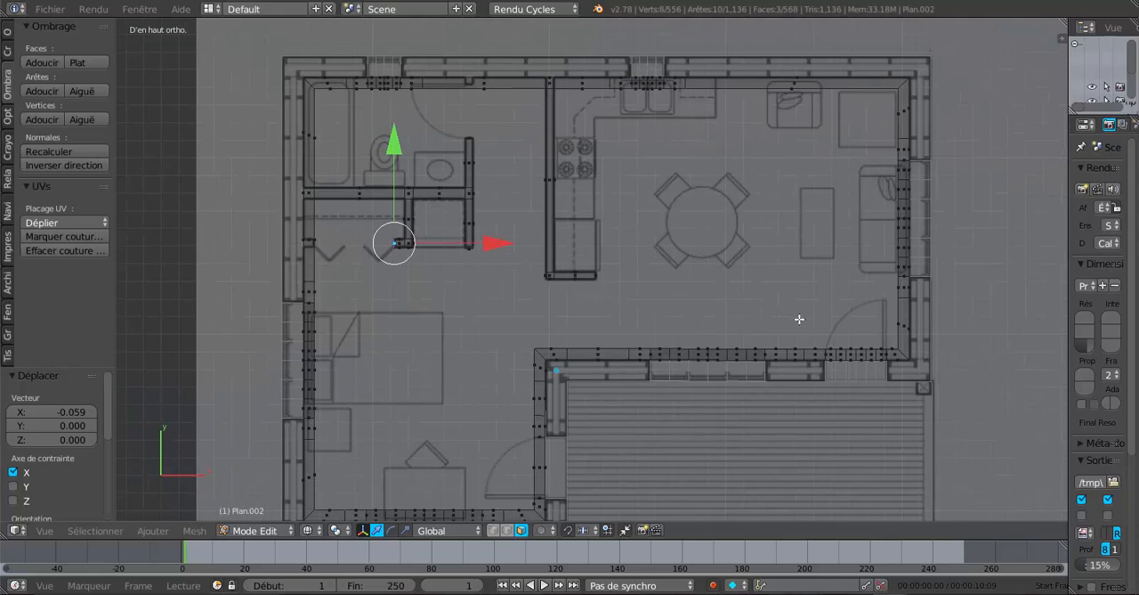
middle_click_drag(643, 407, 669, 257, "shift")
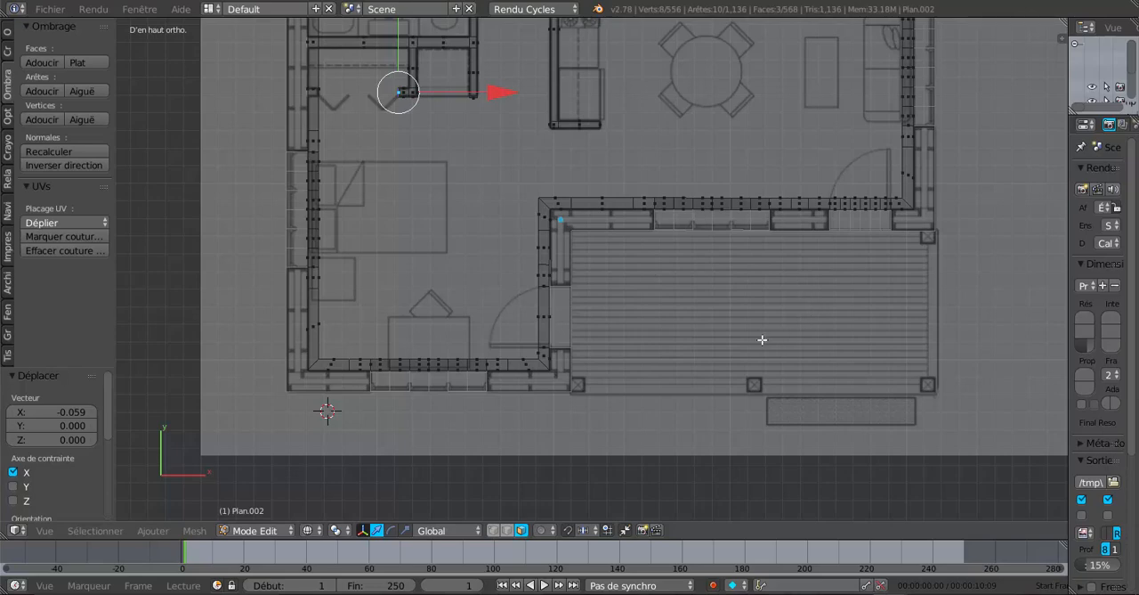
middle_click_drag(762, 338, 695, 246)
middle_click_drag(621, 293, 736, 419)
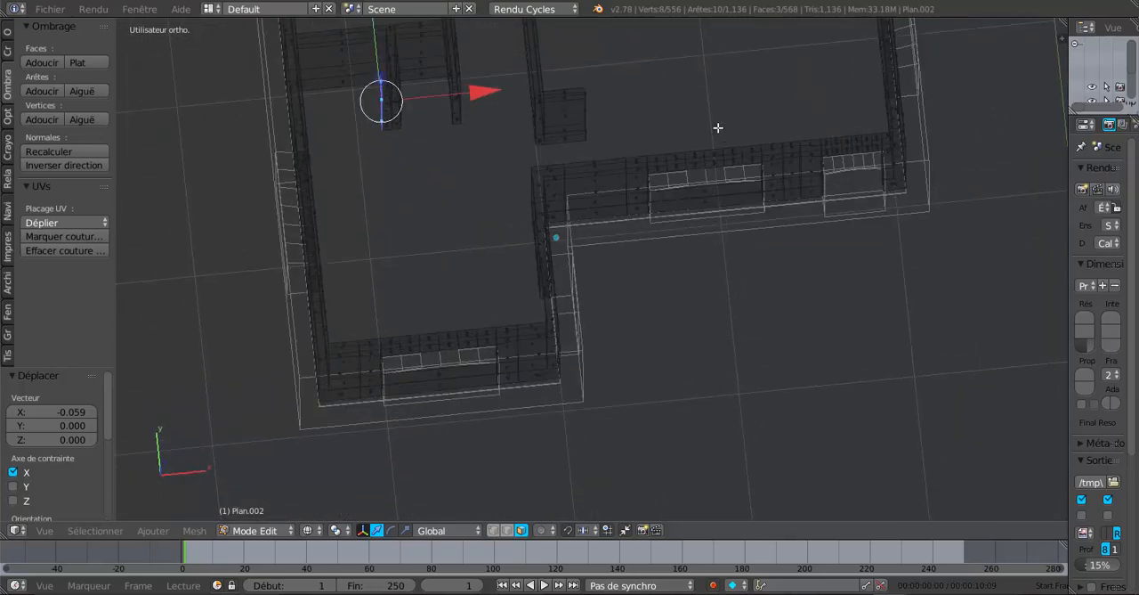
key("KP_1")
key("KP_7")
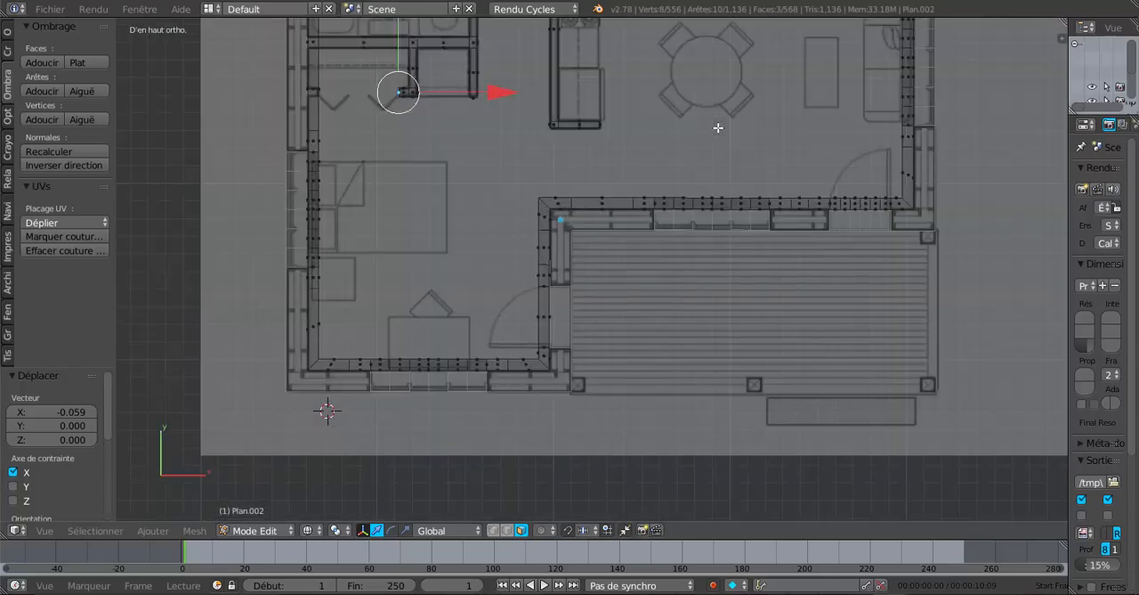
scroll(814, 330, "up", 1)
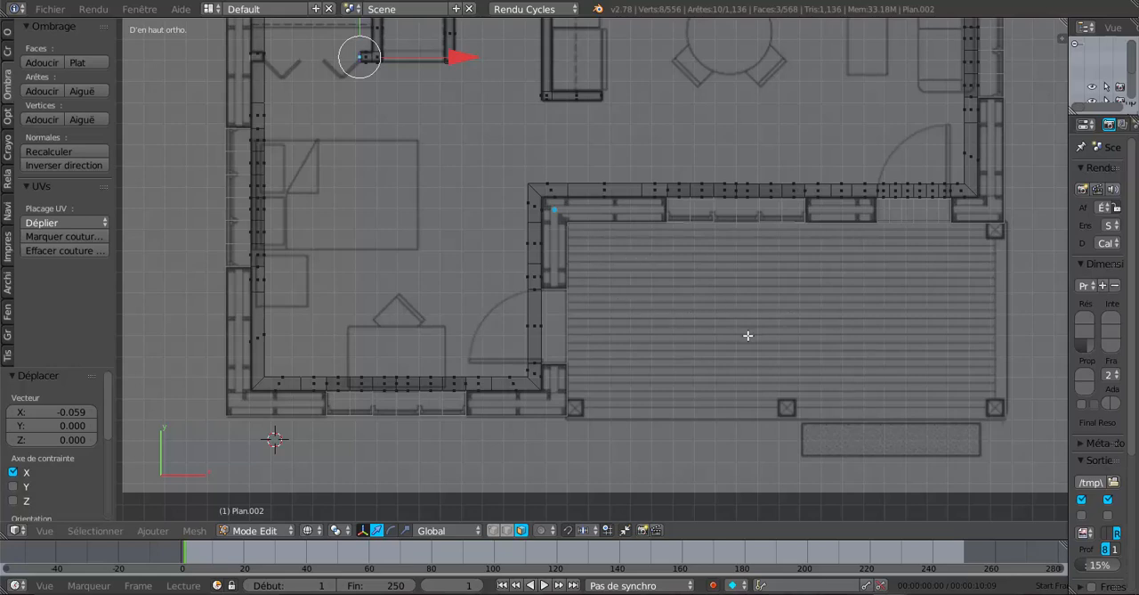
middle_click_drag(631, 286, 706, 316, "shift")
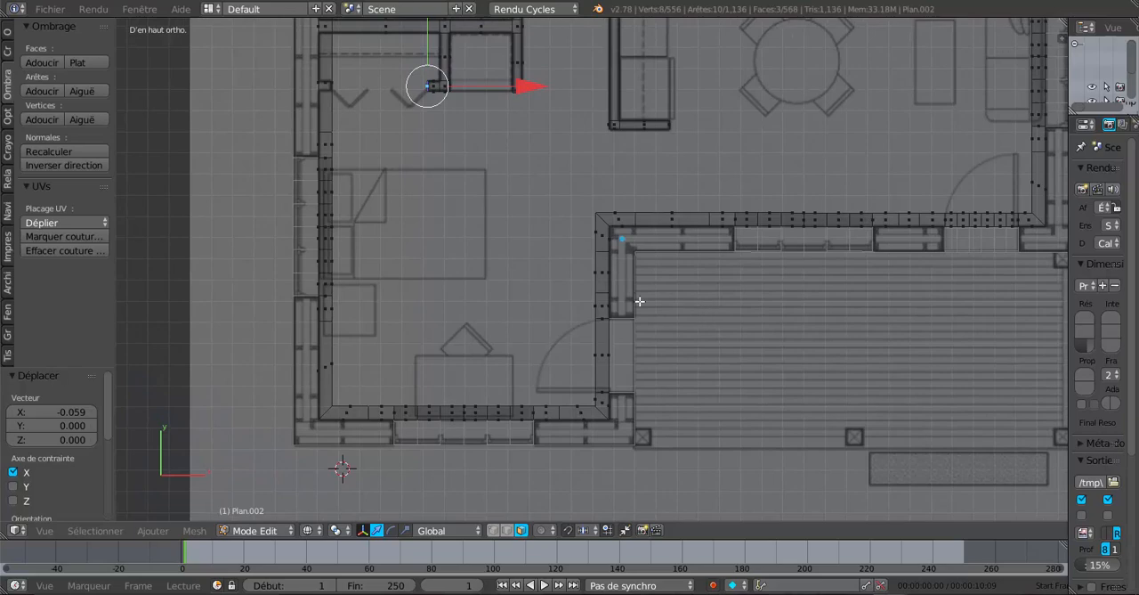
middle_click_drag(753, 414, 749, 385)
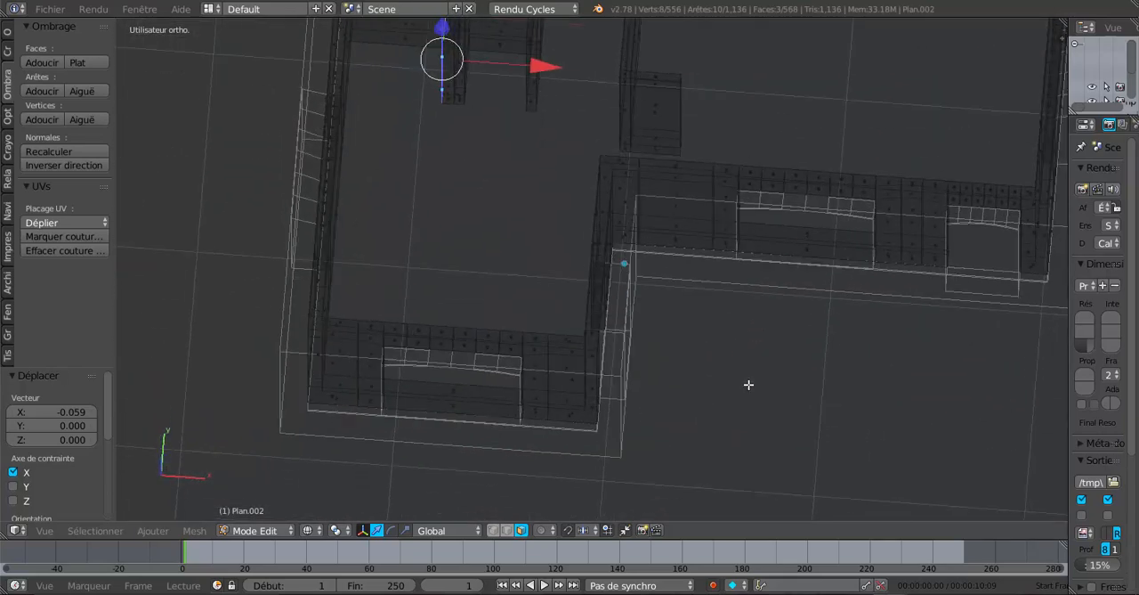
key("KP_7")
scroll(749, 385, "down", 5)
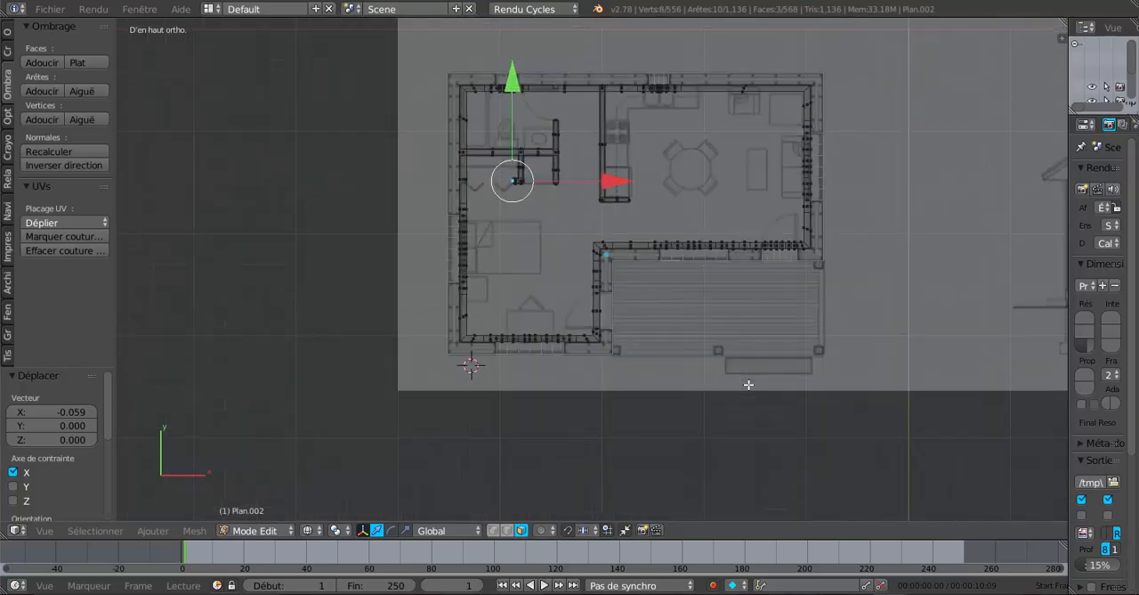
Examine the front elevation drawing above the floor plan, including its windows, door, roof edge and foundation
scroll(818, 393, "down", 5)
middle_click_drag(760, 296, 740, 364, "shift")
scroll(738, 362, "up", 3)
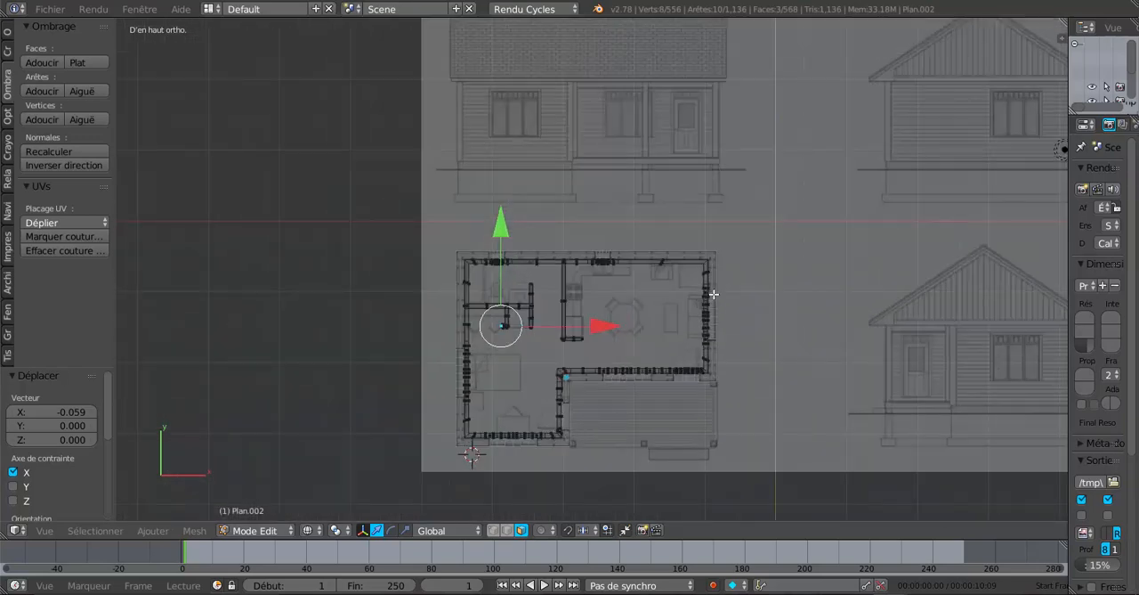
middle_click_drag(719, 225, 719, 361, "shift")
scroll(641, 280, "up", 5)
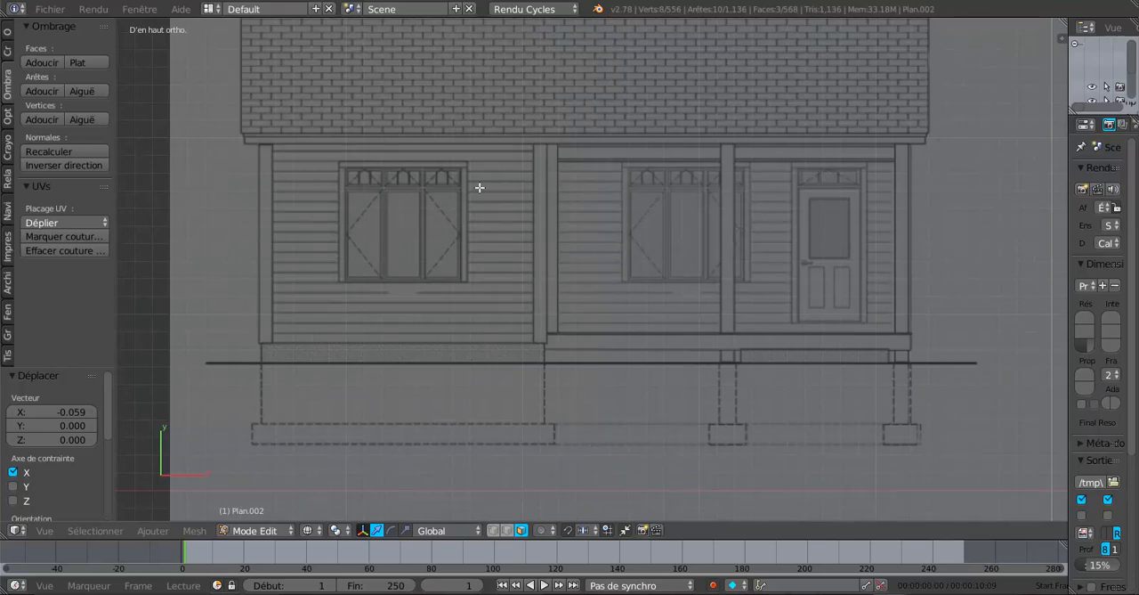
scroll(560, 303, "down", 3)
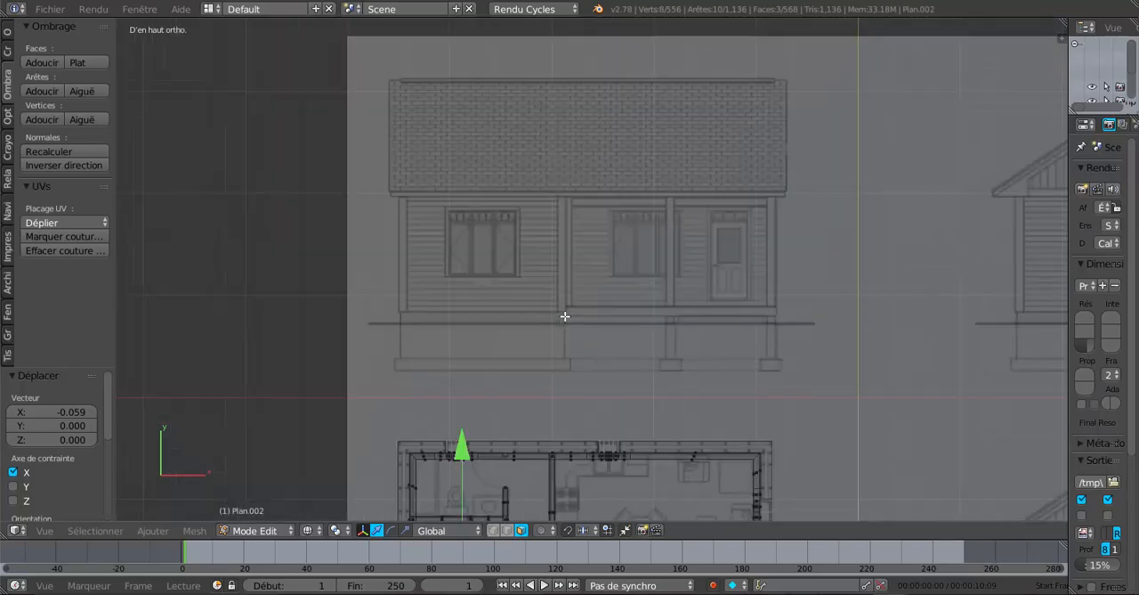
middle_click_drag(571, 390, 555, 254)
middle_click_drag(571, 326, 561, 405)
Finish editing the inner walls, show the house in solid shading, and open the exterior wall object for editing
key("Tab")
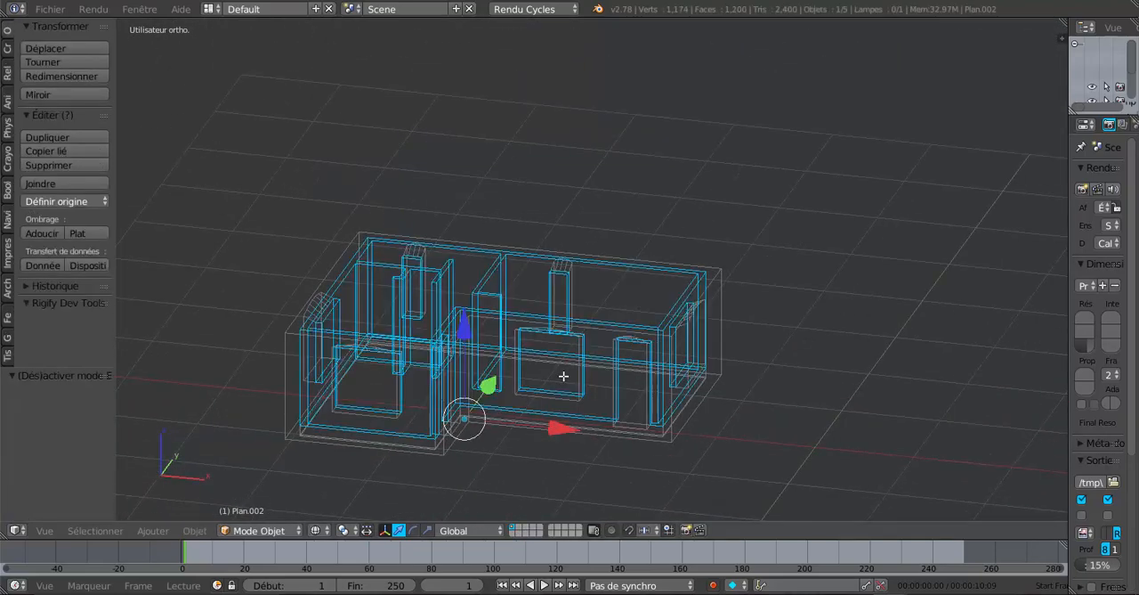
key("z")
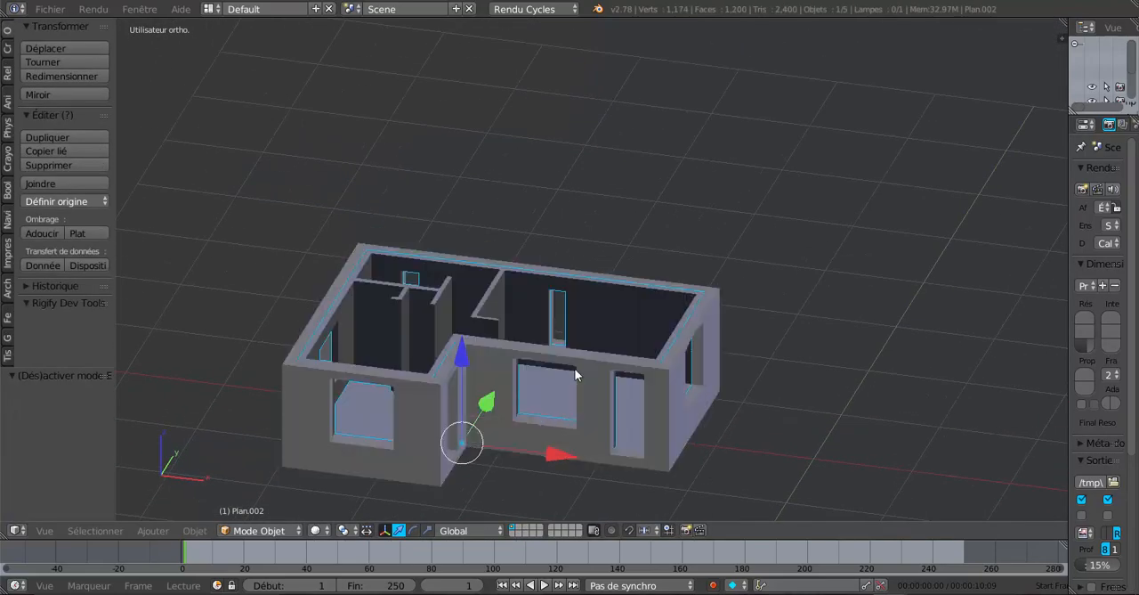
middle_click_drag(574, 374, 593, 317)
scroll(590, 319, "up", 4)
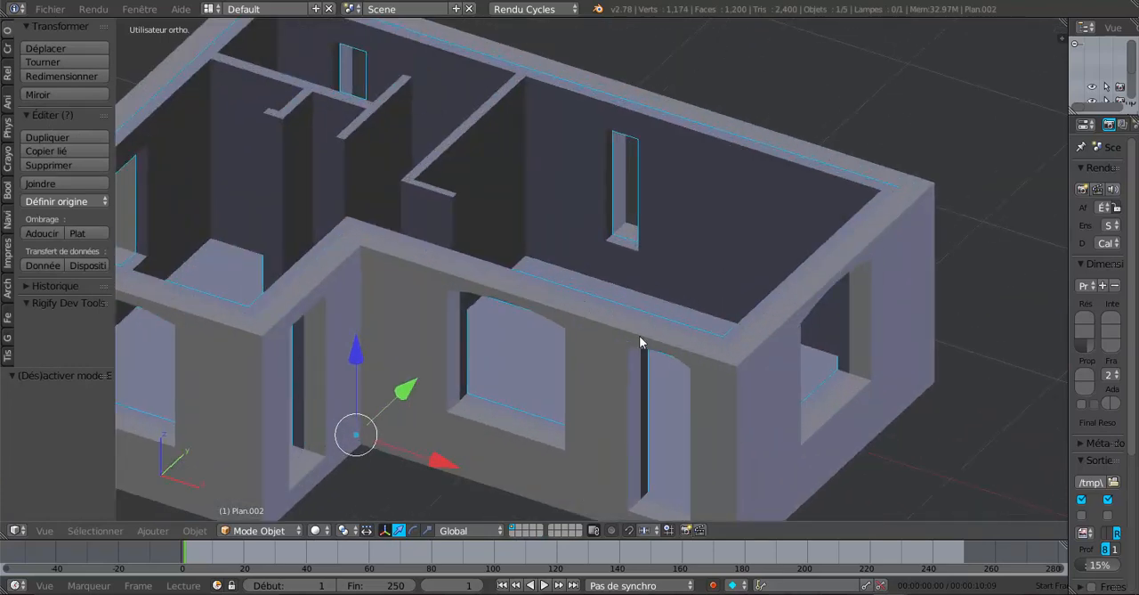
middle_click_drag(637, 361, 640, 339)
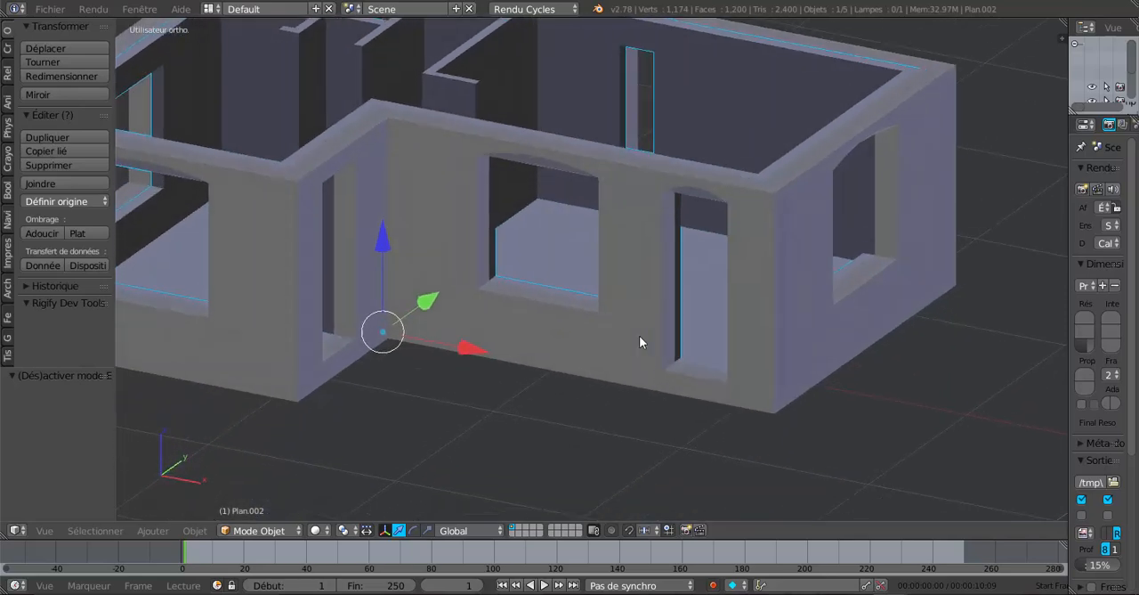
scroll(640, 338, "up", 2)
right_click(639, 341)
key("Tab")
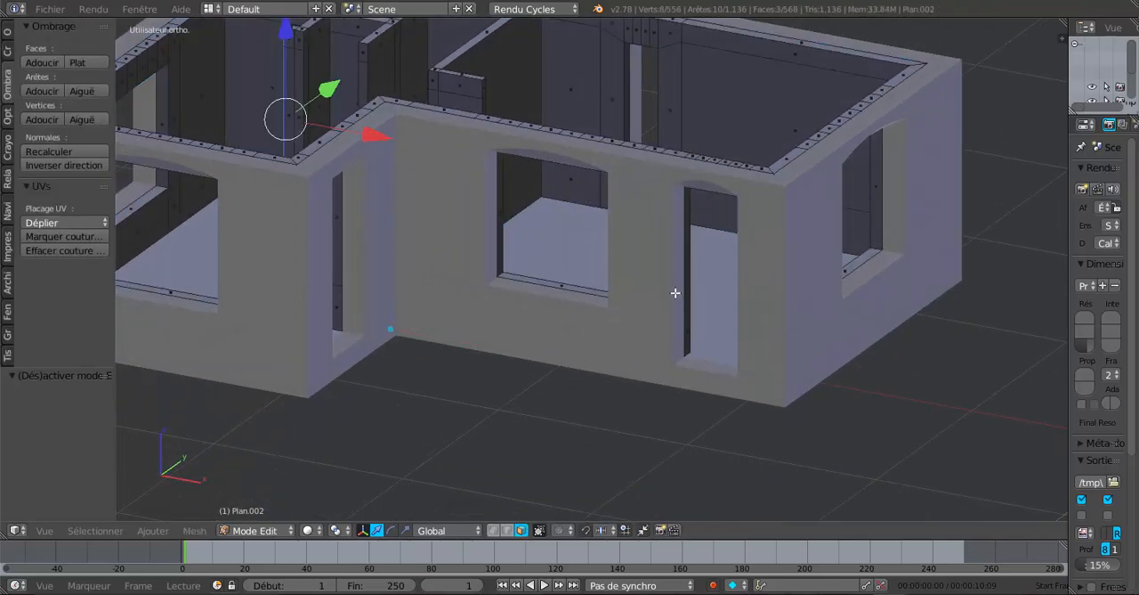
key("Tab")
key("Tab")
scroll(672, 301, "down", 4)
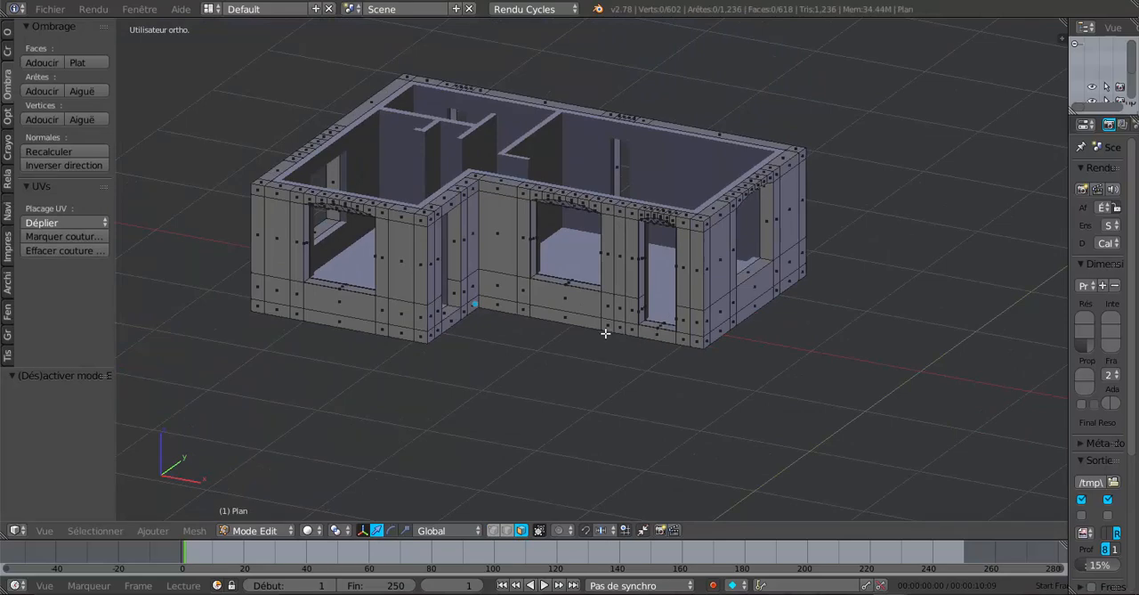
Examine the exterior end wall's top edge and the arched lintel above its window up close
middle_click_drag(605, 333, 707, 422)
scroll(596, 283, "up", 4)
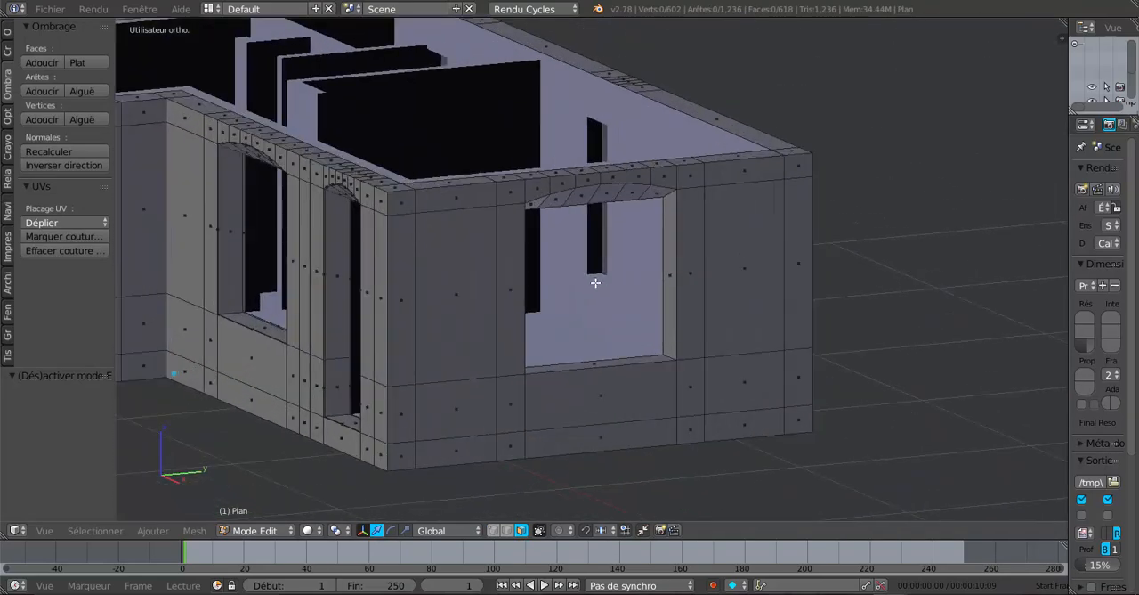
middle_click_drag(596, 283, 631, 379, "shift")
scroll(631, 382, "up", 3)
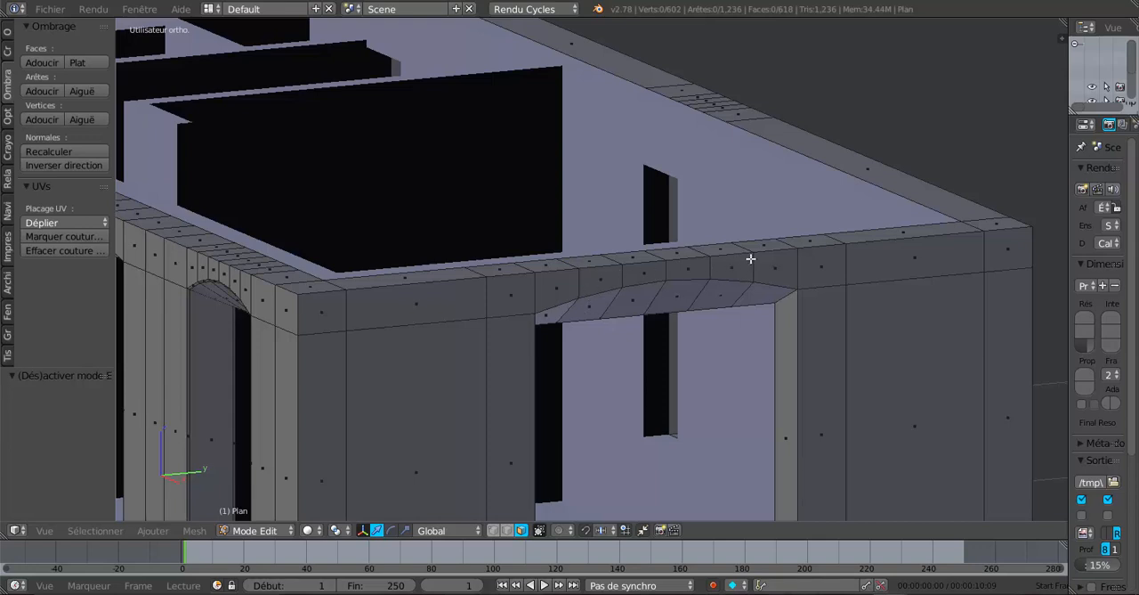
scroll(781, 265, "down", 3)
middle_click_drag(727, 315, 730, 309)
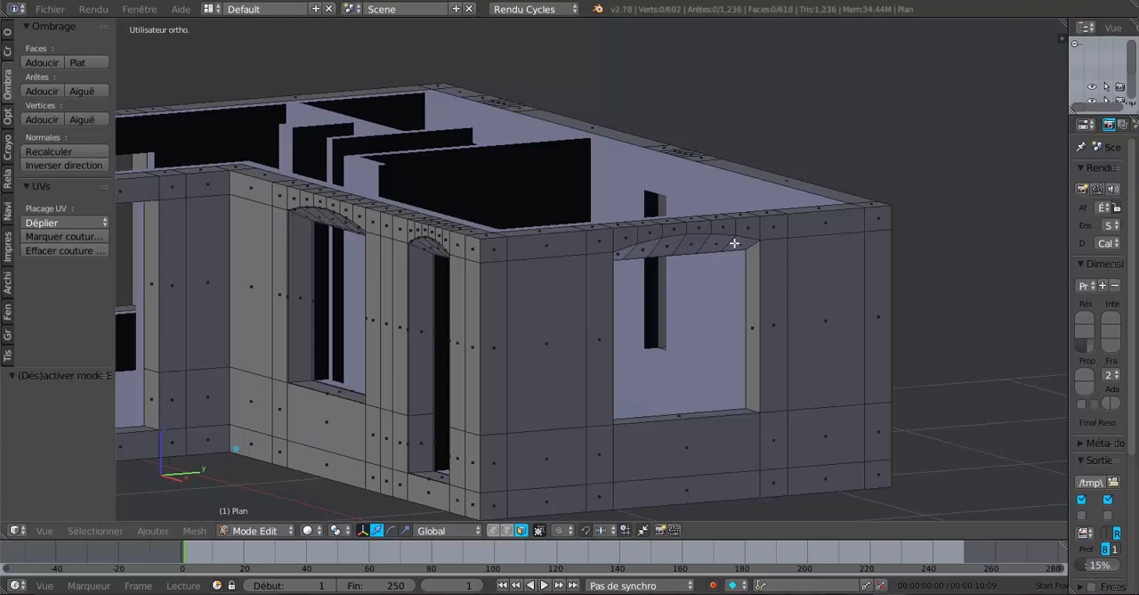
scroll(639, 271, "up", 2)
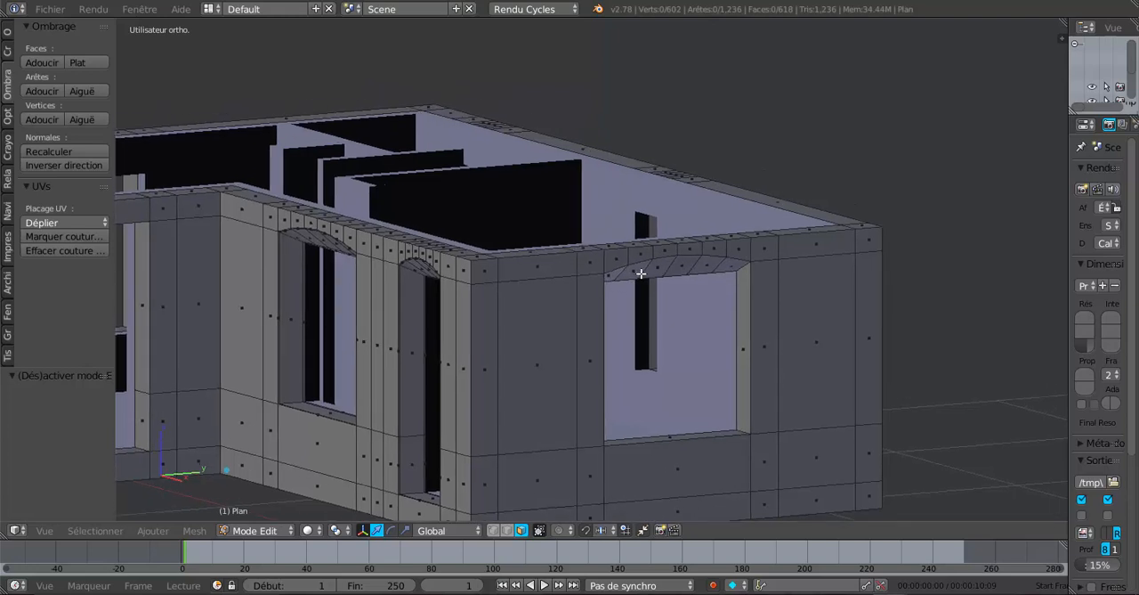
middle_click_drag(641, 276, 743, 320)
right_click(753, 317, "alt")
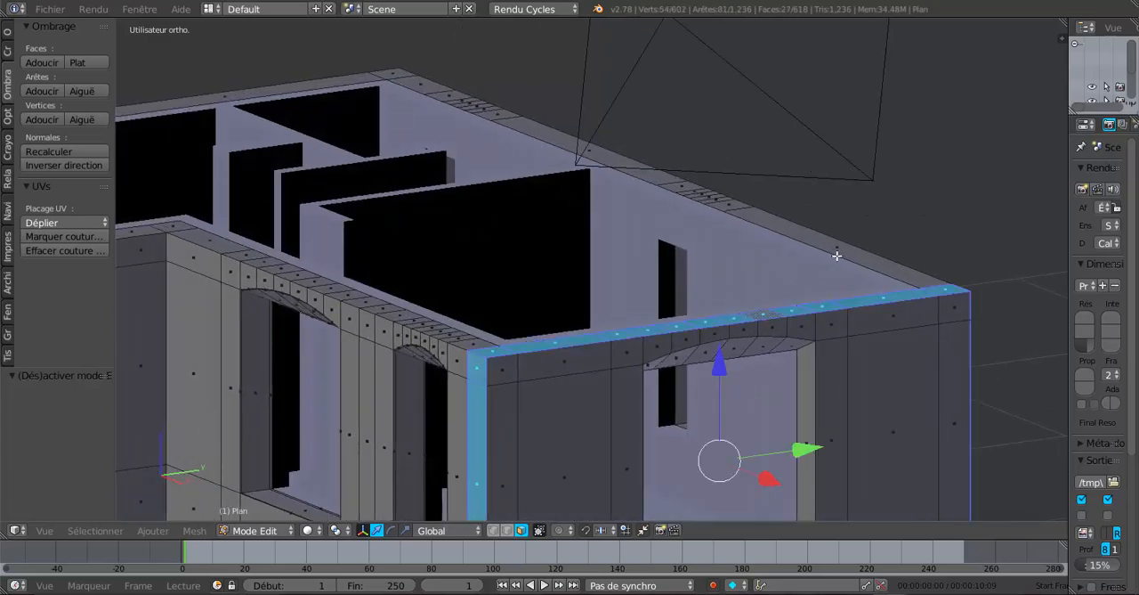
middle_click_drag(813, 275, 805, 276)
scroll(805, 277, "down", 3)
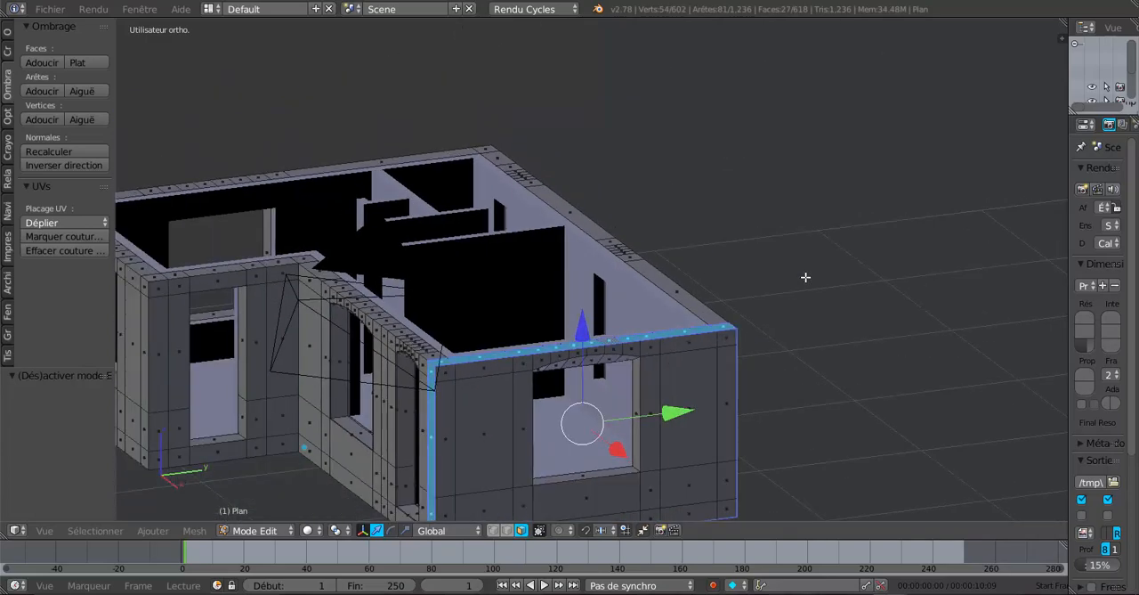
Clear the selection and set up a wireframe front view of the exterior walls over the elevation drawing, with vertex selection active
key("KP_1")
scroll(806, 277, "down", 4)
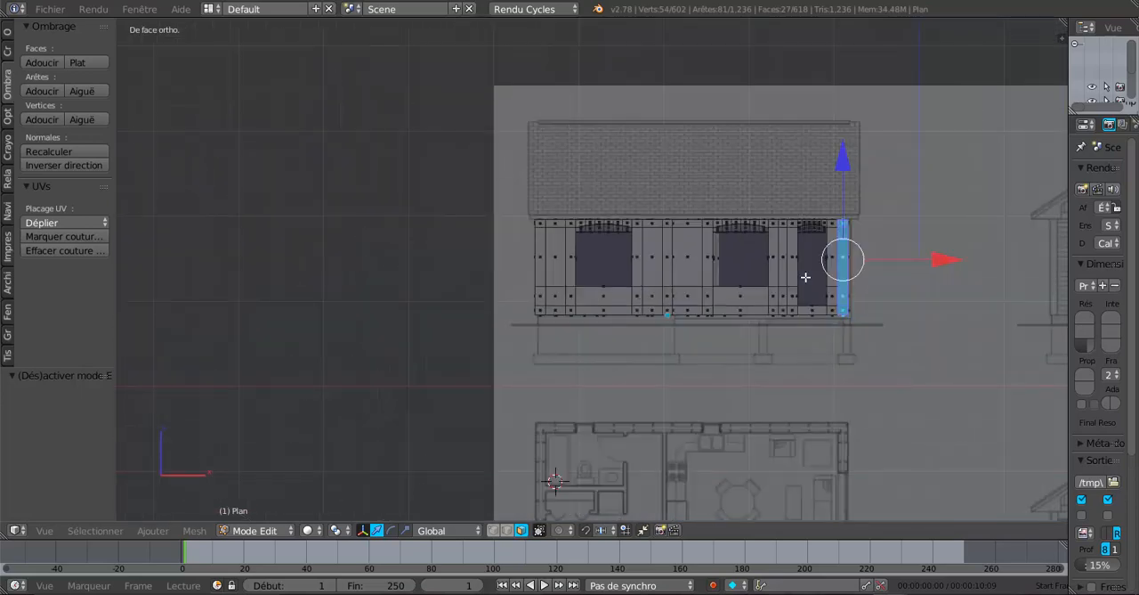
key("a")
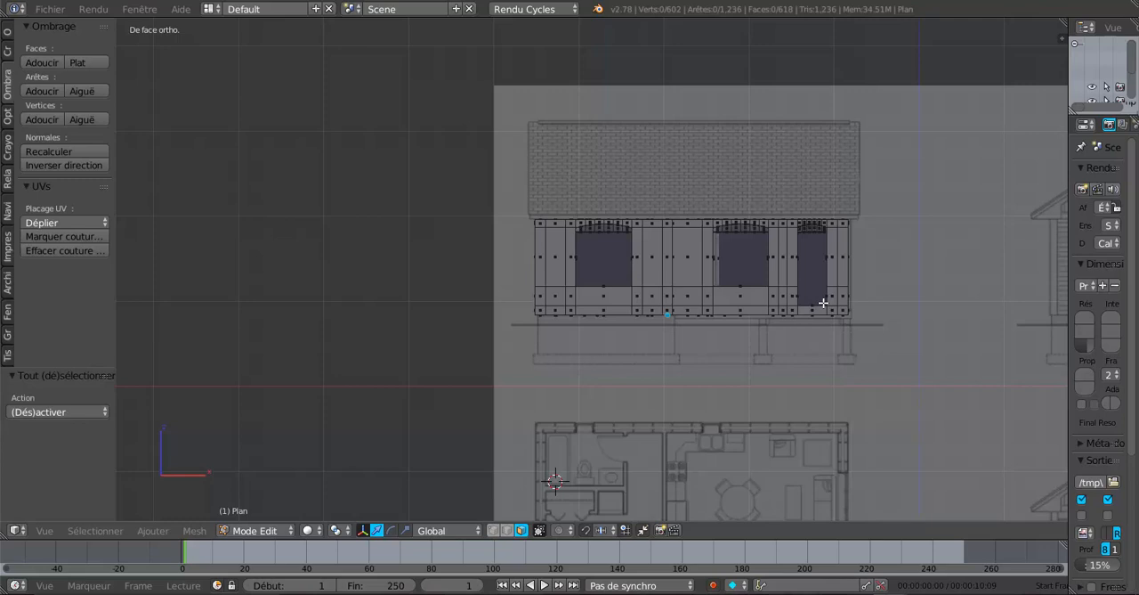
key("z")
middle_click_drag(811, 330, 589, 299, "shift")
left_click(493, 529)
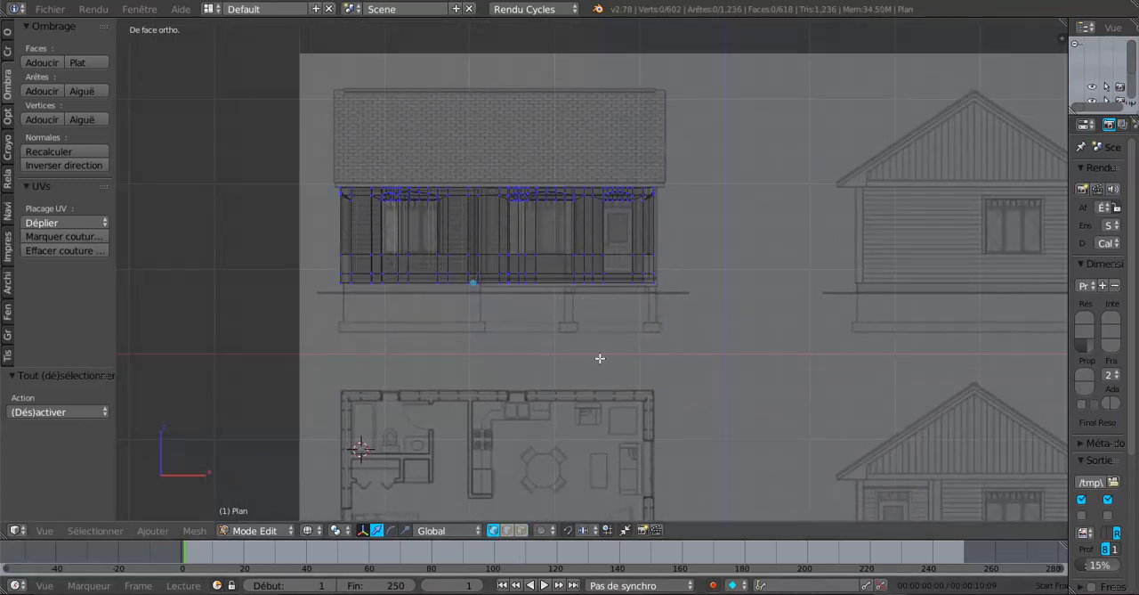
scroll(600, 358, "up", 2)
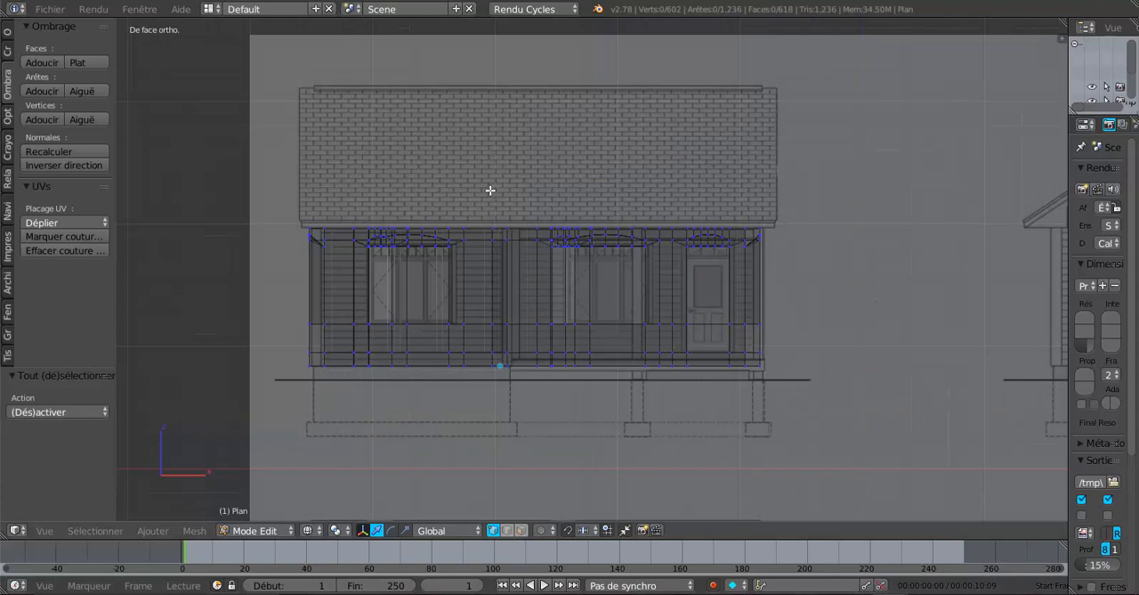
Select all top vertices of the exterior walls in the front view and raise them 0.042 along Z
key("b")
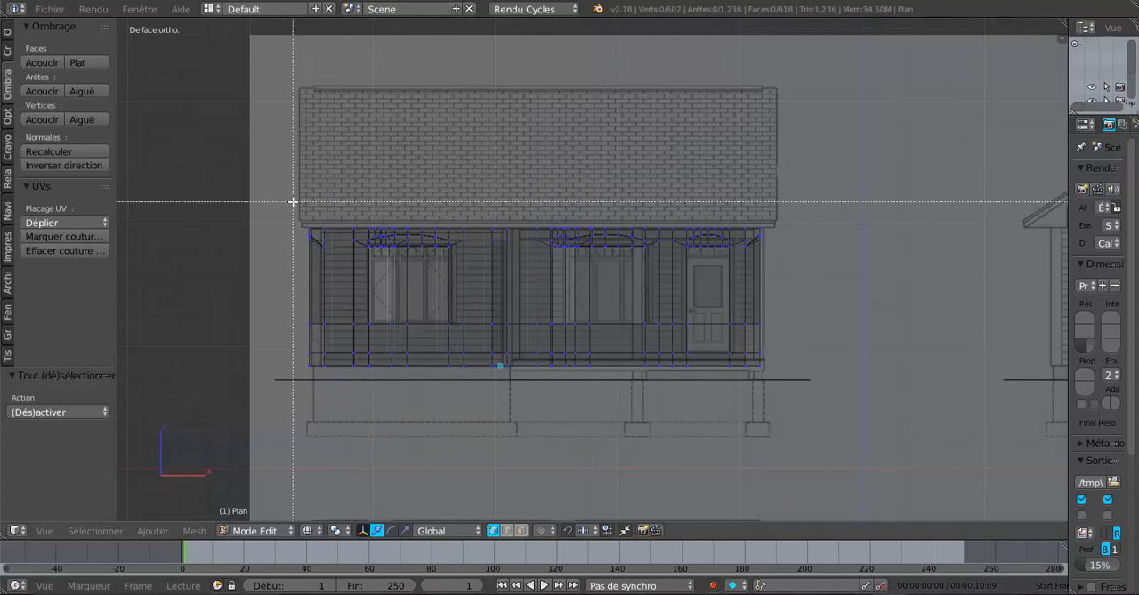
left_click_drag(286, 207, 788, 231)
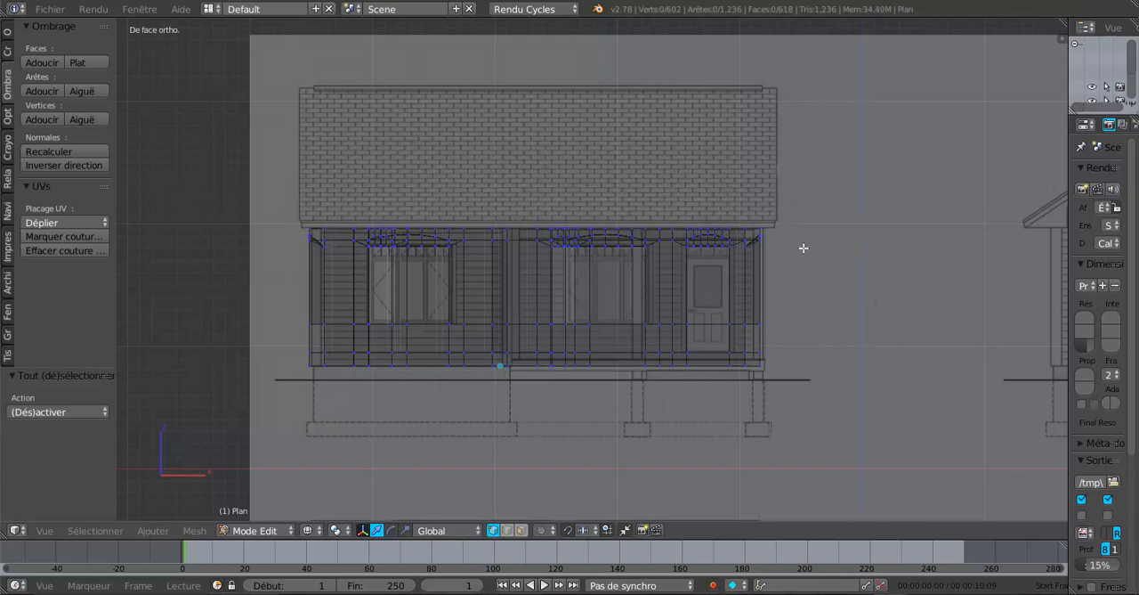
key("b")
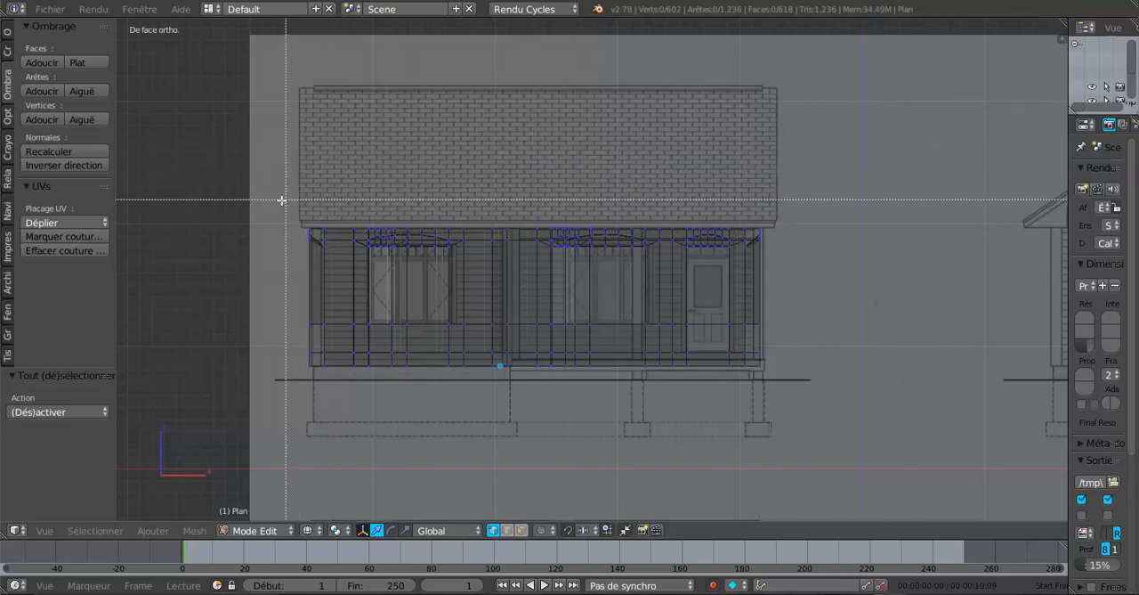
left_click_drag(282, 201, 838, 229)
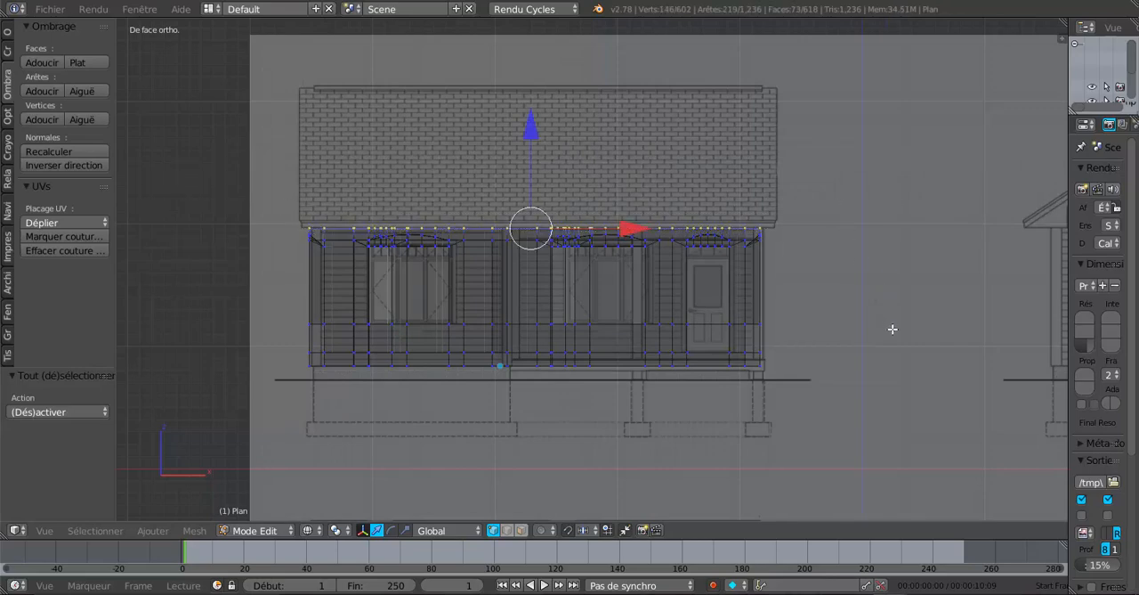
key("z")
mouse_move(890, 335)
middle_mouse_down()
mouse_move(845, 359)
mouse_move(736, 366)
mouse_move(721, 336)
middle_mouse_up()
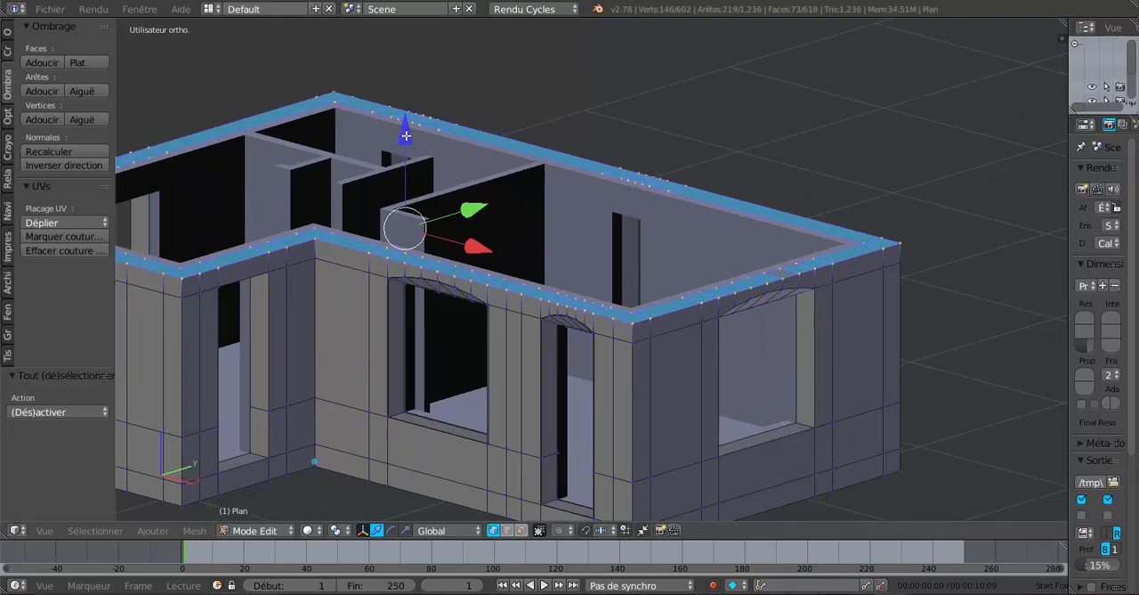
left_click_drag(406, 136, 414, 127)
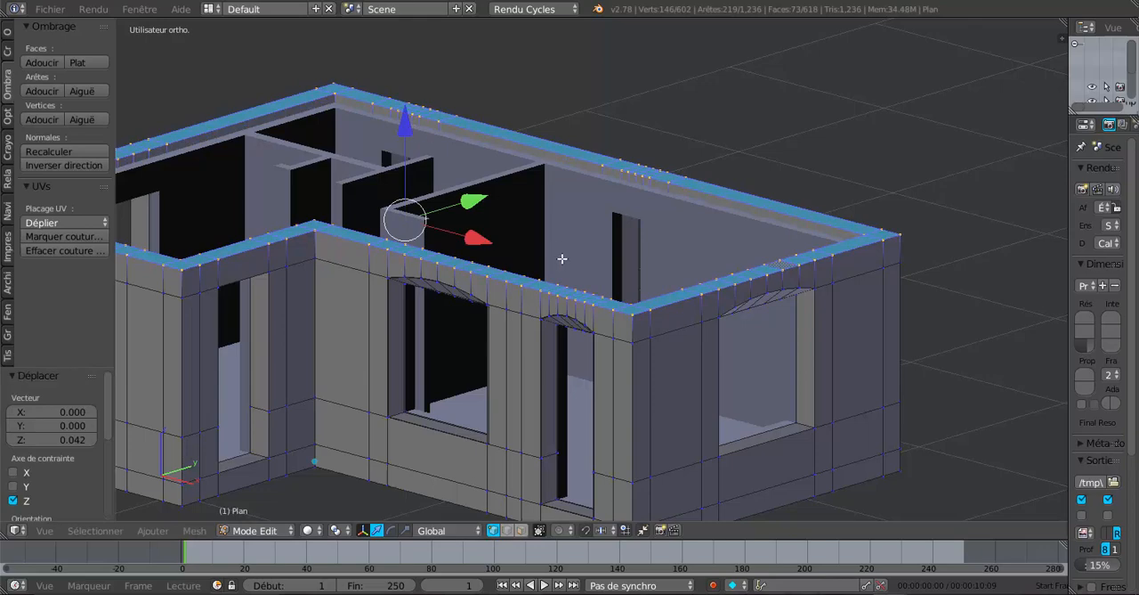
Extrude the exterior walls' top ring of faces and raise it 0.095 along Z
scroll(563, 259, "down", 2)
middle_click_drag(566, 269, 569, 264)
scroll(569, 264, "up", 1)
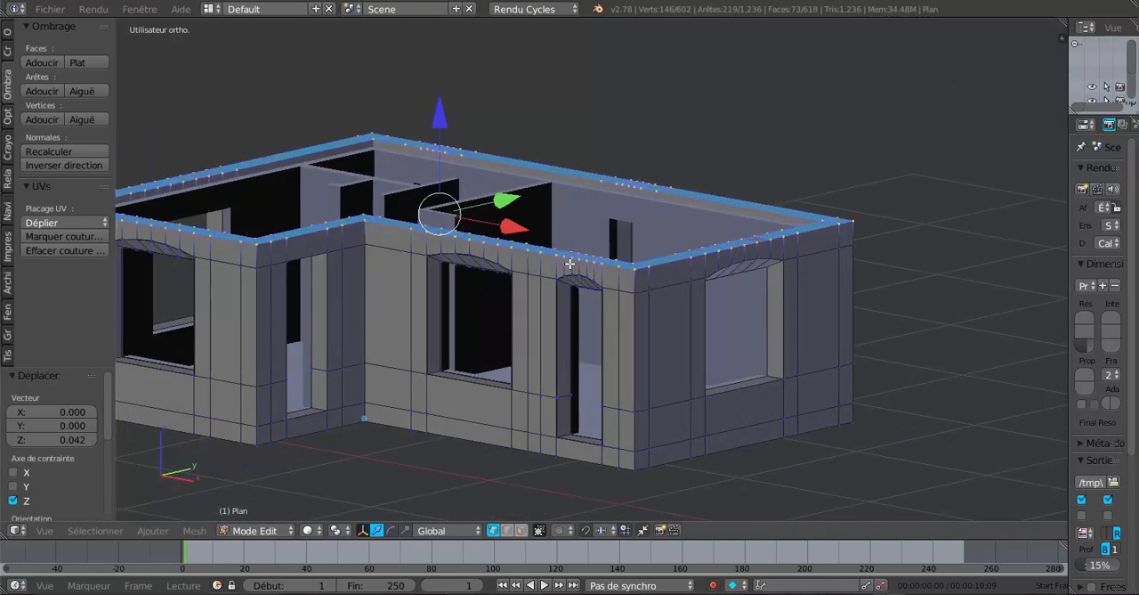
key("e")
right_click(570, 263)
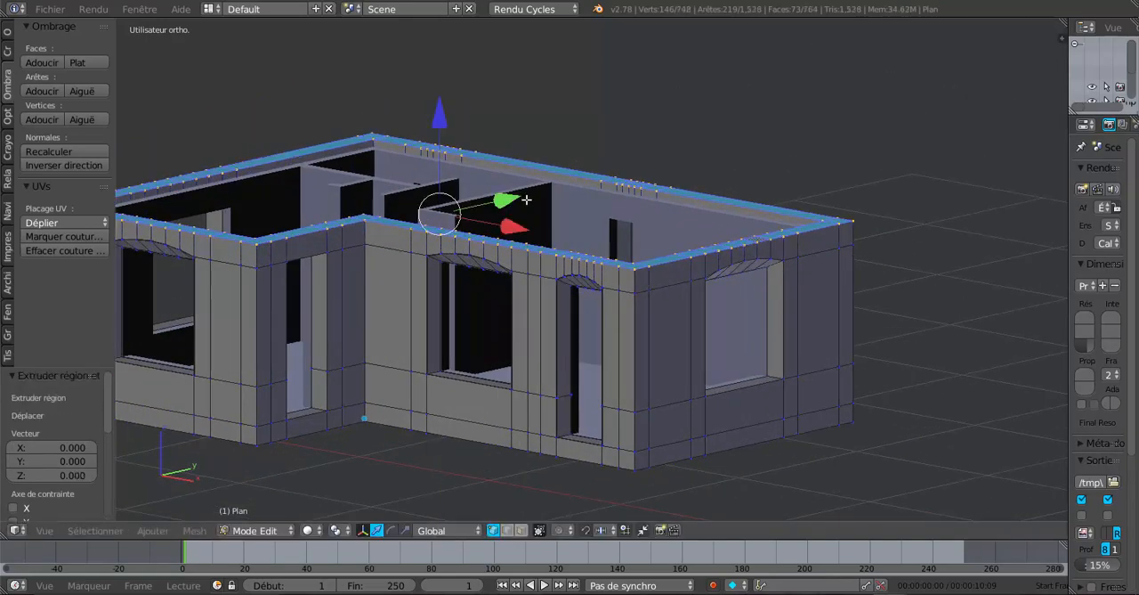
left_click_drag(441, 120, 446, 104)
middle_click_drag(643, 234, 704, 308)
scroll(677, 245, "up", 2)
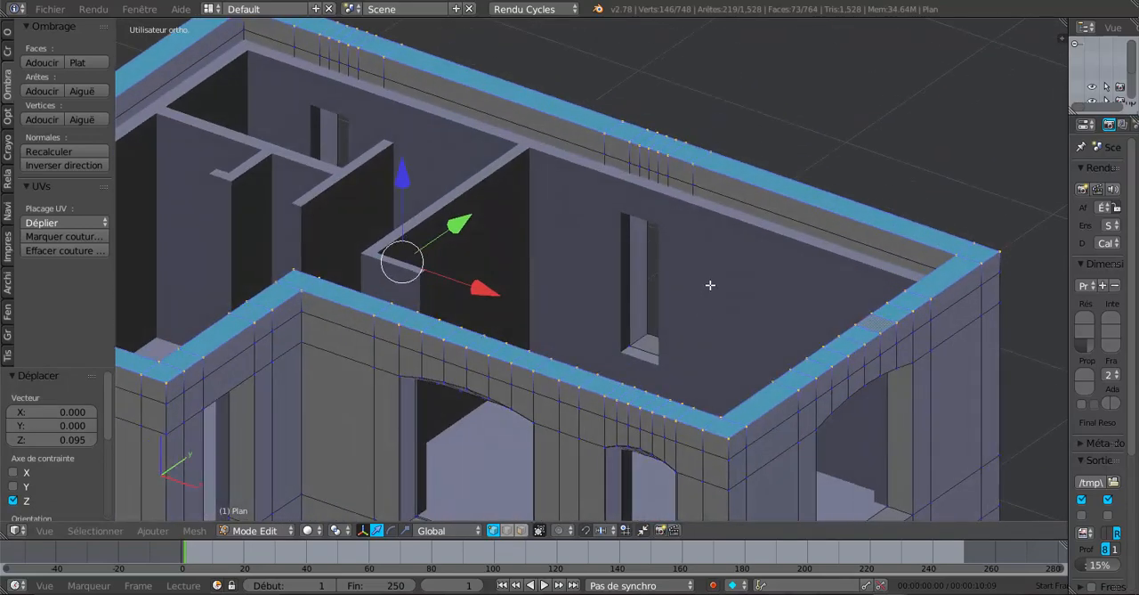
Finish editing the exterior walls and open the inner wall object for editing
right_click(690, 232)
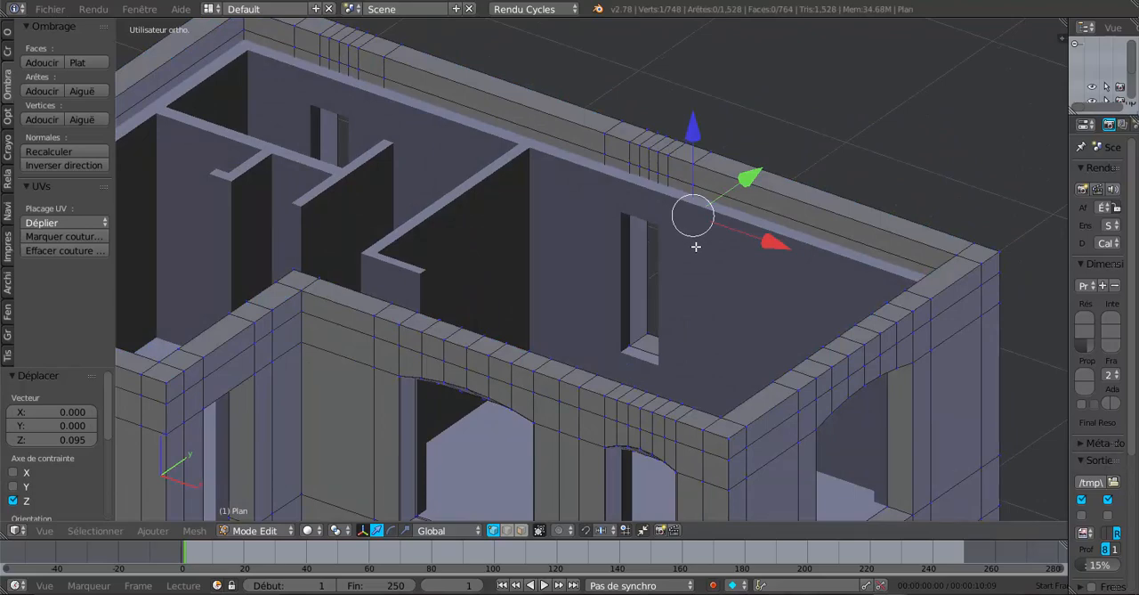
scroll(679, 291, "down", 3)
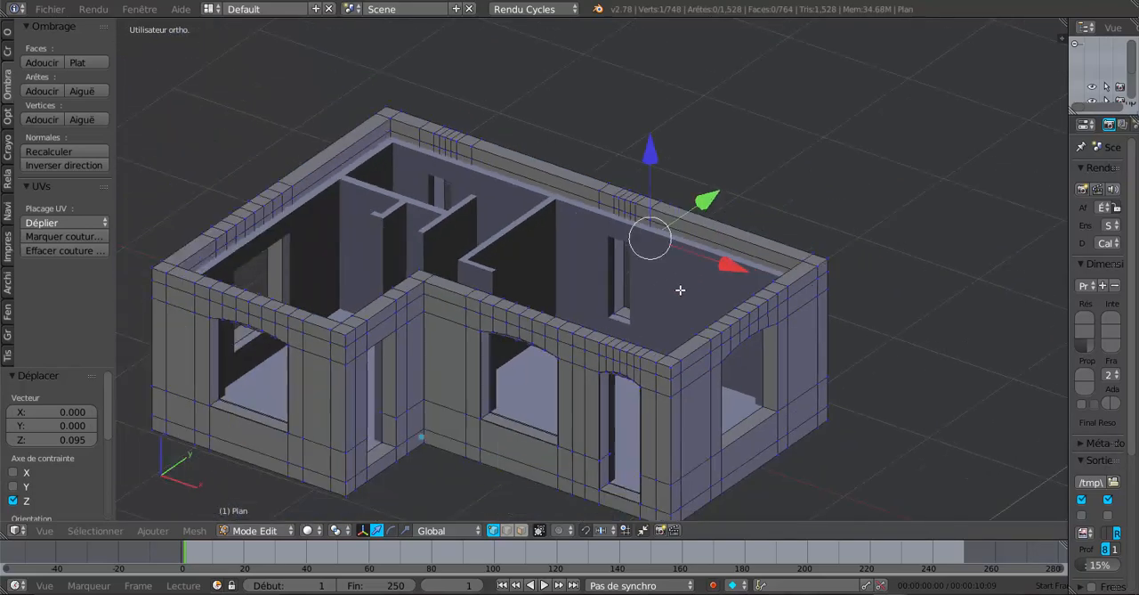
middle_click_drag(679, 290, 733, 294)
scroll(676, 291, "up", 2)
scroll(748, 273, "up", 2)
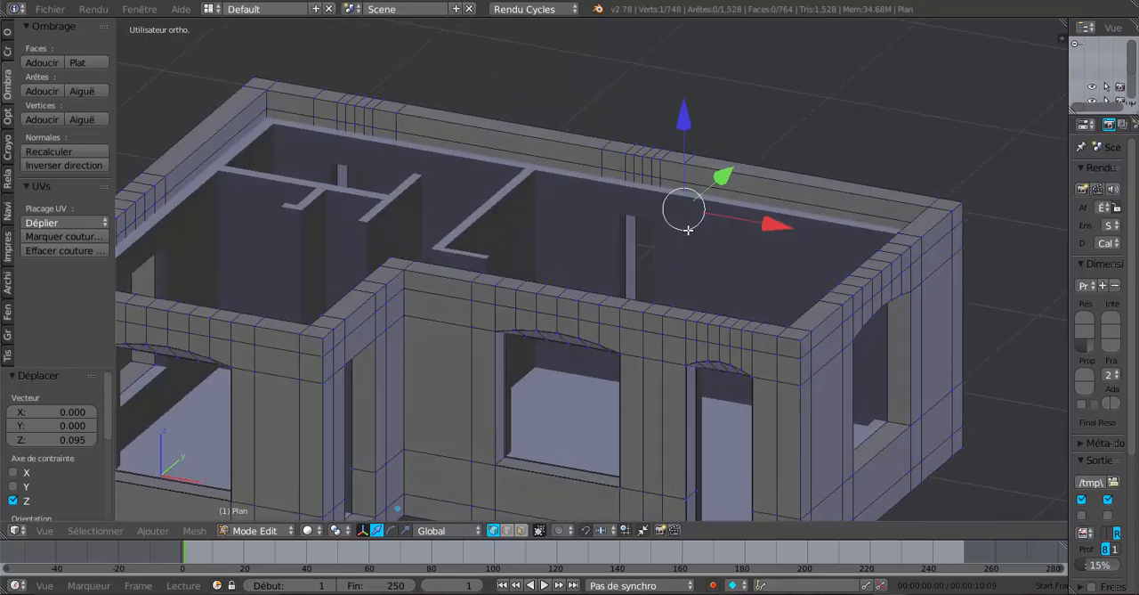
key("Tab")
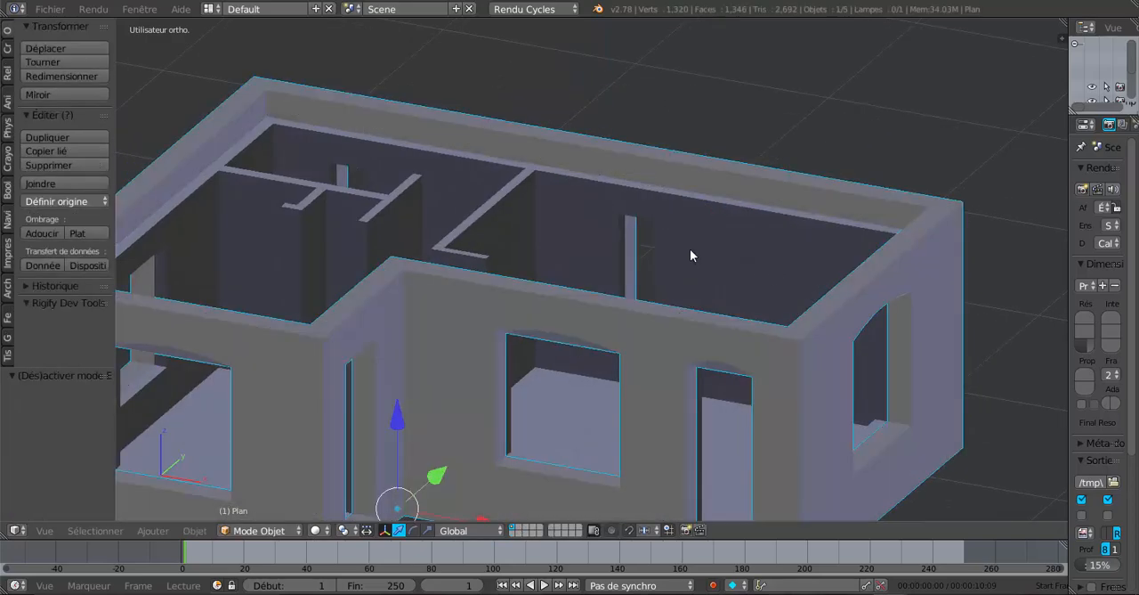
right_click(689, 250)
middle_click_drag(699, 267, 671, 268)
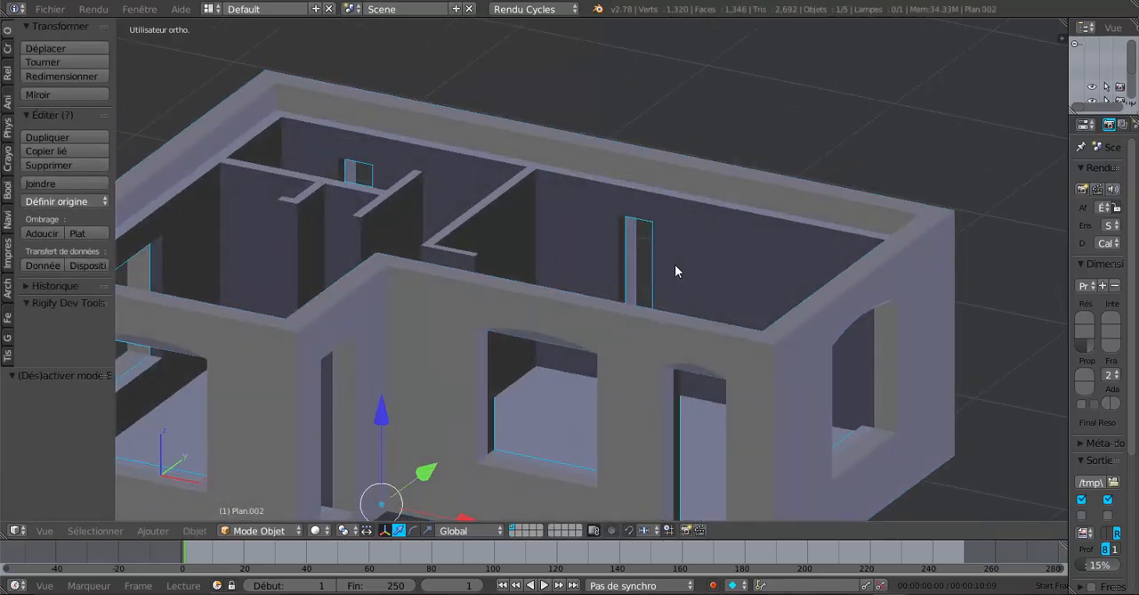
key("Tab")
scroll(685, 258, "up", 4)
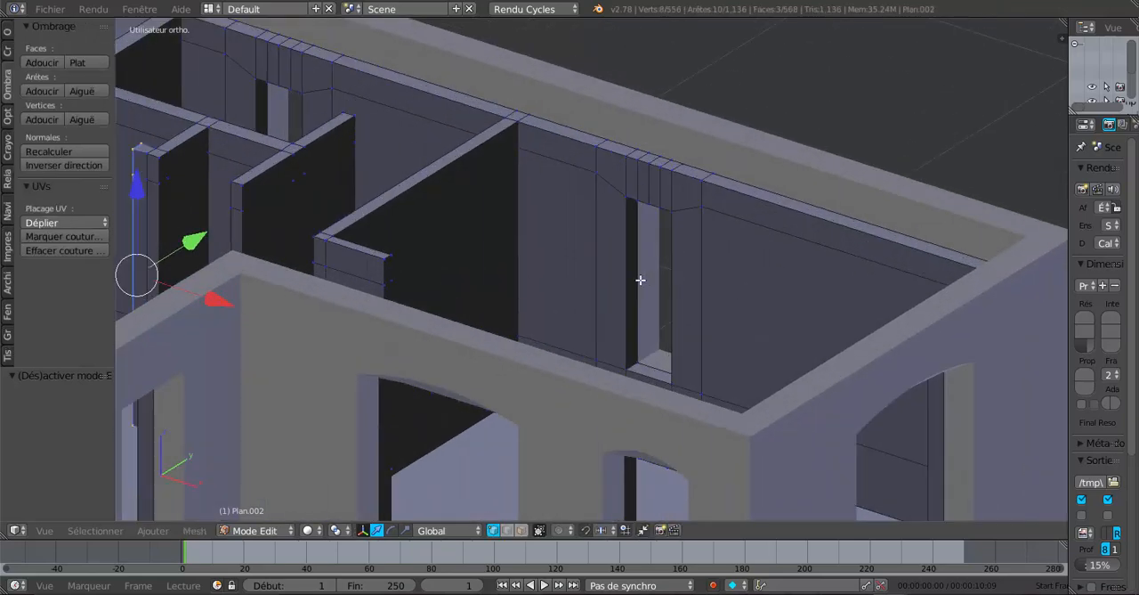
Set up a wireframe front view of the inner walls over the elevation drawing with nothing selected
scroll(640, 280, "down", 5)
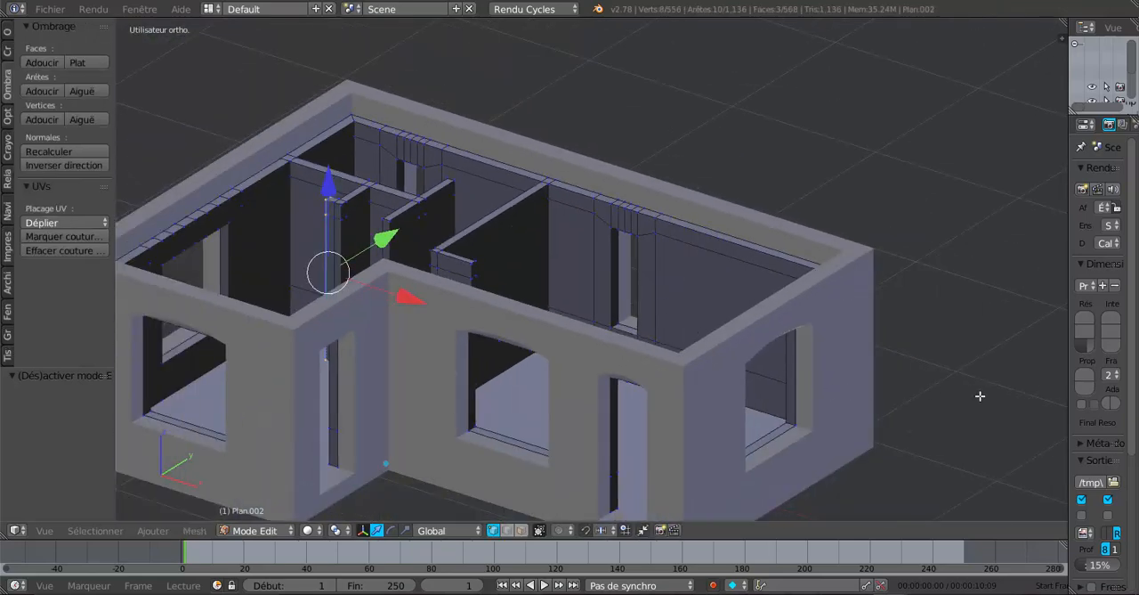
middle_click_drag(973, 401, 999, 378)
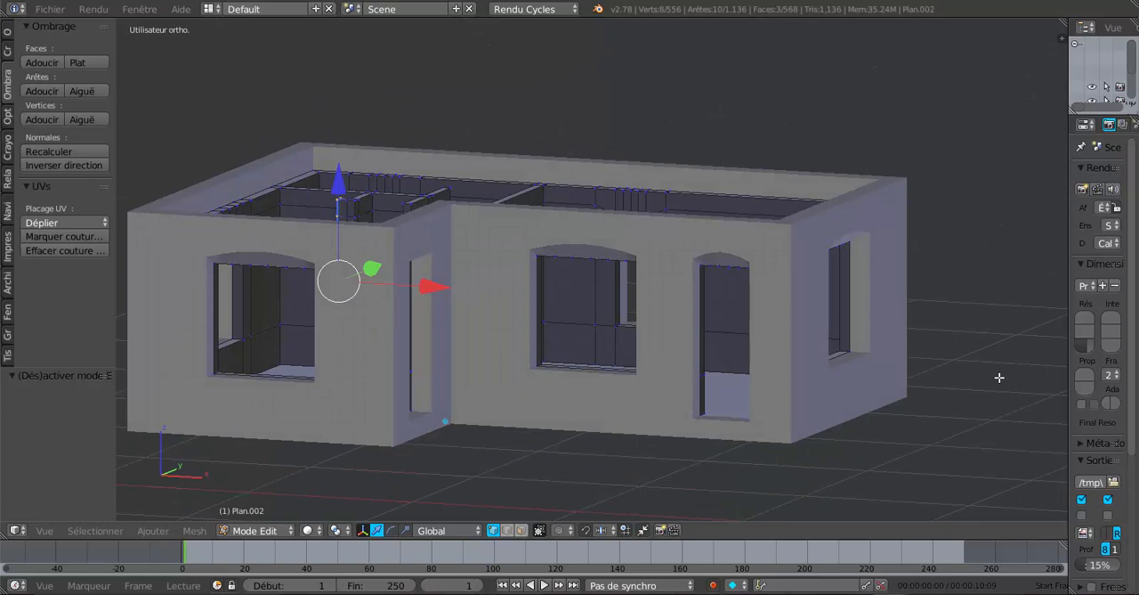
key("KP_1")
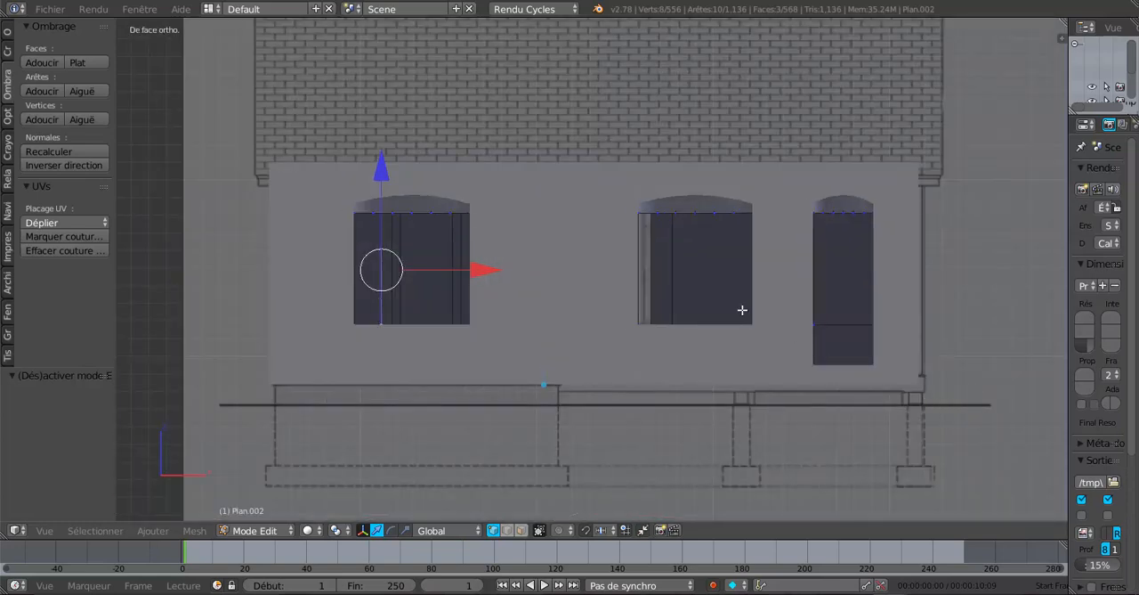
key("z")
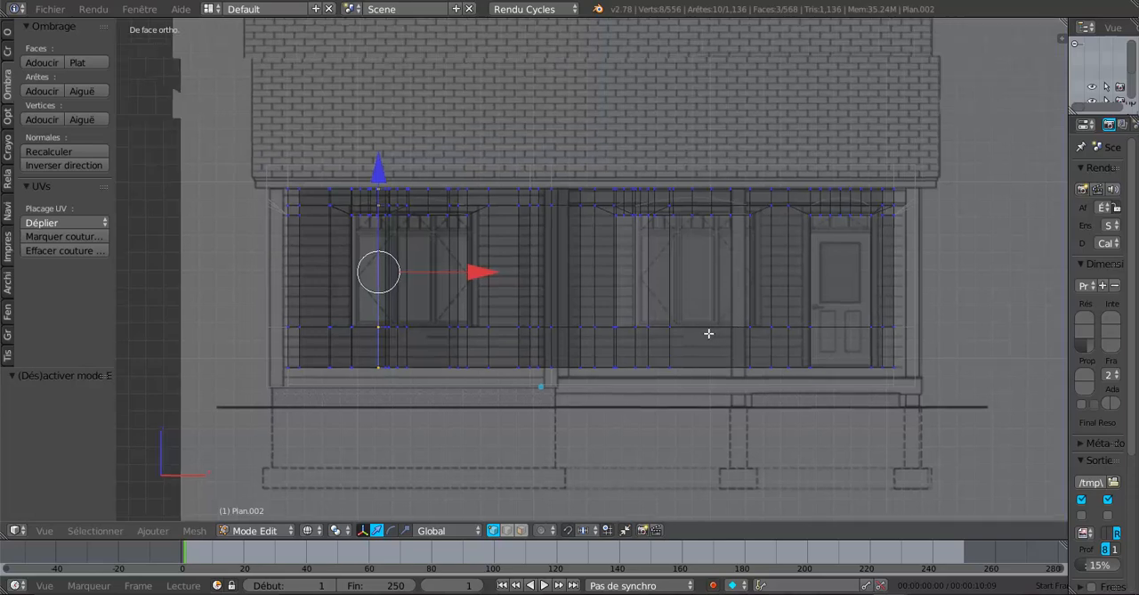
middle_click_drag(735, 325, 694, 334, "shift")
key("a")
key("a")
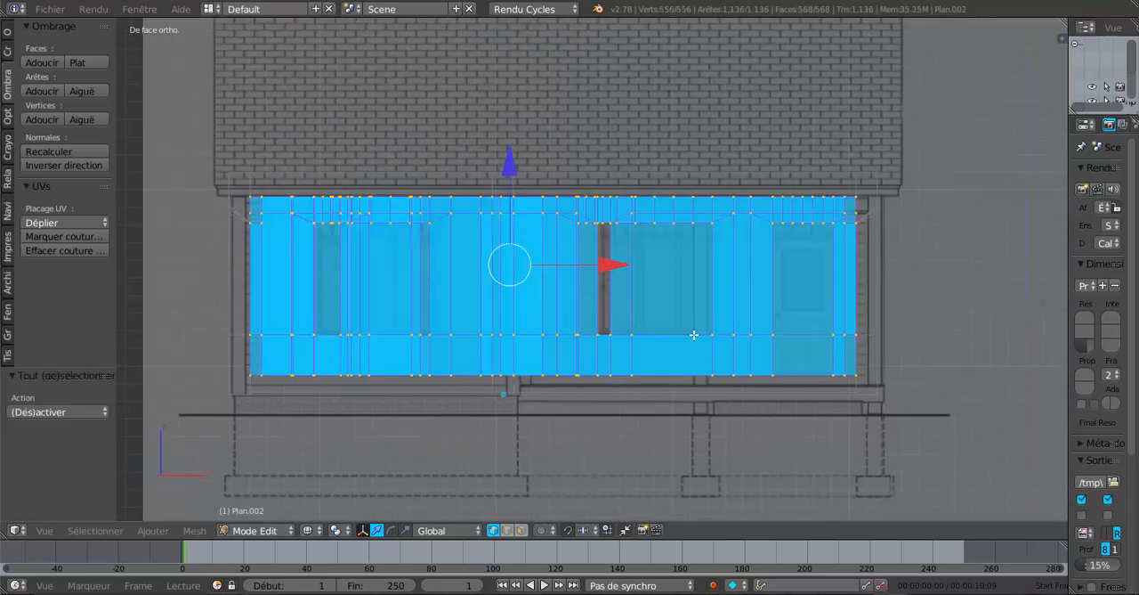
key("a")
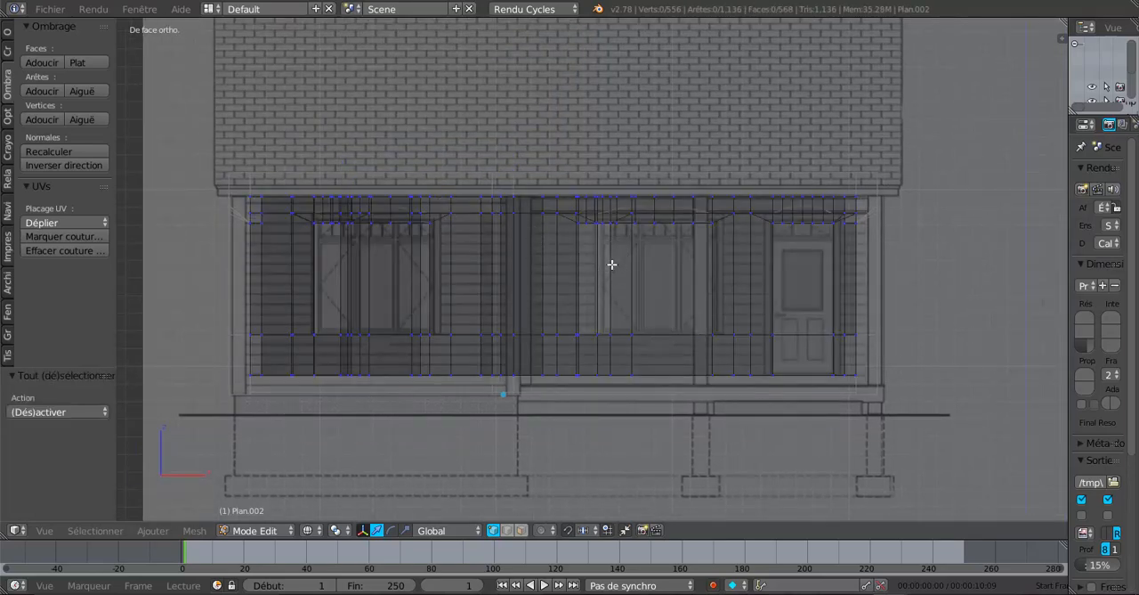
Select all top vertices of the inner walls and raise them along Z to just below the exterior walls' top edge
key("b")
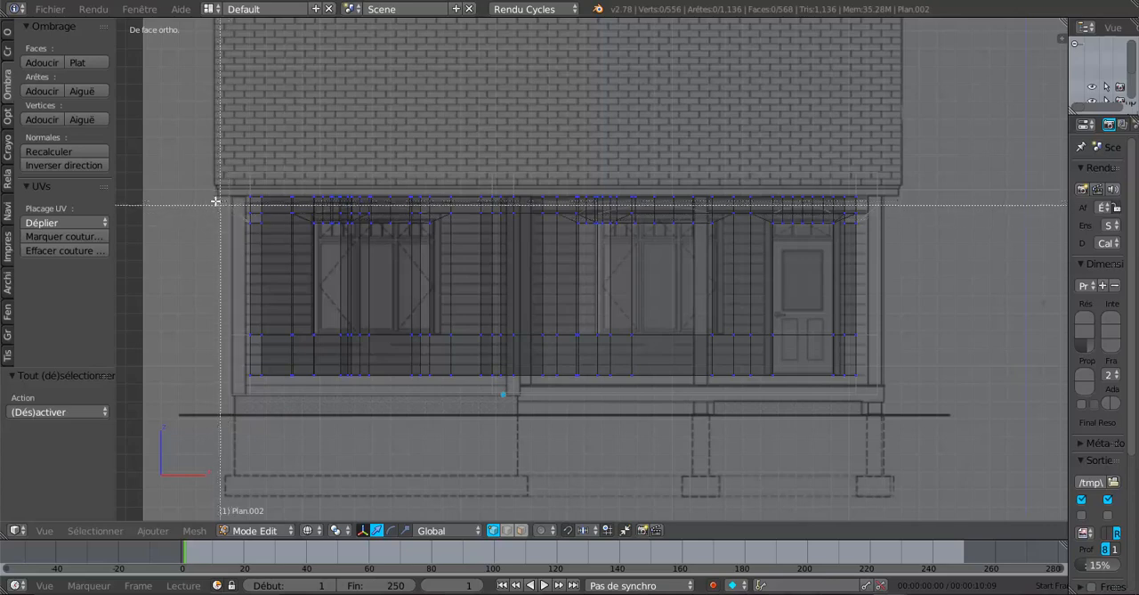
left_click_drag(214, 200, 941, 160)
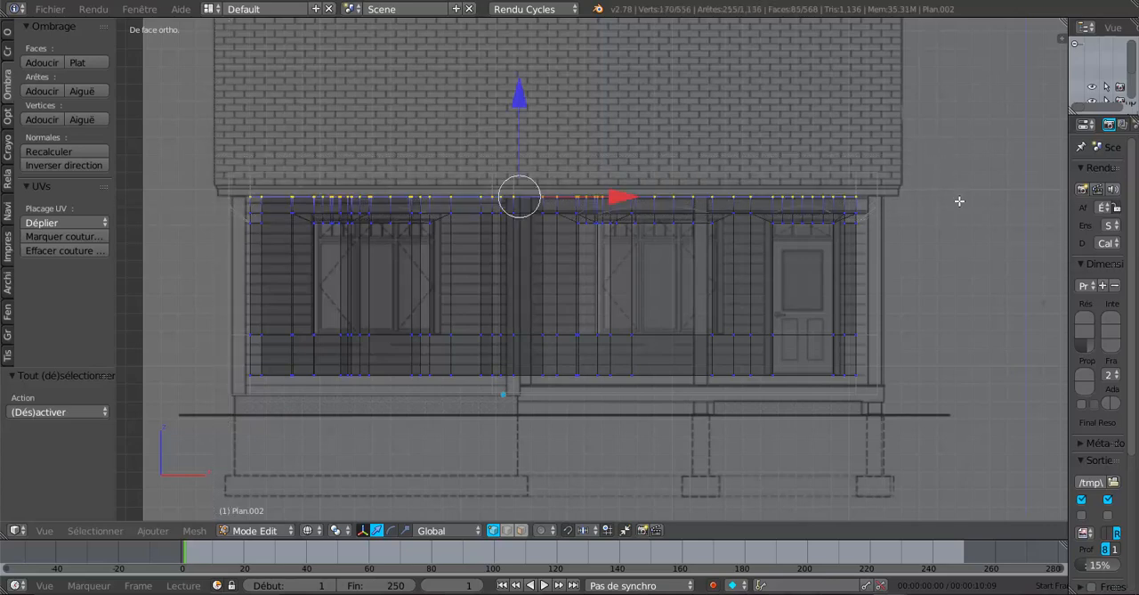
middle_click_drag(985, 253, 733, 270)
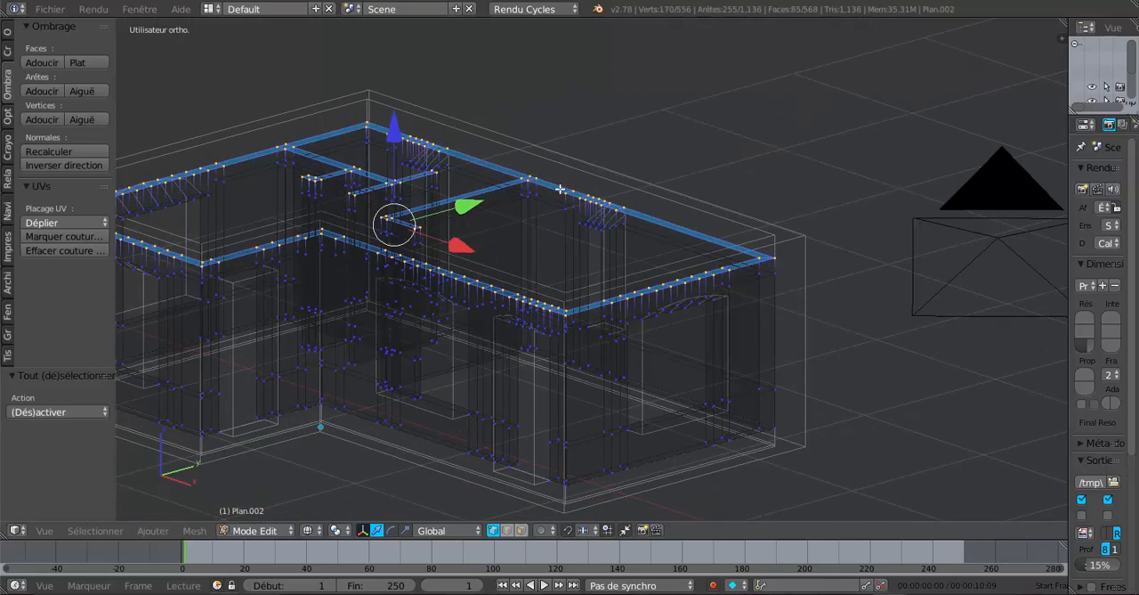
key("z")
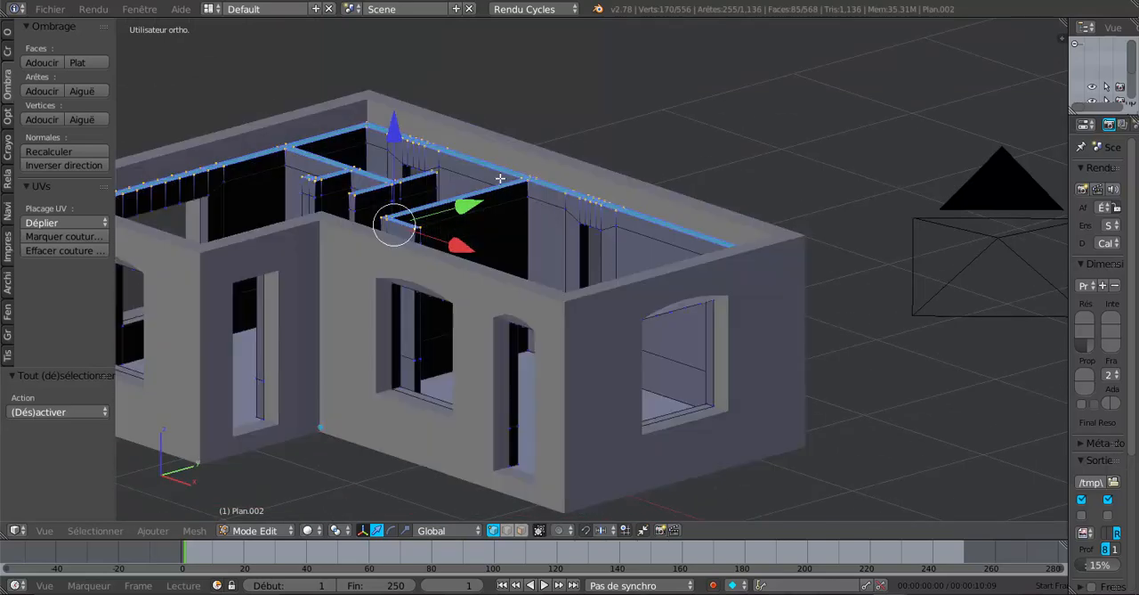
left_click_drag(394, 134, 402, 110)
Finish editing the inner walls and check the house from underneath
middle_click_drag(636, 221, 699, 211)
key("Tab")
key("Tab")
middle_click_drag(749, 242, 681, 222)
key("Tab")
scroll(694, 335, "down", 3)
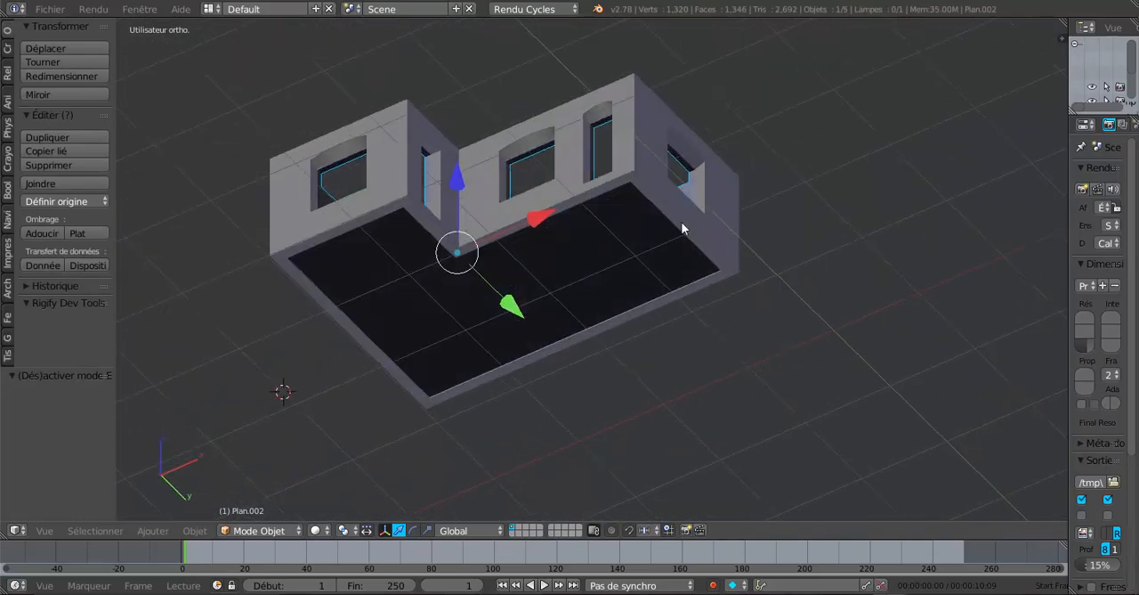
Hide the floor temporarily to examine the walls from below, and show it again
key("Tab")
right_click(615, 250)
key("Tab")
right_click(615, 250)
key("h")
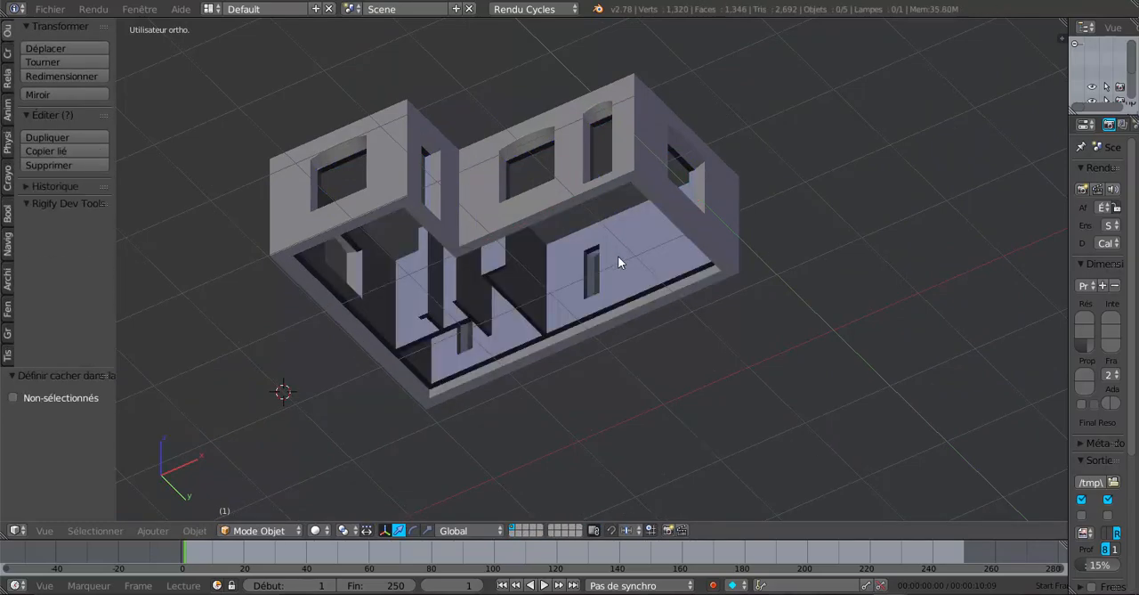
middle_click_drag(618, 256, 584, 283)
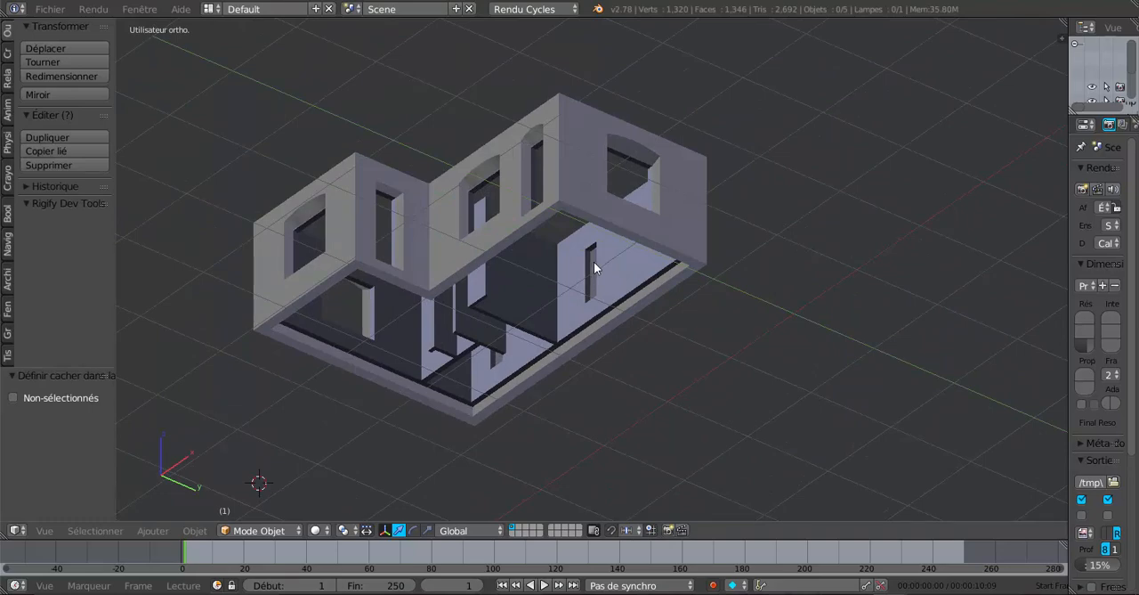
key("alt+h")
middle_click_drag(594, 262, 668, 306)
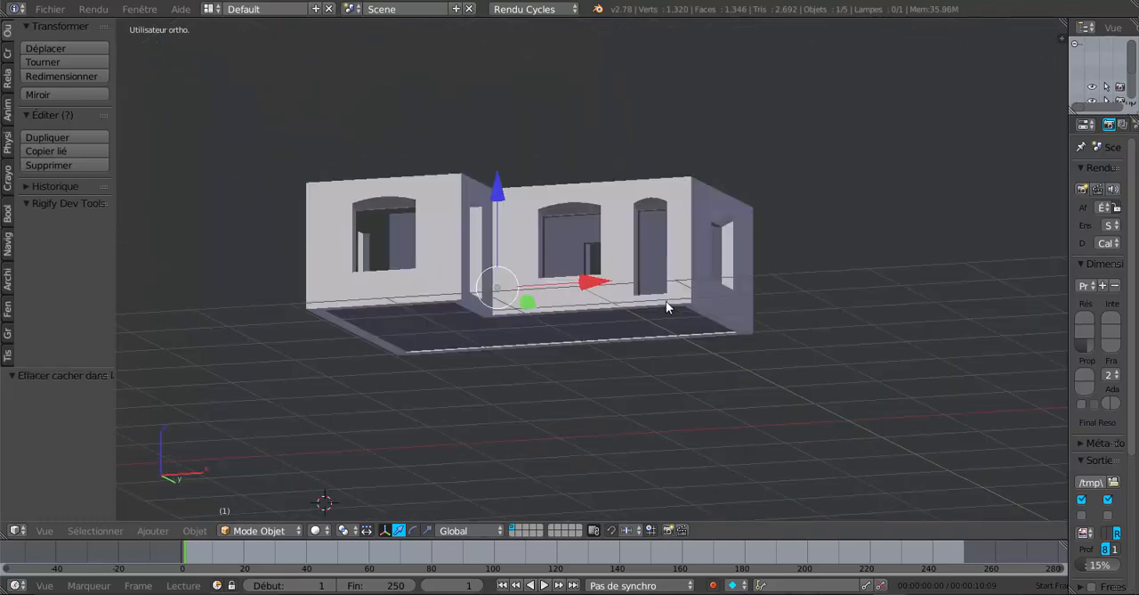
Select the exterior wall object instead of the inner walls and open it for editing
right_click(623, 284)
key("Tab")
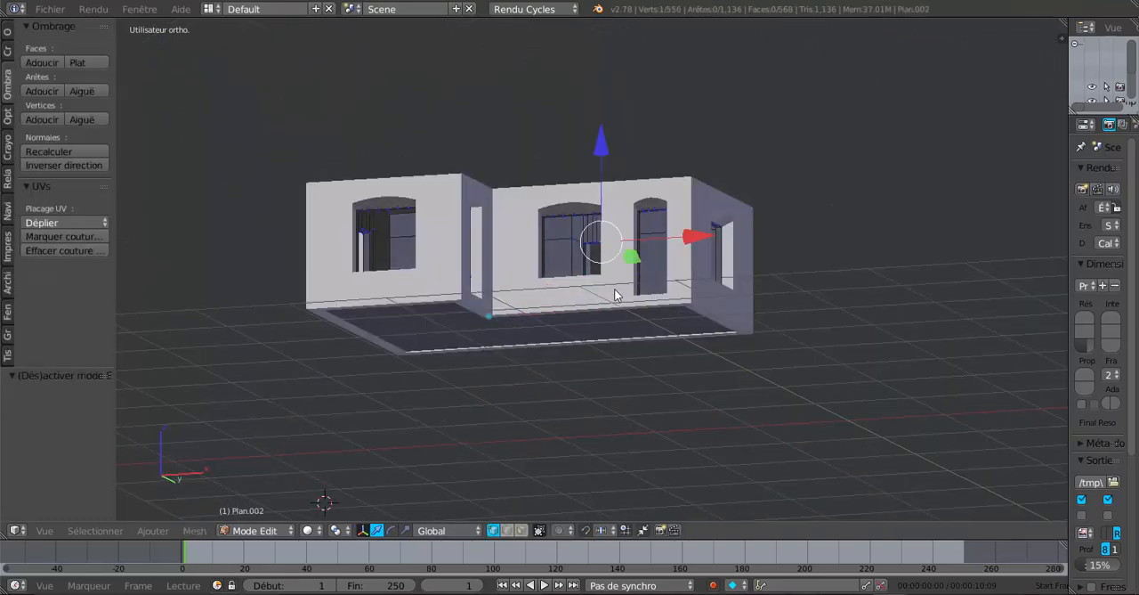
key("Tab")
middle_click_drag(620, 287, 645, 294)
scroll(614, 313, "up", 2)
right_click(622, 321)
middle_click_drag(682, 332, 600, 324)
scroll(655, 317, "up", 2)
key("Tab")
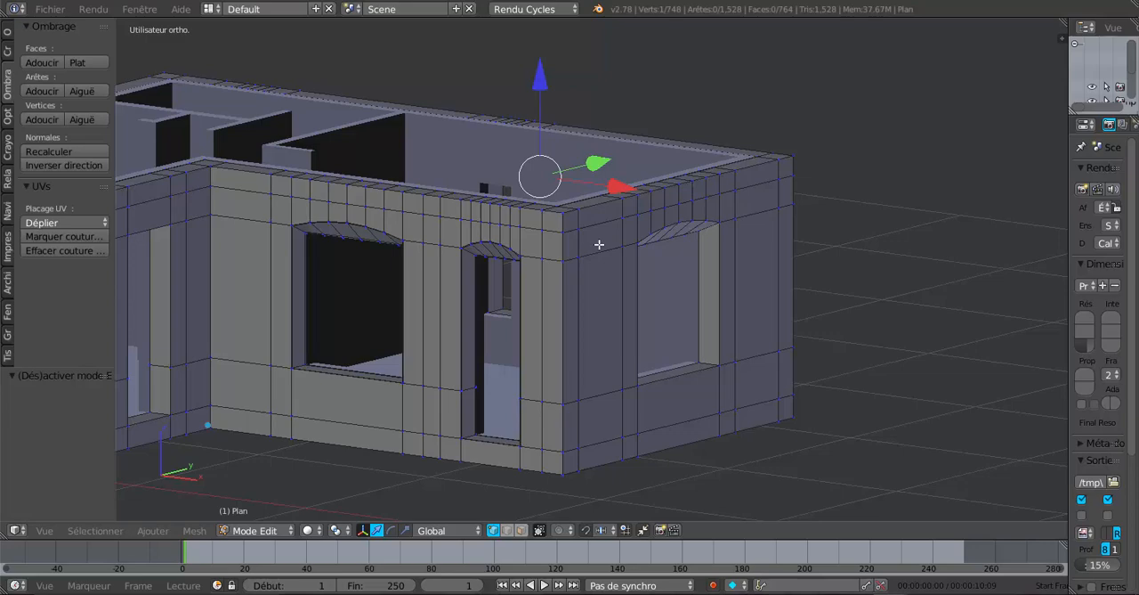
Switch to face selection and select the straight row of eight faces above the end wall's window
middle_click_drag(584, 256, 611, 221)
scroll(561, 252, "up", 1)
scroll(645, 221, "down", 1)
scroll(610, 221, "up", 3)
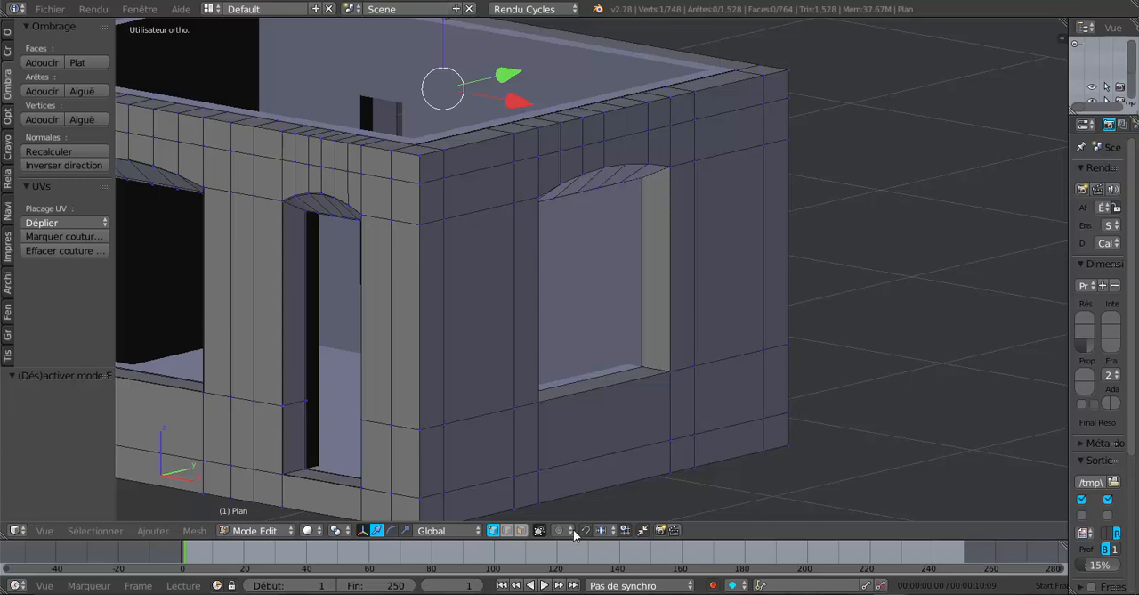
left_click(522, 530)
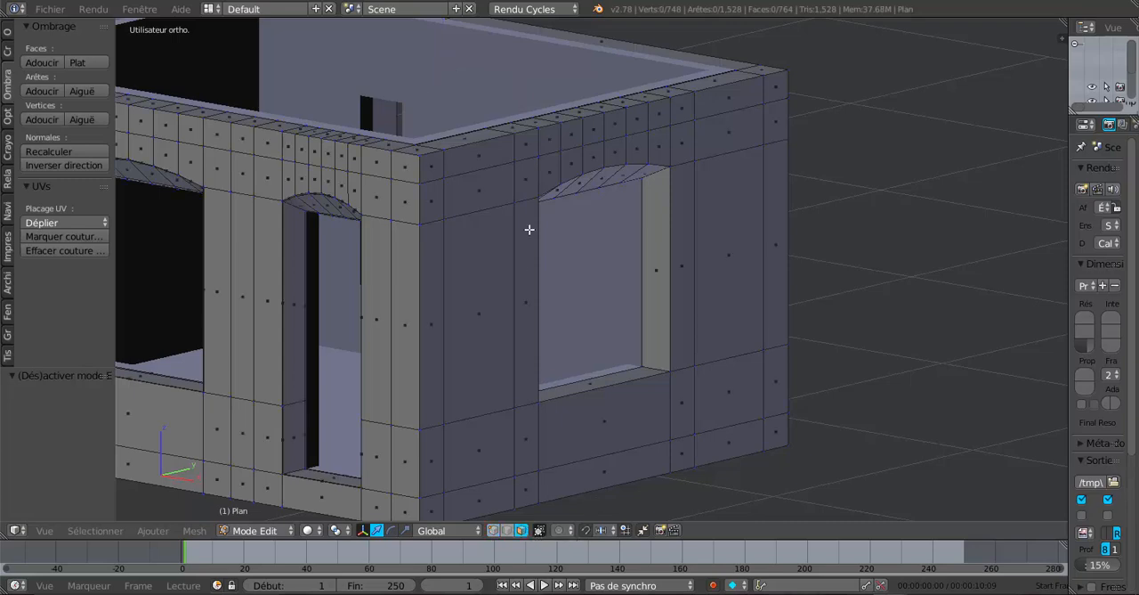
right_click(526, 165)
right_click(553, 167, "shift")
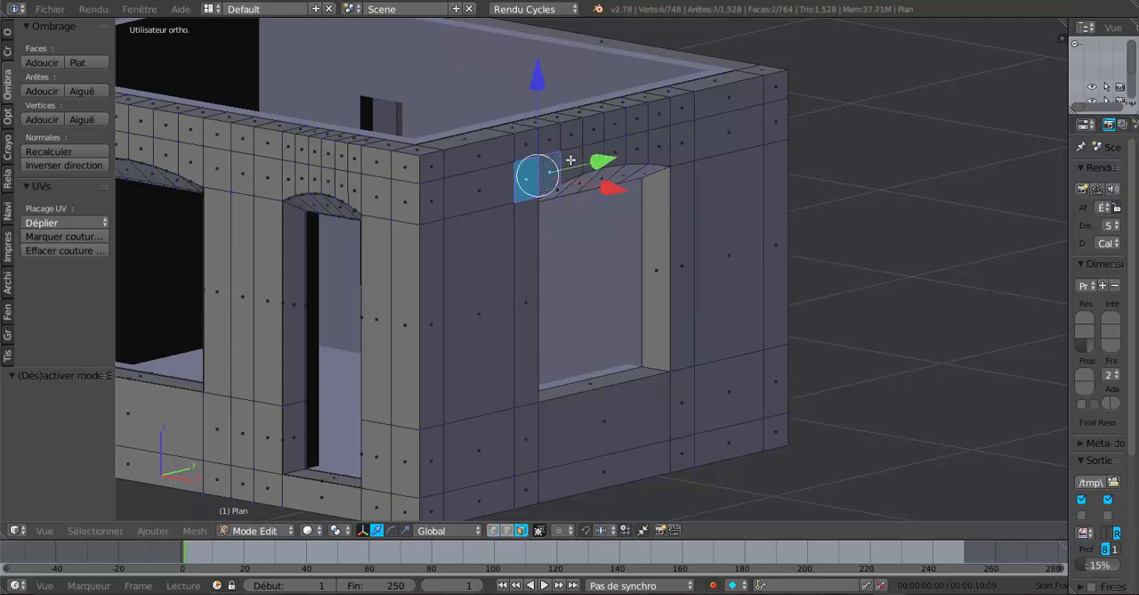
right_click(570, 160, "shift")
right_click(615, 150, "shift")
right_click(596, 157, "shift")
right_click(640, 148, "shift")
right_click(658, 145, "shift")
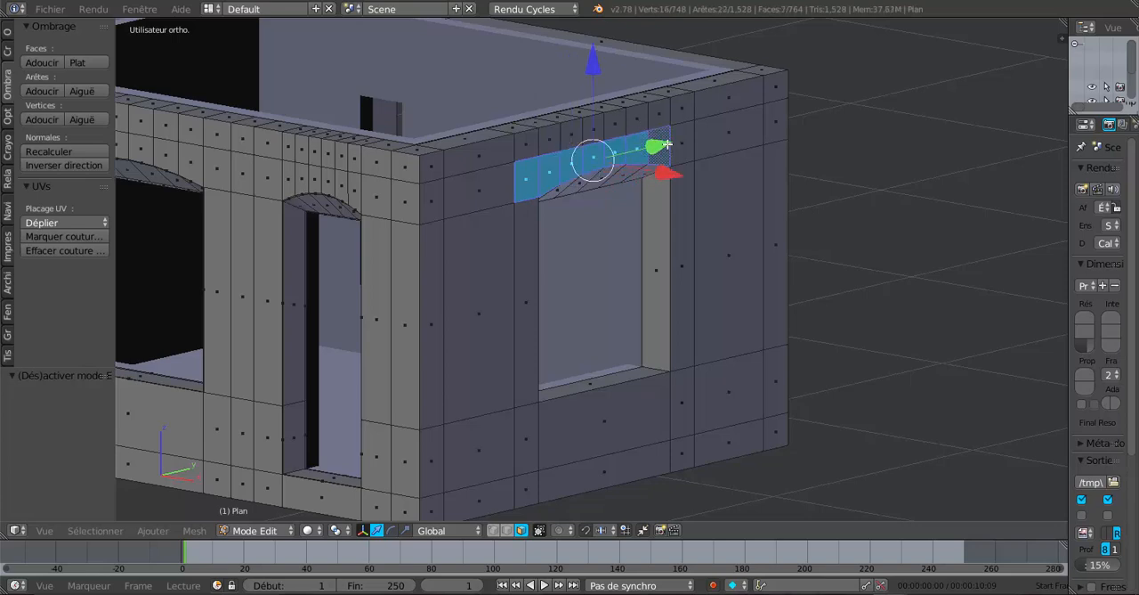
right_click(678, 143, "shift")
middle_click_drag(751, 251, 757, 251)
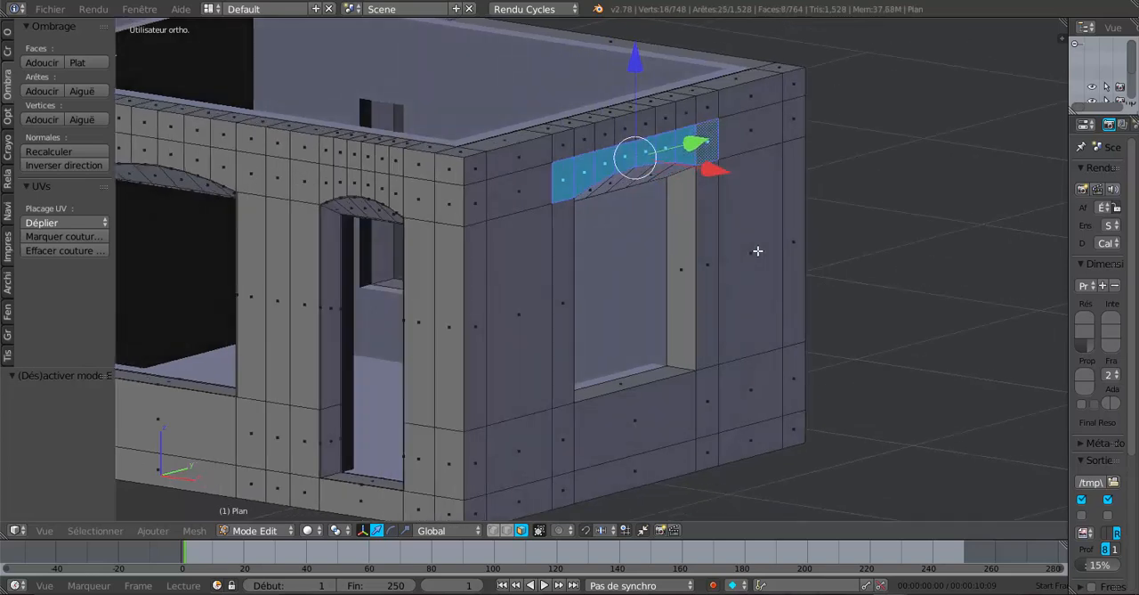
Extrude the selected row of faces slightly outward from the wall and check the relief in object mode
key("e")
right_click(757, 251)
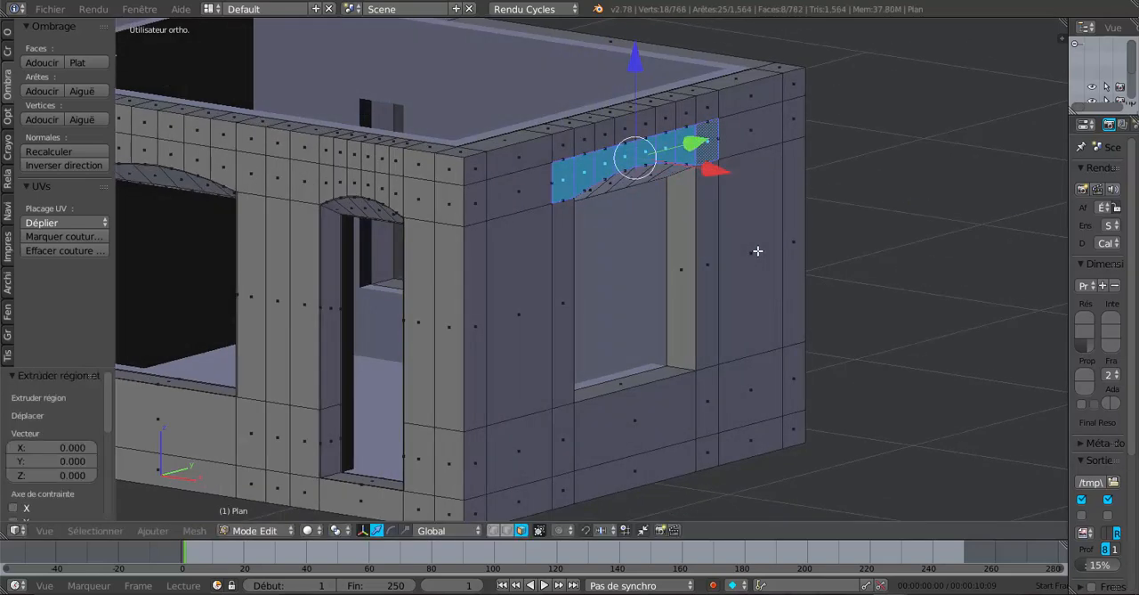
left_click_drag(713, 169, 715, 169)
key("Tab")
middle_click_drag(714, 170, 596, 242)
scroll(452, 258, "up", 2)
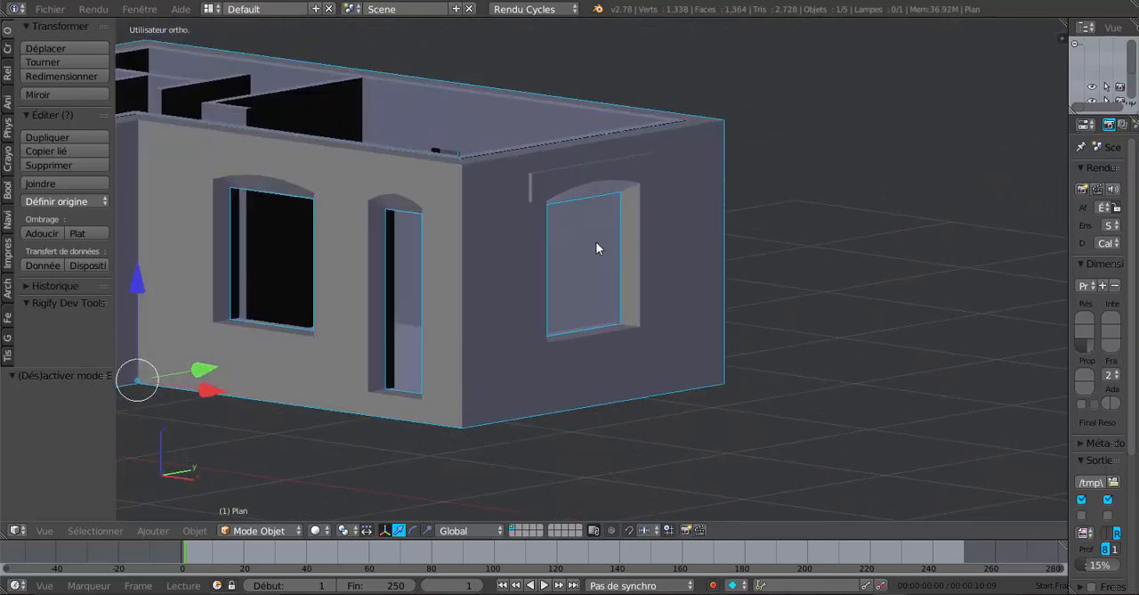
scroll(596, 243, "up", 3)
key("Tab")
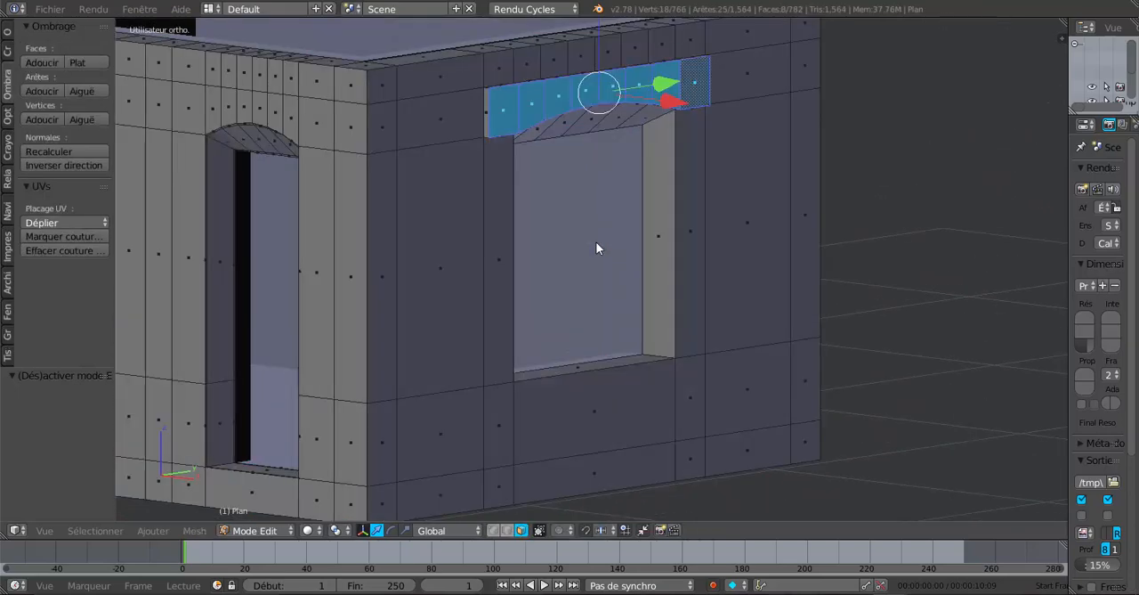
Inspect the straight lintel relief from another angle and undo its extrusion
scroll(597, 243, "down", 2)
middle_click_drag(590, 246, 532, 277)
key("Tab")
scroll(532, 277, "up", 2)
key("Tab")
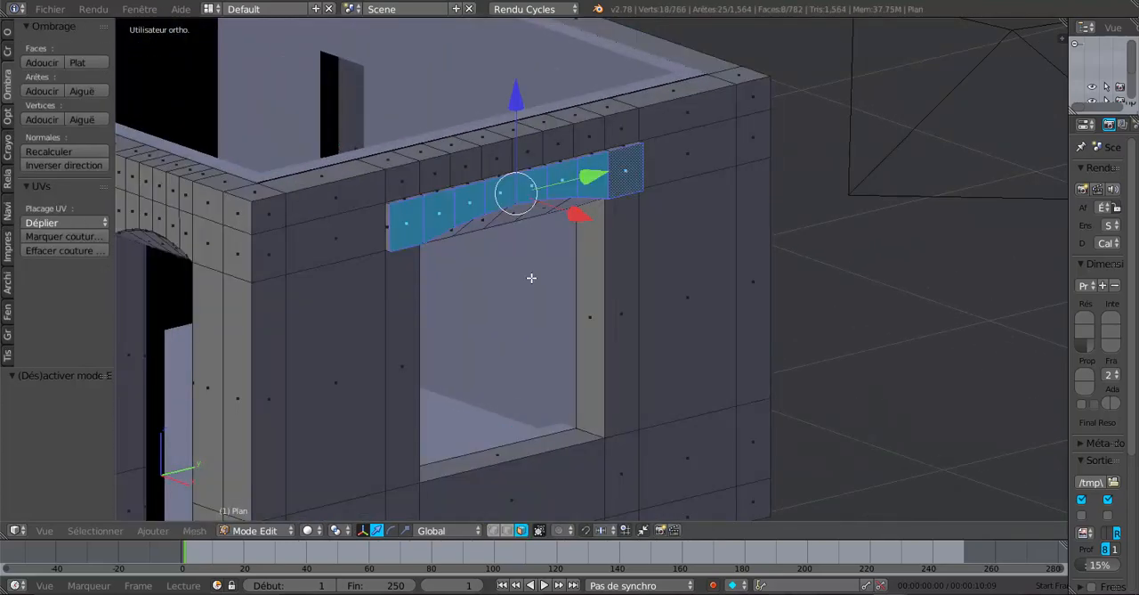
key("ctrl+z")
key("ctrl+z")
key("ctrl+z")
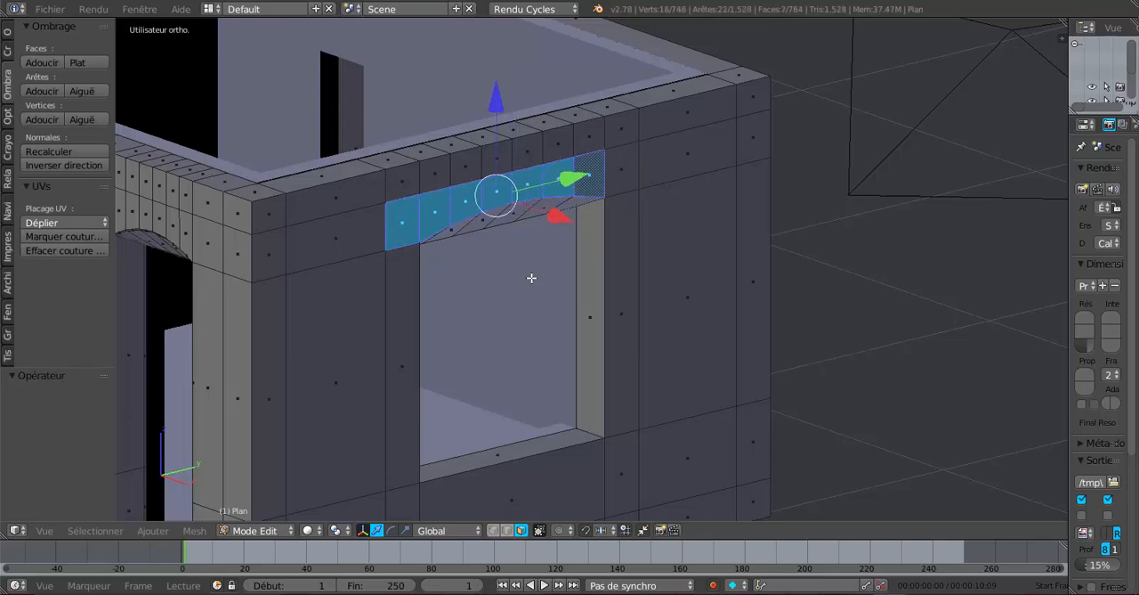
Add a loop cut around the walls, slide it down onto the window arches, and raise it 0.066 along Z
key("ctrl+r")
left_click(601, 170)
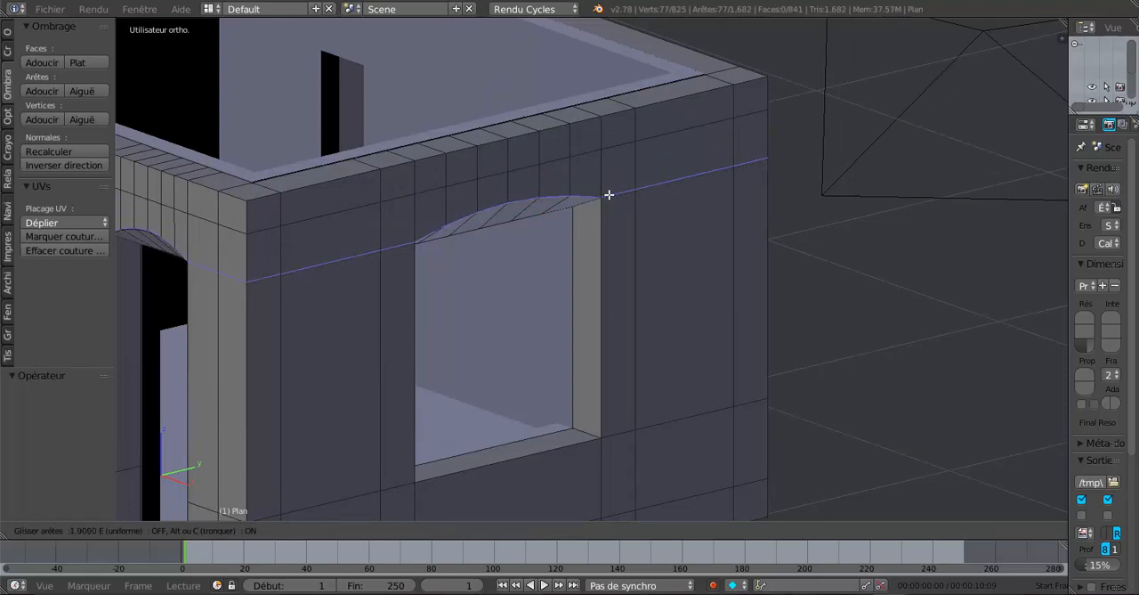
left_click(608, 194)
middle_click_drag(609, 194, 644, 249)
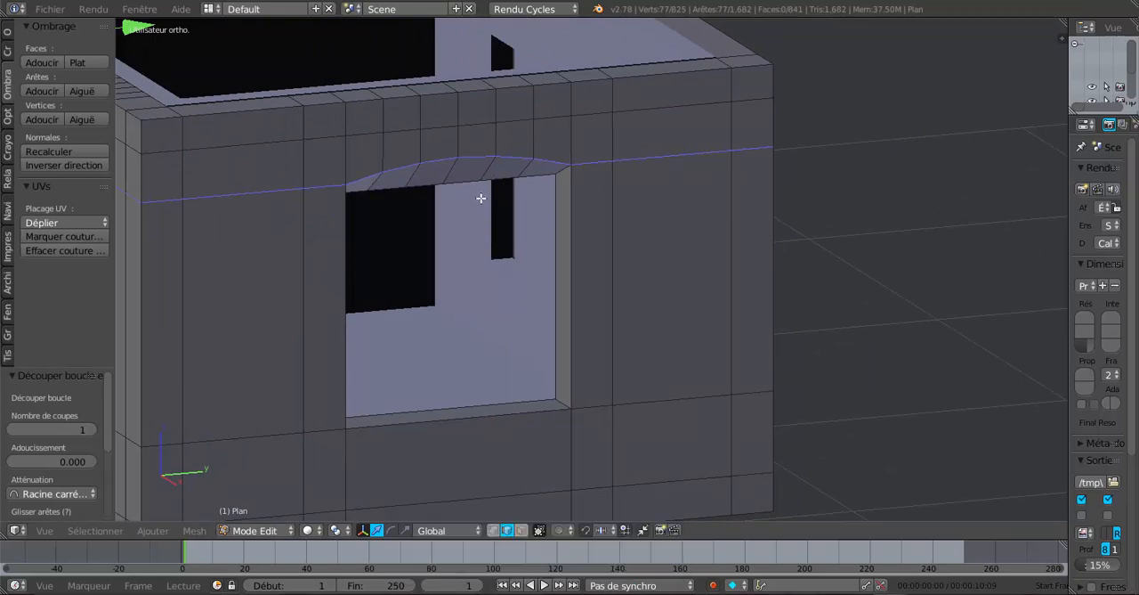
left_click(377, 531)
middle_click_drag(484, 396, 563, 352)
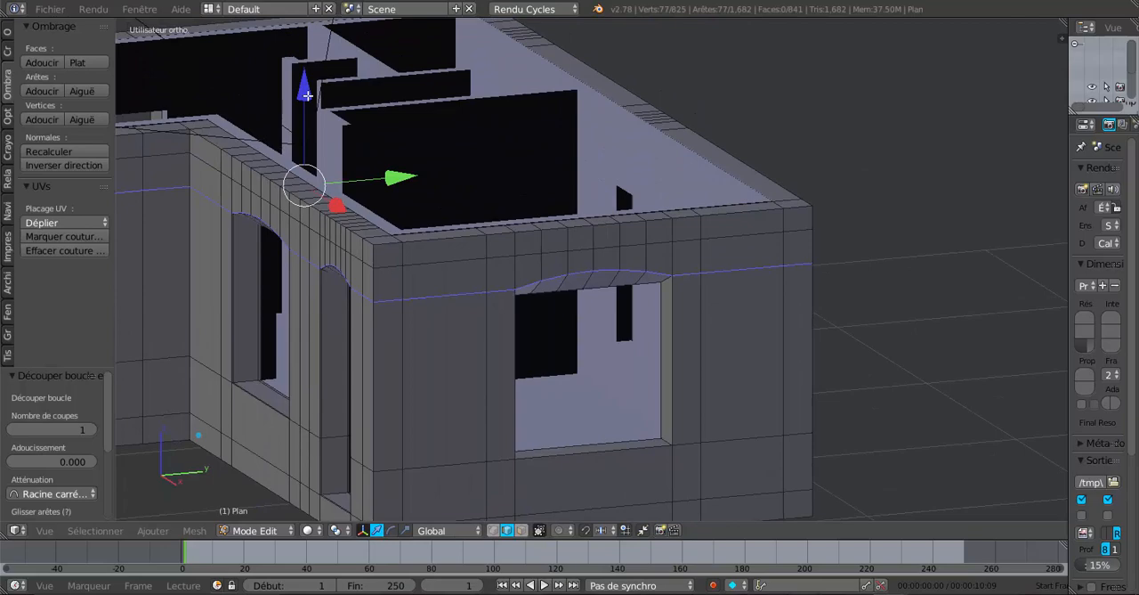
left_click_drag(305, 95, 312, 82)
Inspect the raised loop above the window arch, then undo the move and the loop cut
scroll(472, 201, "up", 3)
middle_click_drag(534, 247, 501, 222)
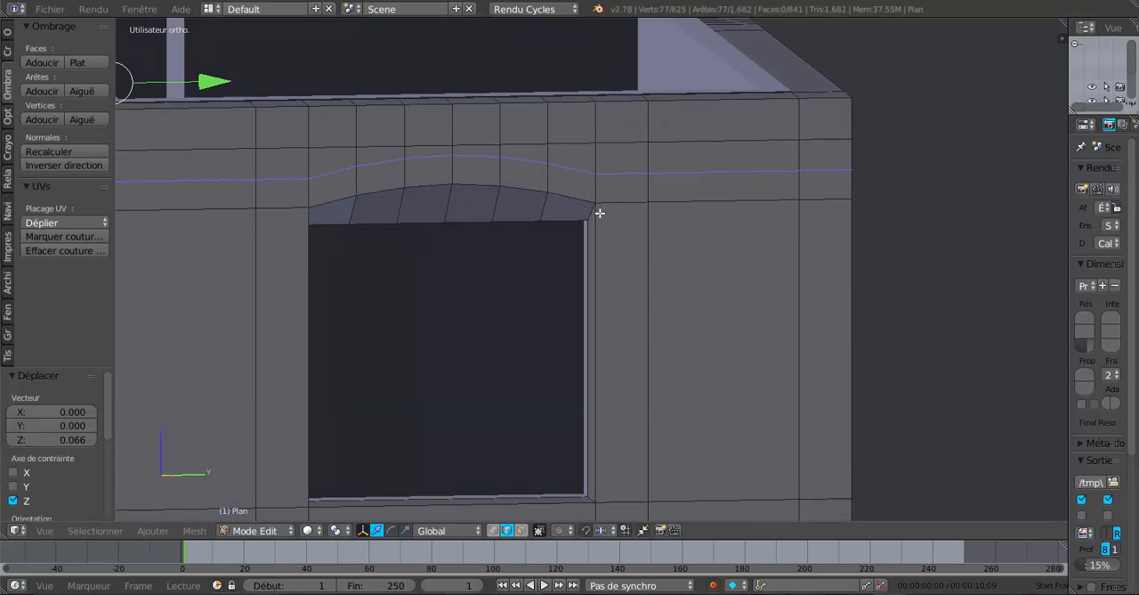
scroll(600, 218, "down", 2)
middle_click_drag(642, 254, 652, 262)
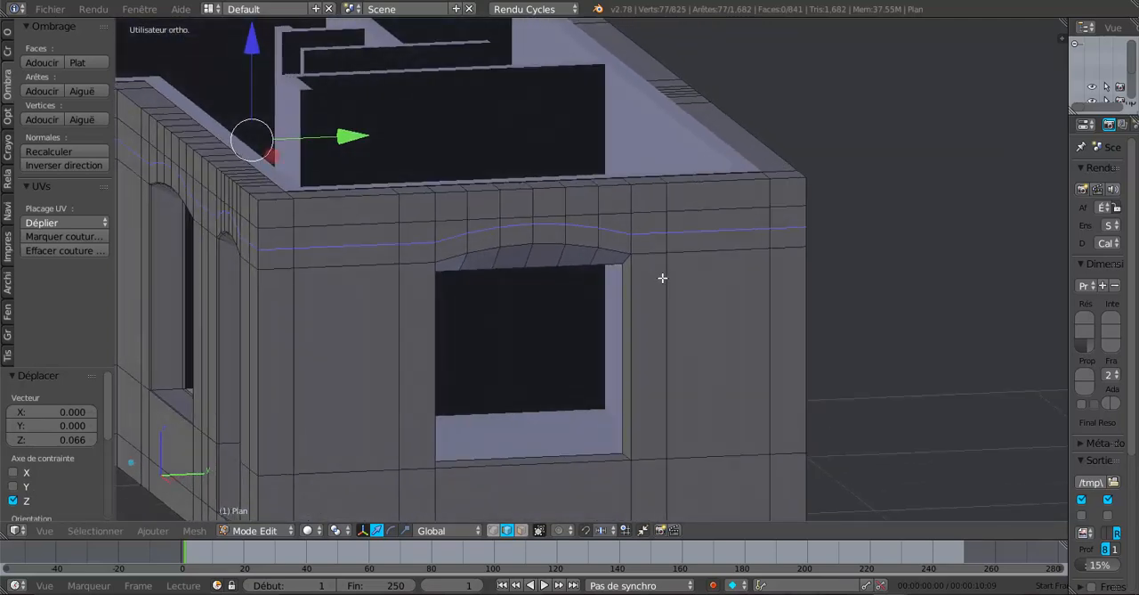
key("ctrl+z")
key("ctrl+z")
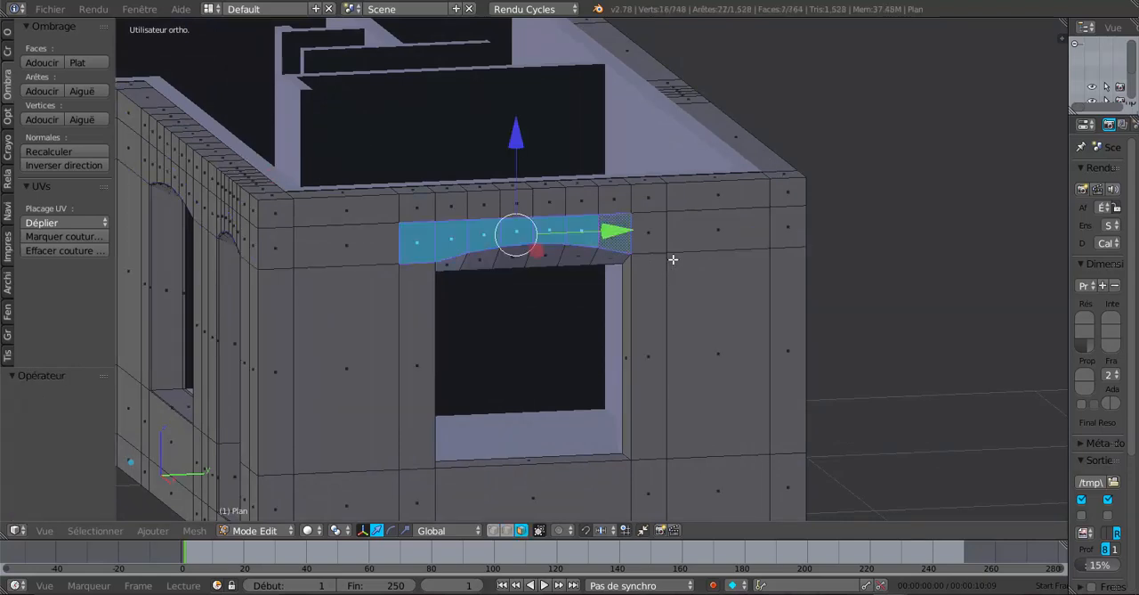
Try a loop cut partway between the arch line and the edge above it, then undo it
scroll(673, 259, "up", 1)
key("ctrl+r")
left_click(690, 216)
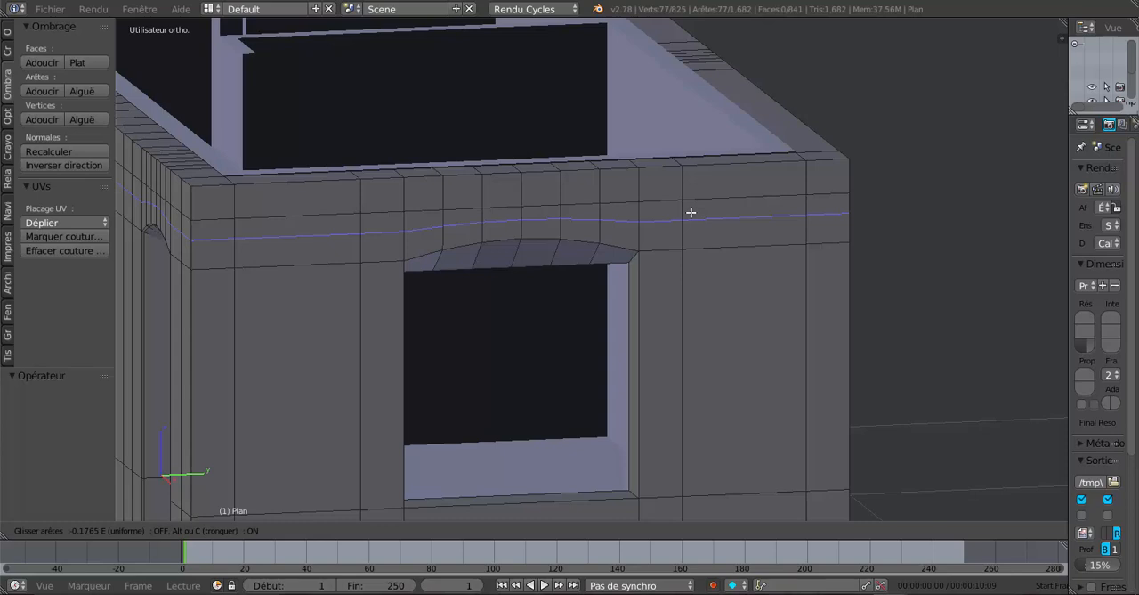
left_click(690, 212)
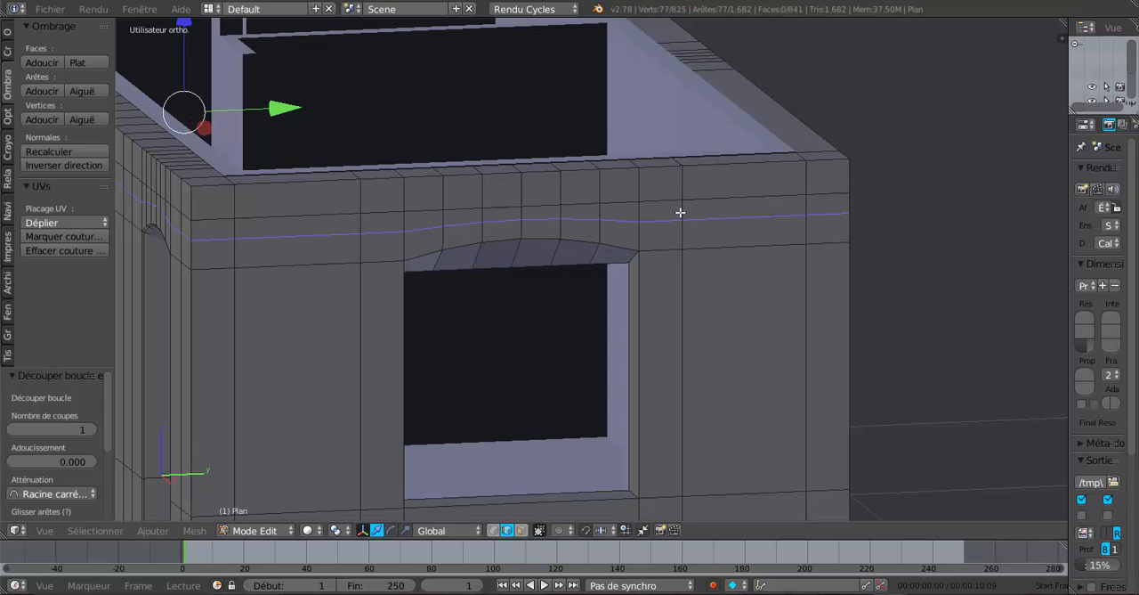
key("ctrl+z")
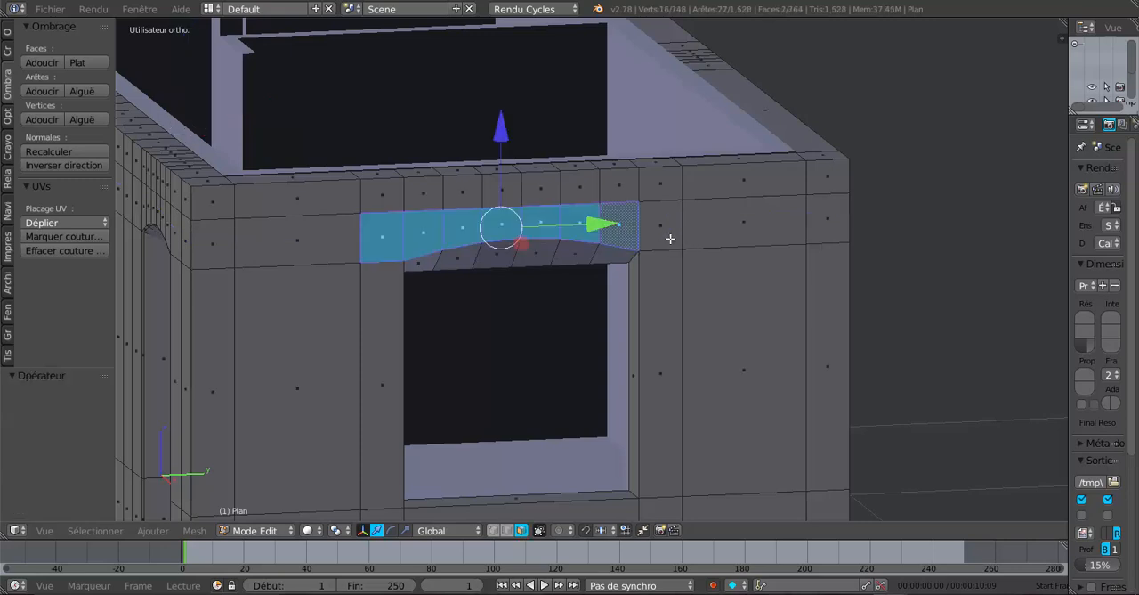
Add a single loop cut, slide it down onto the window arch line, and raise it 0.066 along Z
key("ctrl+r")
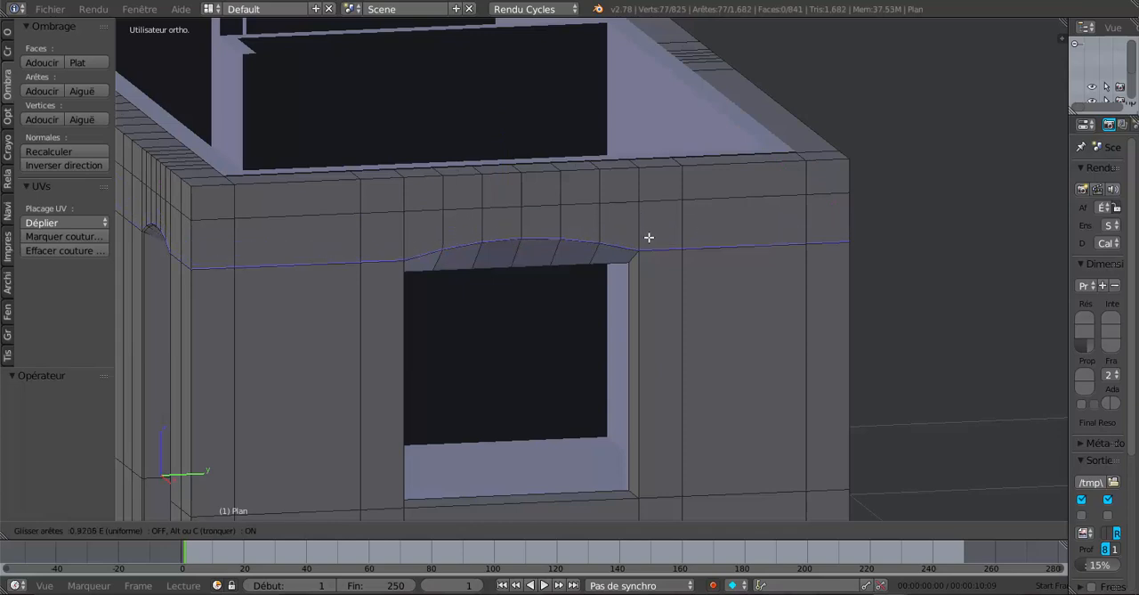
left_click(649, 238)
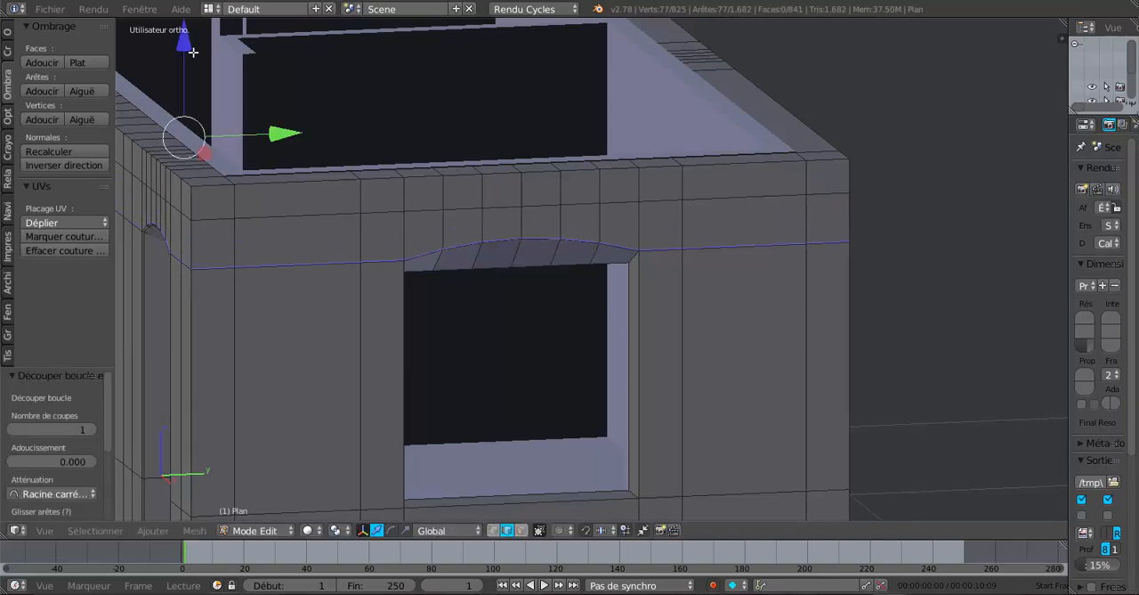
scroll(219, 95, "down", 2)
left_click_drag(305, 78, 309, 66)
scroll(468, 234, "up", 3)
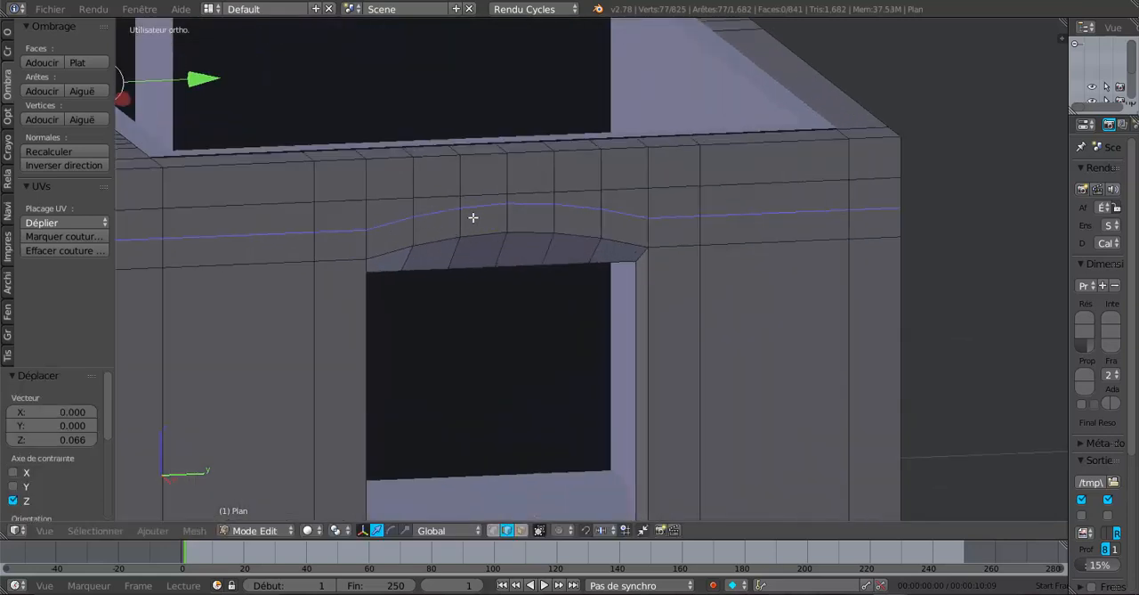
Select the eight faces of the curved band over the end wall's window, including one beyond each side of the opening
left_click(522, 529)
right_click(671, 230)
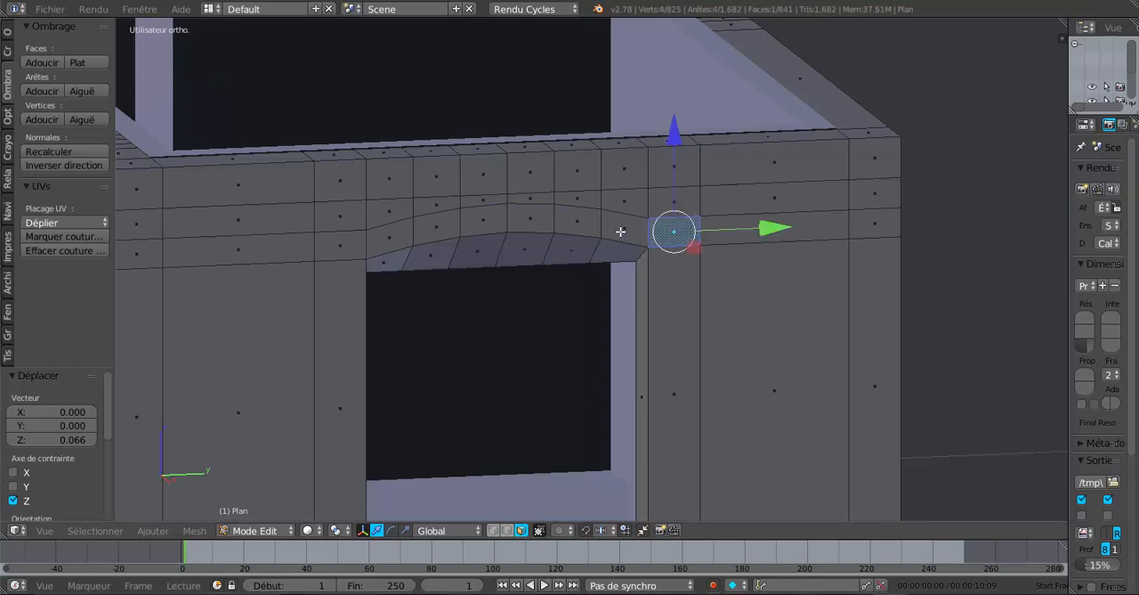
right_click(624, 228, "ctrl")
right_click(529, 222, "ctrl")
right_click(483, 221, "ctrl")
right_click(438, 227, "ctrl")
right_click(388, 237, "ctrl")
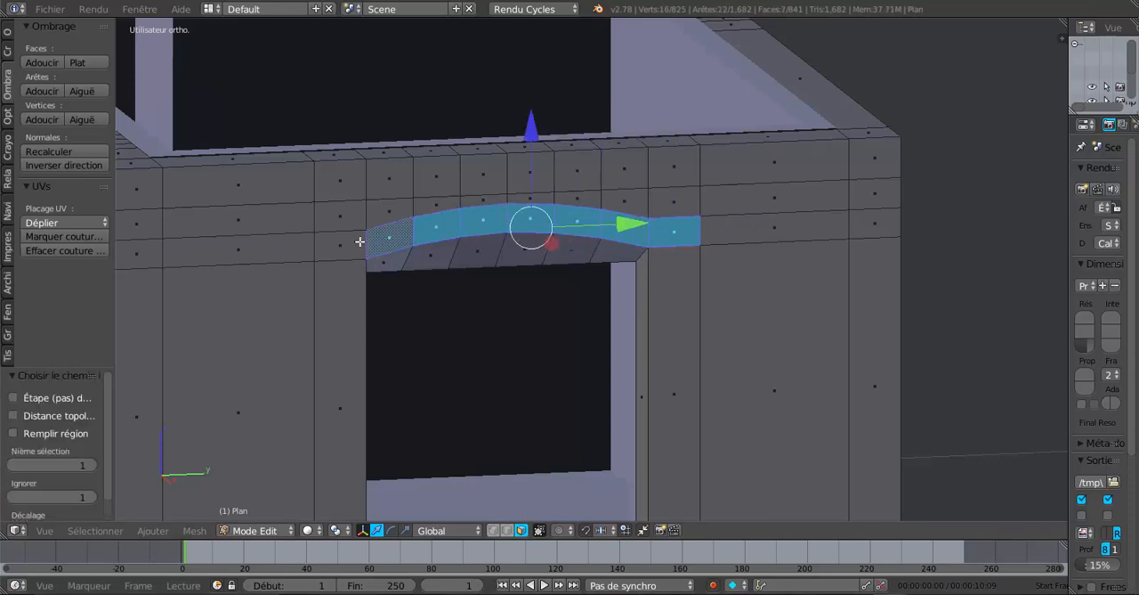
right_click(344, 245, "ctrl")
Extrude the curved lintel band slightly outward along X and check the relief in object mode
scroll(418, 273, "down", 3)
middle_click_drag(418, 274, 668, 322)
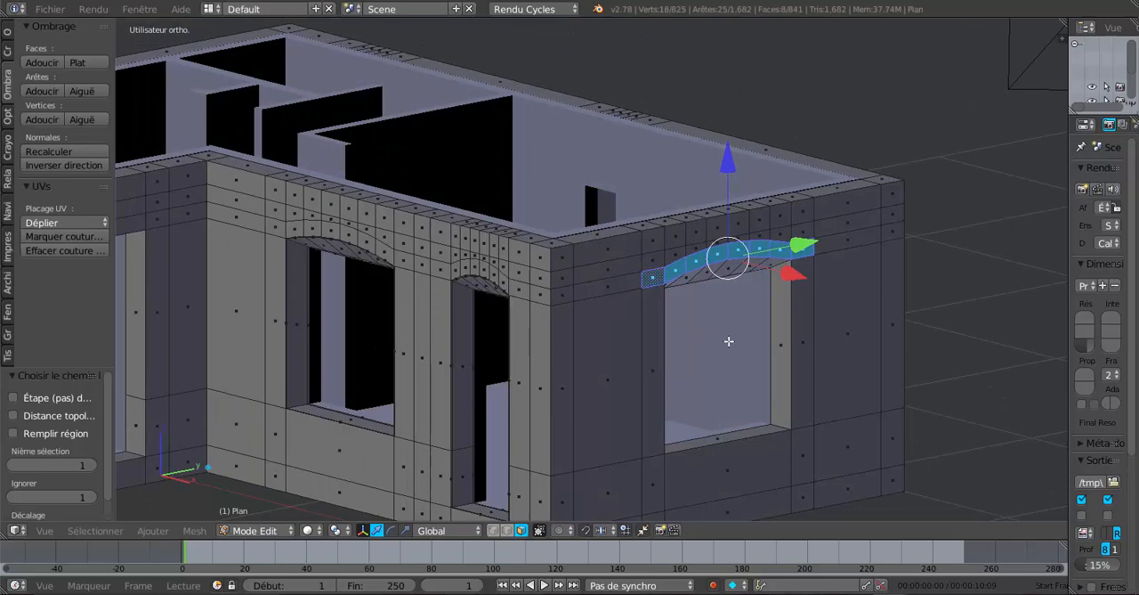
key("e")
right_click(789, 333)
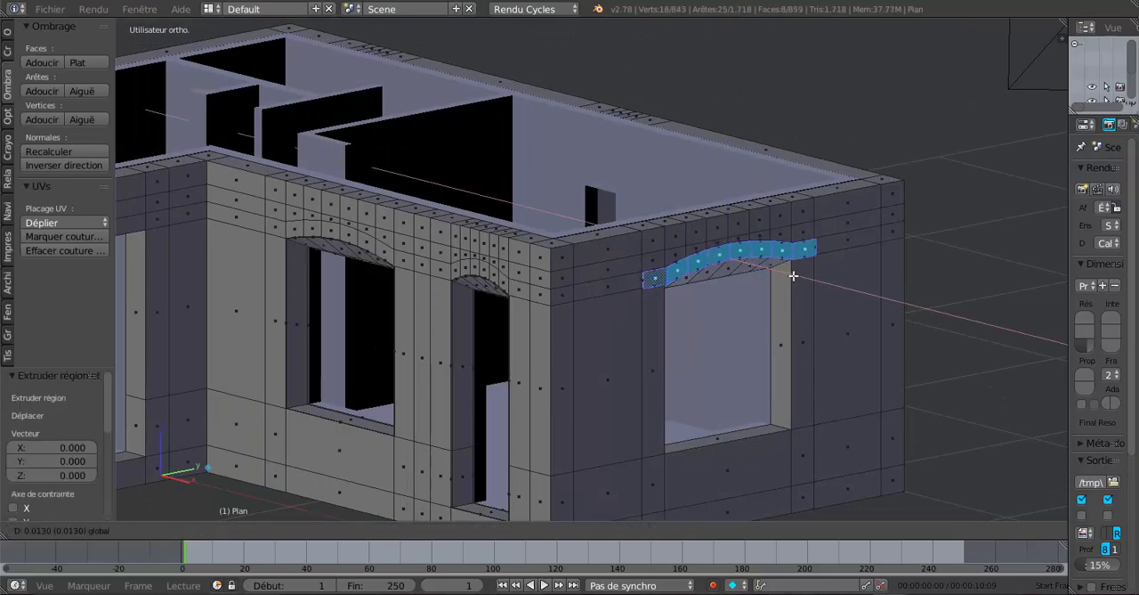
key("Tab")
middle_click_drag(791, 275, 814, 311)
scroll(814, 311, "up", 2)
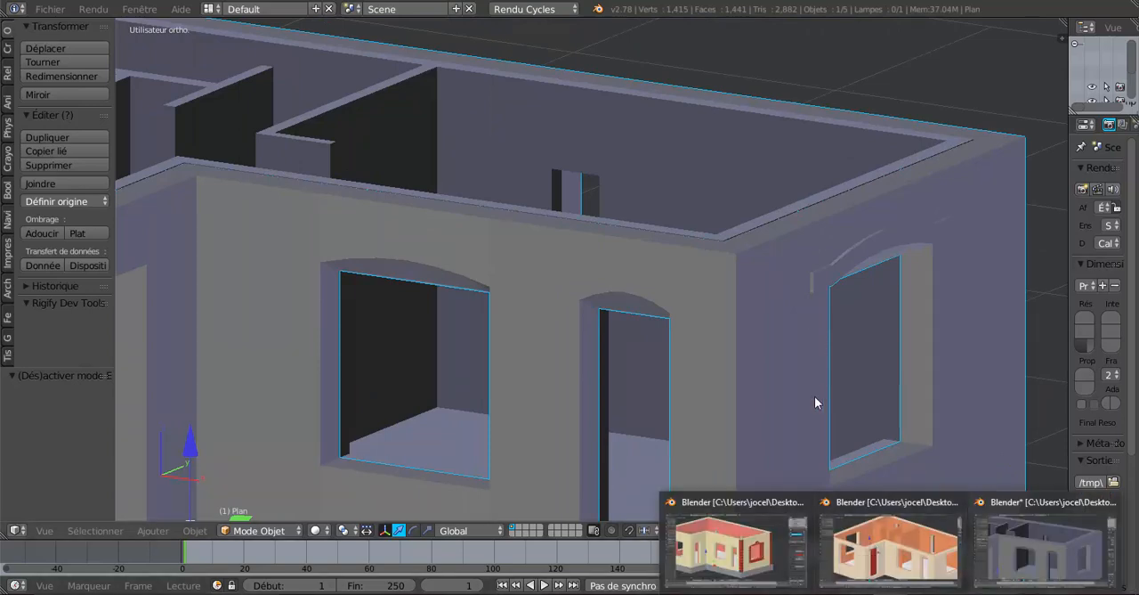
Switch to the Blender window with the coloured finished house to examine its window surround, then resume editing the exterior walls
left_click(735, 570)
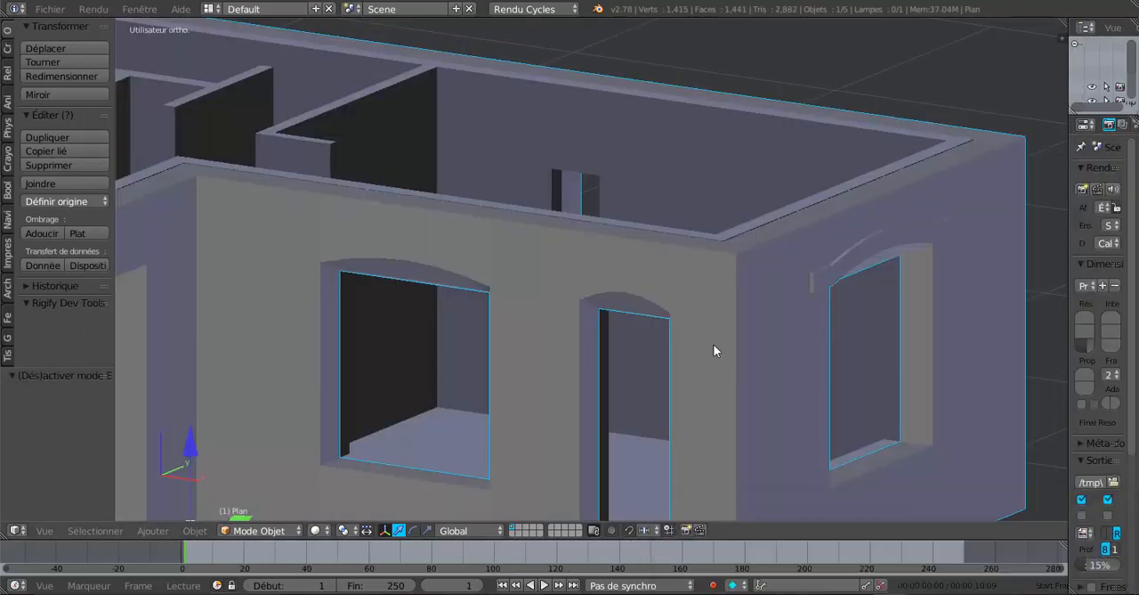
middle_click_drag(713, 344, 634, 291)
key("Tab")
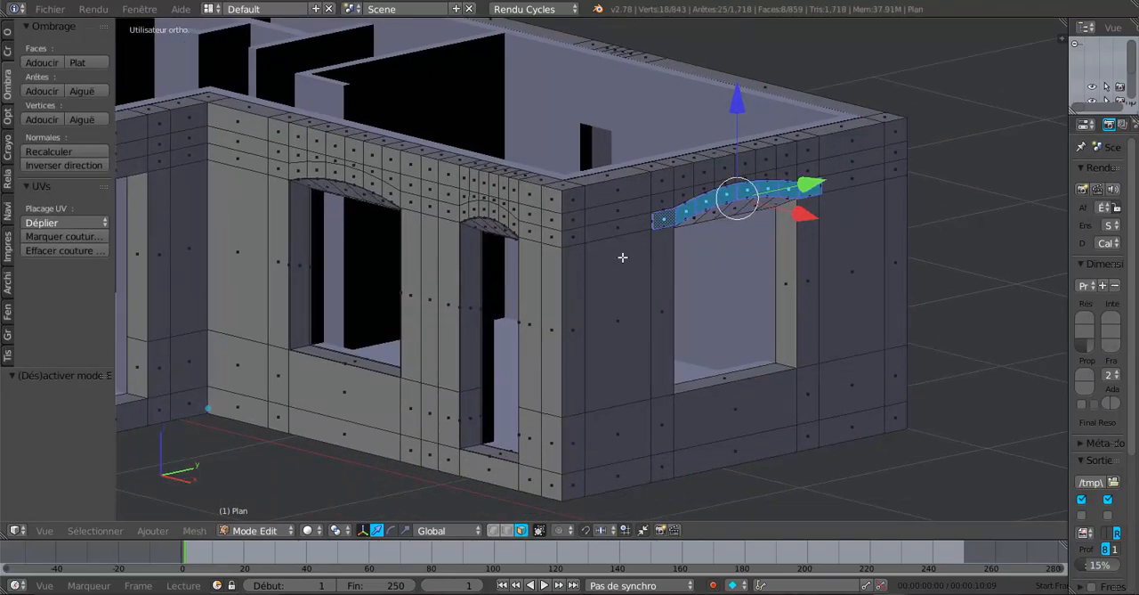
Add five evenly spaced horizontal loop cuts to the wall section between the near corner and the end wall's window
scroll(608, 266, "up", 1)
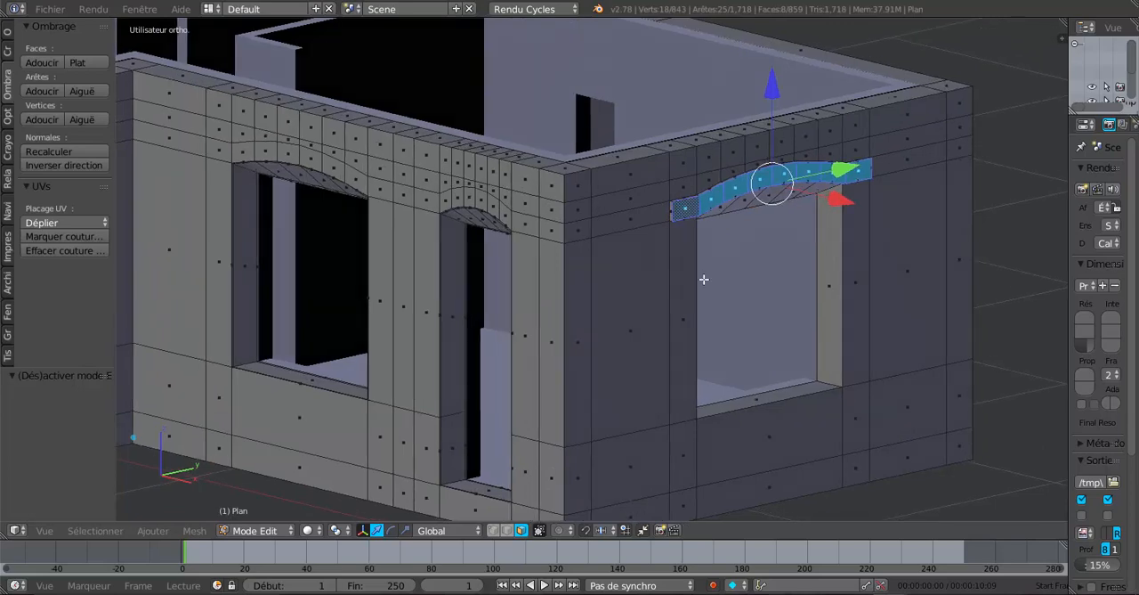
middle_click_drag(702, 288, 604, 285)
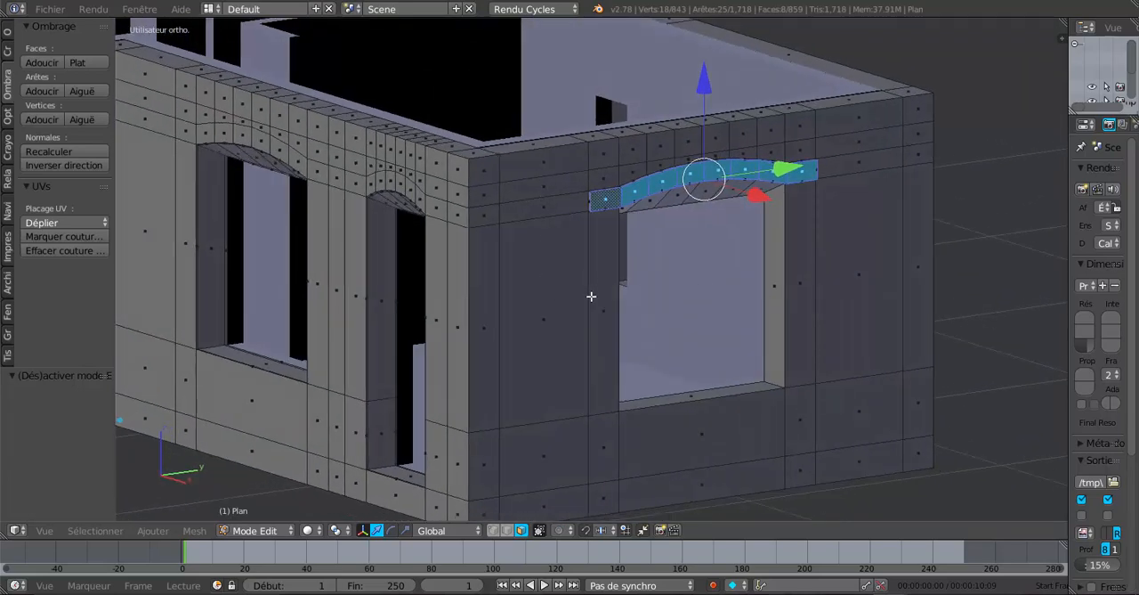
key("ctrl+r")
scroll(591, 295, "up", 3)
scroll(591, 296, "up", 2)
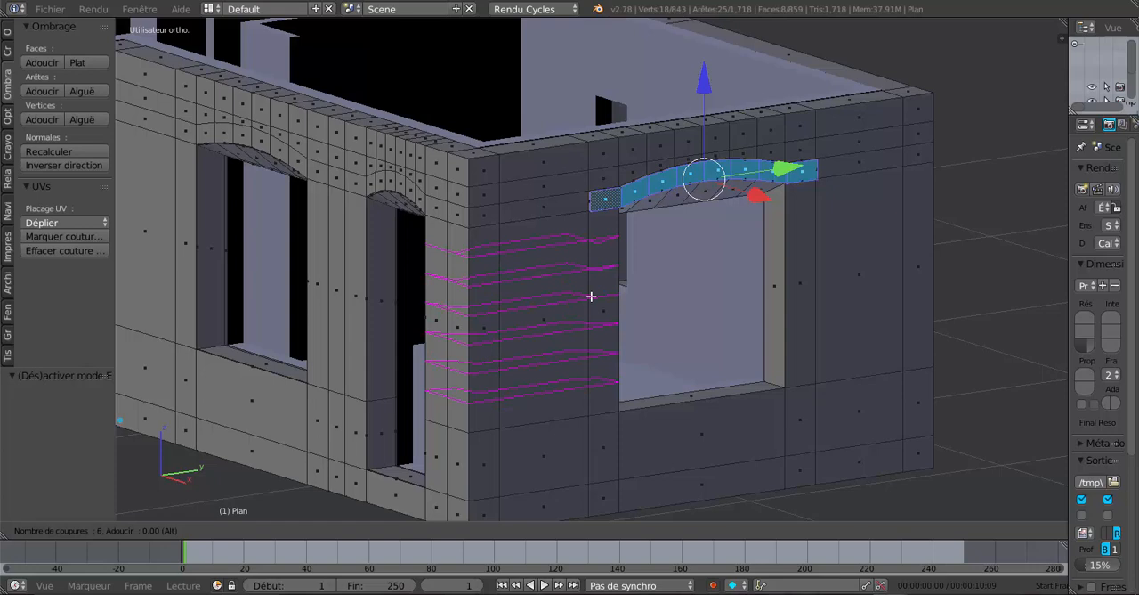
scroll(591, 295, "down", 1)
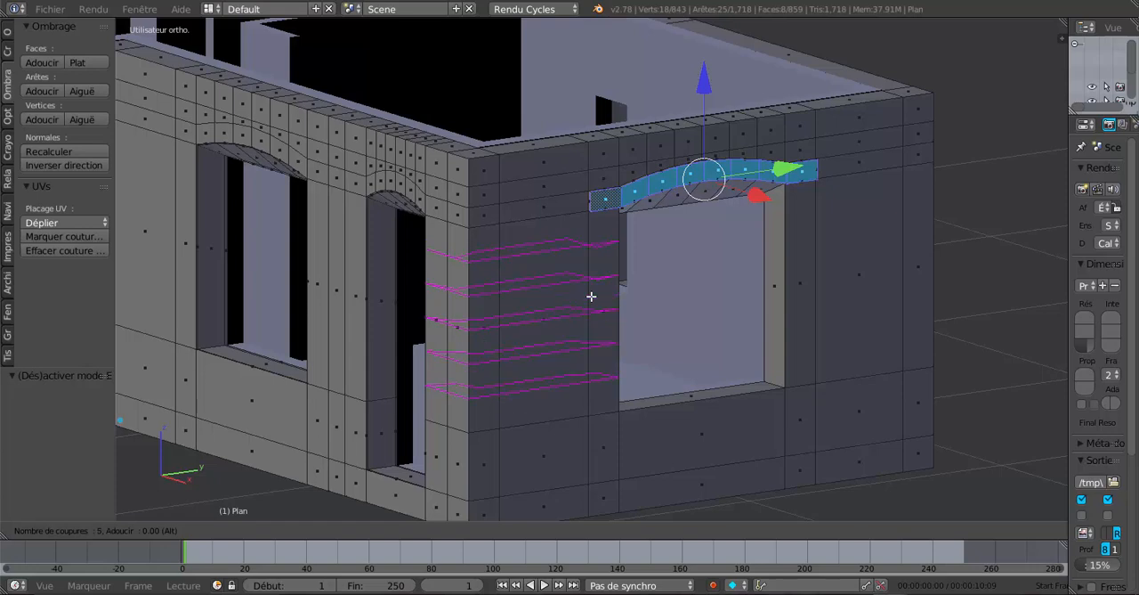
left_click(591, 295)
right_click(591, 295)
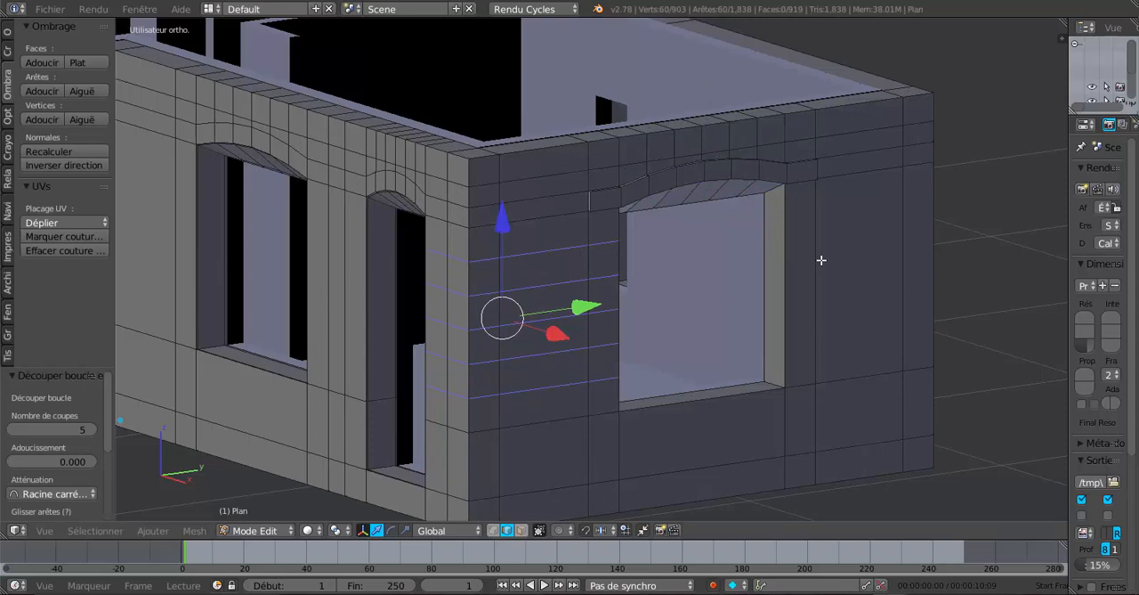
Add five evenly spaced horizontal loop cuts to the wall section between the end wall's window and the far corner
key("ctrl+r")
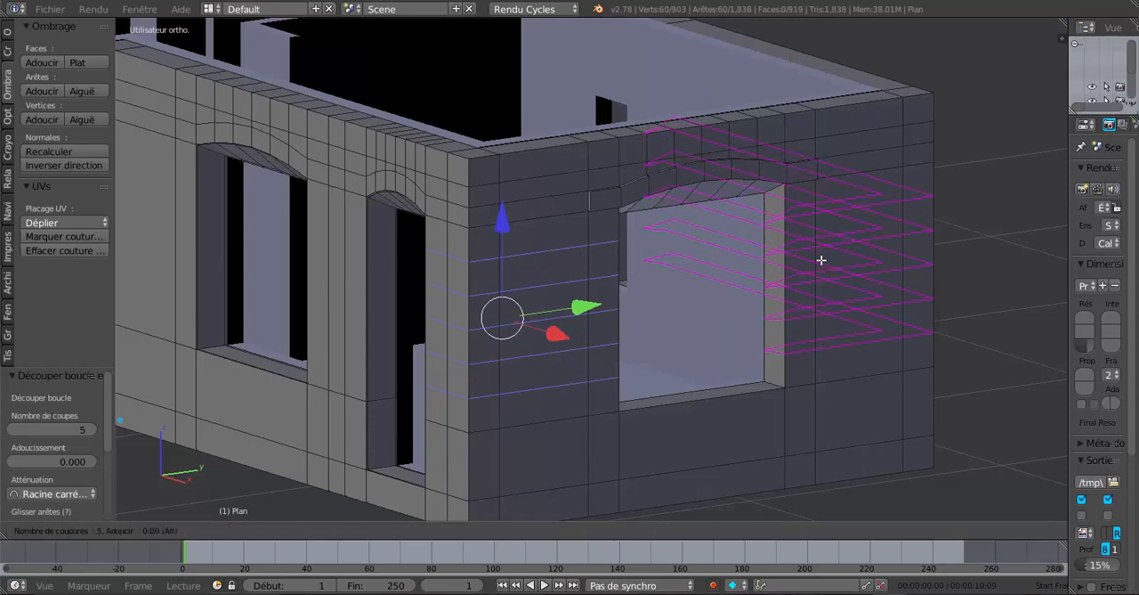
scroll(821, 260, "up", 1)
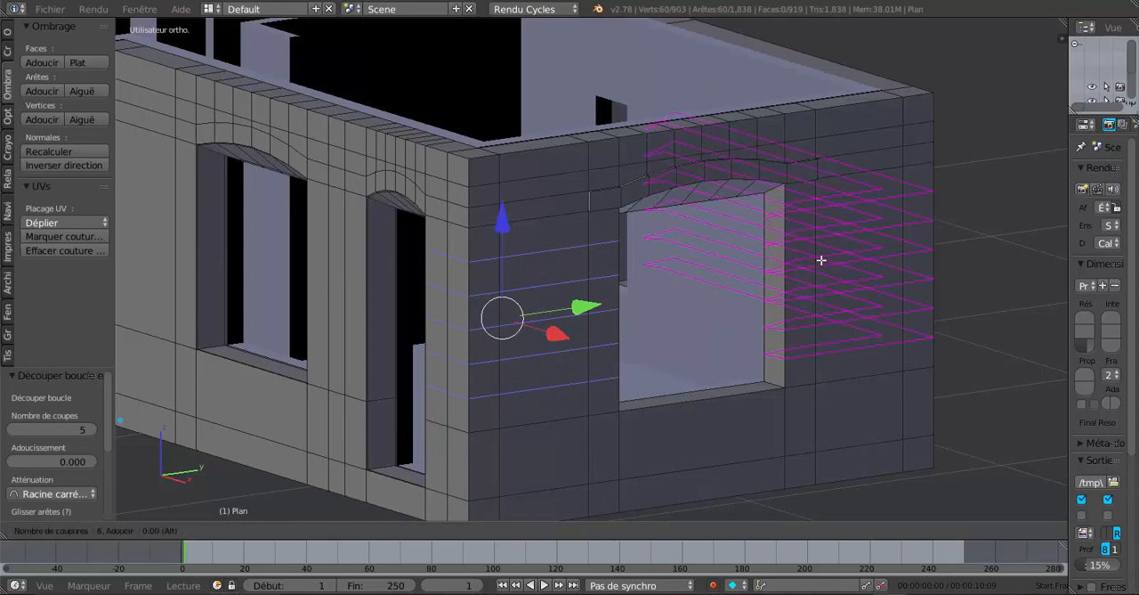
scroll(821, 260, "down", 1)
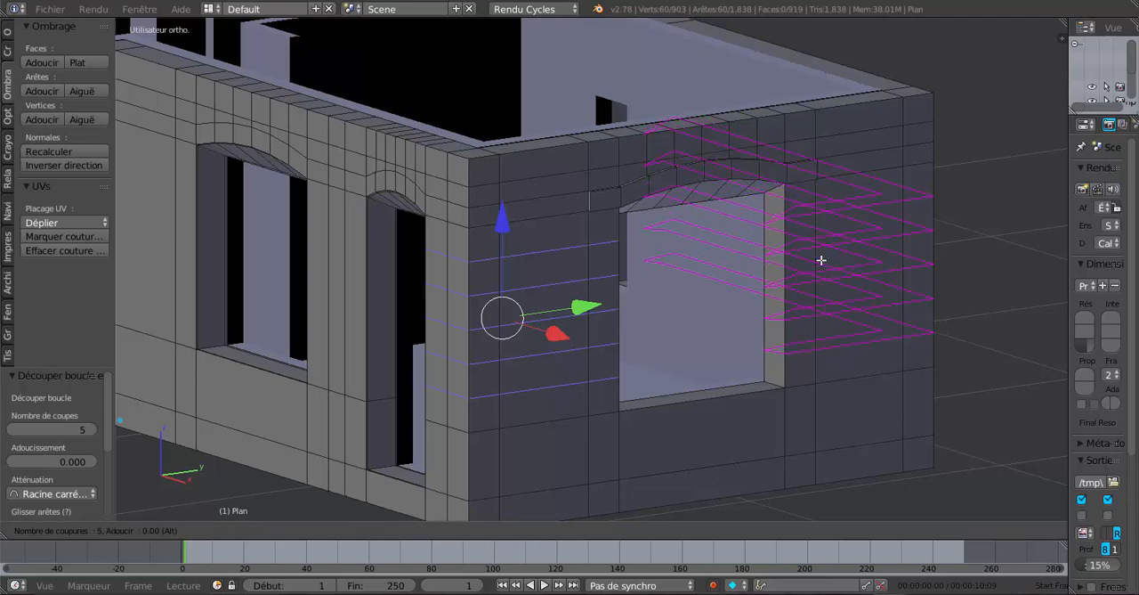
left_click(820, 260)
right_click(821, 259)
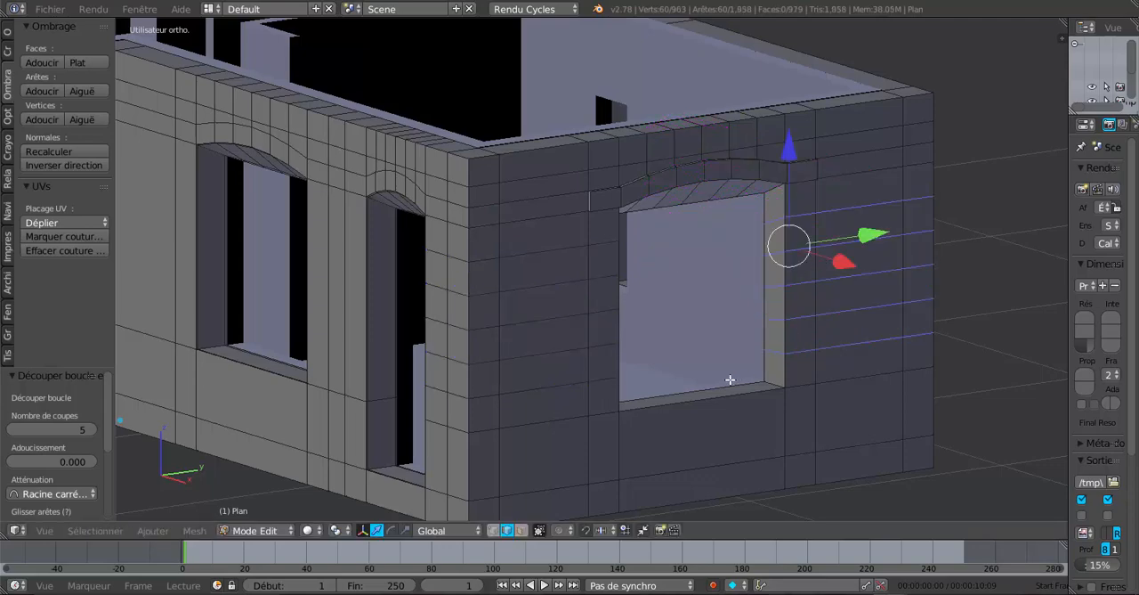
Switch to face selection and select the column of six faces bordering the end wall's window on the far-corner side
middle_click_drag(730, 381, 769, 374)
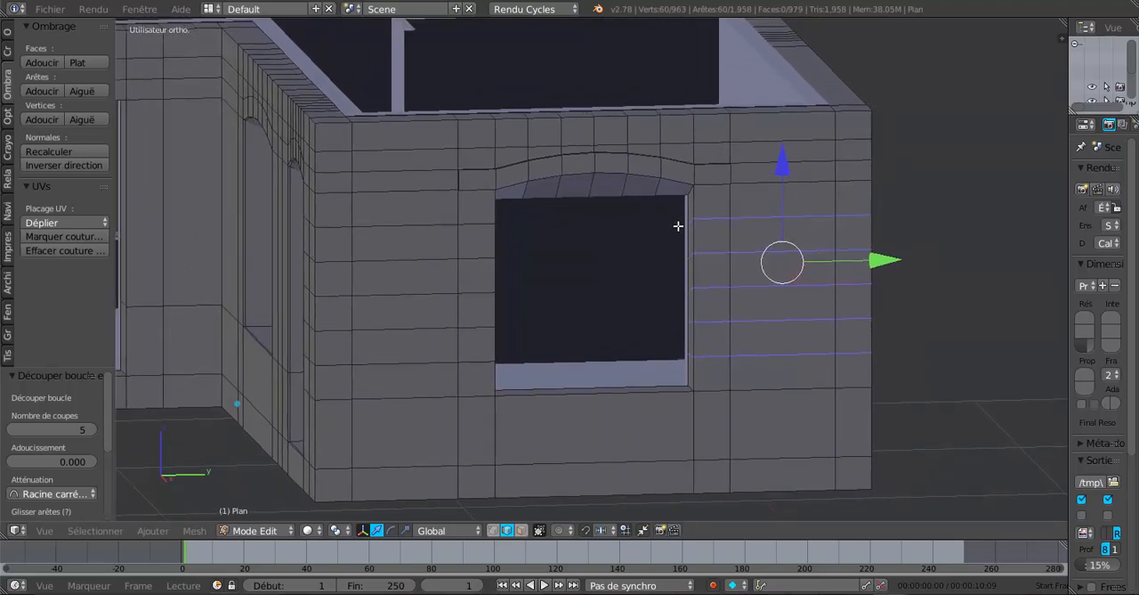
middle_click_drag(679, 226, 694, 239)
scroll(541, 269, "up", 1)
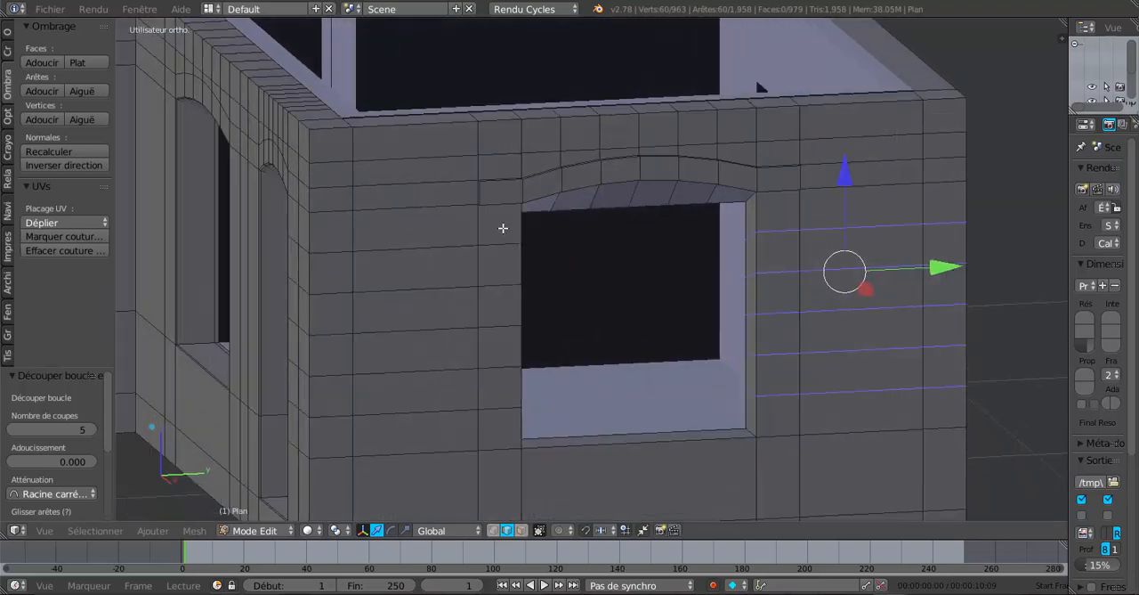
middle_click_drag(702, 470, 712, 442)
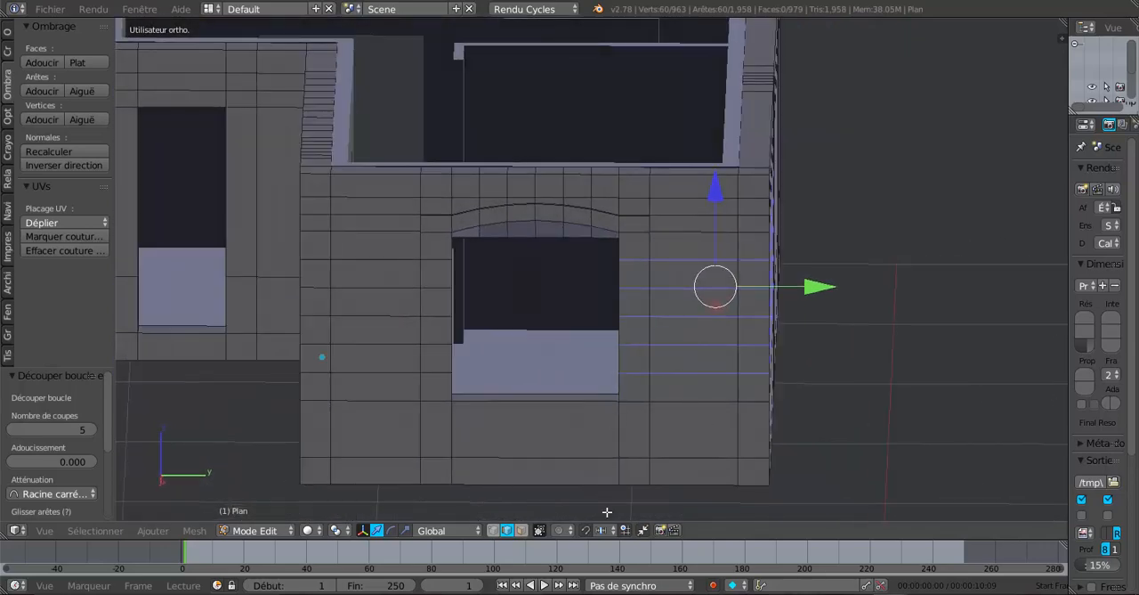
left_click(559, 531)
left_click(568, 502)
left_click(522, 531)
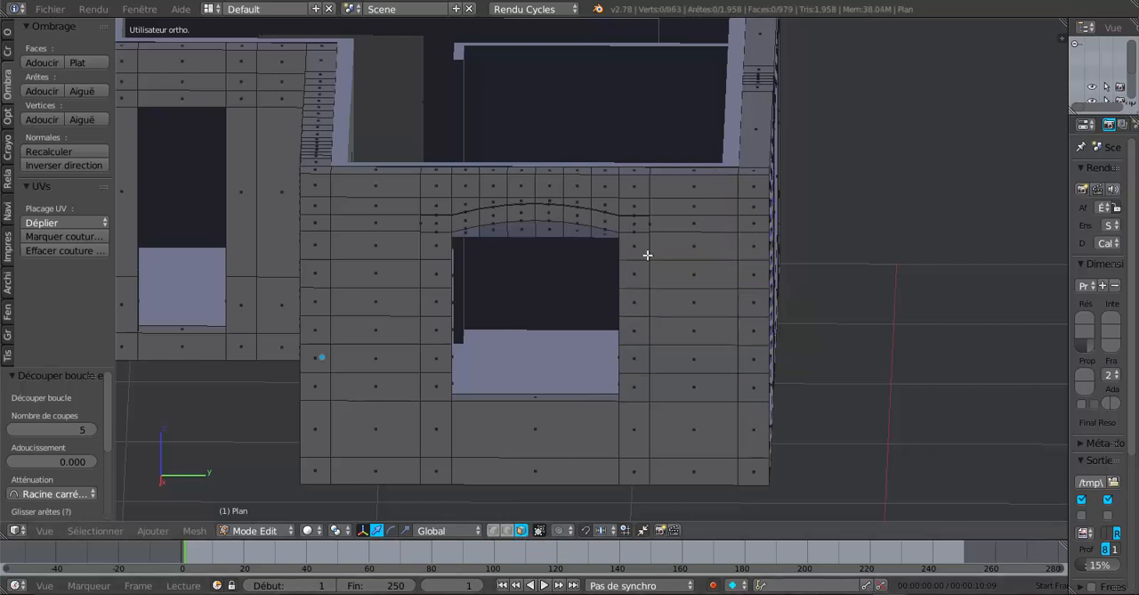
middle_click_drag(636, 296, 743, 281)
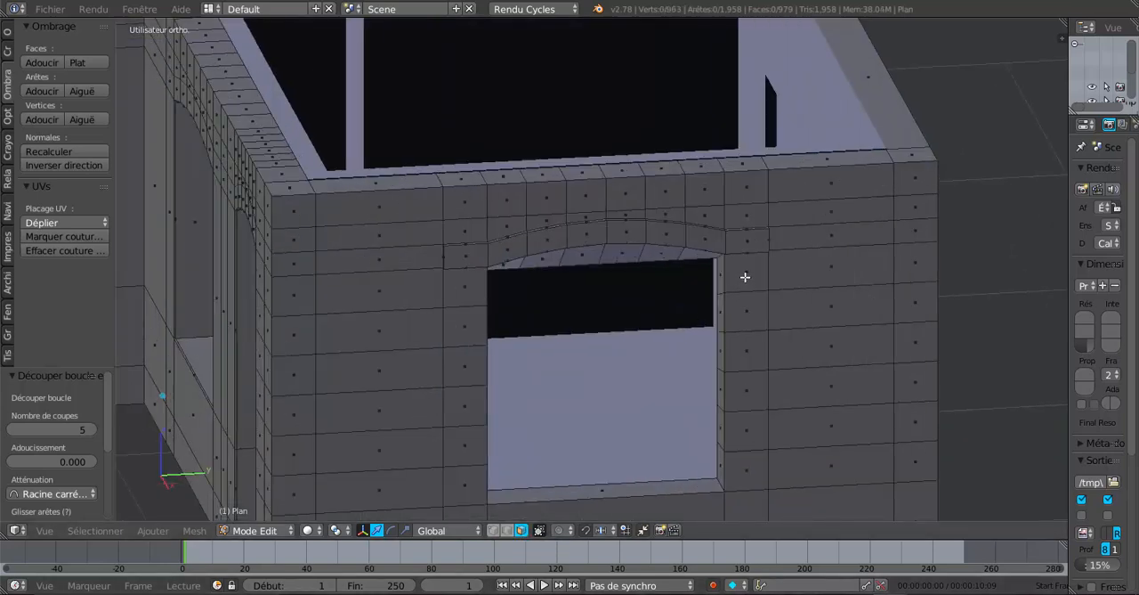
right_click(745, 277)
right_click(745, 317, "shift")
right_click(747, 354, "shift")
right_click(748, 421, "shift")
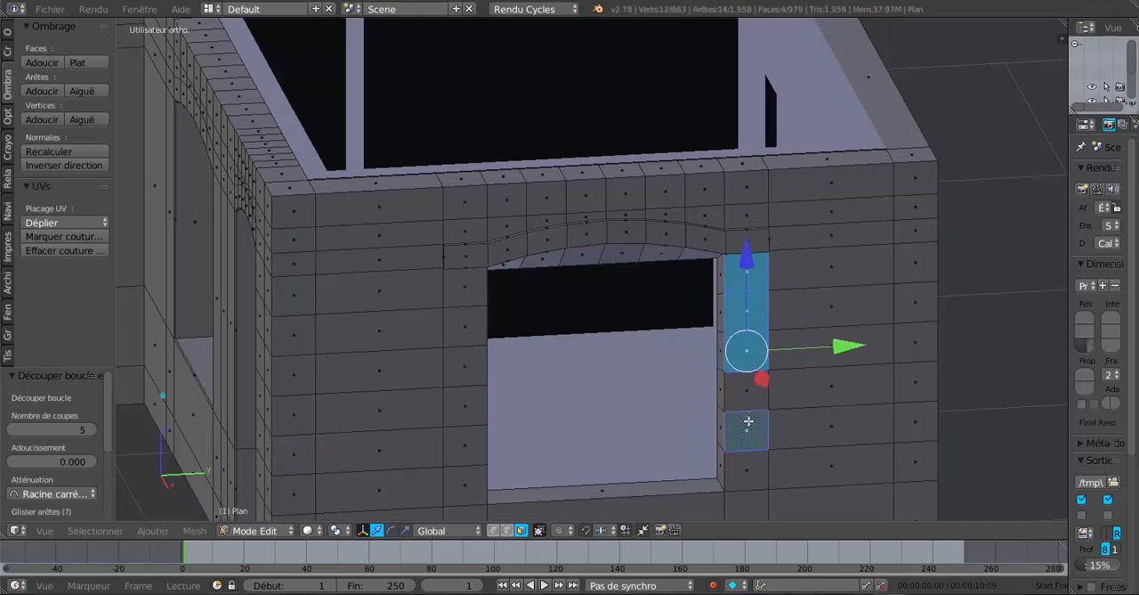
right_click(748, 469, "shift")
right_click(748, 392, "shift")
Add the matching column of six faces on the near-corner side of the window to the selection
right_click(464, 299, "shift")
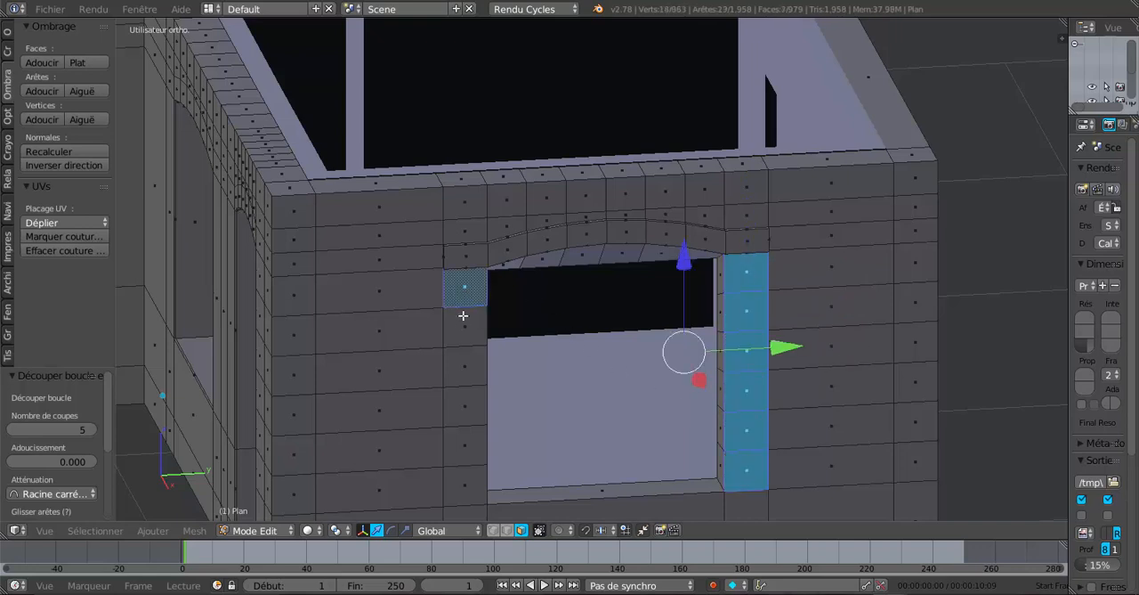
right_click(463, 326, "shift")
right_click(459, 364, "shift")
right_click(461, 406, "shift")
right_click(460, 445, "shift")
right_click(461, 483, "shift")
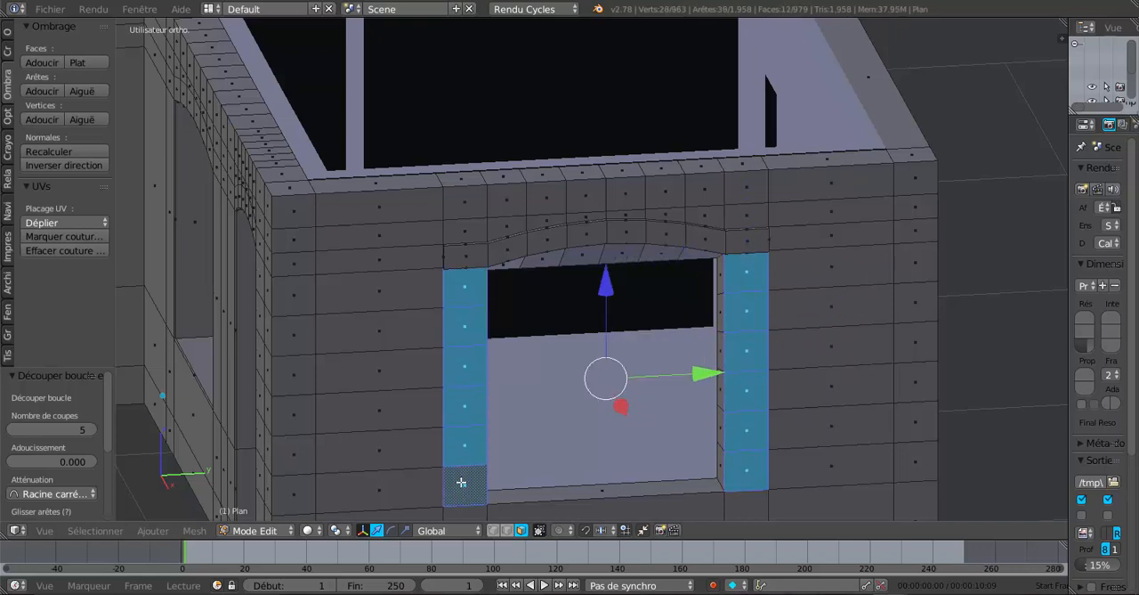
Inset the twelve selected faces beside the window with a thickness of 0.01
scroll(466, 466, "down", 2)
middle_click_drag(548, 415, 568, 413)
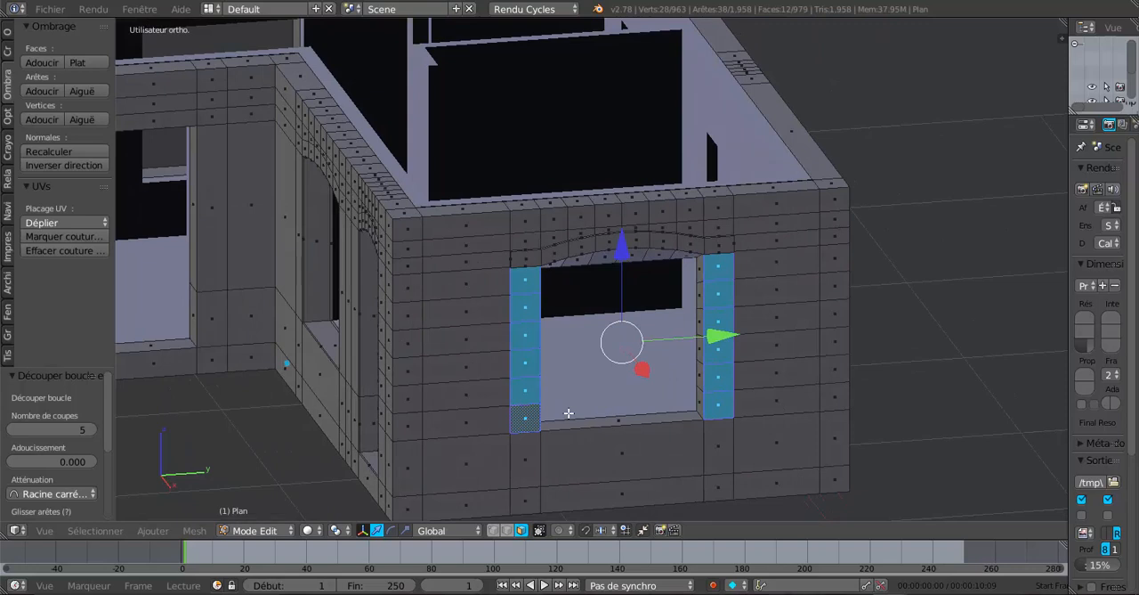
key("i")
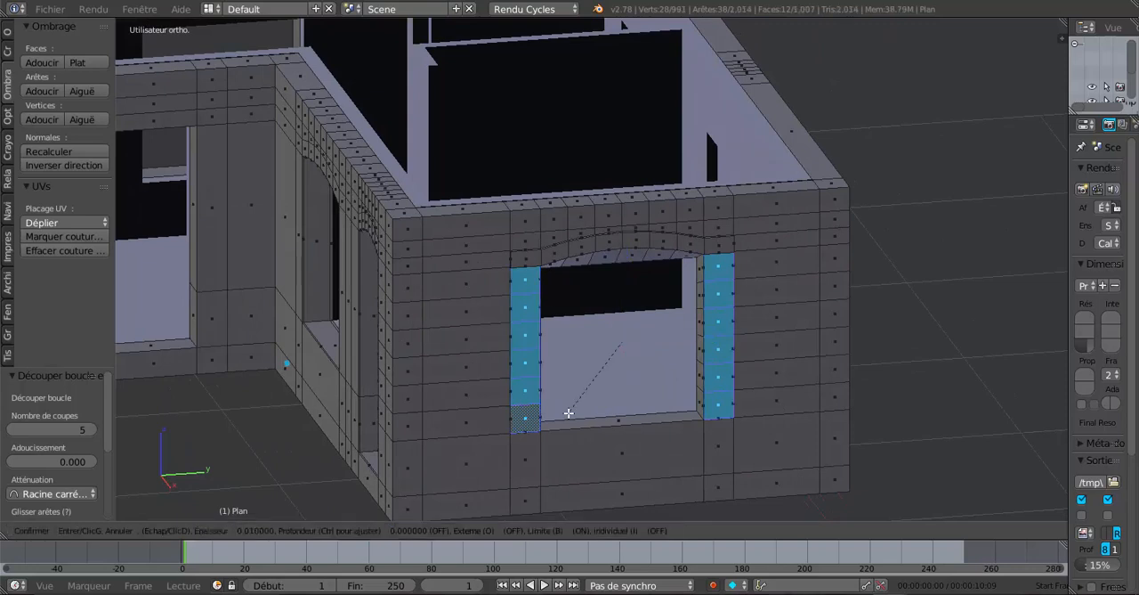
left_click(569, 413)
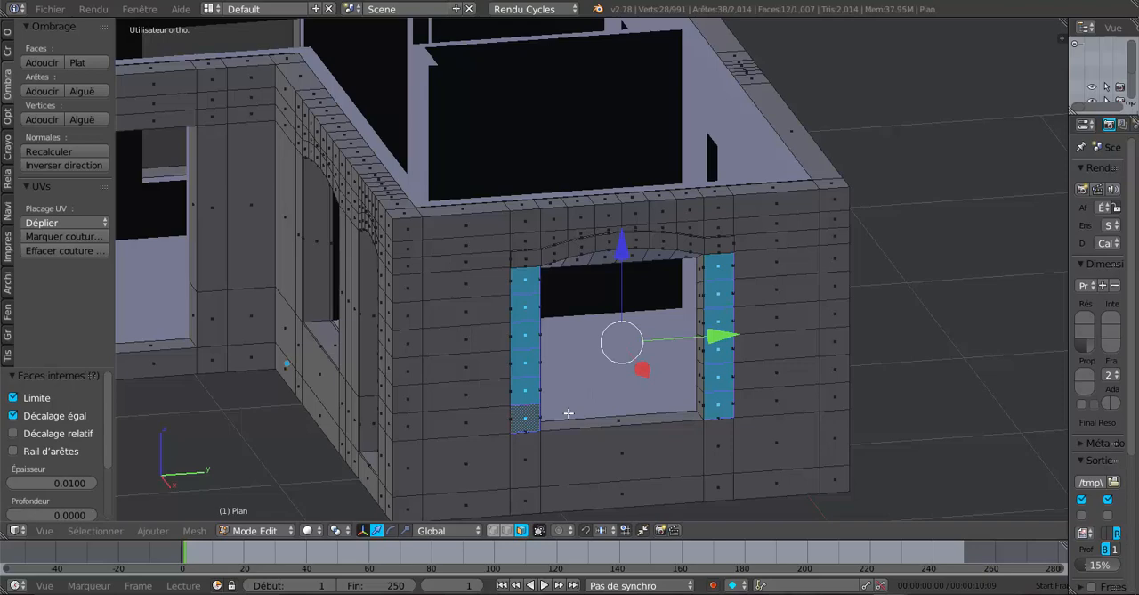
Enlarge the inset's settings area and make the inset apply to each face individually
scroll(705, 435, "up", 1)
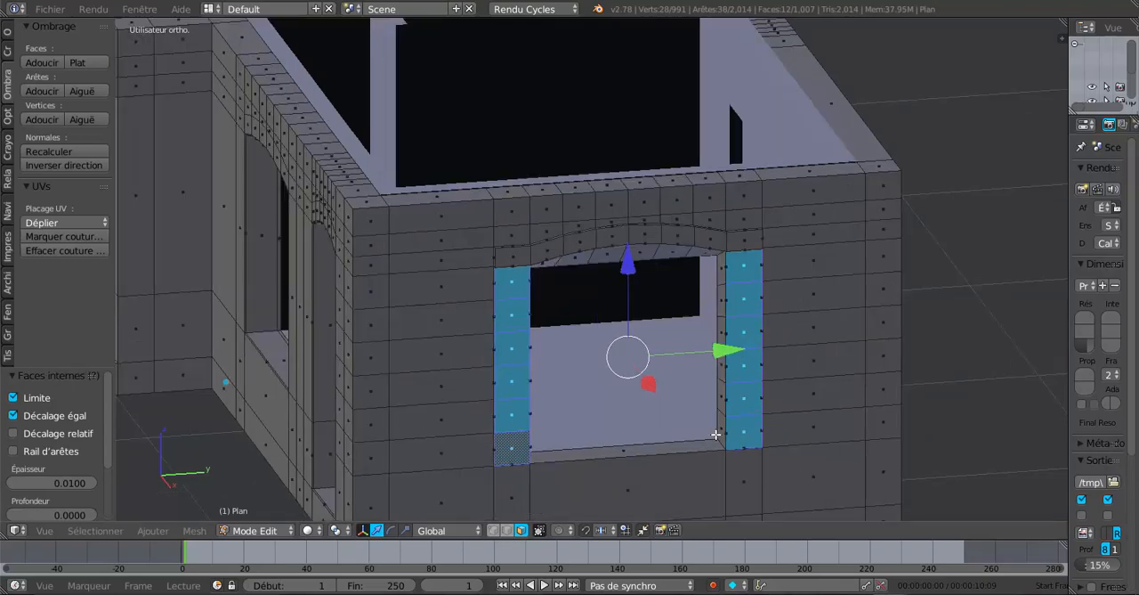
mouse_move(675, 438)
middle_mouse_down()
mouse_move(646, 428)
mouse_move(679, 424)
middle_mouse_up()
scroll(679, 424, "up", 1)
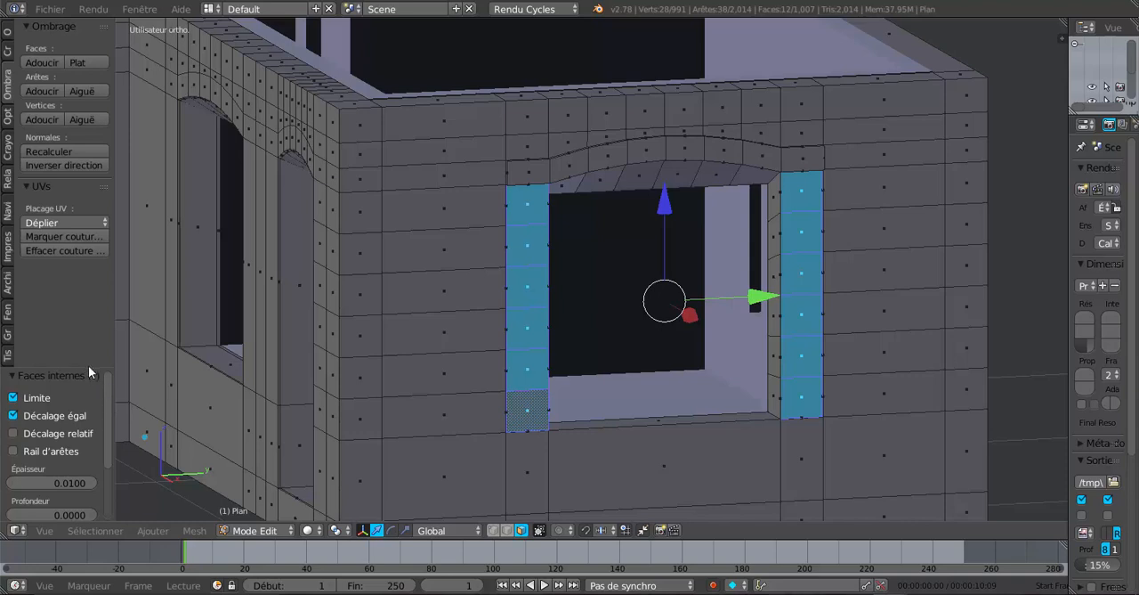
left_click_drag(87, 367, 89, 165)
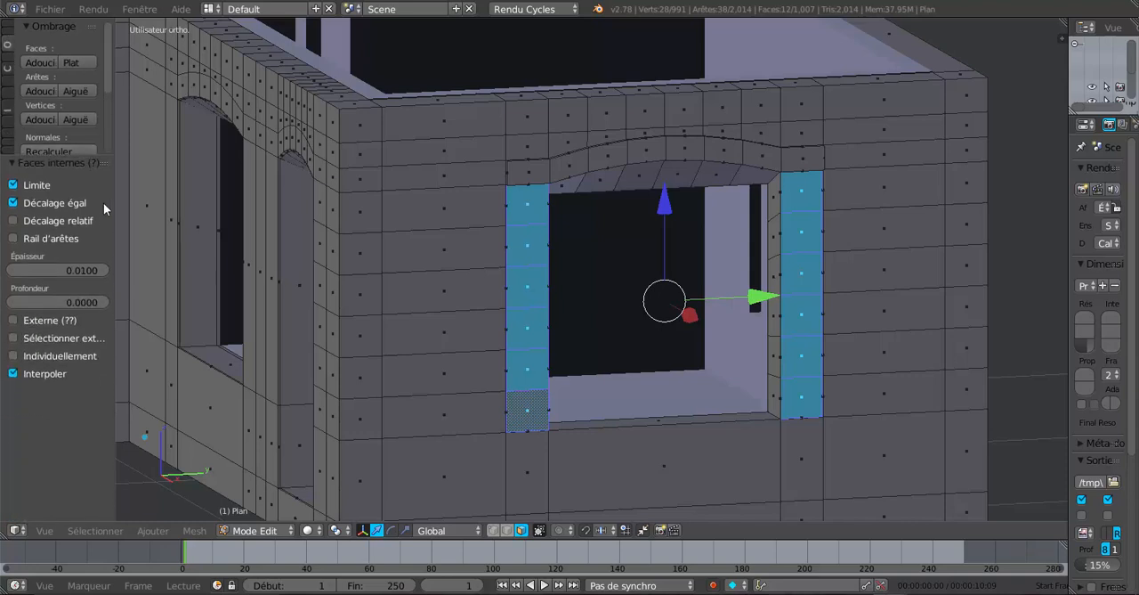
left_click_drag(114, 214, 158, 214)
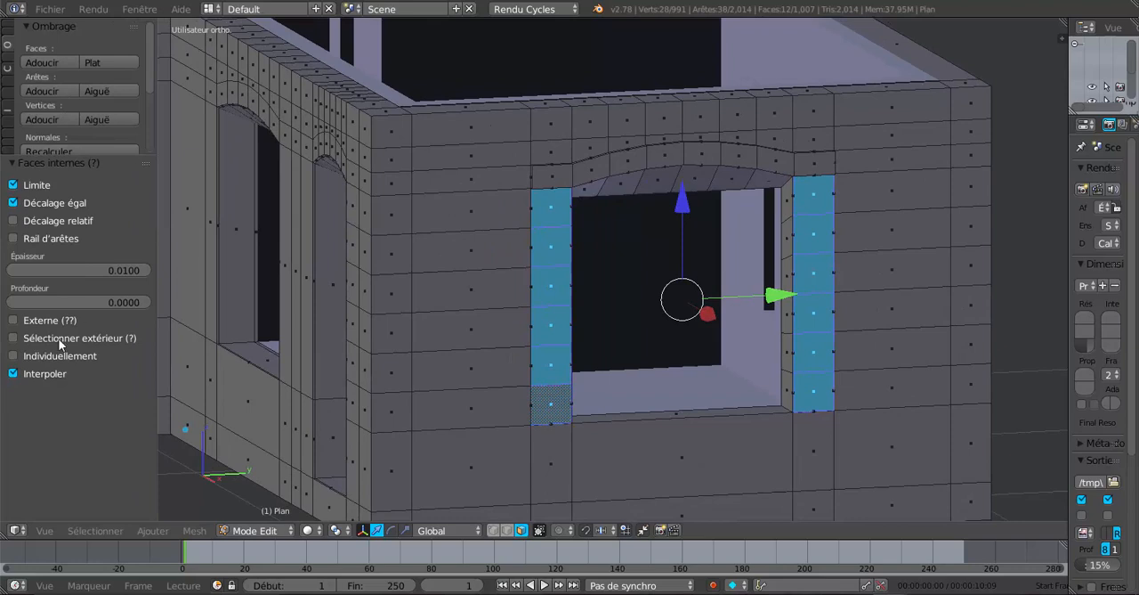
left_click(13, 356)
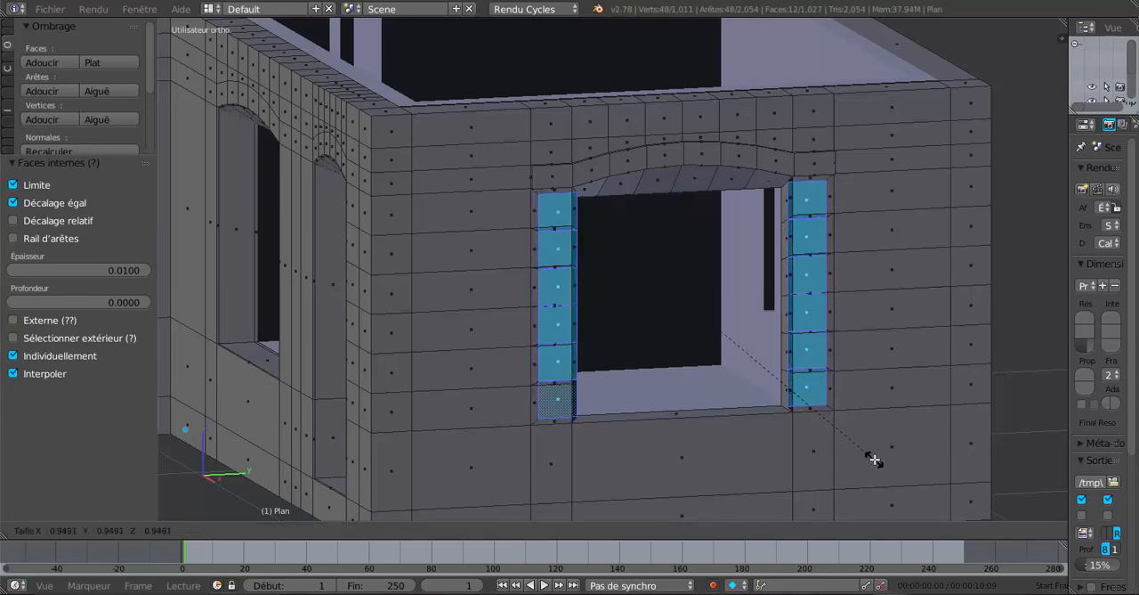
Set the pivot point to individual origins and scale the twelve inset faces to 0.924
middle_click_drag(864, 466, 761, 480)
scroll(759, 486, "up", 2)
left_click(337, 531)
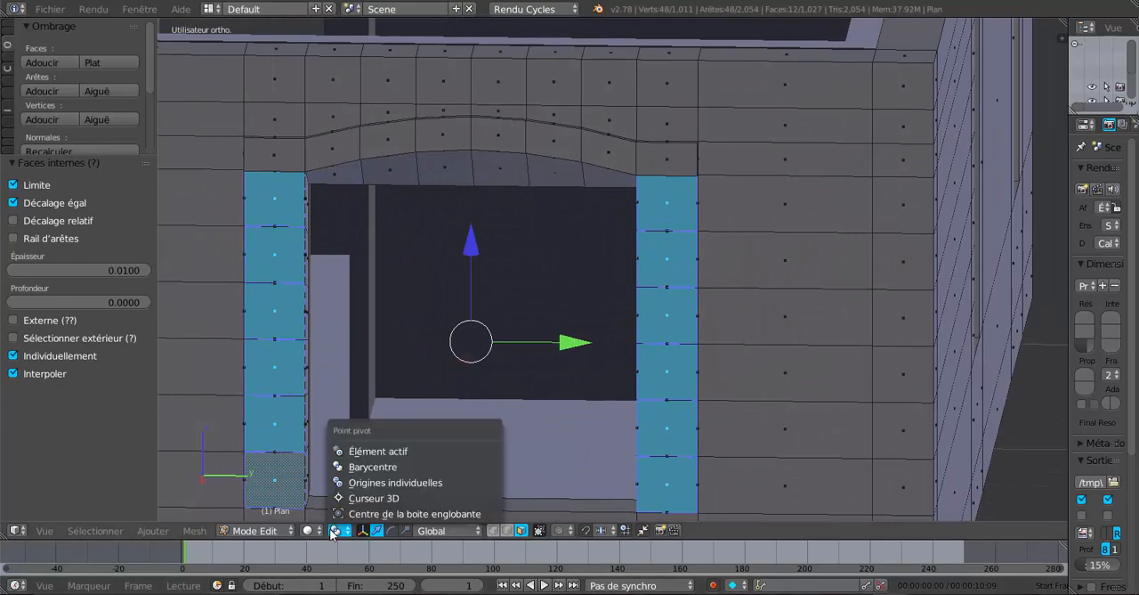
left_click(364, 482)
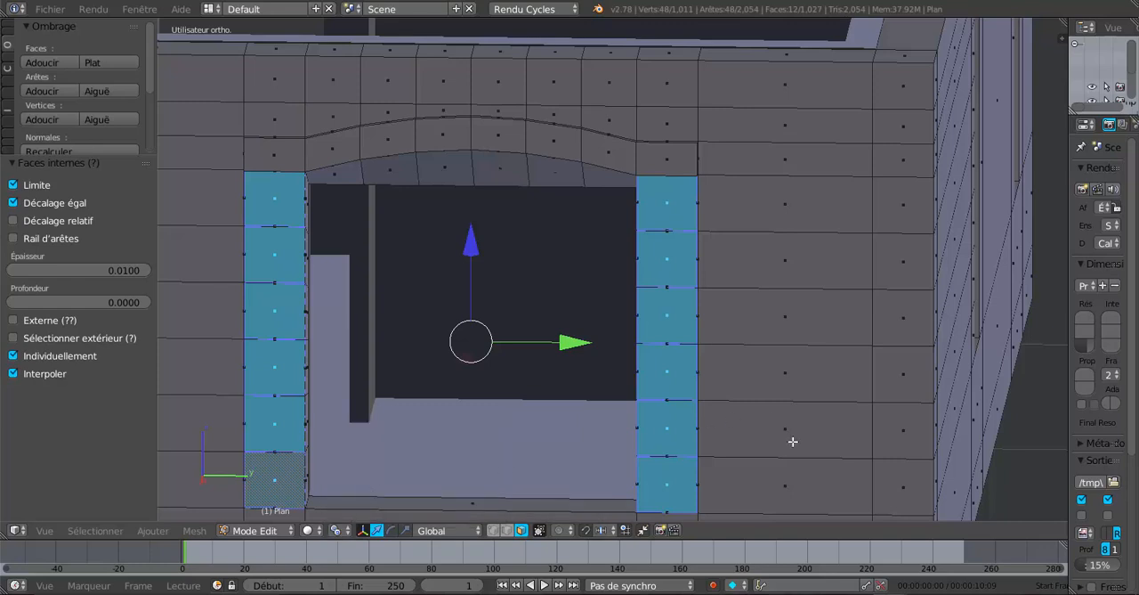
key("s")
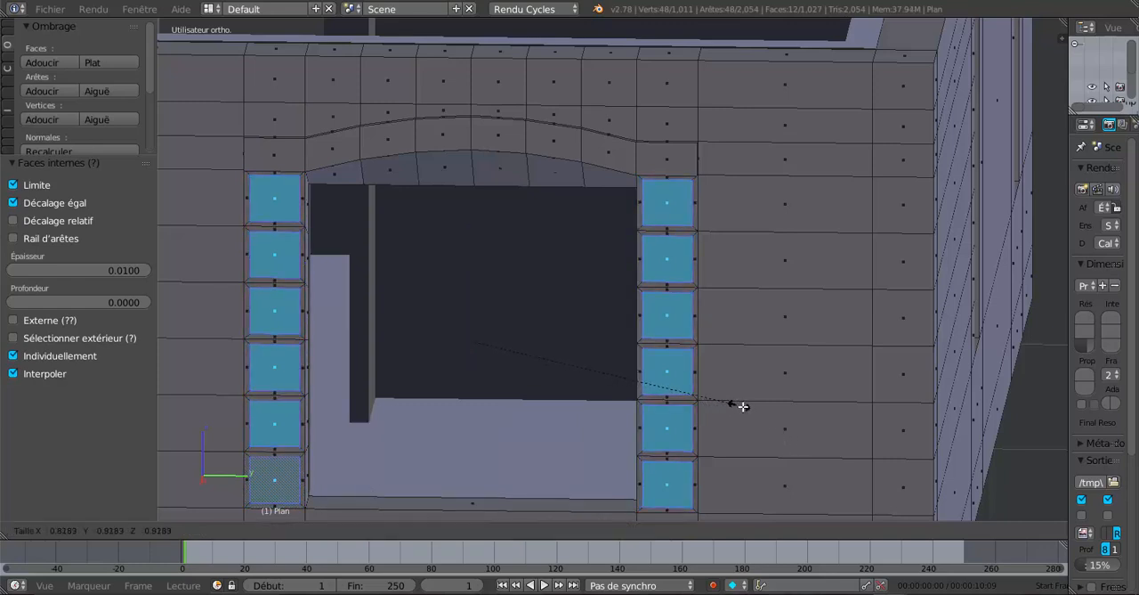
left_click(770, 420)
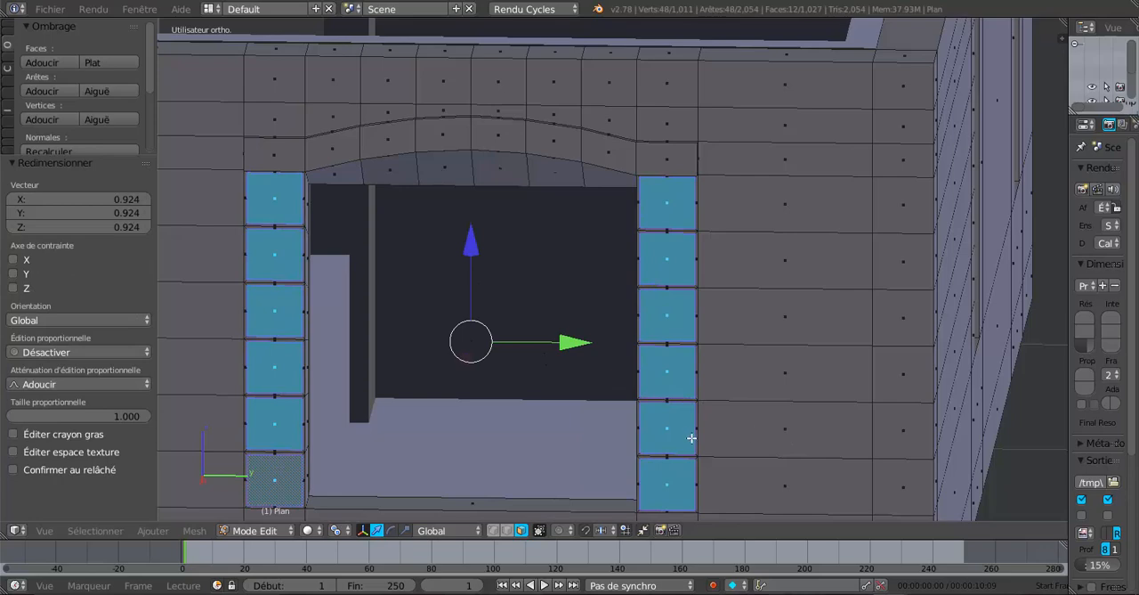
middle_click_drag(702, 438, 570, 385)
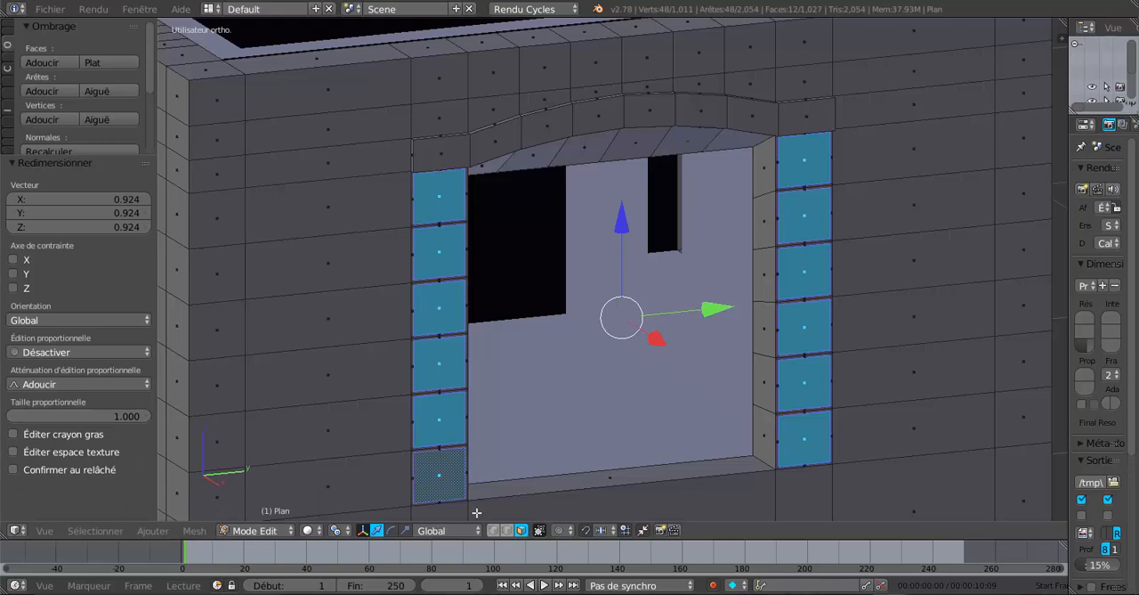
Extrude the twelve selected faces beside the window and move them 0.012 outward along X
left_click(336, 530)
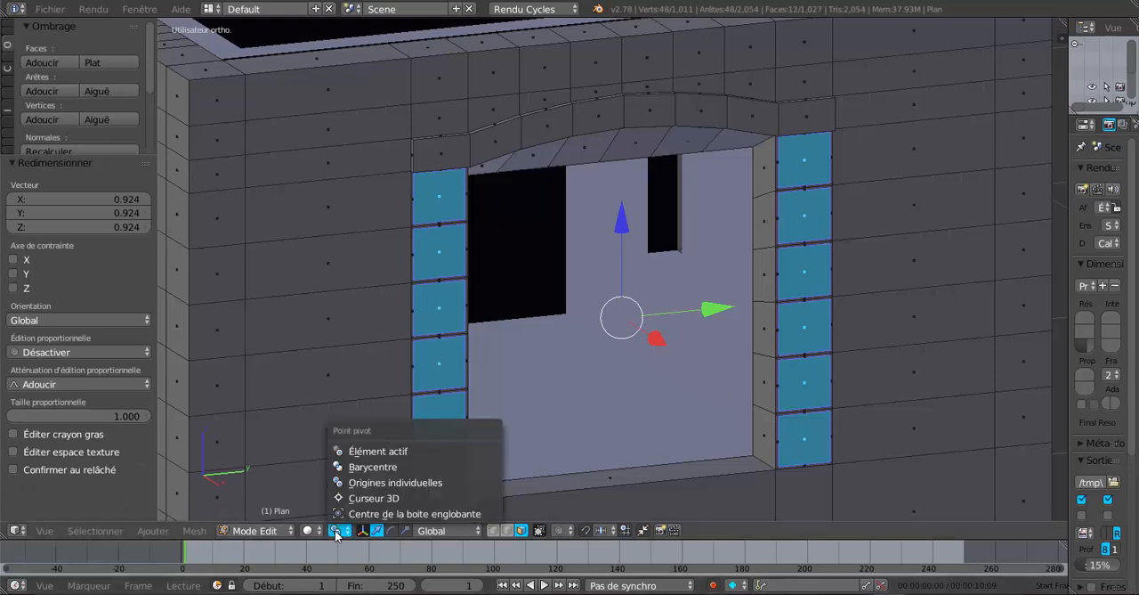
left_click(381, 467)
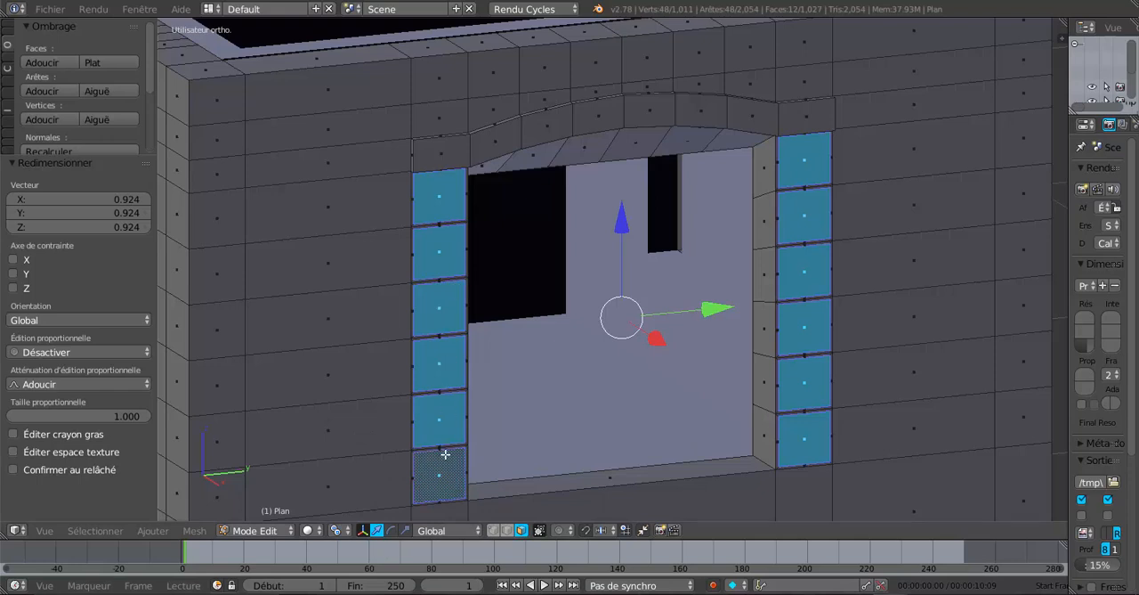
scroll(777, 353, "up", 2)
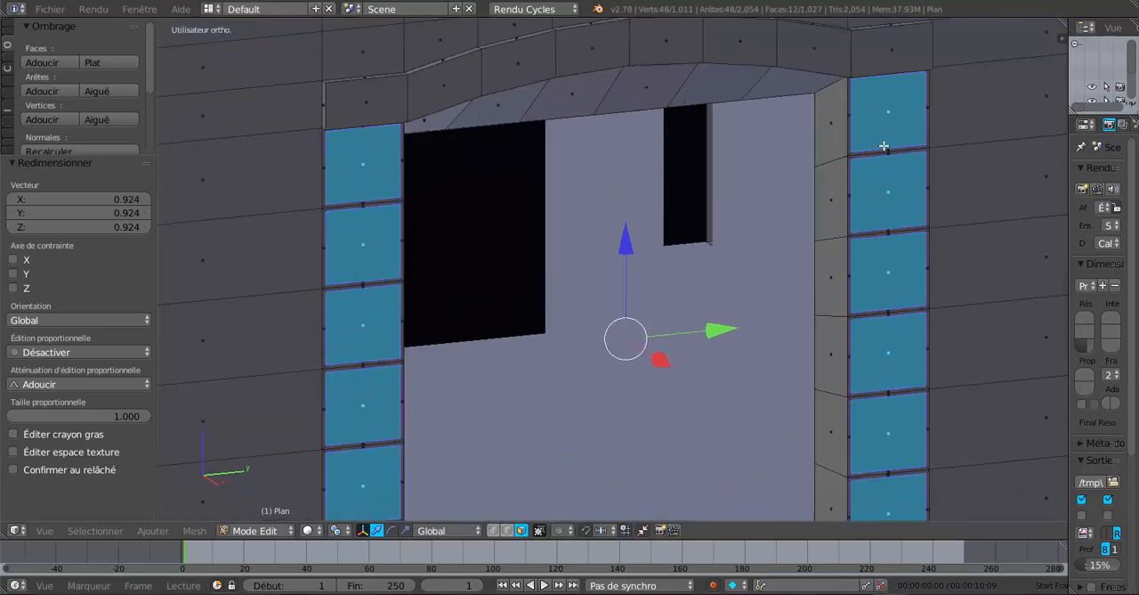
scroll(663, 359, "down", 4)
mouse_move(686, 387)
middle_mouse_down()
mouse_move(760, 391)
mouse_move(699, 397)
middle_mouse_up()
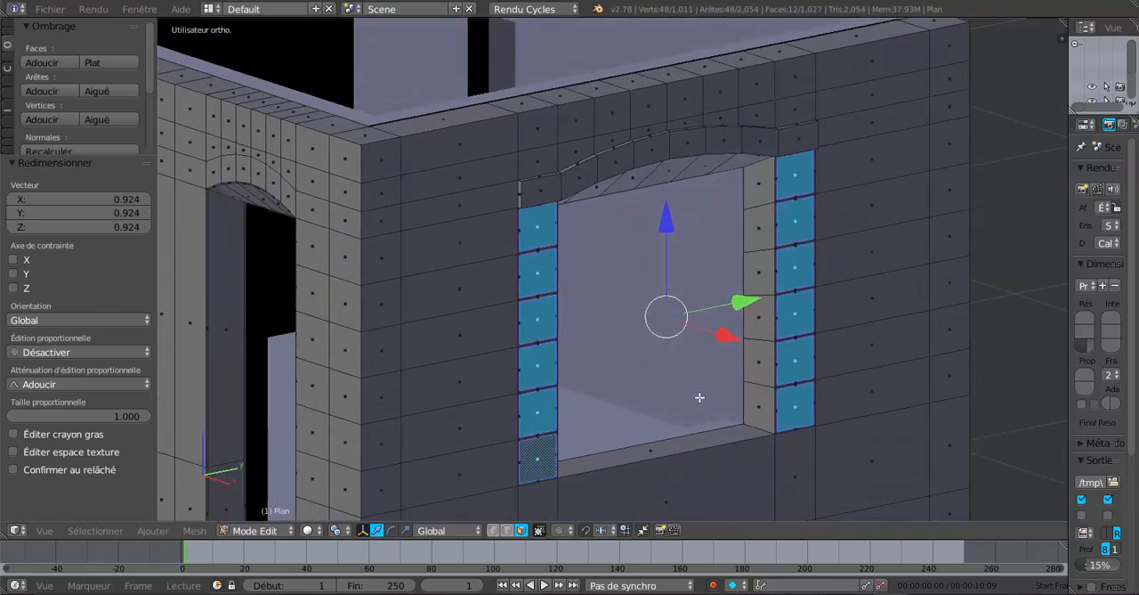
key("e")
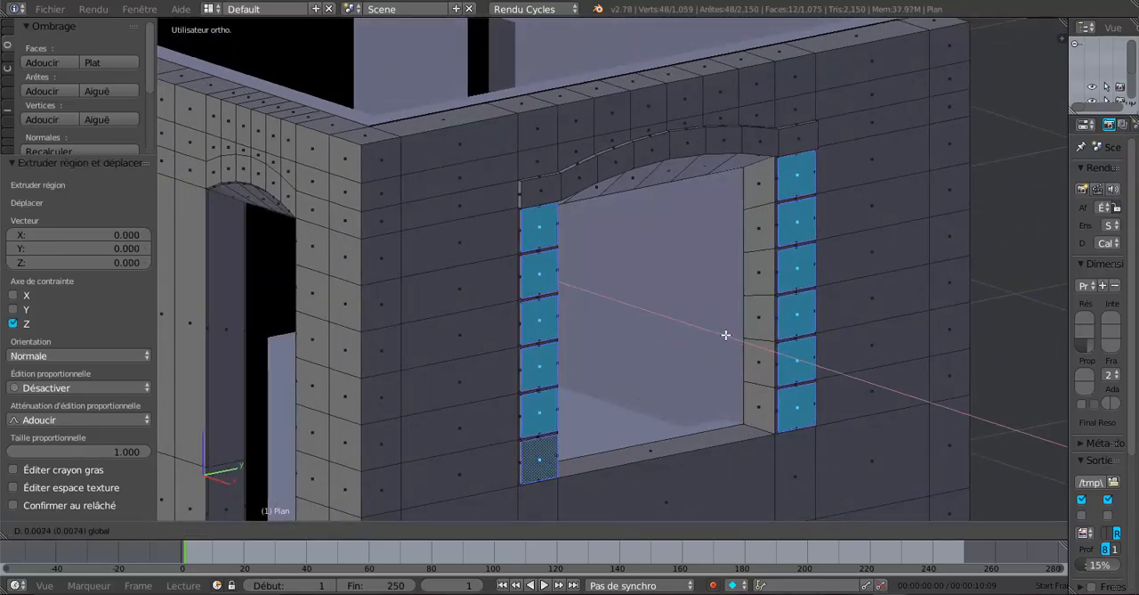
left_click_drag(726, 335, 726, 336)
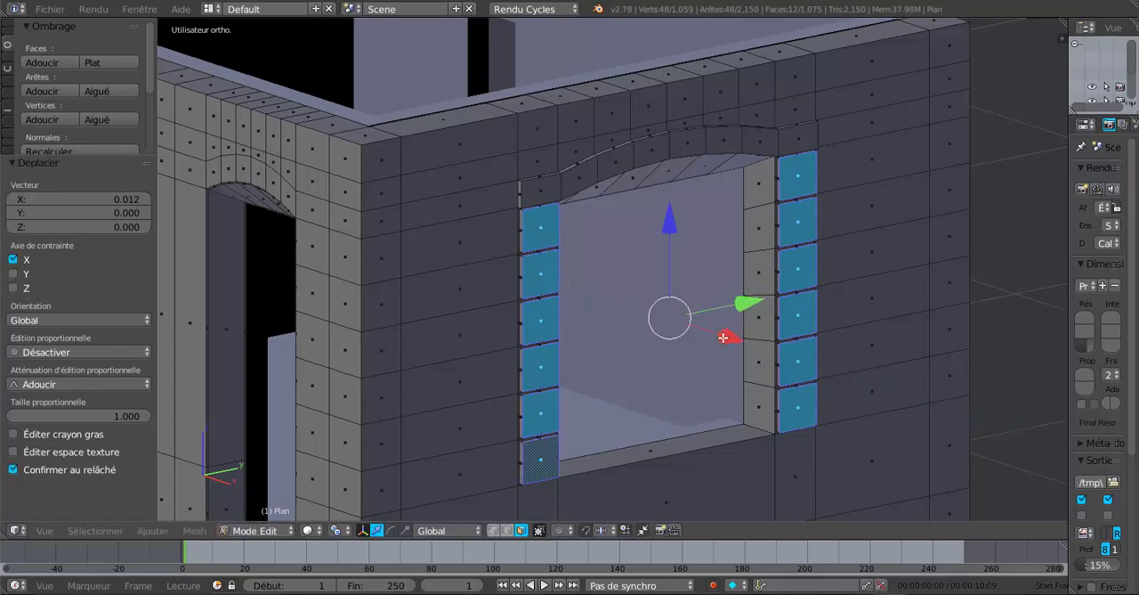
Examine the raised blocks on both sides of the window in object mode and in edit mode
key("Tab")
scroll(719, 357, "down", 2)
middle_click_drag(719, 357, 667, 376)
scroll(570, 387, "down", 3)
scroll(664, 376, "up", 5)
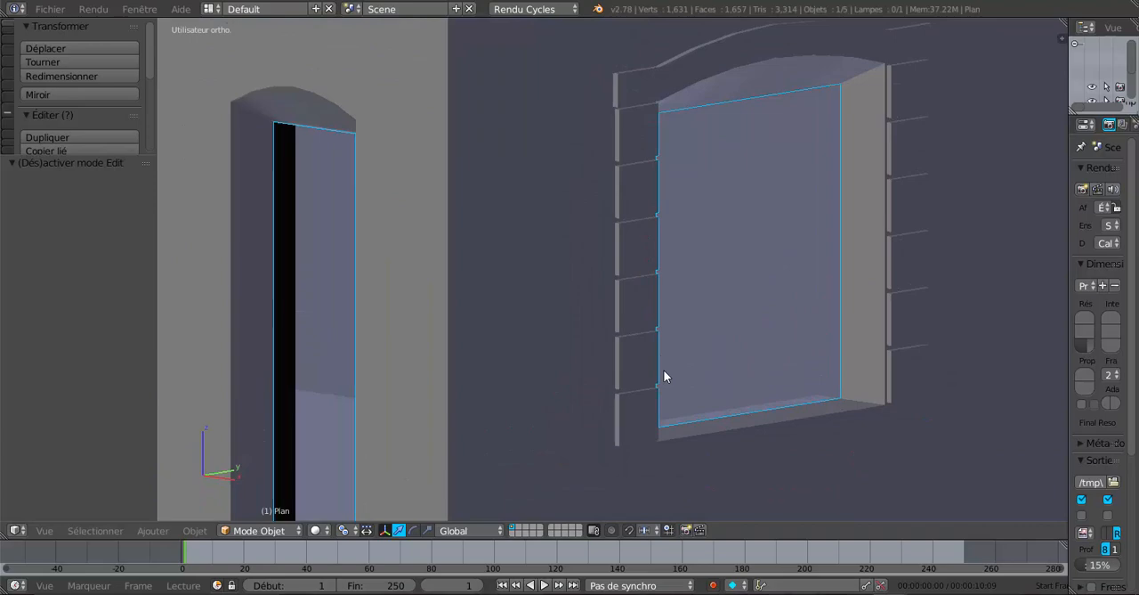
key("Tab")
scroll(628, 379, "up", 3)
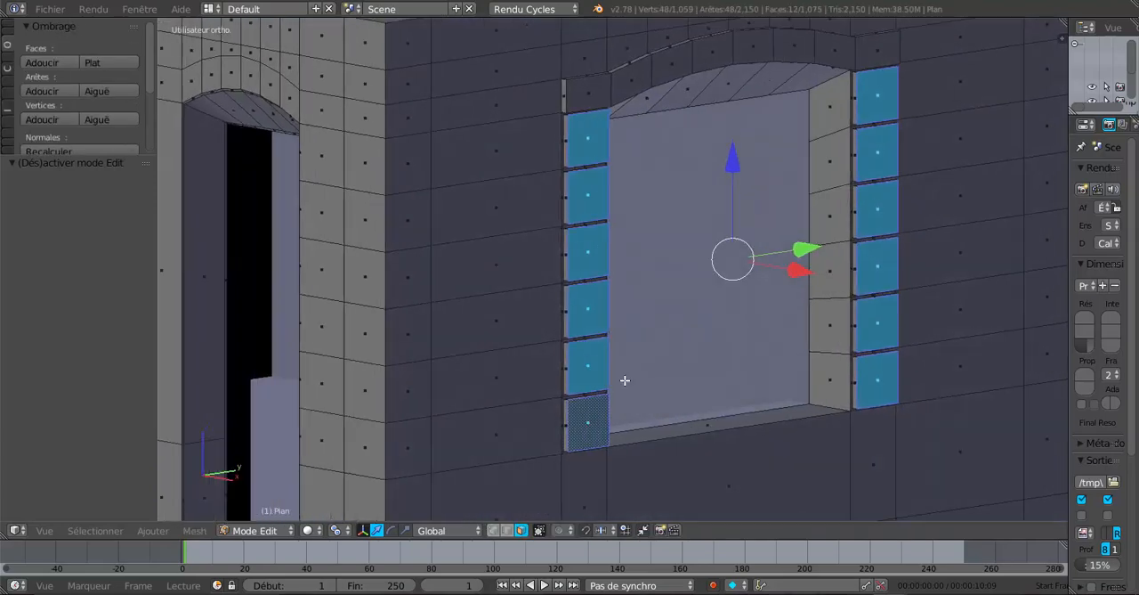
middle_click_drag(601, 382, 701, 391)
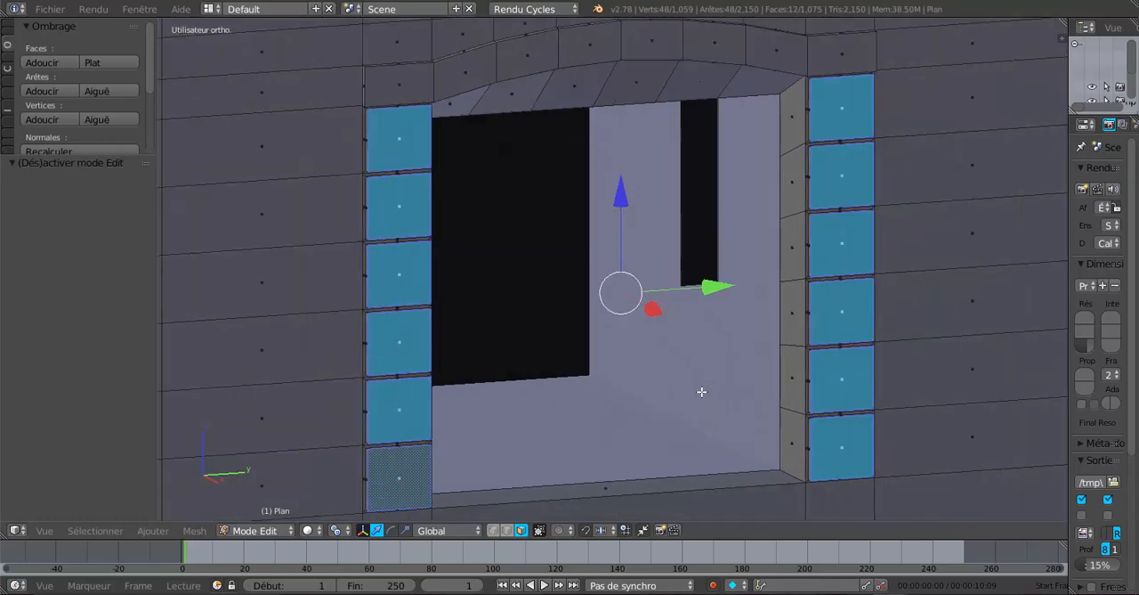
scroll(715, 392, "down", 2)
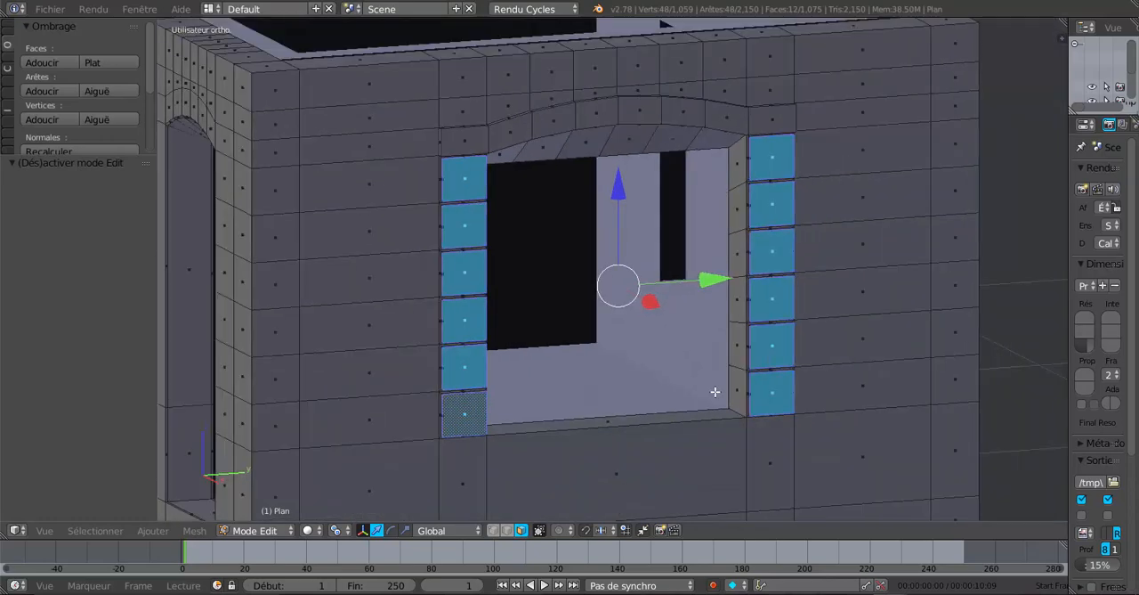
middle_click_drag(682, 399, 634, 411)
scroll(816, 433, "up", 2)
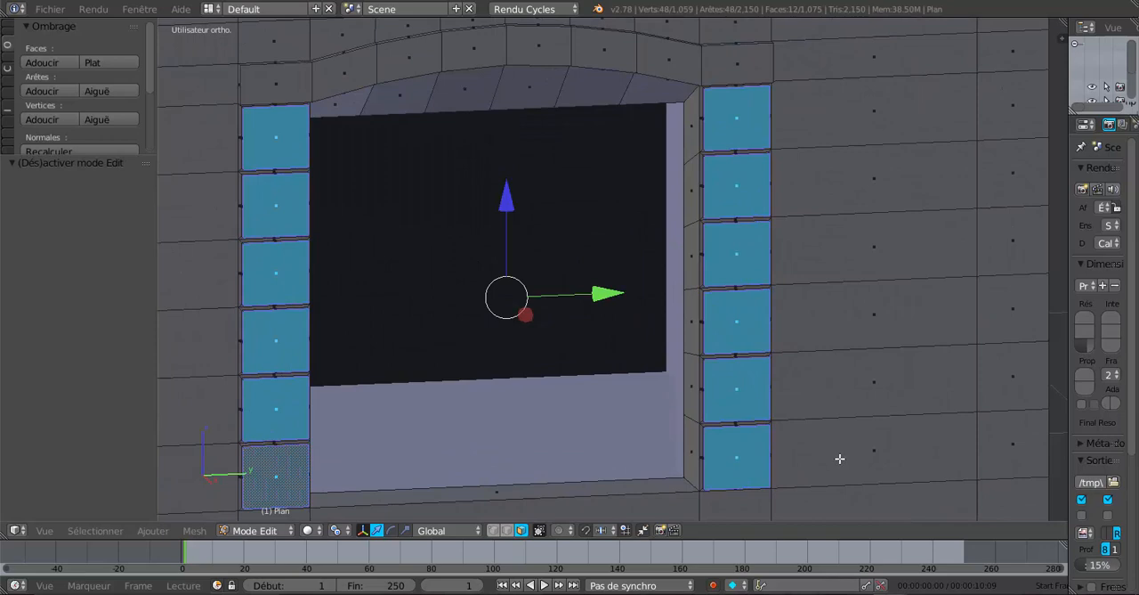
Inset the twelve raised block faces individually with a thickness of about 0.0268
key("i")
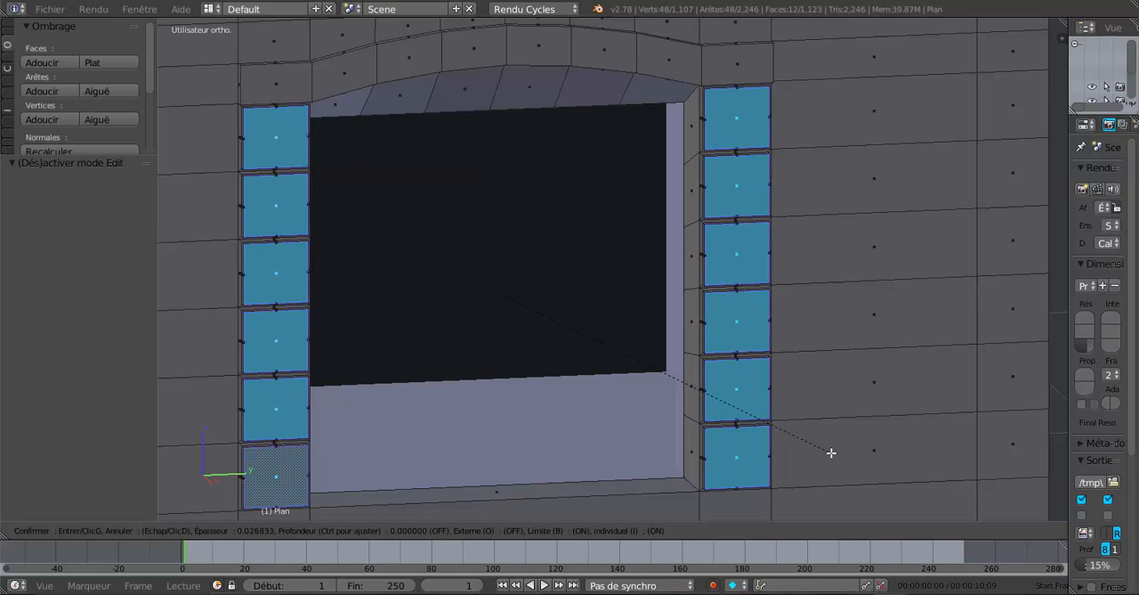
left_click(831, 453)
middle_click_drag(833, 453, 543, 482)
scroll(641, 453, "up", 2)
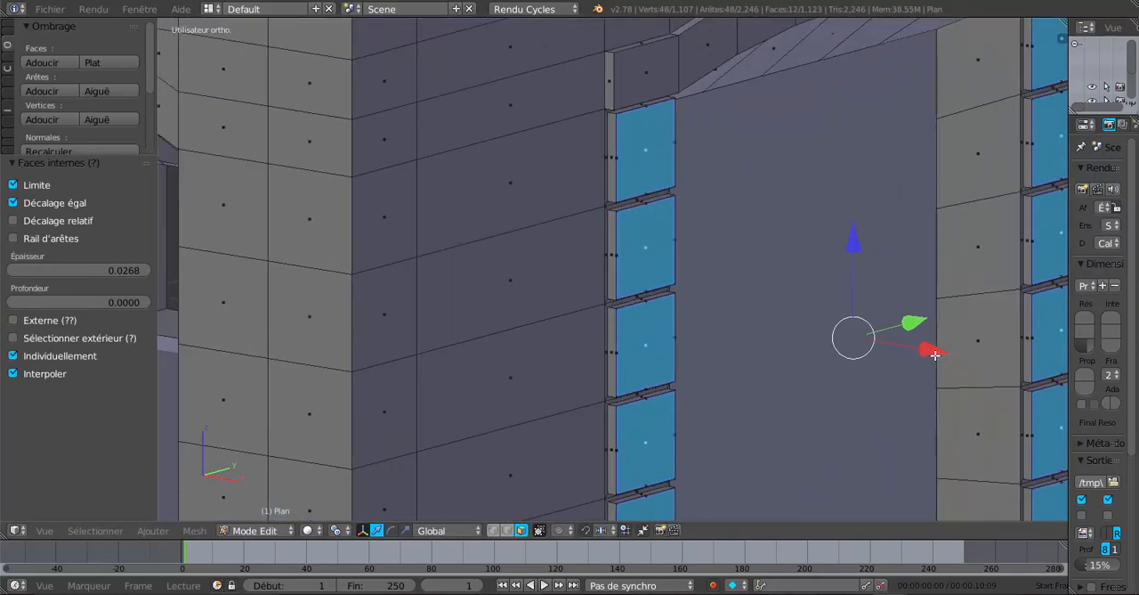
Try moving the twelve inset faces outward along X, inspect the block edges, and undo the move
left_click_drag(938, 351, 940, 352)
key("Tab")
scroll(851, 397, "down", 2)
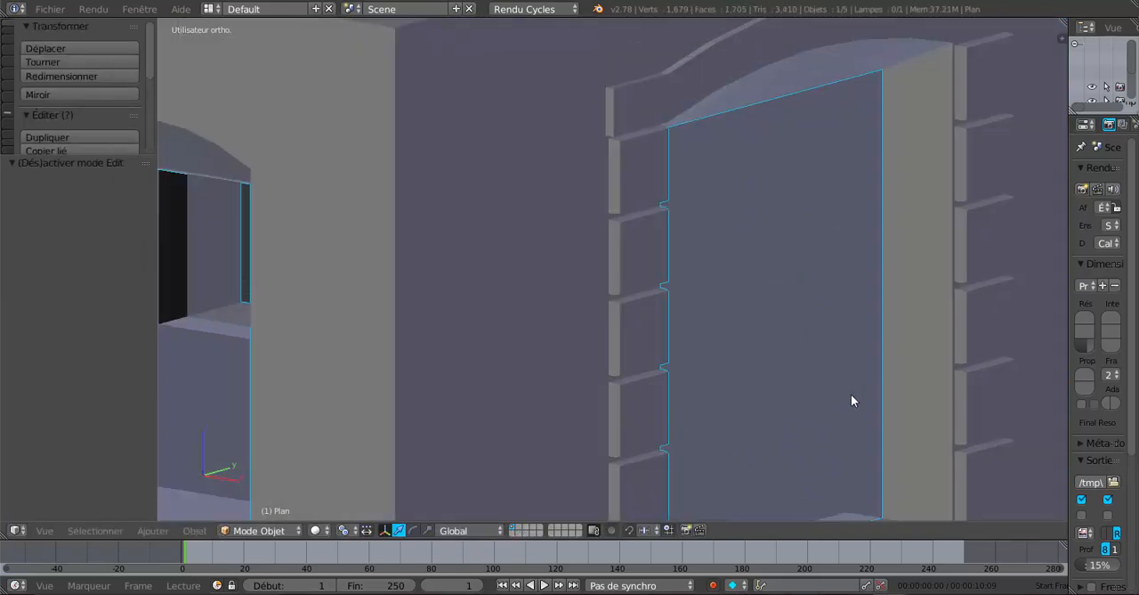
scroll(717, 407, "up", 6)
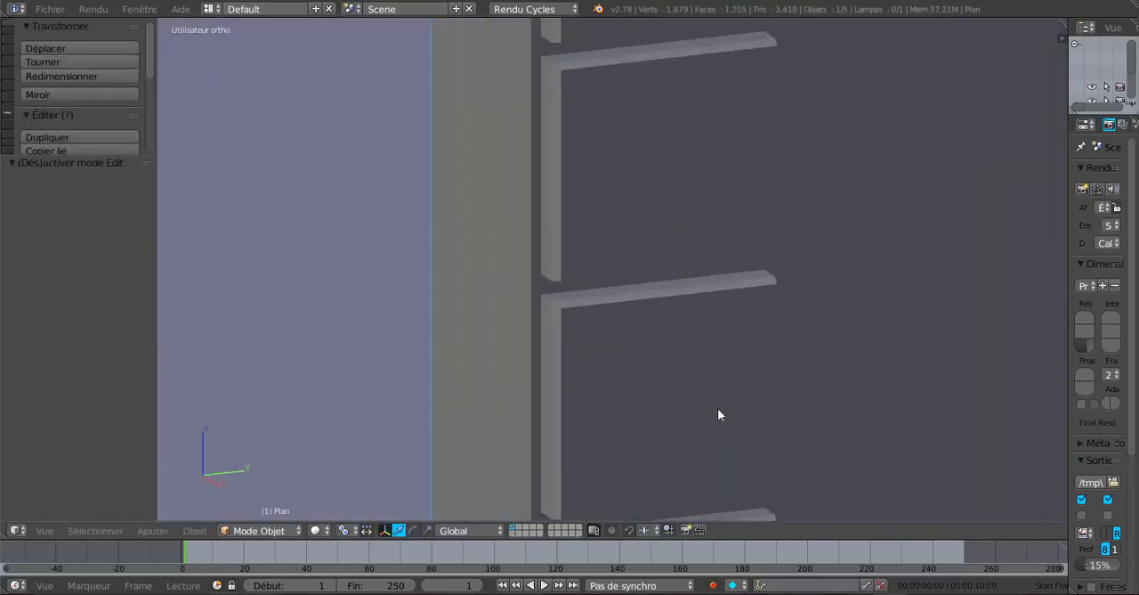
scroll(721, 419, "up", 3)
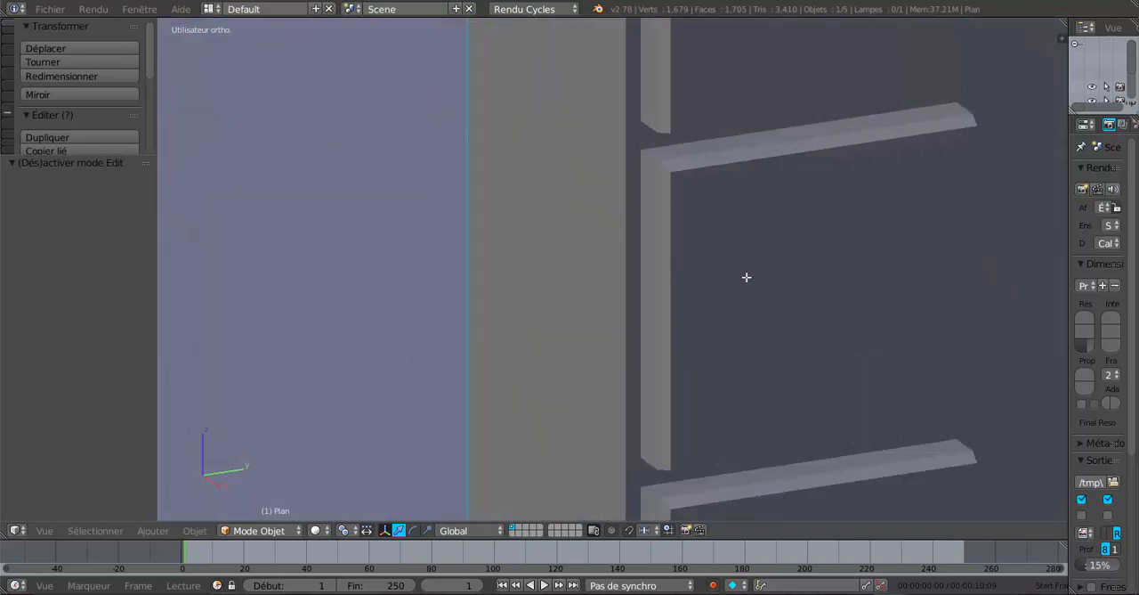
key("Tab")
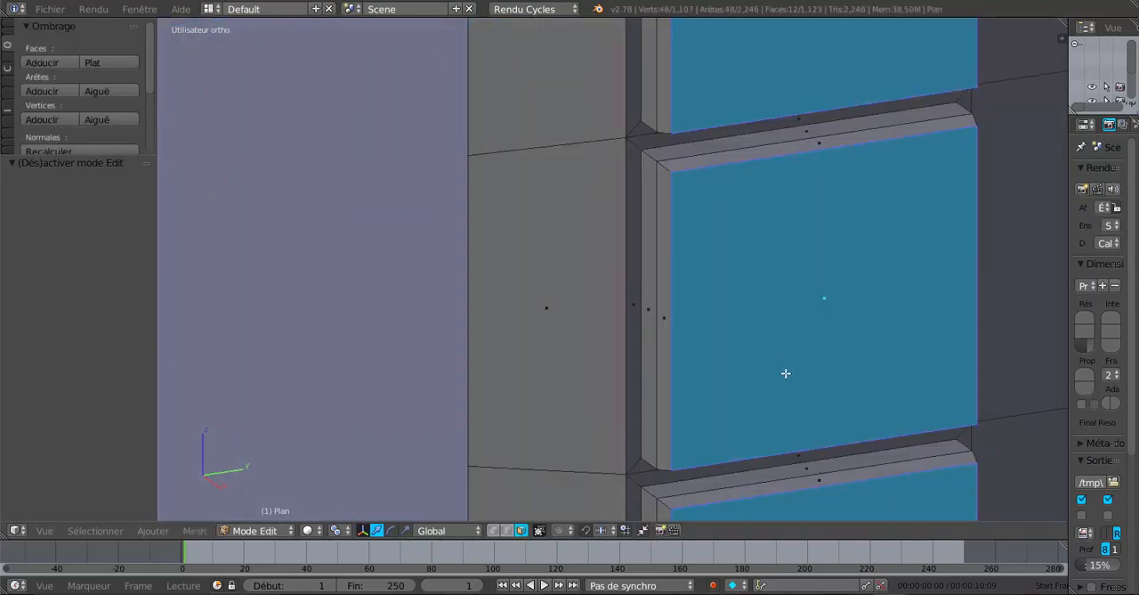
key("ctrl+z")
key("ctrl+z")
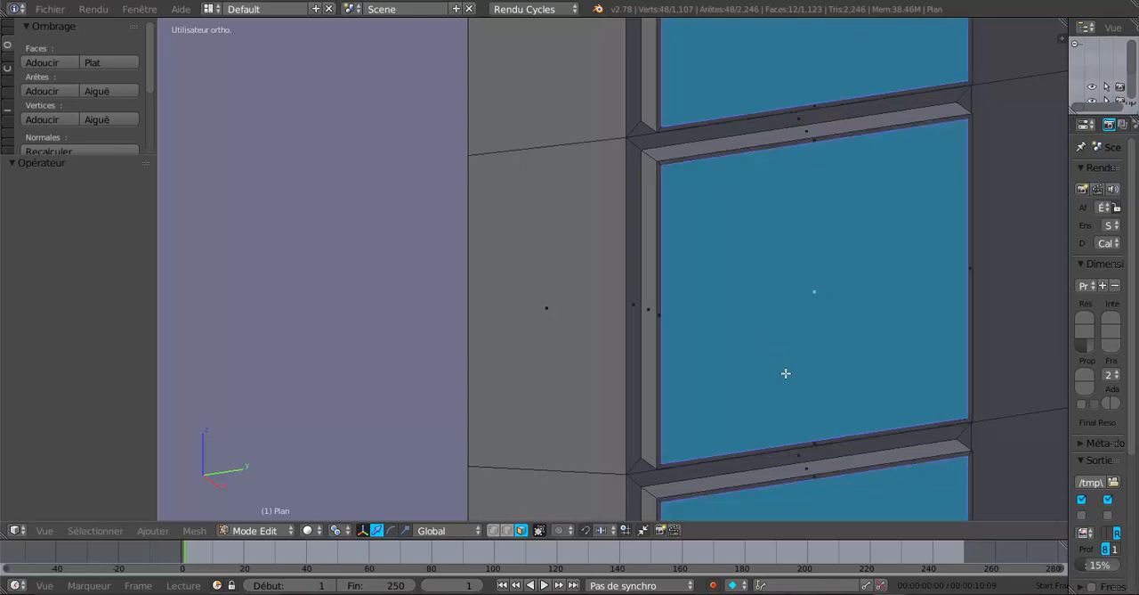
Extrude the twelve inset faces in place and move the new faces 0.005 outward along X
key("e")
key("Escape")
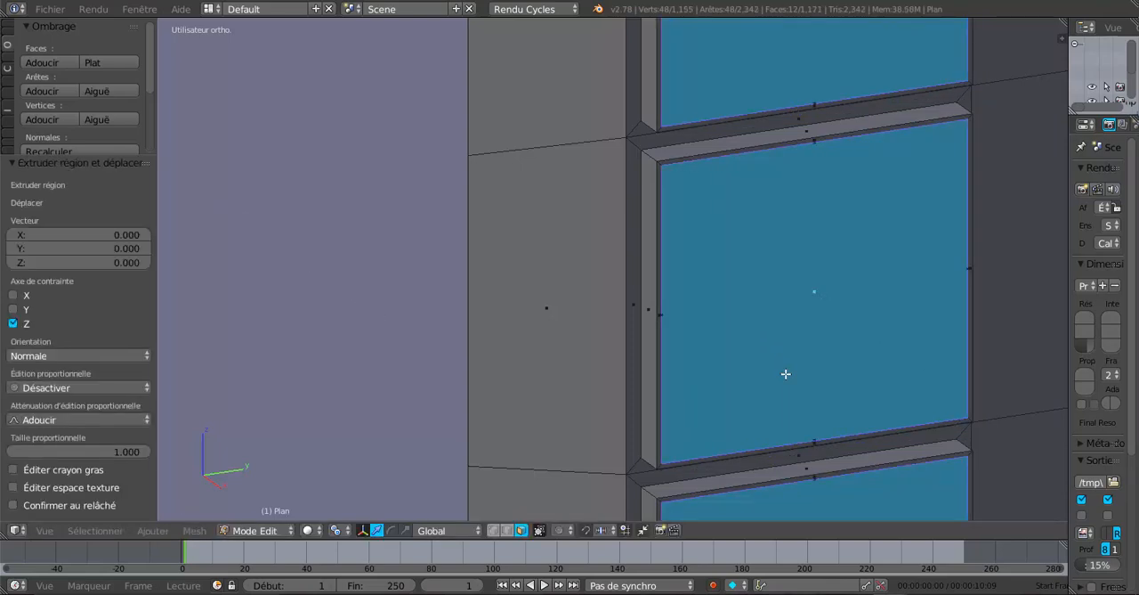
scroll(786, 374, "down", 8)
middle_click_drag(794, 374, 799, 375)
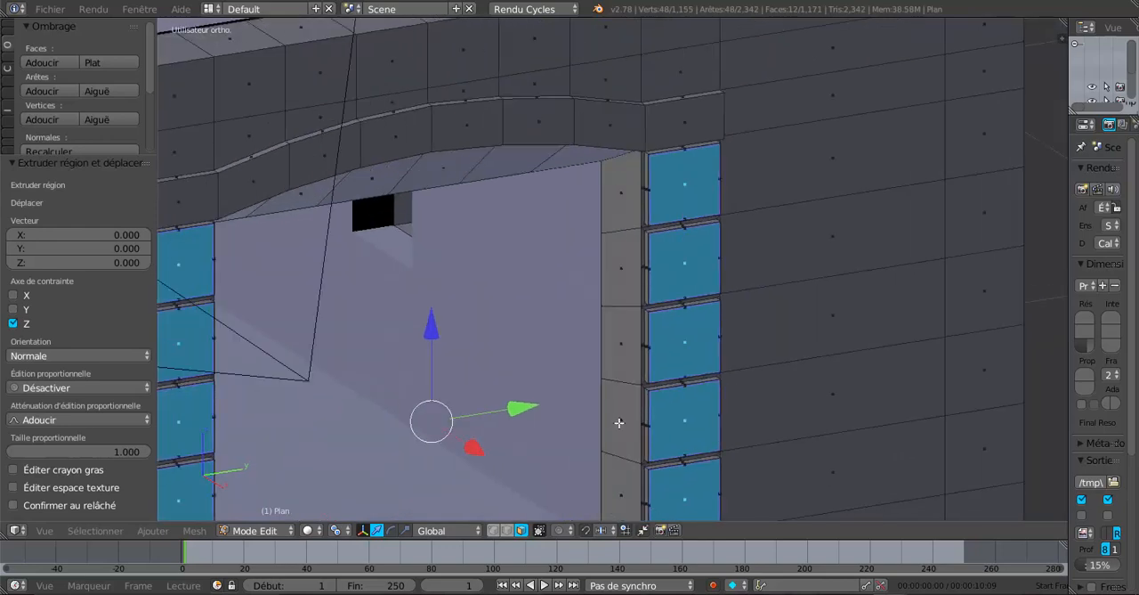
middle_click_drag(564, 440, 582, 431)
left_click_drag(597, 416, 603, 414)
Scale the twelve extruded faces to 0.896 about their individual origins and check the blocks in object mode
scroll(764, 416, "up", 1)
key("s")
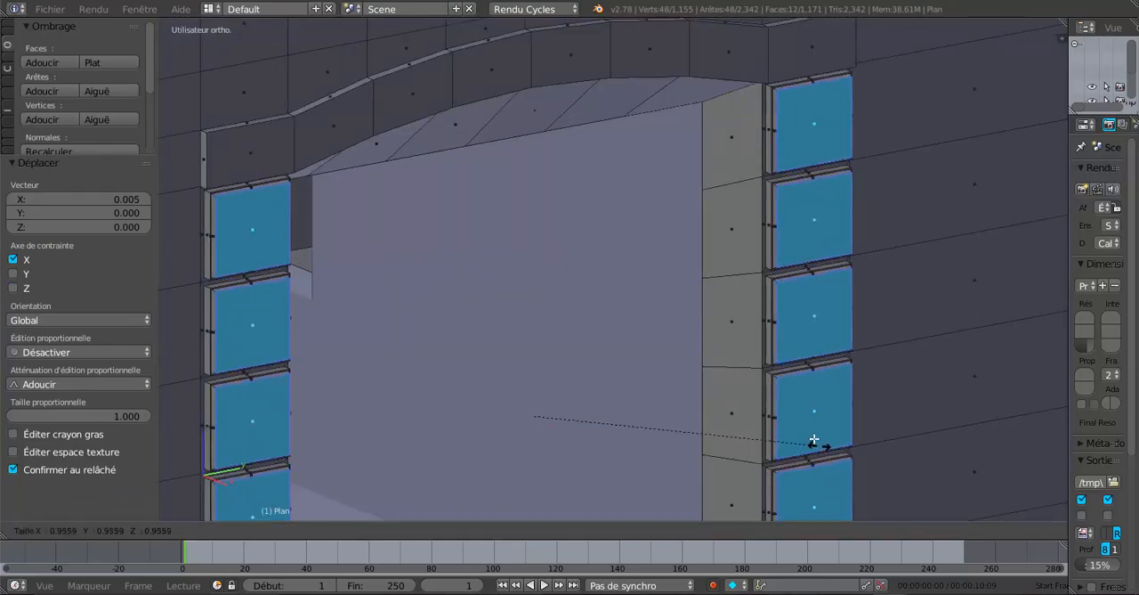
left_click(804, 414)
scroll(804, 416, "down", 1)
scroll(804, 417, "down", 2)
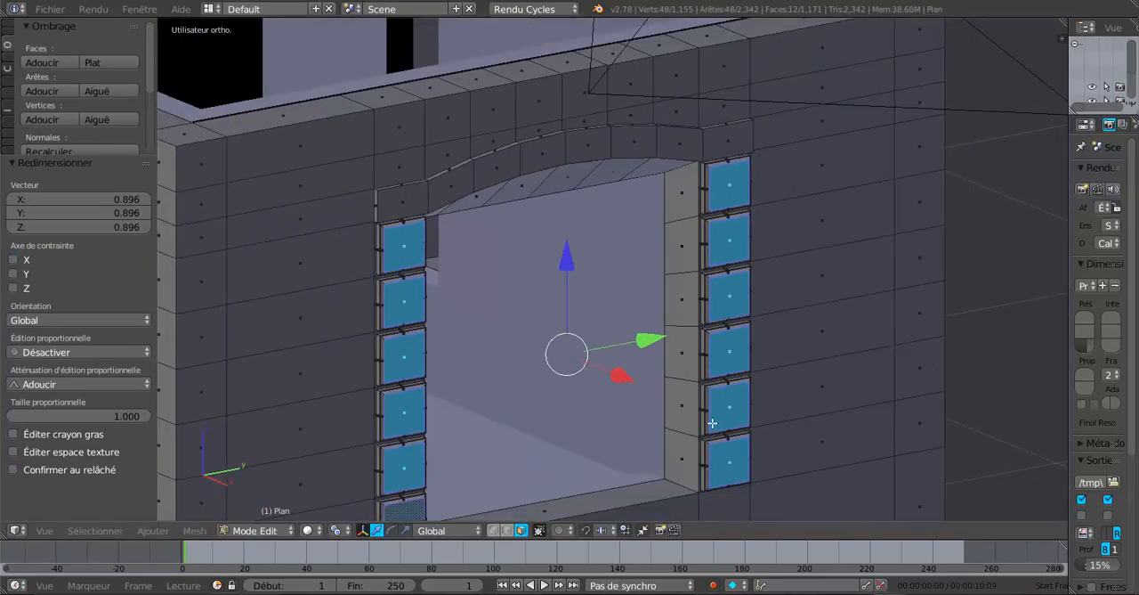
middle_click_drag(674, 423, 631, 433)
key("Tab")
middle_click_drag(597, 401, 631, 377)
scroll(631, 377, "up", 2)
key("Tab")
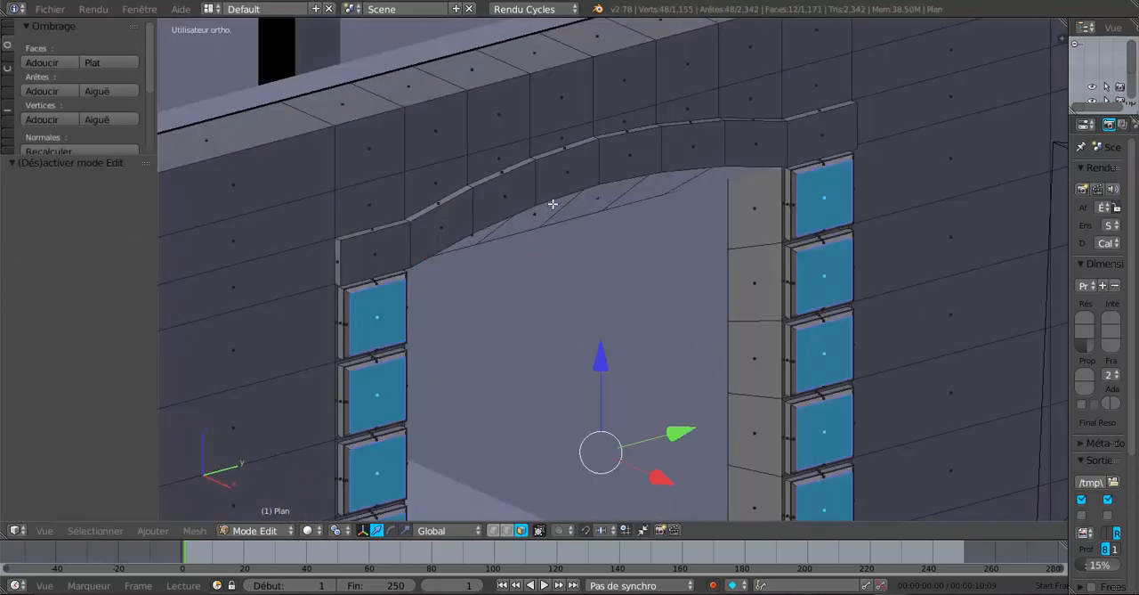
Select the eight front faces of the arched lintel above the window
right_click(388, 248)
right_click(431, 232, "shift")
right_click(502, 198, "shift")
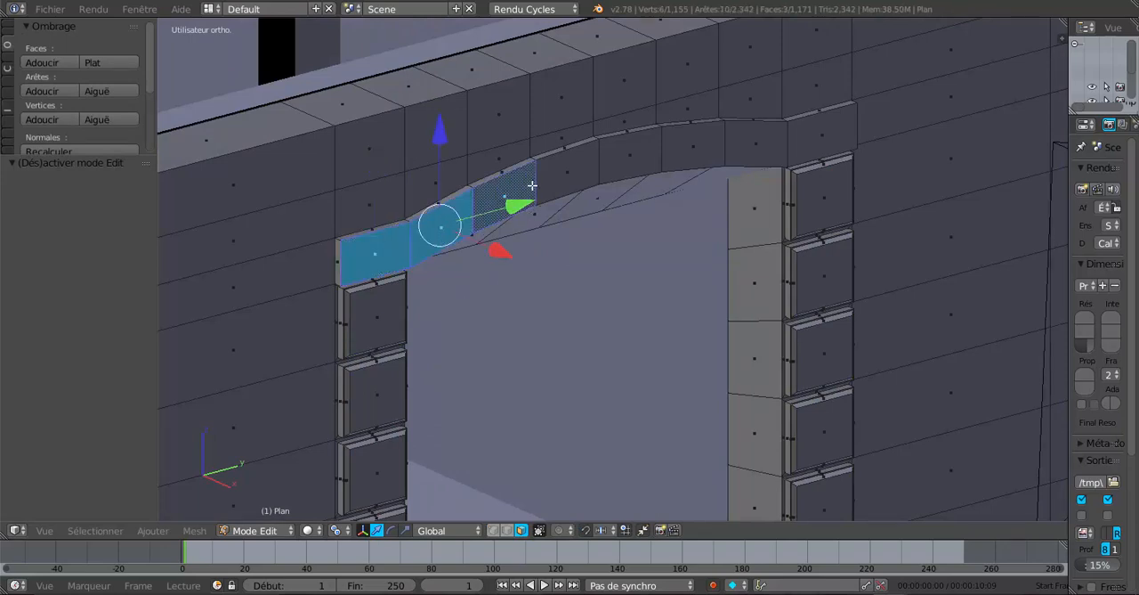
right_click(574, 178, "shift")
right_click(634, 158, "shift")
right_click(695, 149, "shift")
right_click(753, 141, "shift")
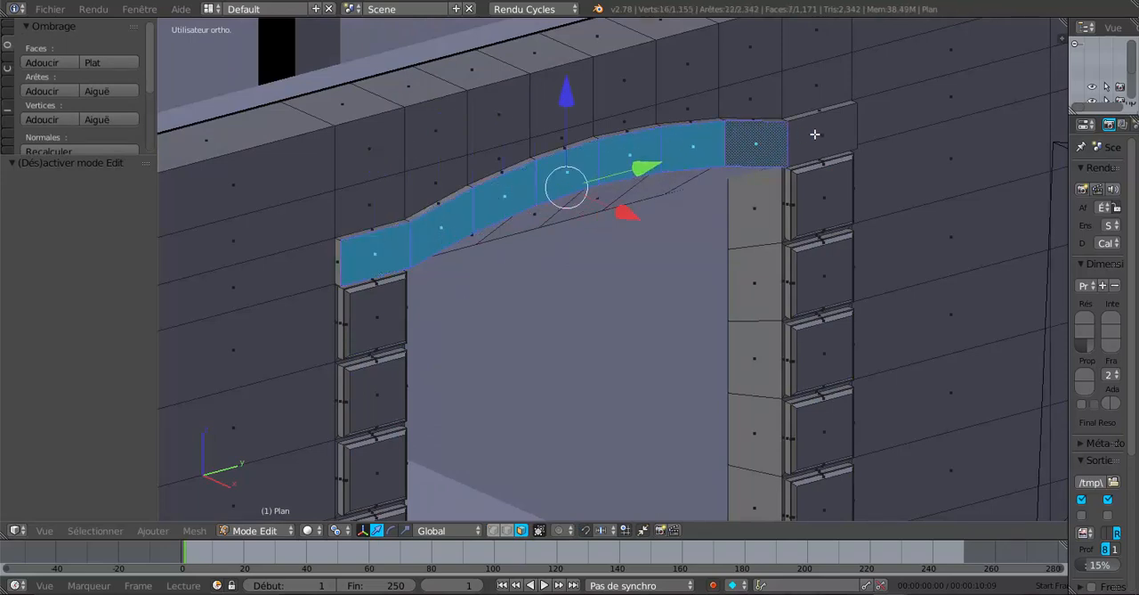
right_click(814, 132, "shift")
Inset the eight selected lintel faces individually with a thickness of about 0.0535
middle_click_drag(935, 370, 894, 406)
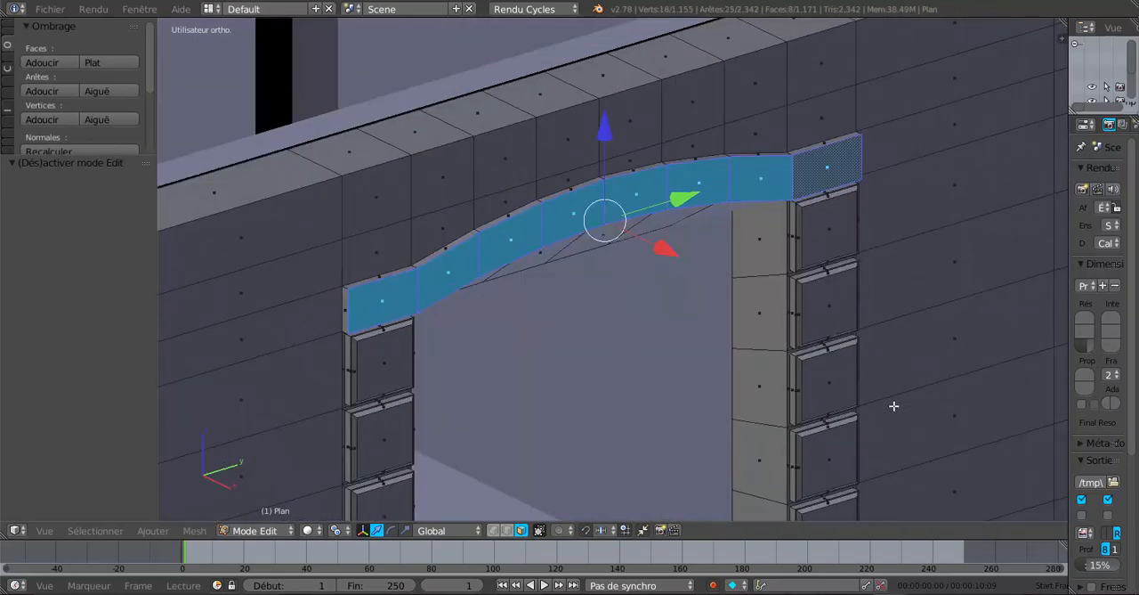
key("i")
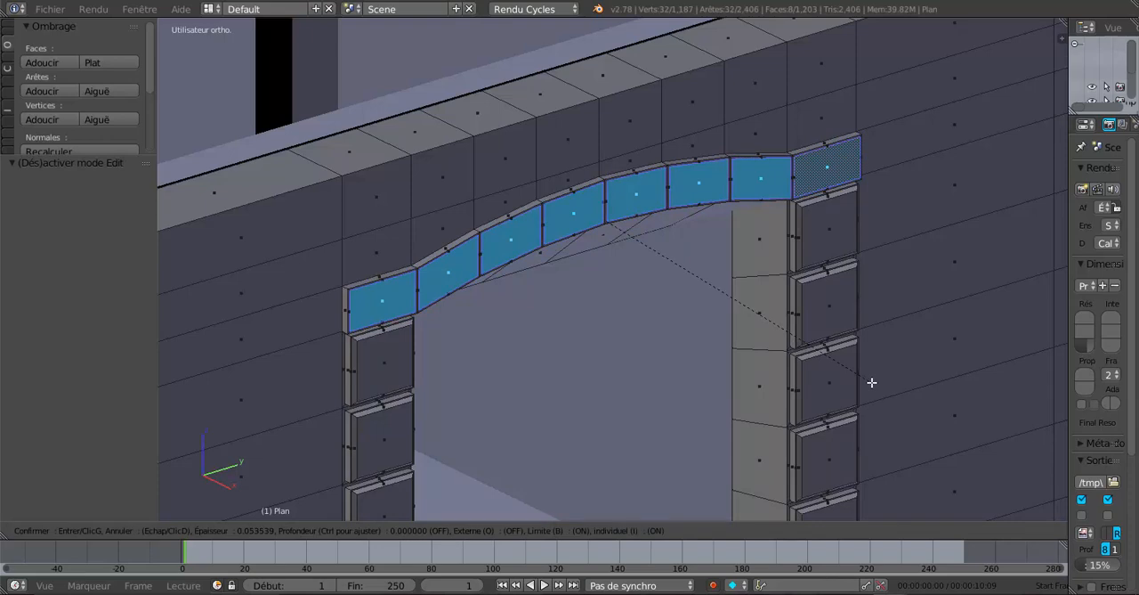
left_click(871, 382)
scroll(713, 318, "up", 3)
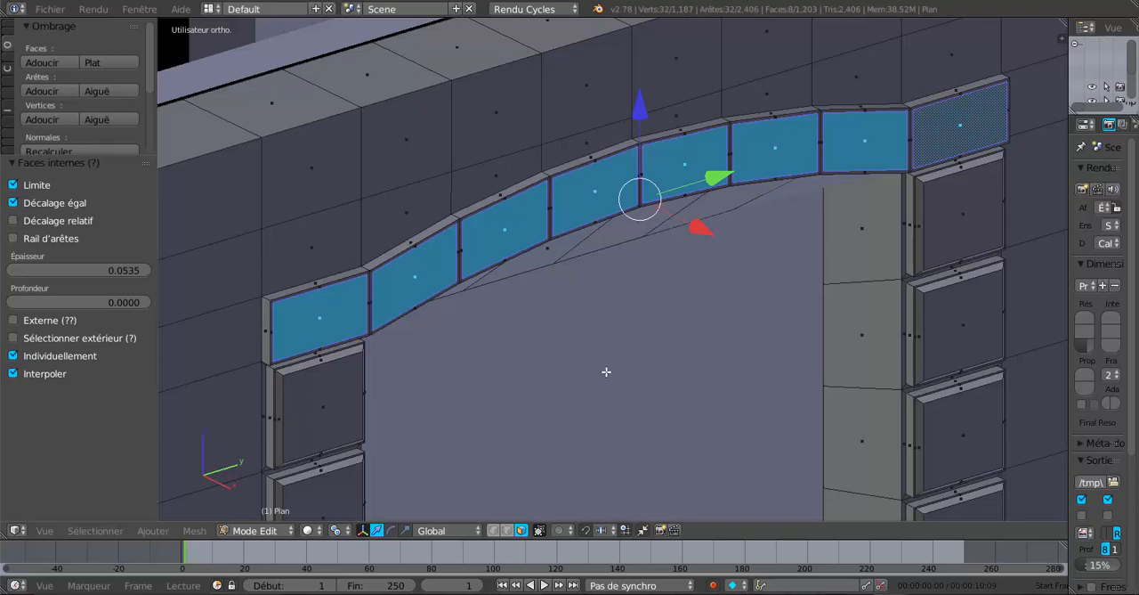
Extrude the eight inset lintel faces 0.004 outward along X and check the surround in object mode
key("e")
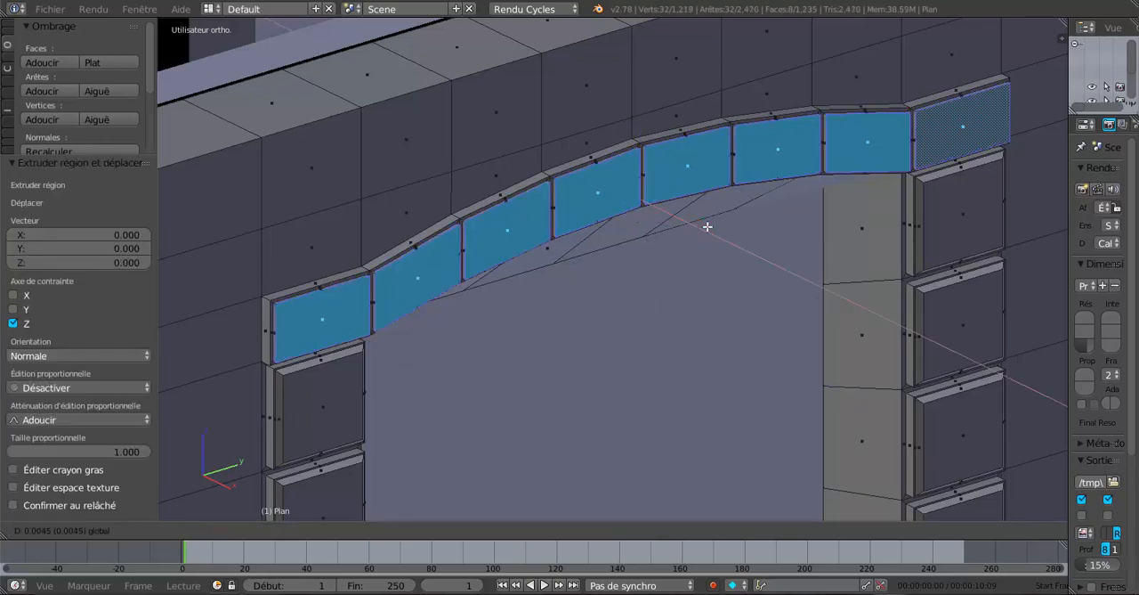
left_click(707, 226)
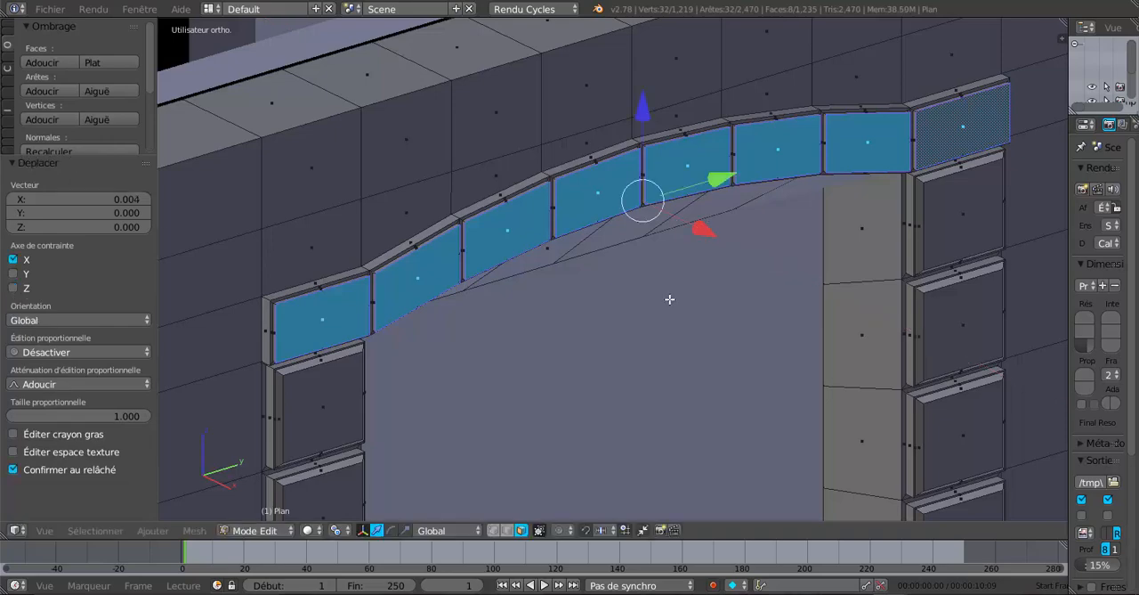
key("Tab")
scroll(670, 300, "down", 3)
middle_click_drag(628, 308, 659, 327)
scroll(609, 291, "down", 4)
Add one horizontal loop cut just below the window with a slide factor of -0.795, and switch to face selection
key("Tab")
scroll(663, 356, "up", 2)
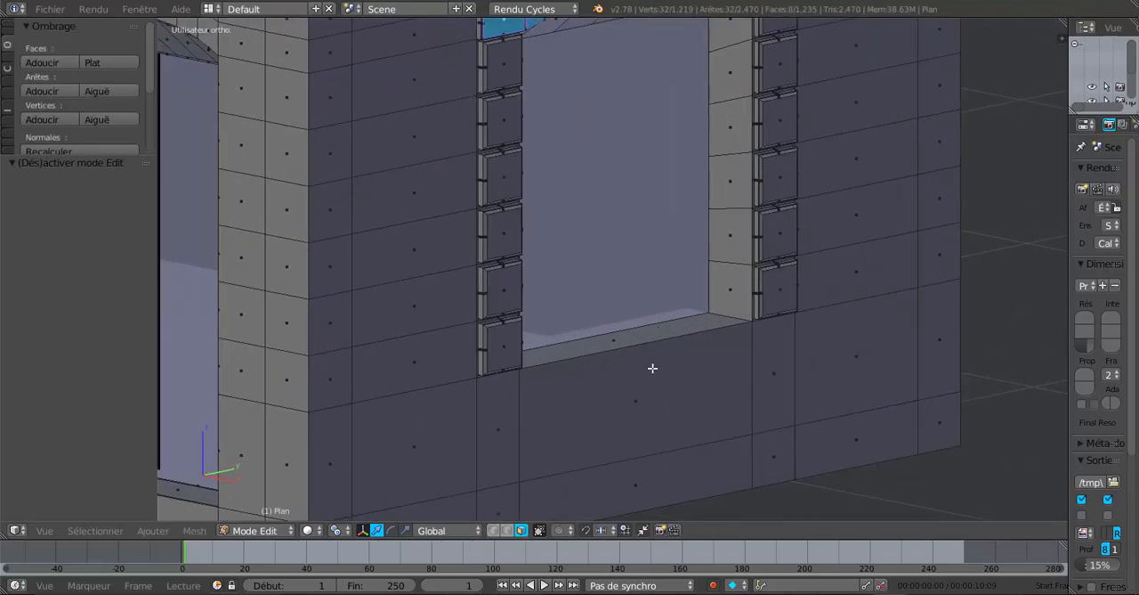
middle_click_drag(653, 371, 645, 376)
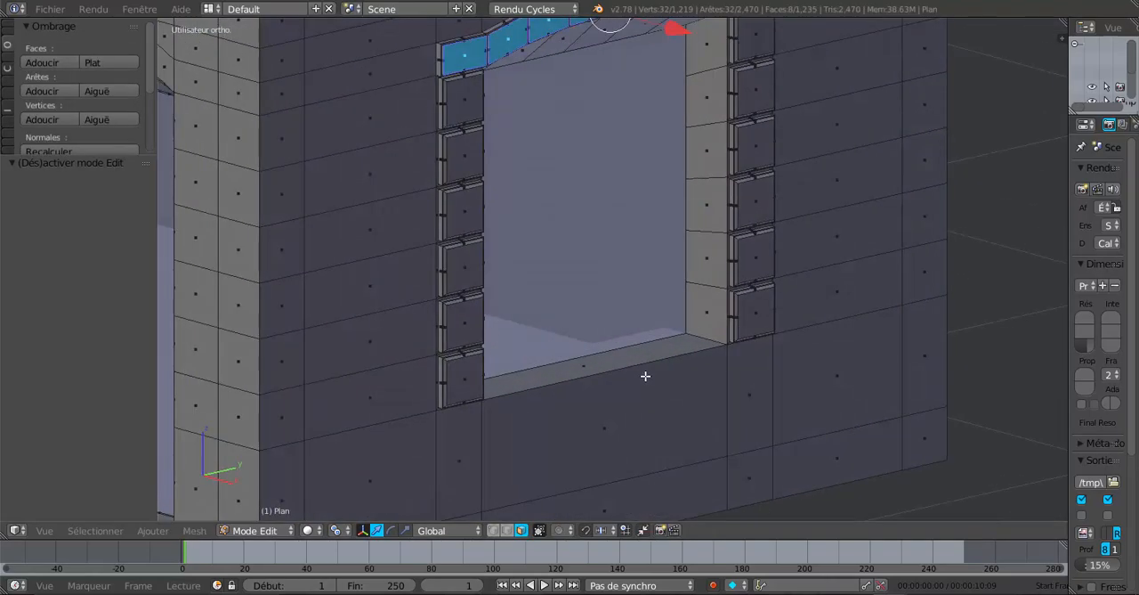
key("ctrl+r")
left_click(722, 386)
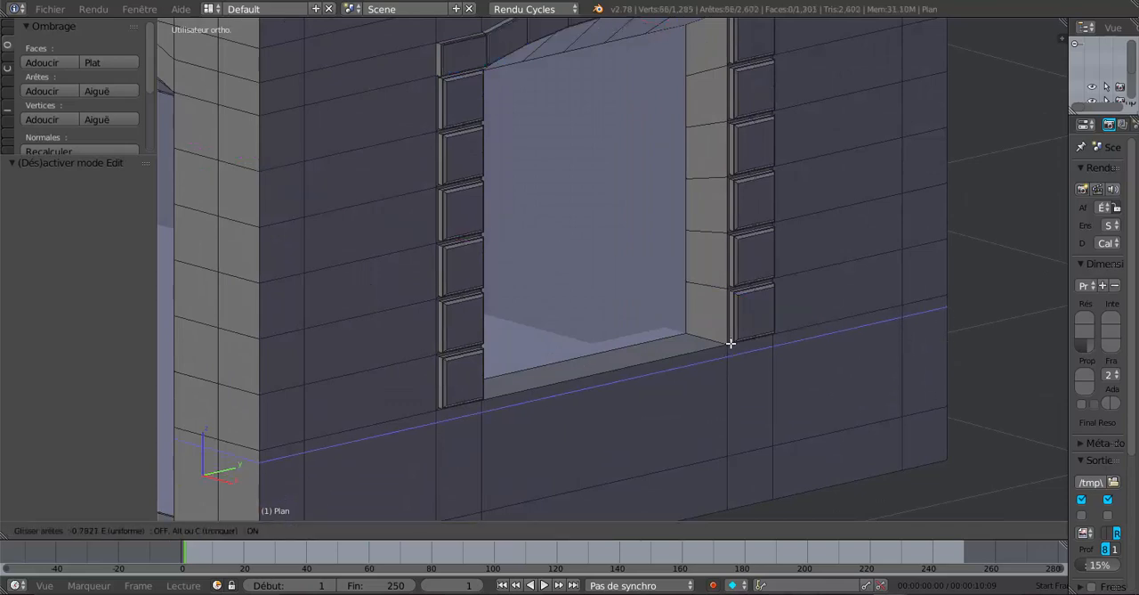
left_click(730, 343)
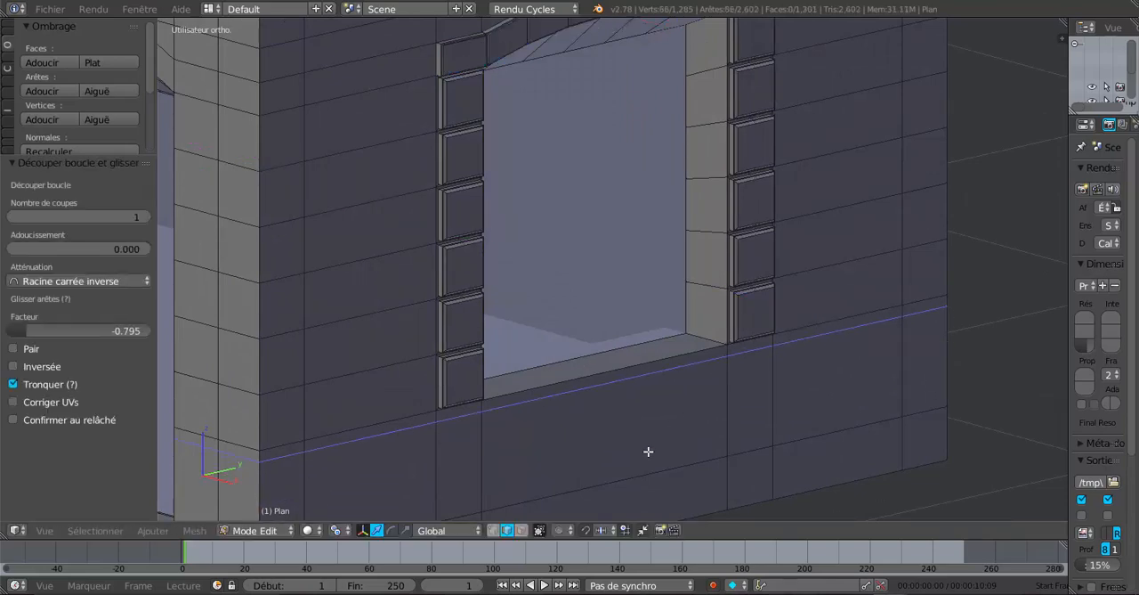
left_click(521, 530)
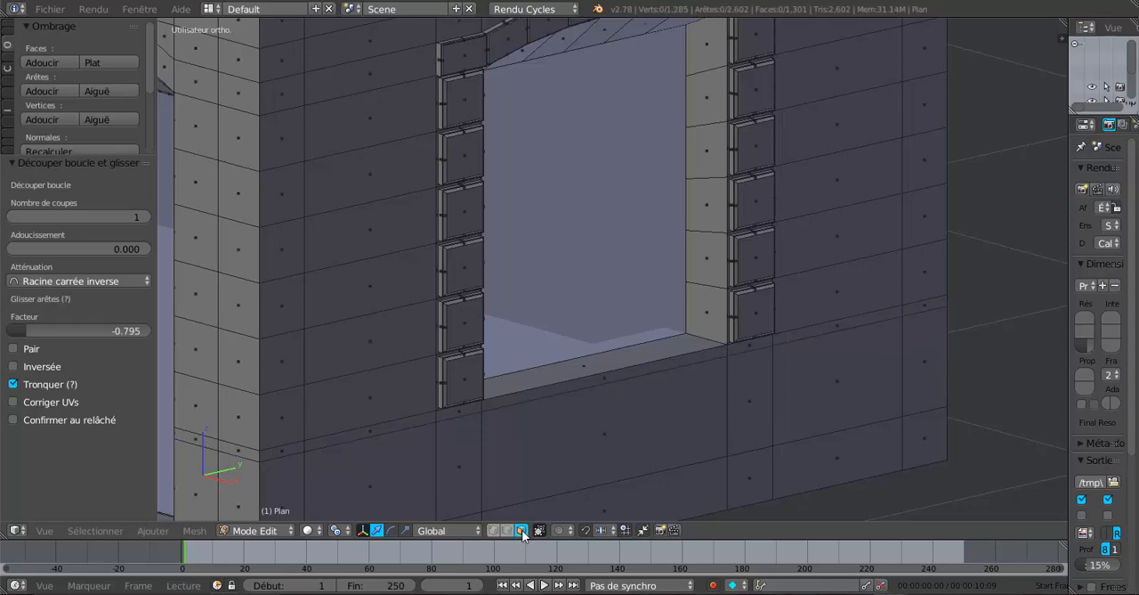
Extrude the three narrow faces directly below the end wall's window and pull them slightly outward along X as a sill
left_click(470, 411)
left_click(661, 367, "shift")
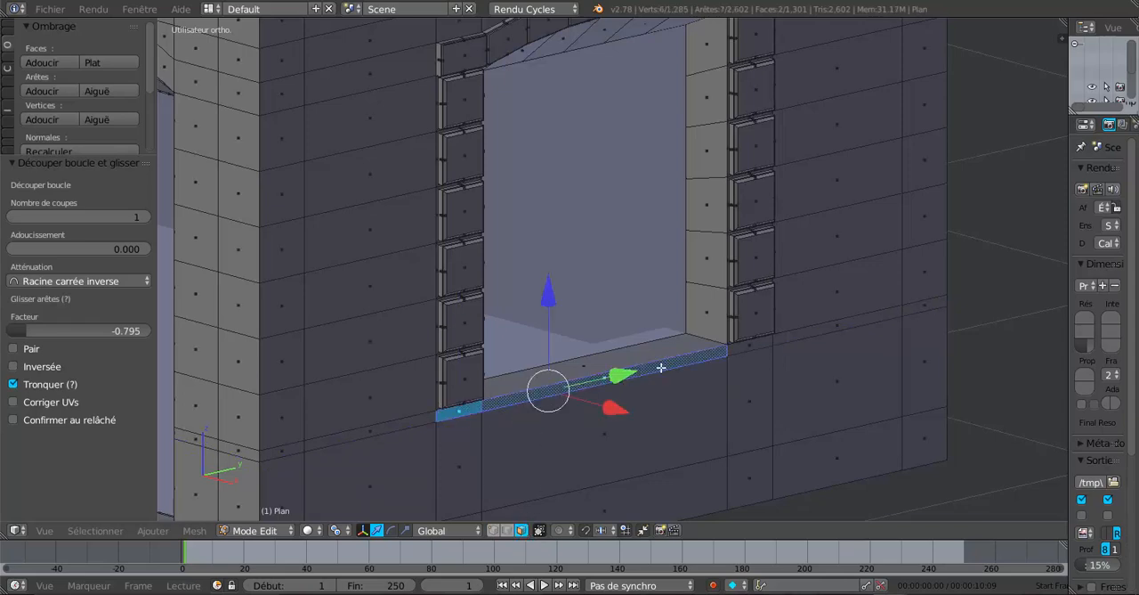
left_click(755, 347, "shift")
scroll(745, 376, "down", 3)
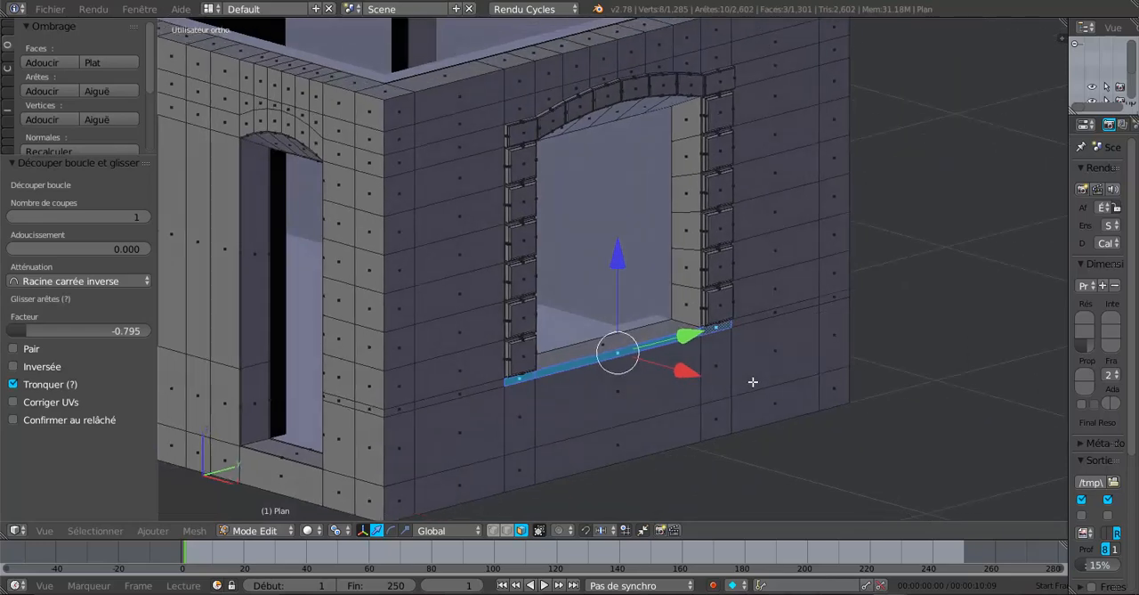
key("e")
right_click(728, 420)
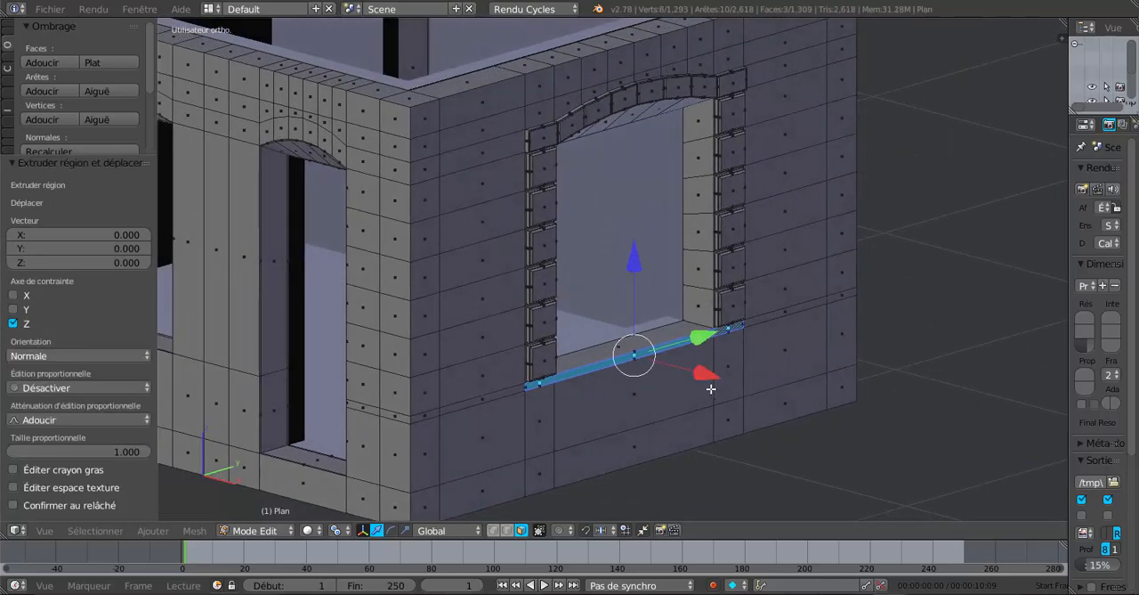
left_click_drag(705, 375, 712, 382)
Examine the window surround and sill from several angles in object mode and return to edit mode
key("Tab")
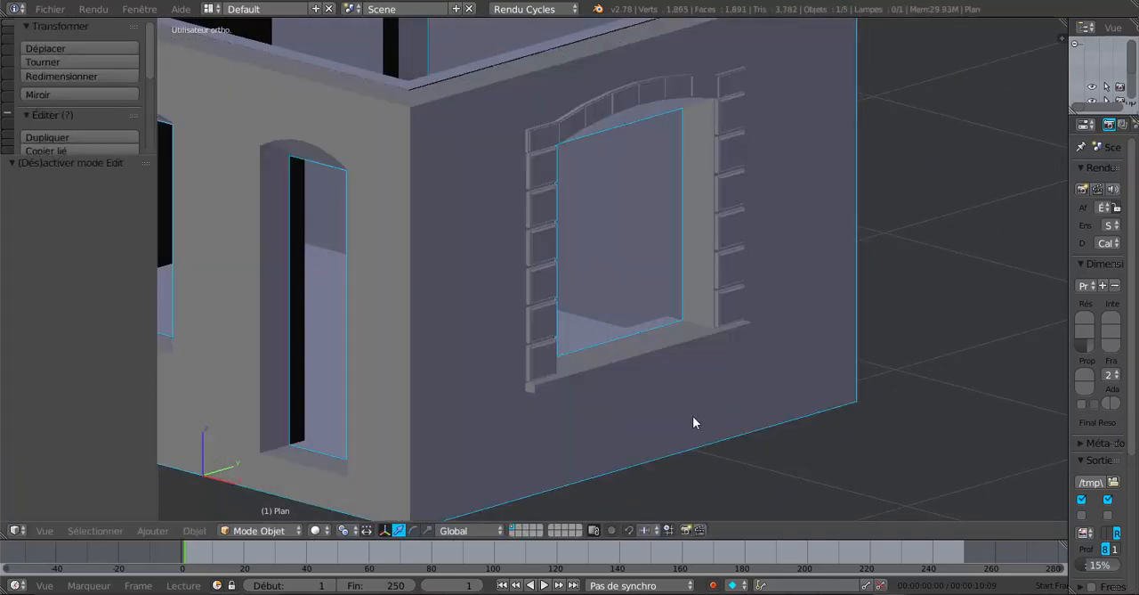
mouse_move(693, 415)
middle_mouse_down()
mouse_move(638, 445)
mouse_move(574, 458)
mouse_move(496, 433)
mouse_move(676, 416)
middle_mouse_up()
scroll(570, 421, "down", 3)
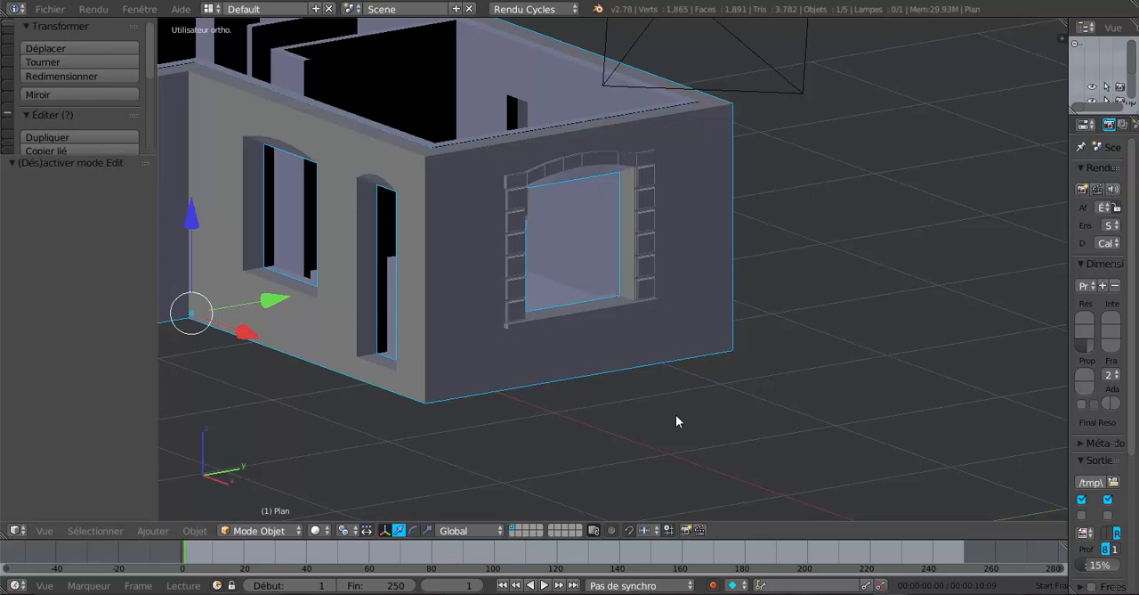
middle_click_drag(675, 416, 537, 372)
scroll(616, 376, "up", 4)
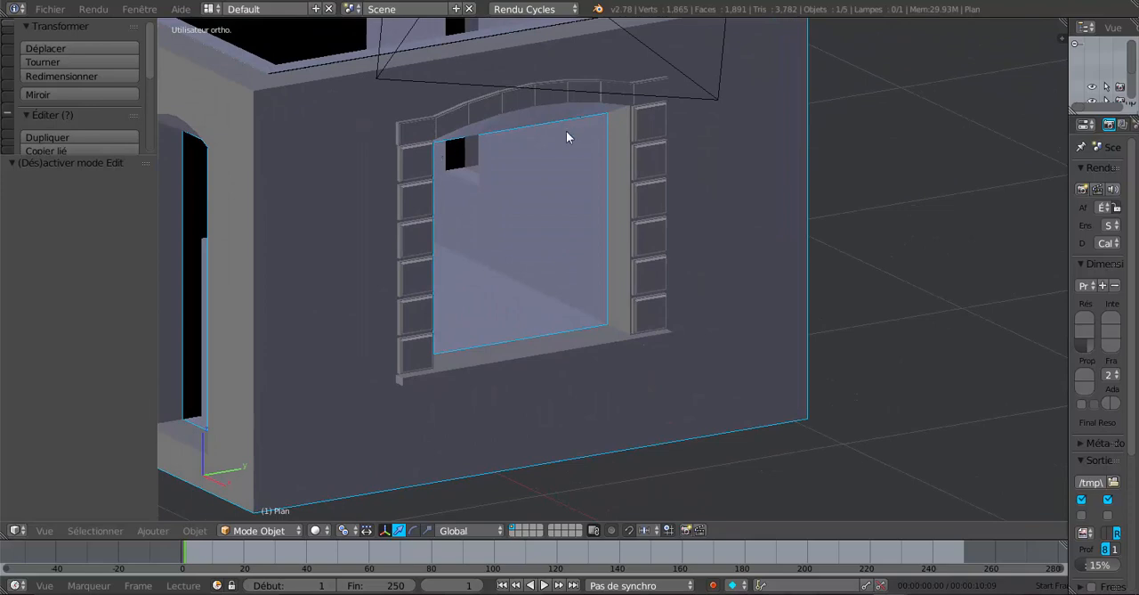
middle_click_drag(597, 295, 628, 324)
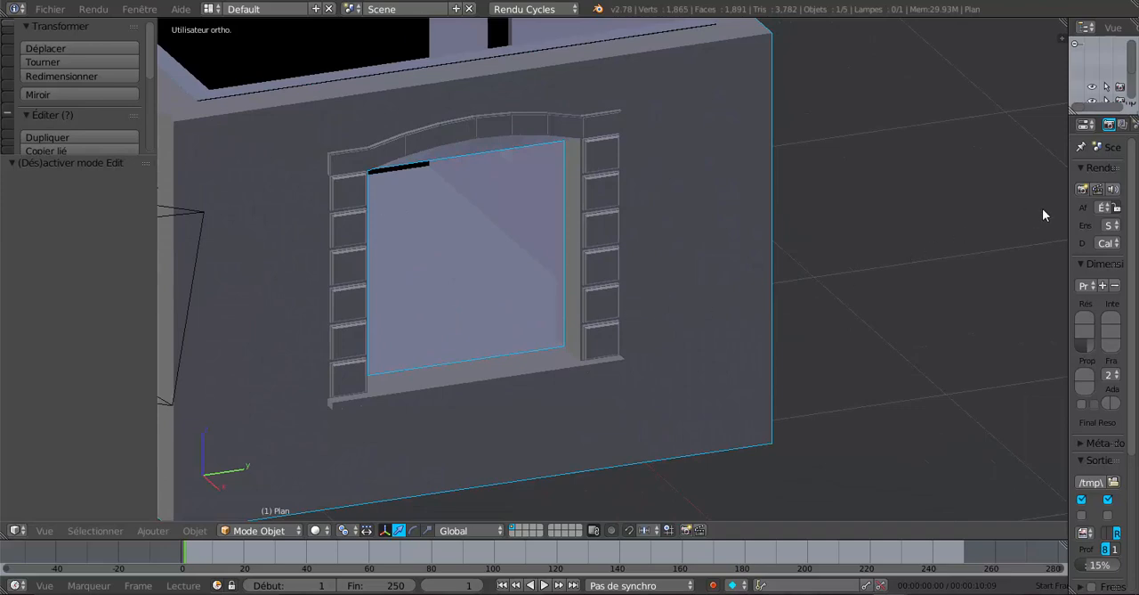
left_click_drag(1067, 213, 1046, 215)
scroll(701, 315, "up", 1)
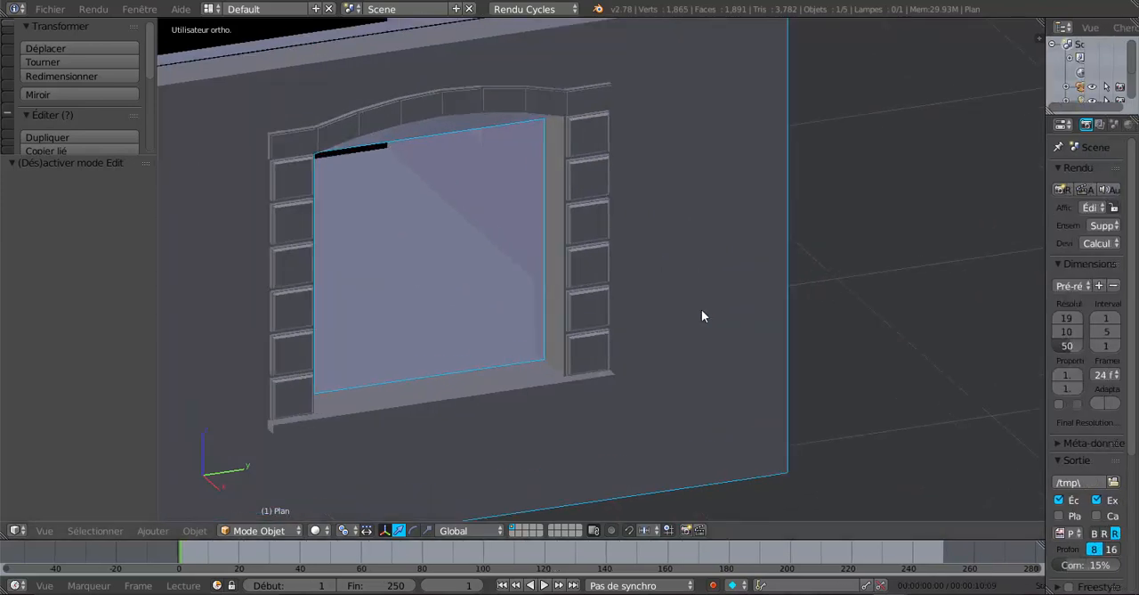
key("Tab")
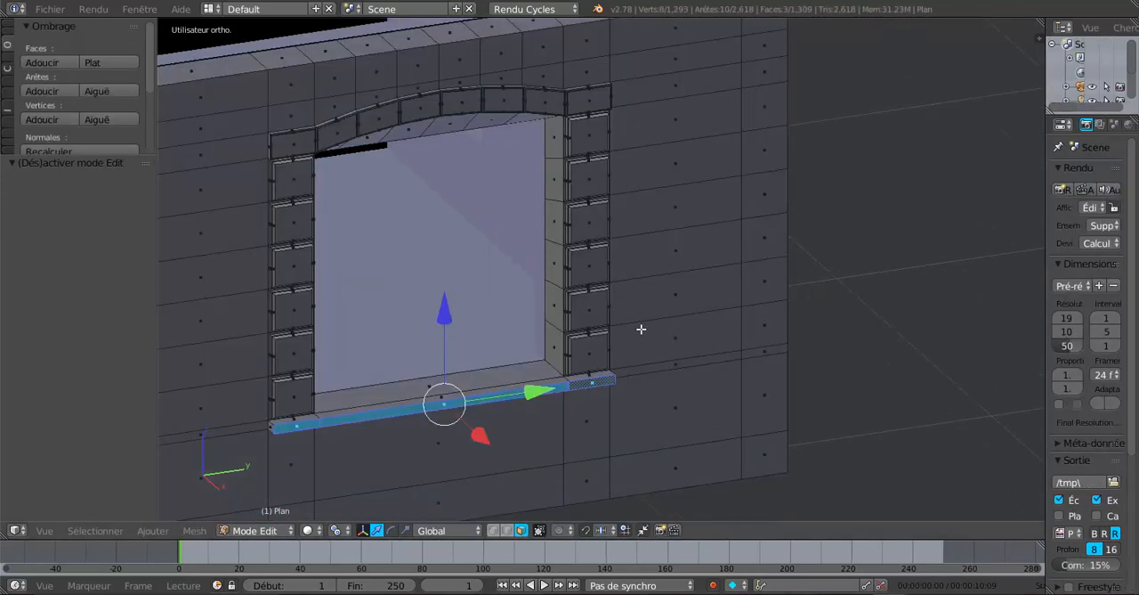
scroll(614, 331, "down", 2)
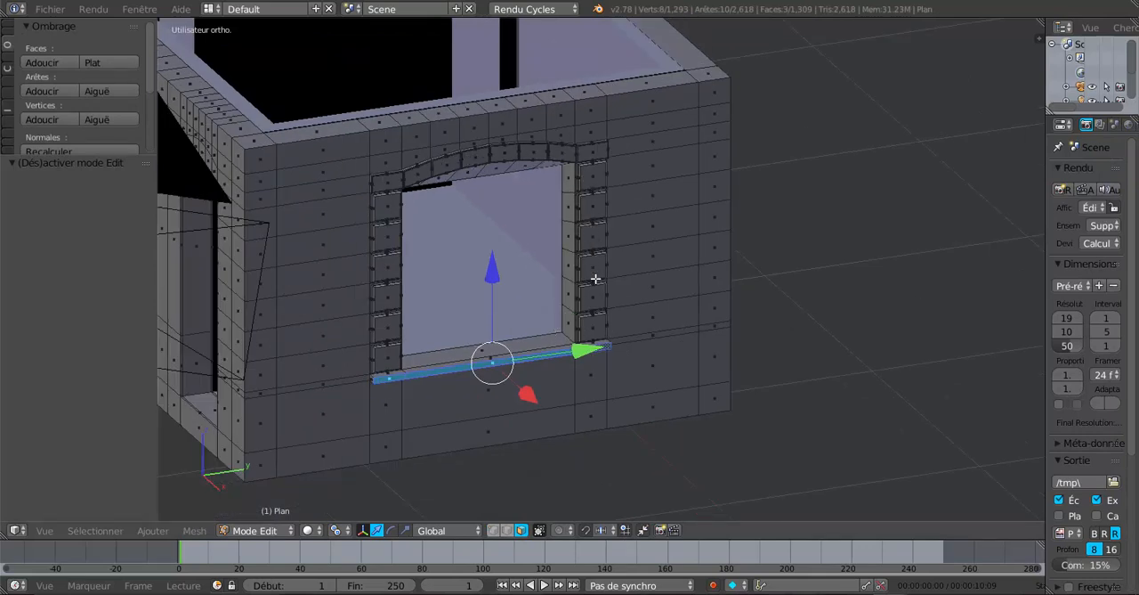
scroll(596, 278, "up", 3)
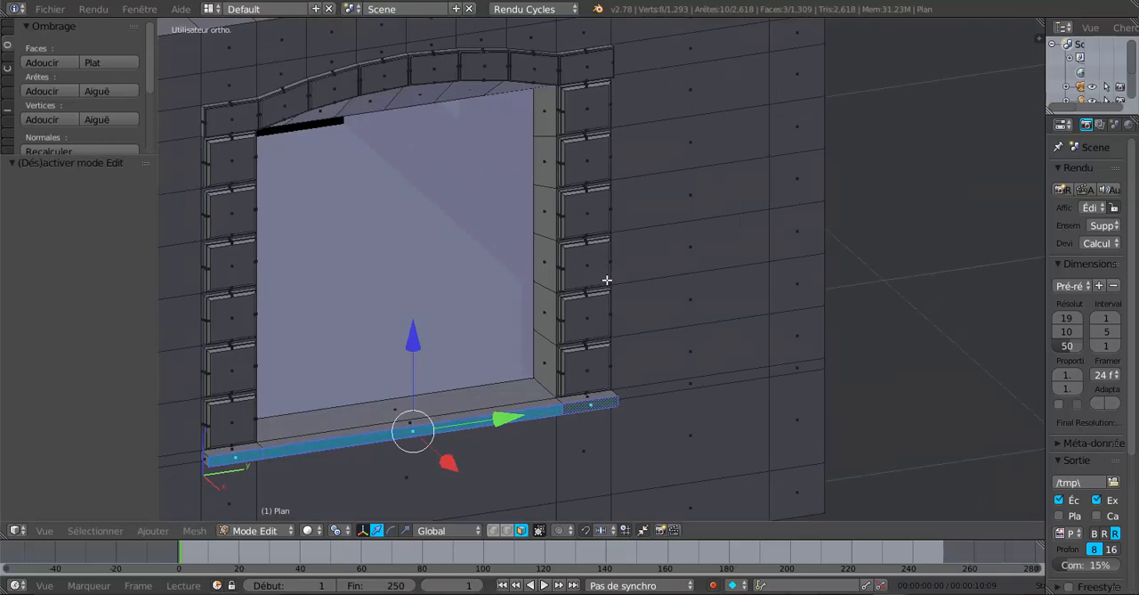
scroll(783, 274, "down", 3)
scroll(738, 293, "up", 2)
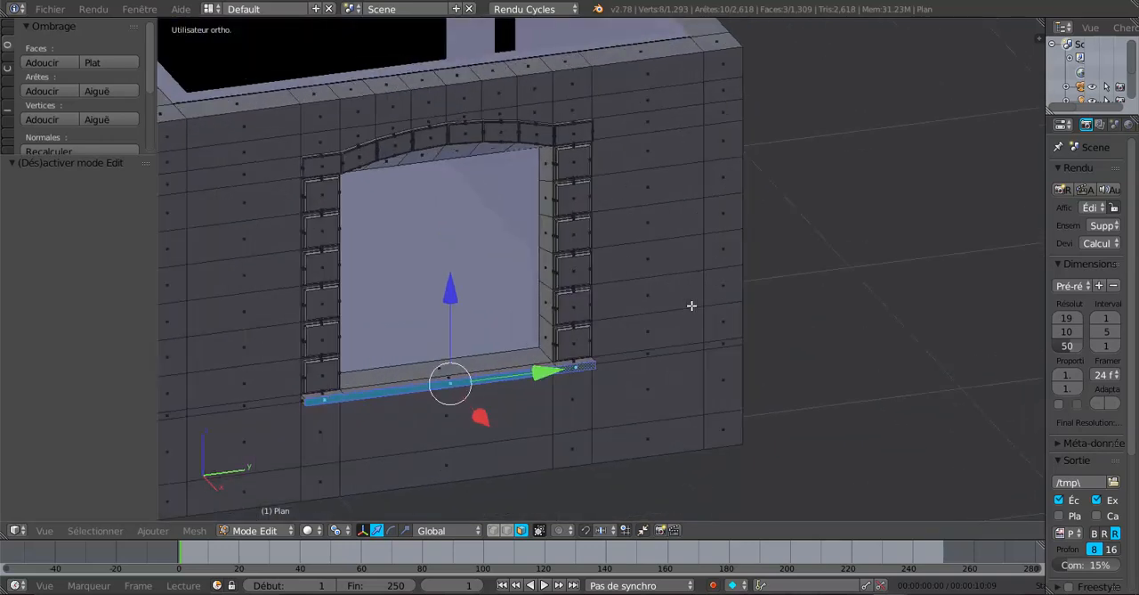
scroll(699, 283, "up", 1)
scroll(734, 122, "down", 2)
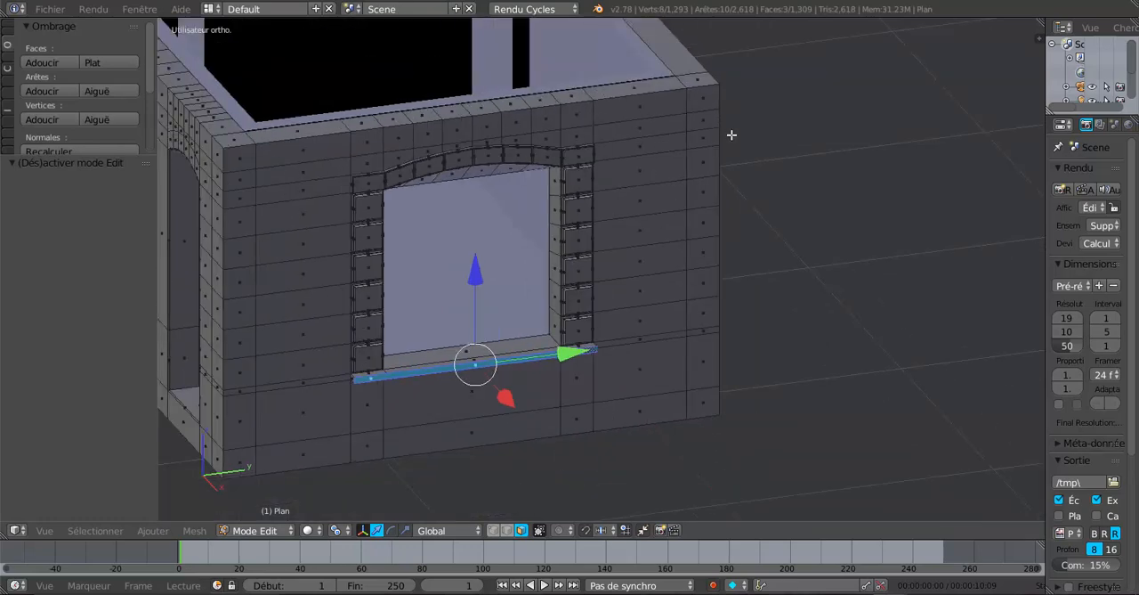
Add one centred horizontal loop cut through the wall row below the sill, with a factor of 0.000, and switch to face selection
middle_click_drag(707, 276, 616, 301)
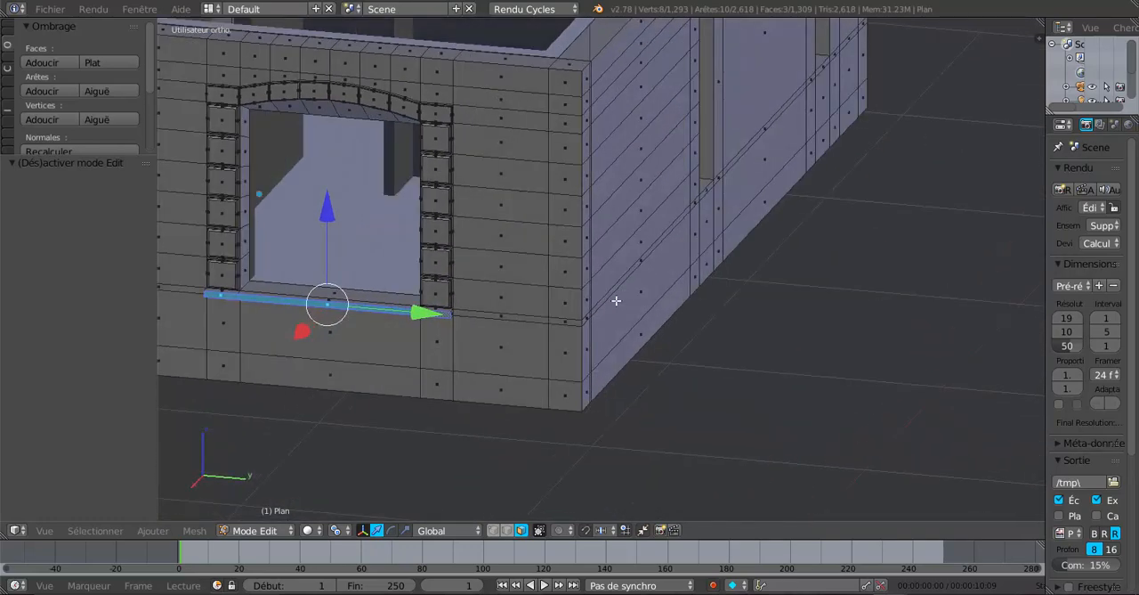
scroll(572, 354, "up", 1)
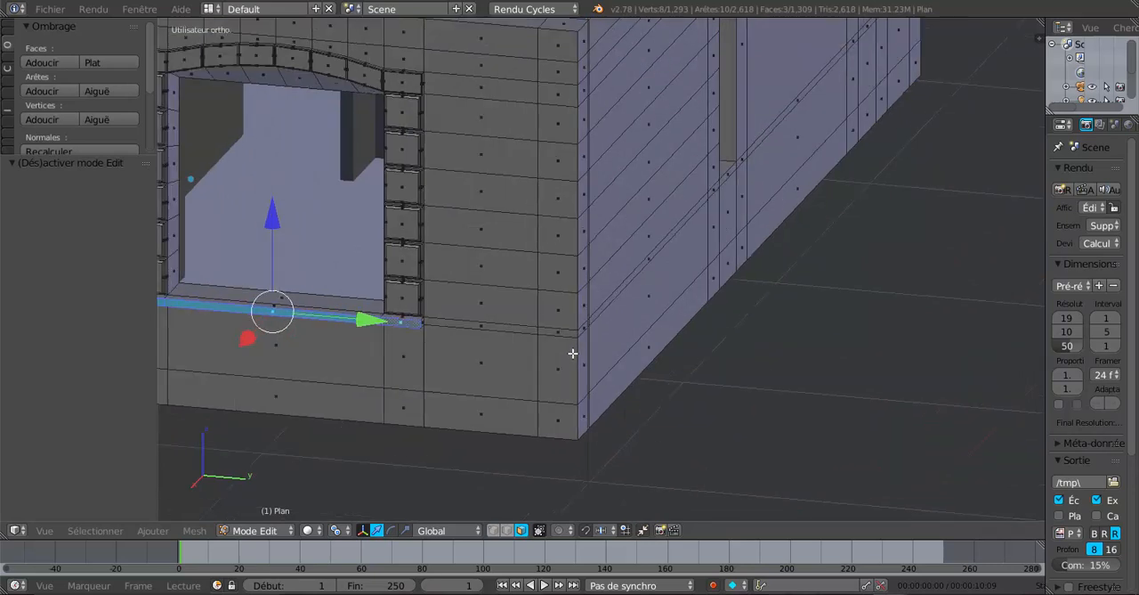
middle_click_drag(573, 340, 578, 336)
scroll(578, 337, "down", 1)
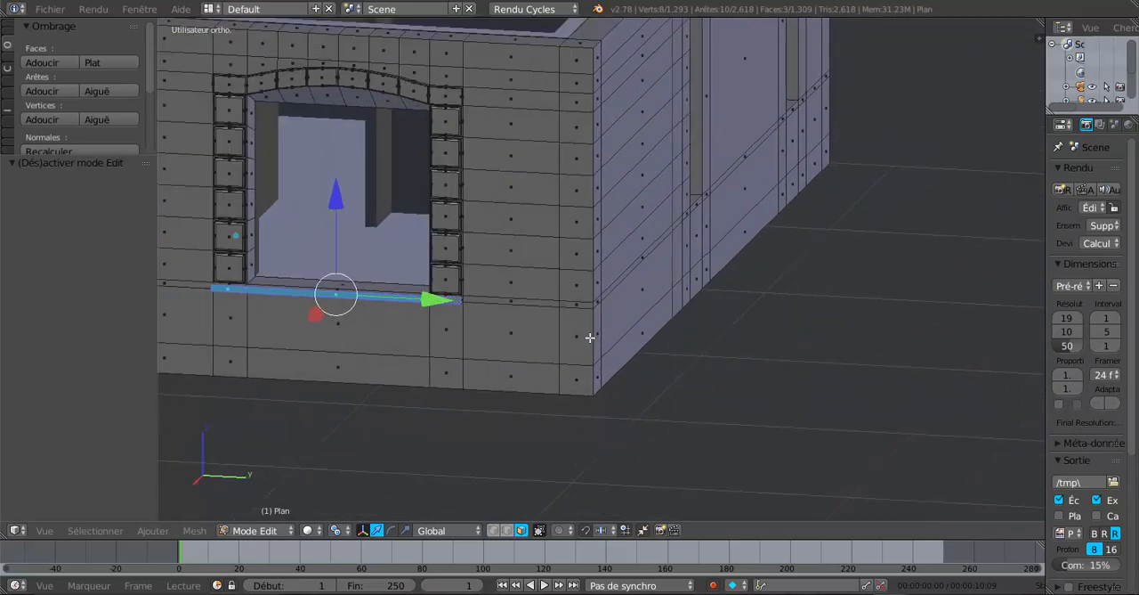
key("ctrl+r")
left_click(590, 337)
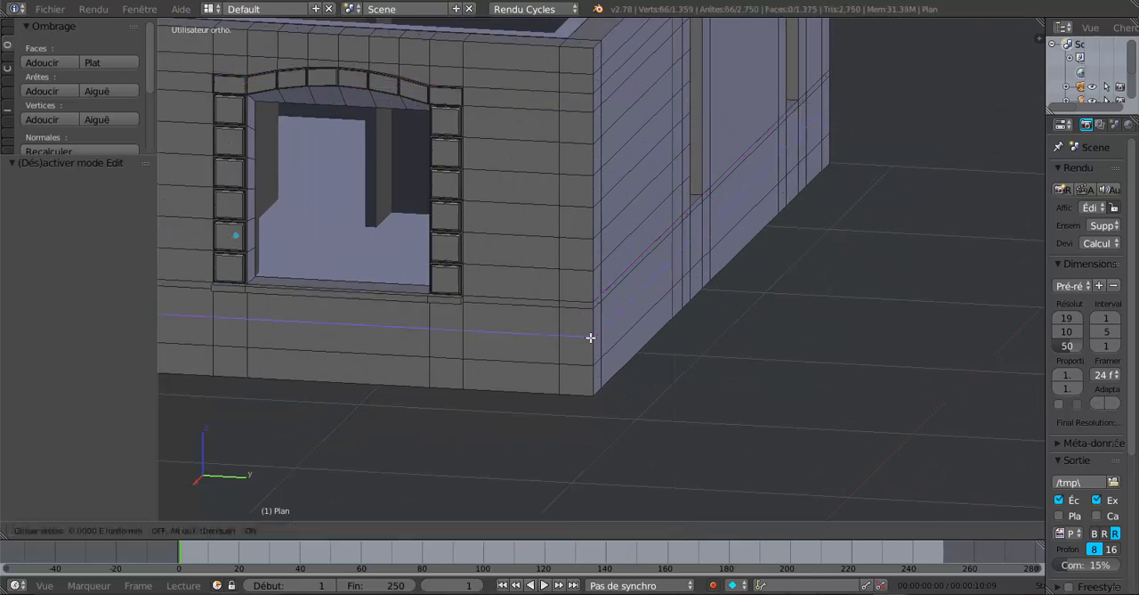
right_click(591, 337)
middle_click_drag(685, 328, 690, 329)
scroll(689, 329, "up", 2)
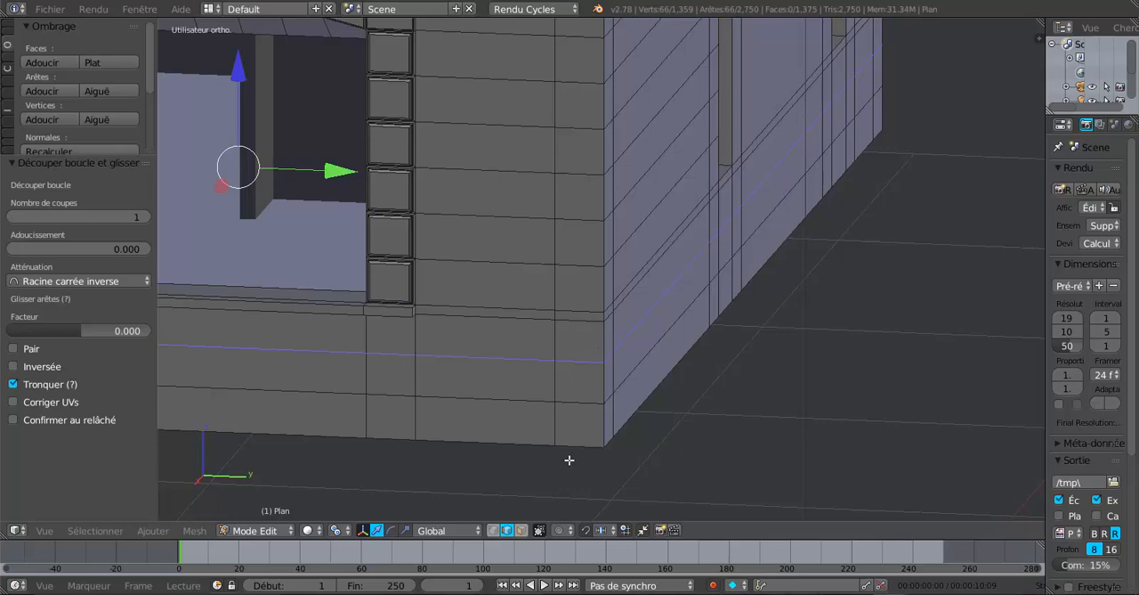
left_click(521, 530)
Select the topmost pair of faces on both sides of the wall corner beside the window
scroll(594, 402, "down", 3)
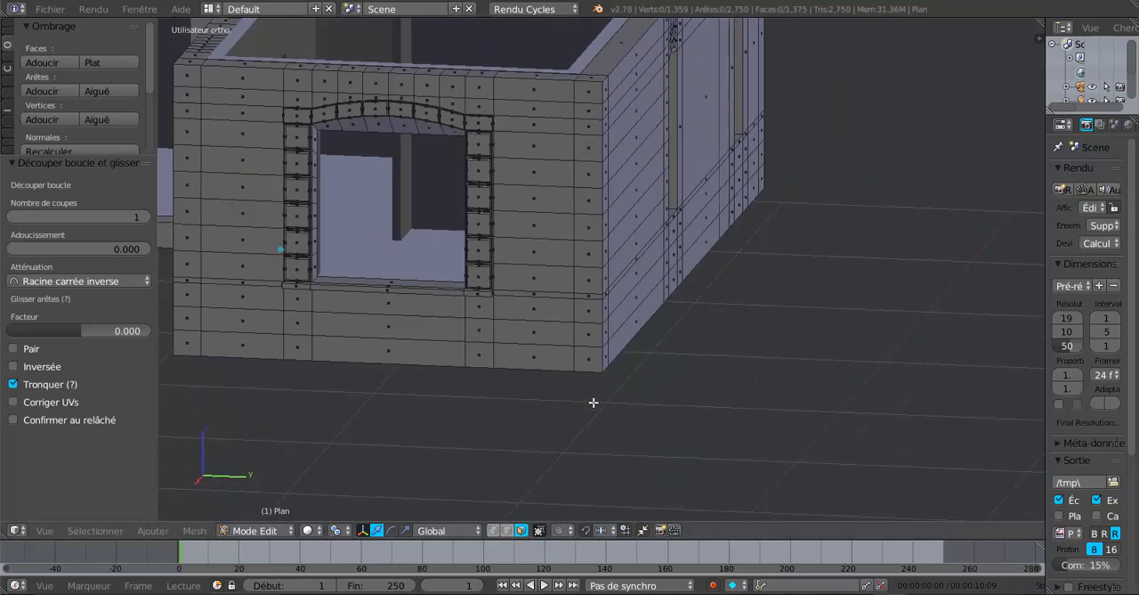
scroll(583, 294, "up", 6)
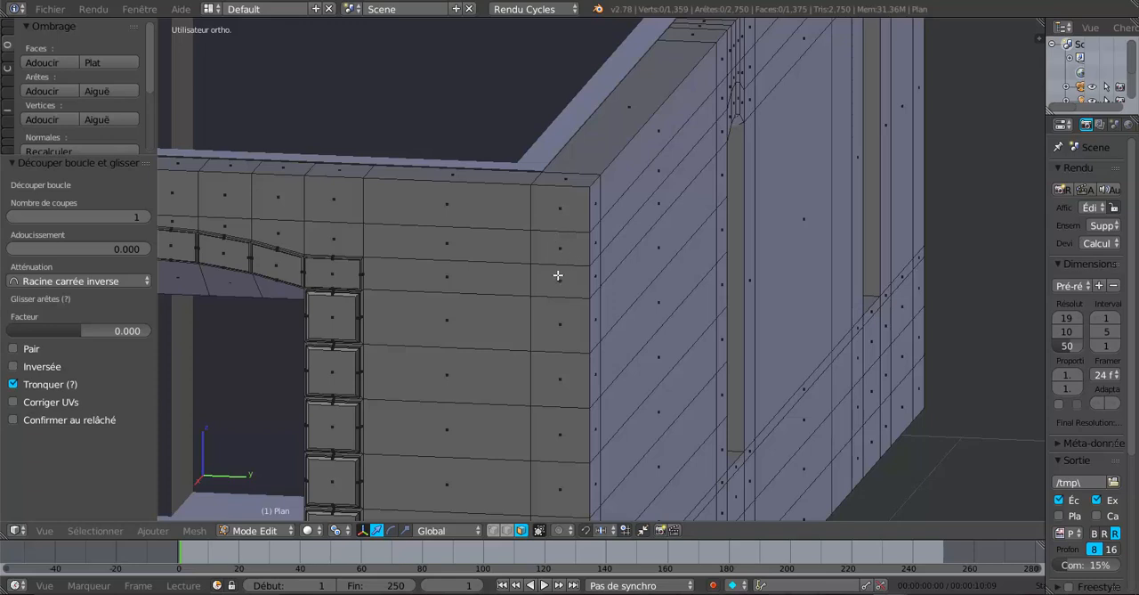
scroll(558, 275, "down", 1)
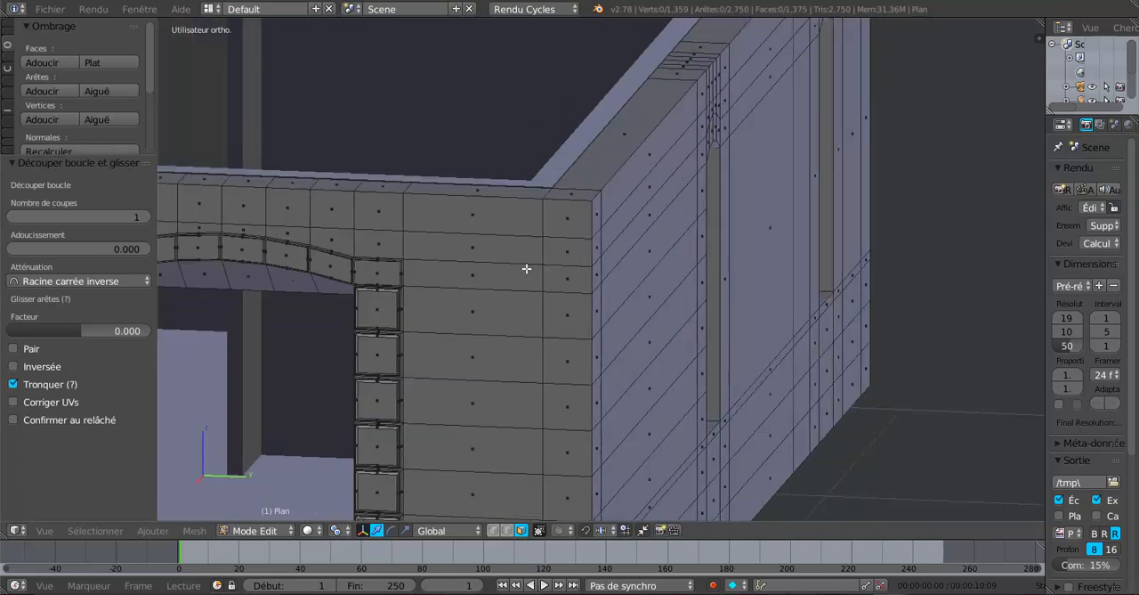
middle_click_drag(555, 277, 664, 274)
scroll(542, 260, "up", 1)
scroll(542, 261, "down", 1)
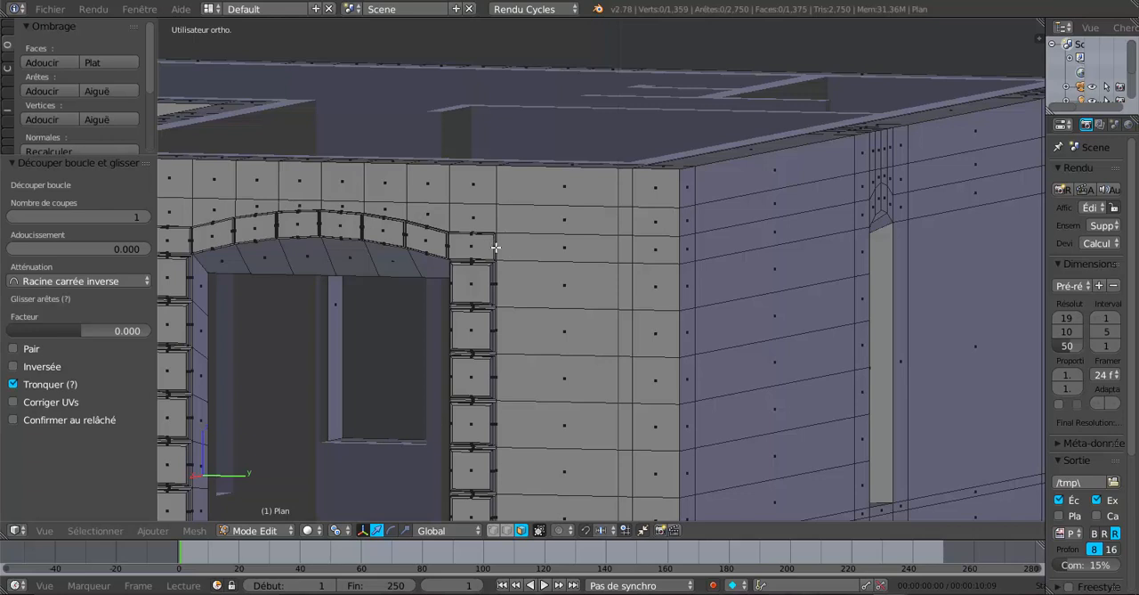
middle_click_drag(495, 247, 517, 251)
middle_click_drag(679, 282, 626, 285)
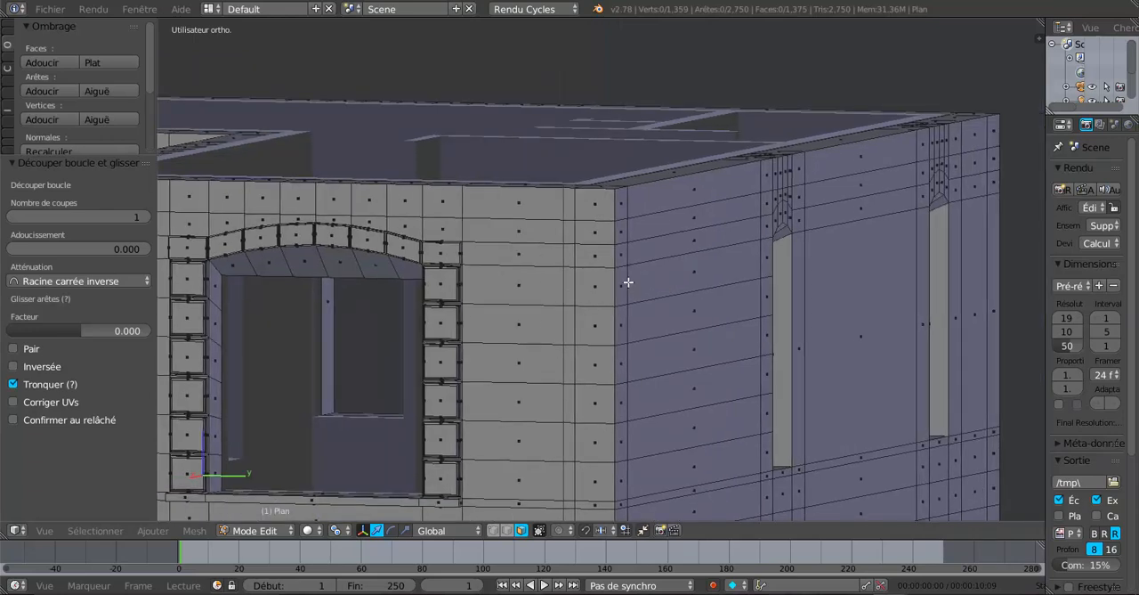
scroll(614, 263, "up", 3)
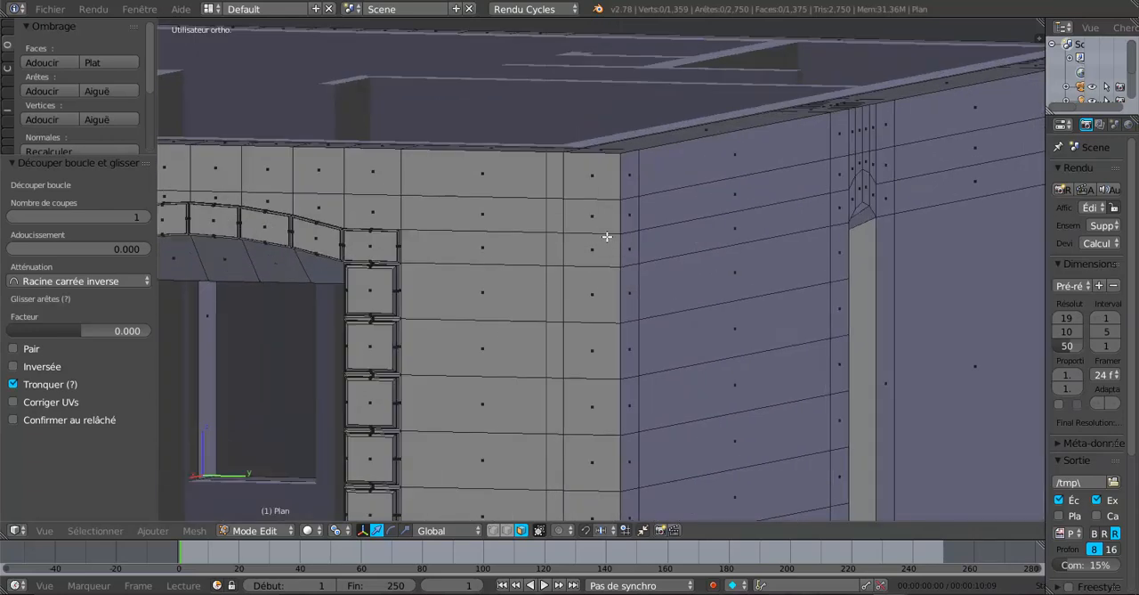
right_click(596, 182)
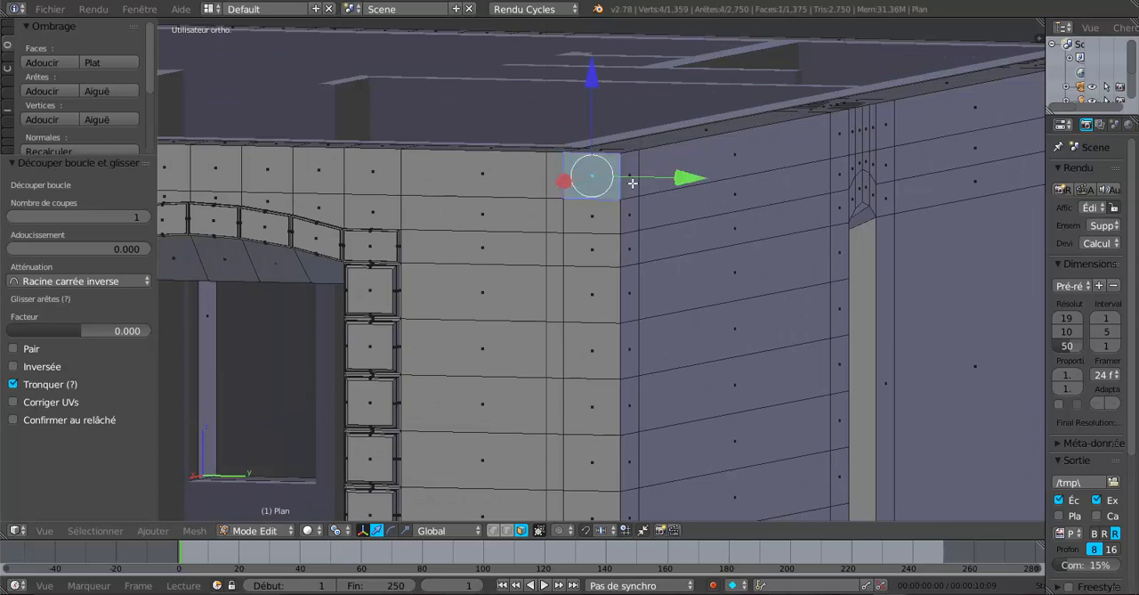
right_click(627, 182, "shift")
Add three more alternating pairs of faces down the wall corner to the selection, leaving gaps between them
middle_click_drag(631, 208, 572, 250)
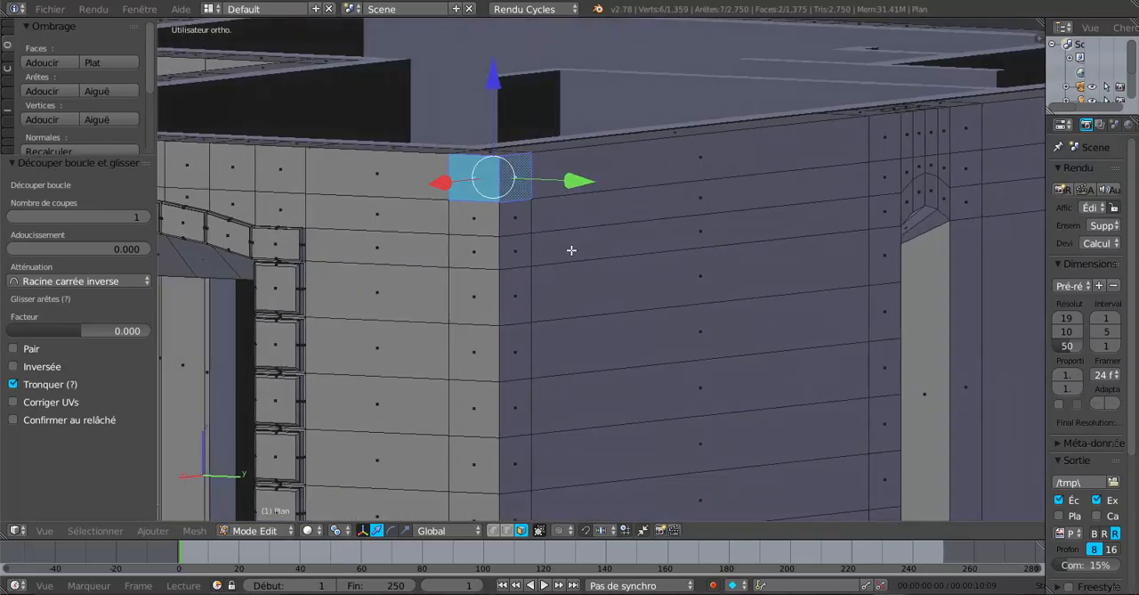
right_click(479, 283, "shift")
right_click(504, 316, "shift")
right_click(487, 408, "shift")
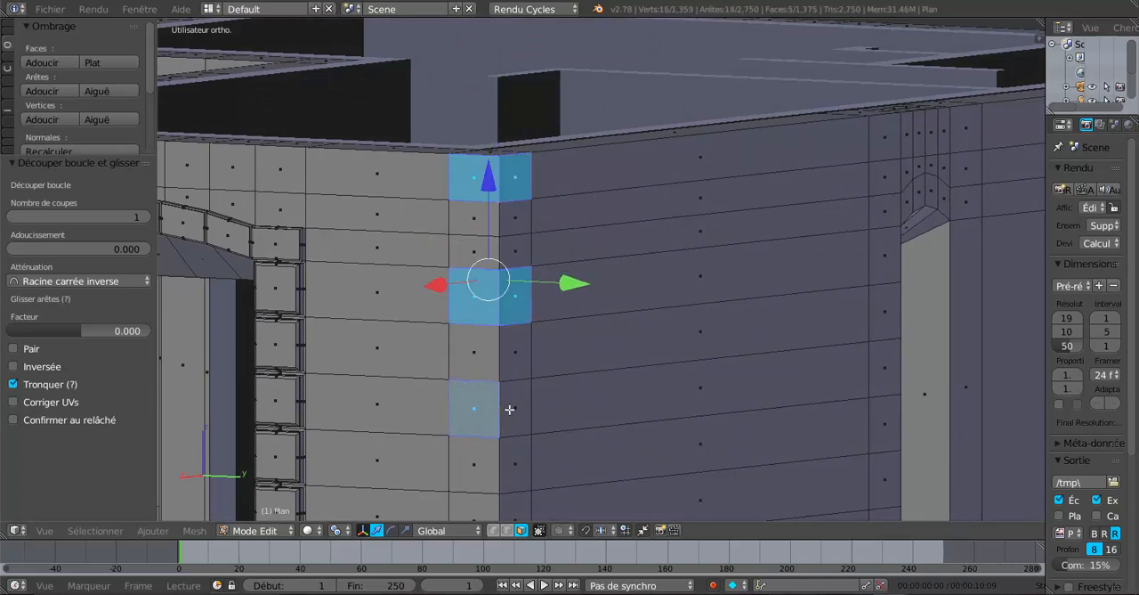
right_click(509, 409, "shift")
middle_click_drag(562, 389, 596, 244, "shift")
right_click(522, 363, "shift")
right_click(557, 374, "shift")
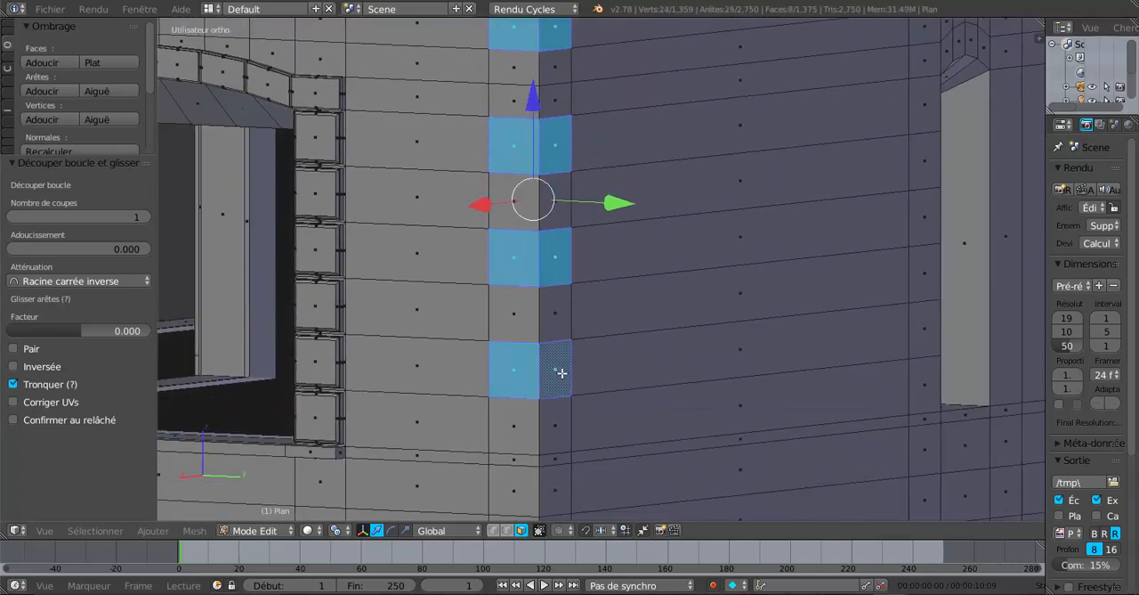
Extend the corner selection with the four faces at and just below sill level and the bottom pair
scroll(574, 401, "down", 2)
middle_click_drag(551, 398, 564, 291, "shift")
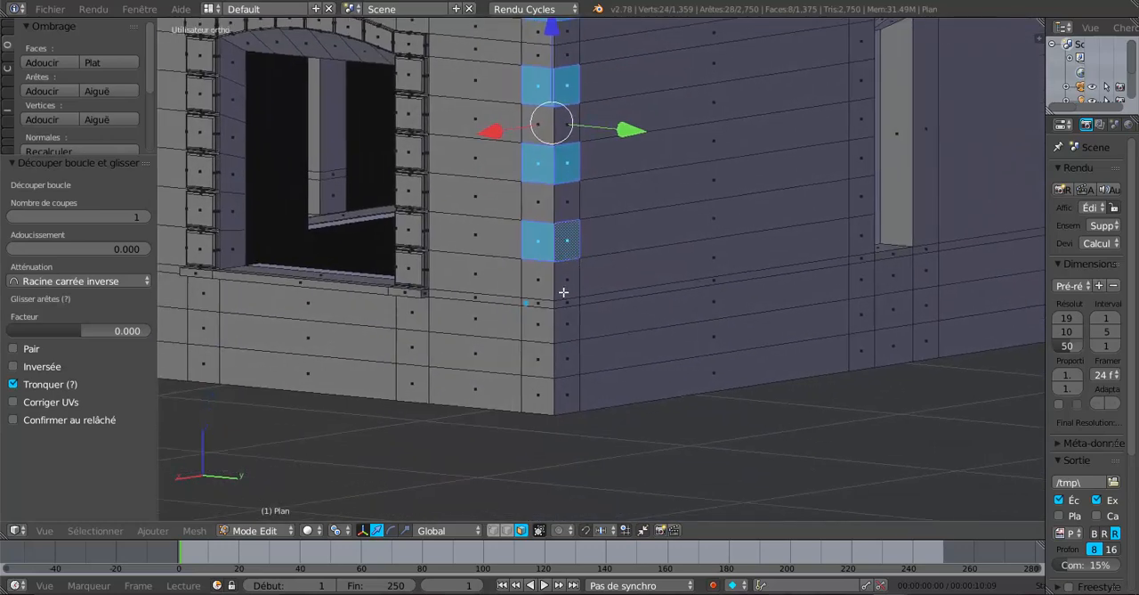
right_click(535, 305, "shift")
right_click(539, 313, "shift")
right_click(565, 306, "shift")
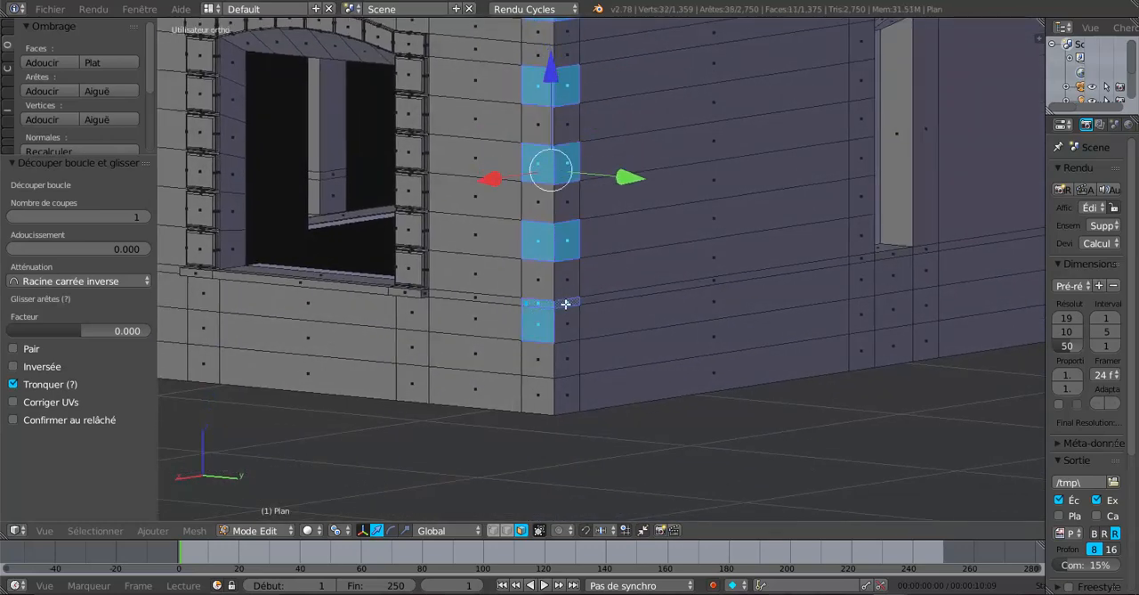
right_click(566, 315, "shift")
right_click(563, 389, "shift")
right_click(540, 393, "shift")
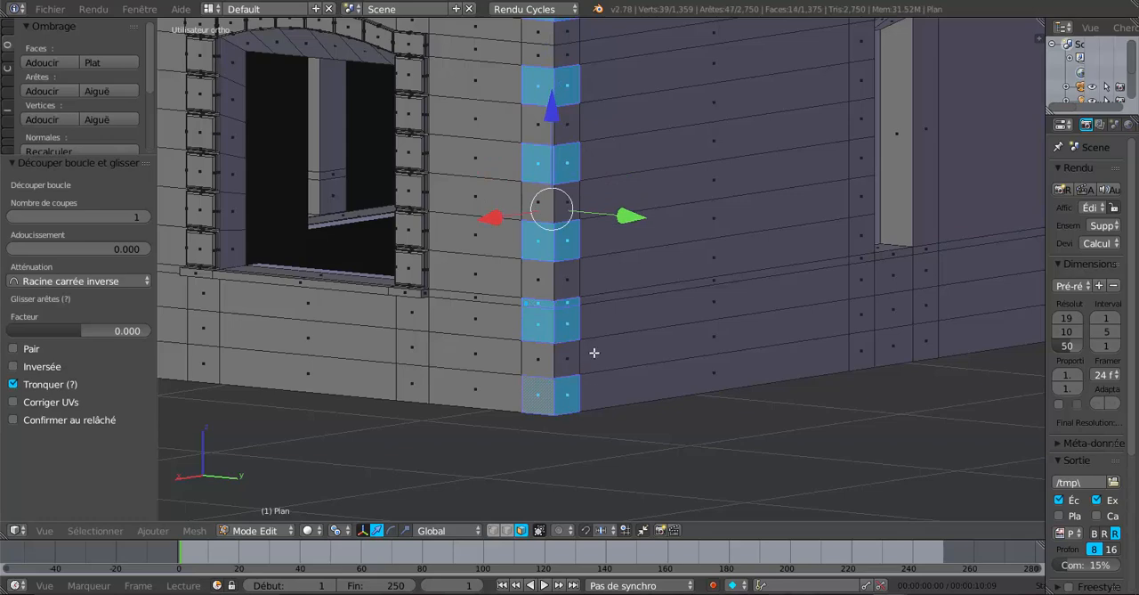
Add one centred horizontal loop cut through the wall row just below the topmost corner block, with a factor of 0.000
middle_click_drag(593, 354, 540, 361)
middle_click_drag(583, 329, 651, 433, "shift")
middle_click_drag(635, 370, 596, 381)
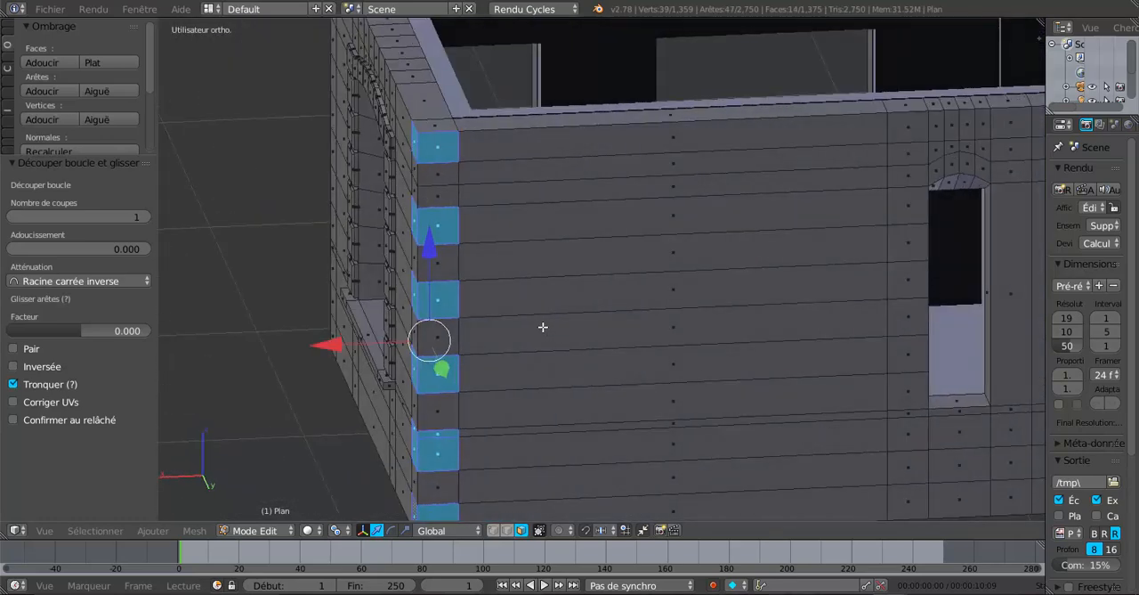
scroll(541, 321, "up", 1)
middle_click_drag(566, 290, 697, 337, "shift")
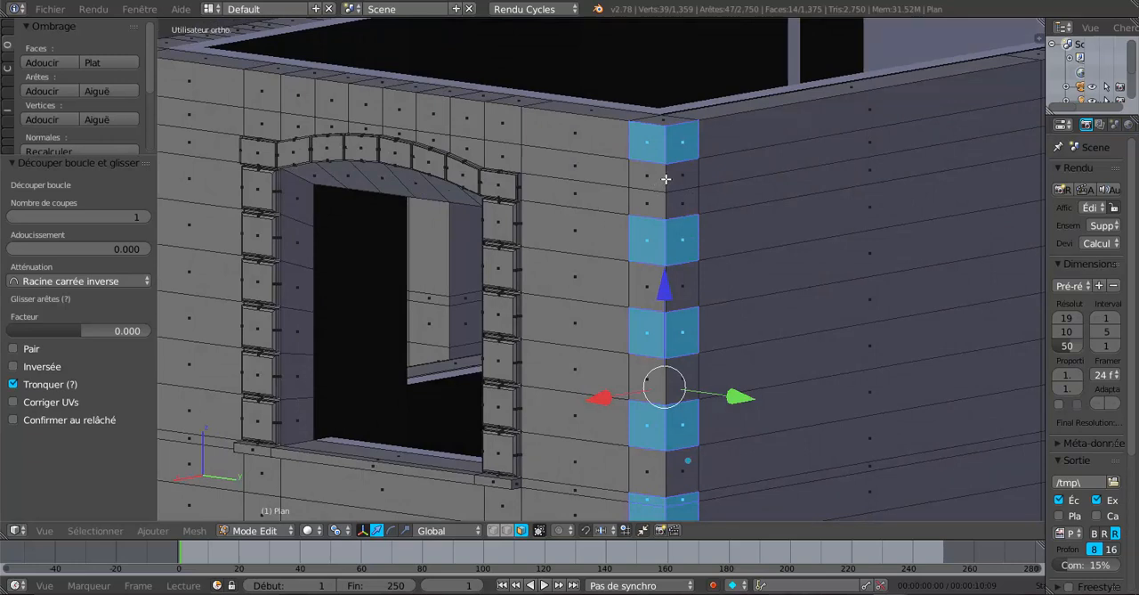
key("ctrl+r")
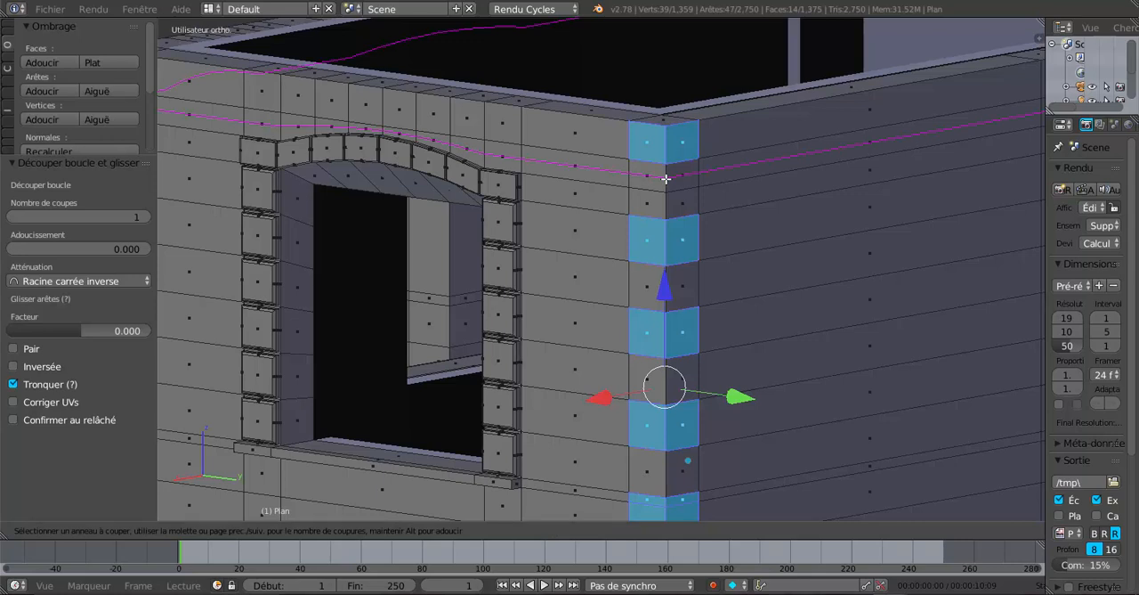
left_click(666, 178)
right_click(666, 178)
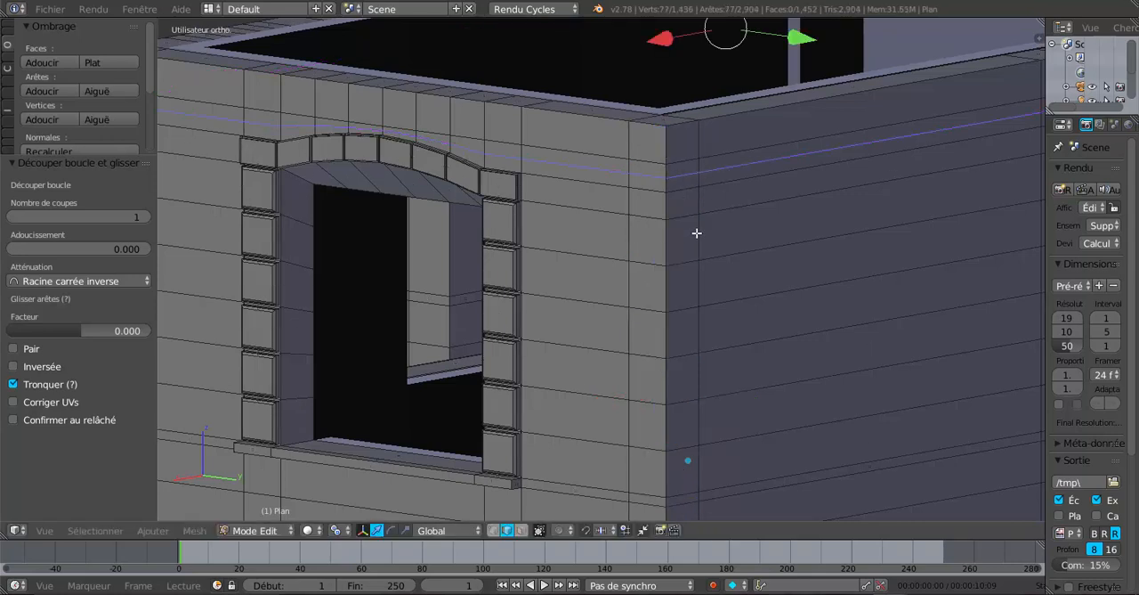
In face selection mode, select the four topmost faces on both sides of the wall corner beside the window
left_click(522, 530)
right_click(679, 144)
right_click(683, 166, "shift")
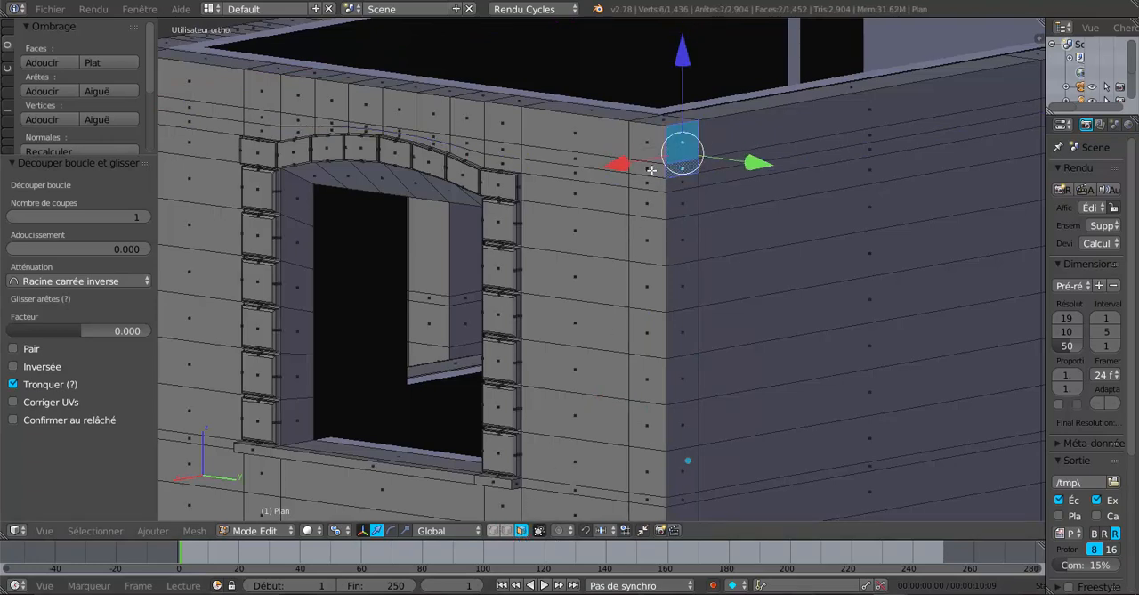
right_click(652, 168, "shift")
right_click(652, 149, "shift")
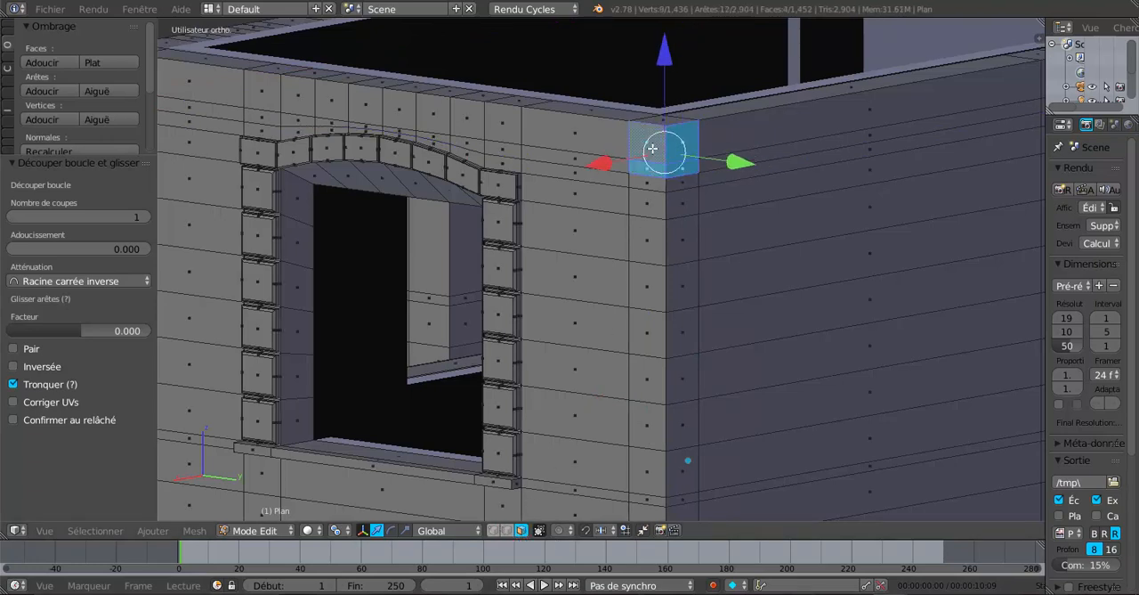
Add three more alternating pairs of faces down the wall corner to the selection, skipping one row between pairs
right_click(681, 234, "shift")
right_click(654, 251, "shift")
right_click(681, 325, "shift")
right_click(655, 335, "shift")
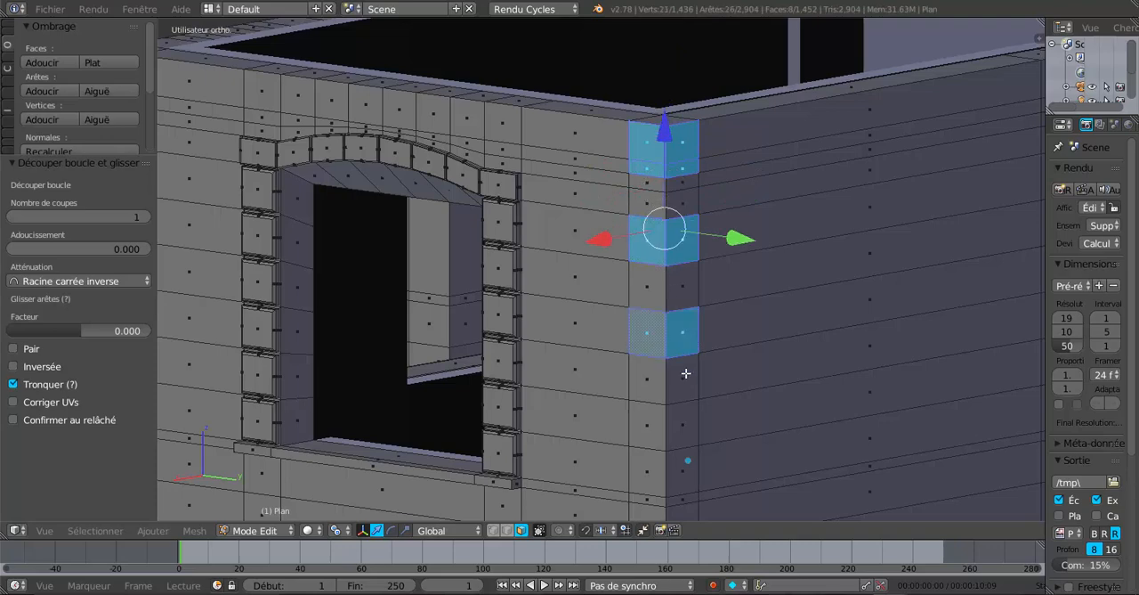
right_click(682, 416, "shift")
right_click(655, 424, "shift")
Extend the corner selection with the four faces at and just below sill level and the pair at the wall's base
scroll(694, 356, "down", 5, "shift")
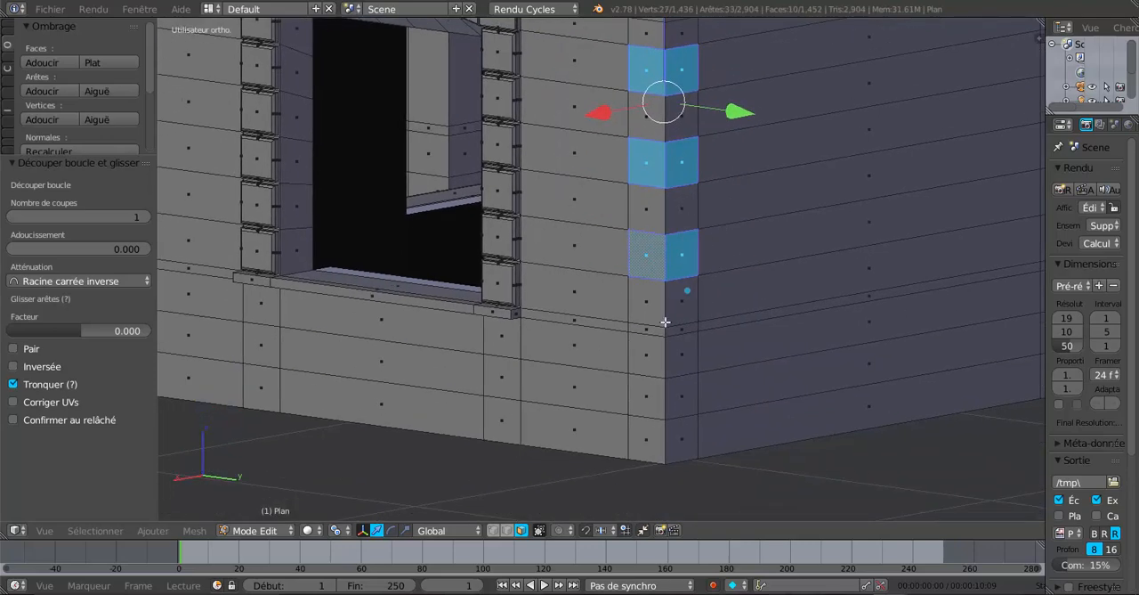
right_click(687, 331, "shift")
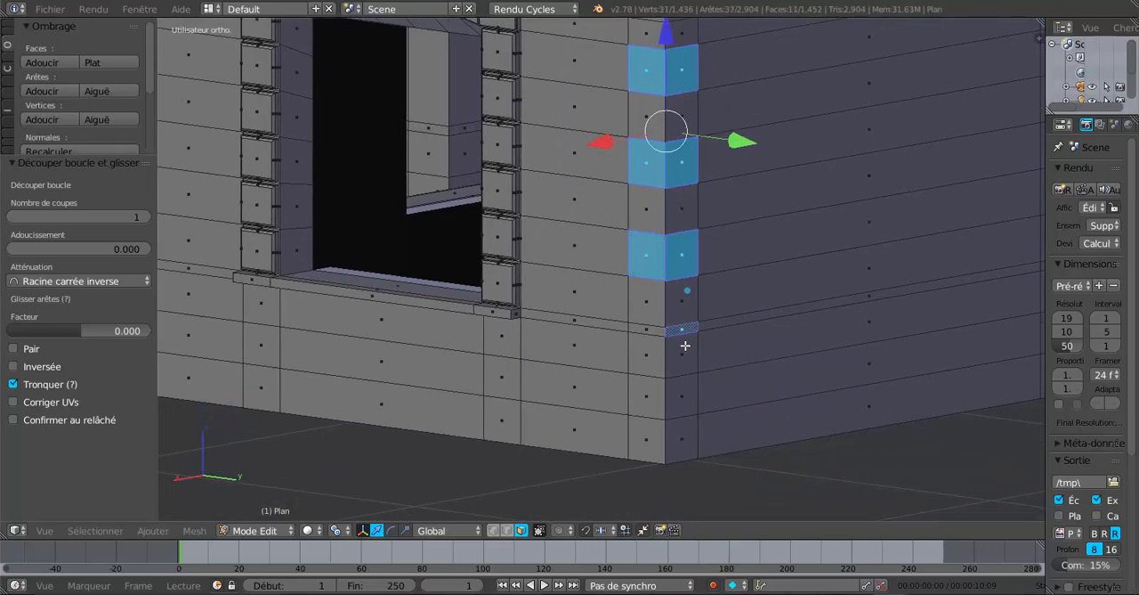
right_click(686, 345, "shift")
right_click(654, 344, "shift")
right_click(656, 333, "shift")
right_click(682, 445, "shift")
right_click(647, 438, "shift")
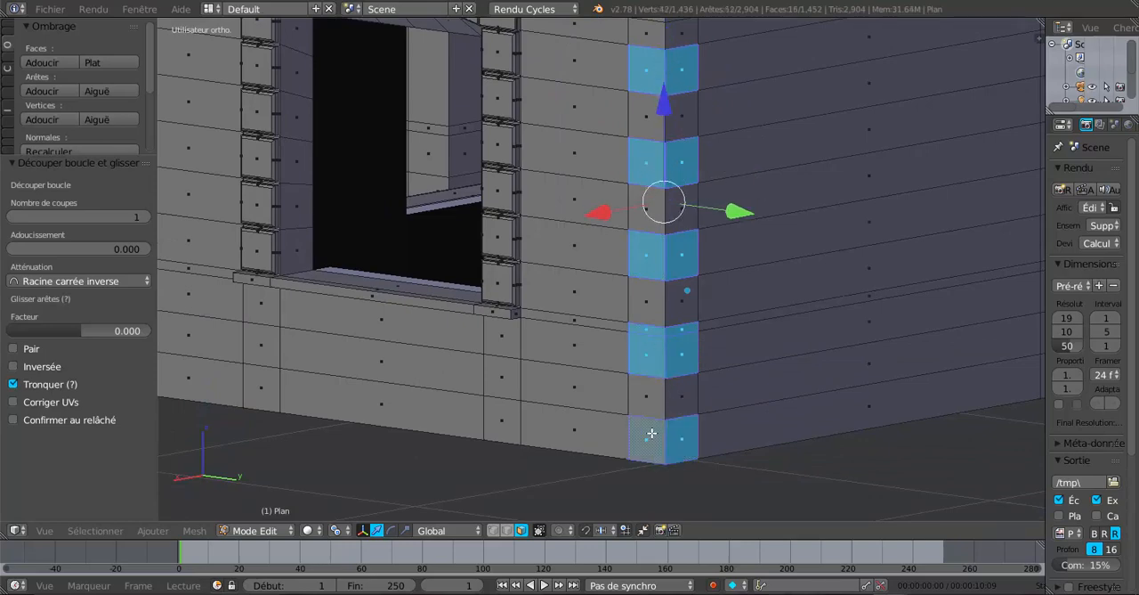
Set the transform orientation to Normal (Normale) for the selected corner faces
scroll(704, 445, "down", 5)
middle_click_drag(704, 445, 723, 389)
scroll(723, 389, "up", 2)
middle_click_drag(648, 254, 649, 324, "shift")
scroll(650, 323, "up", 2)
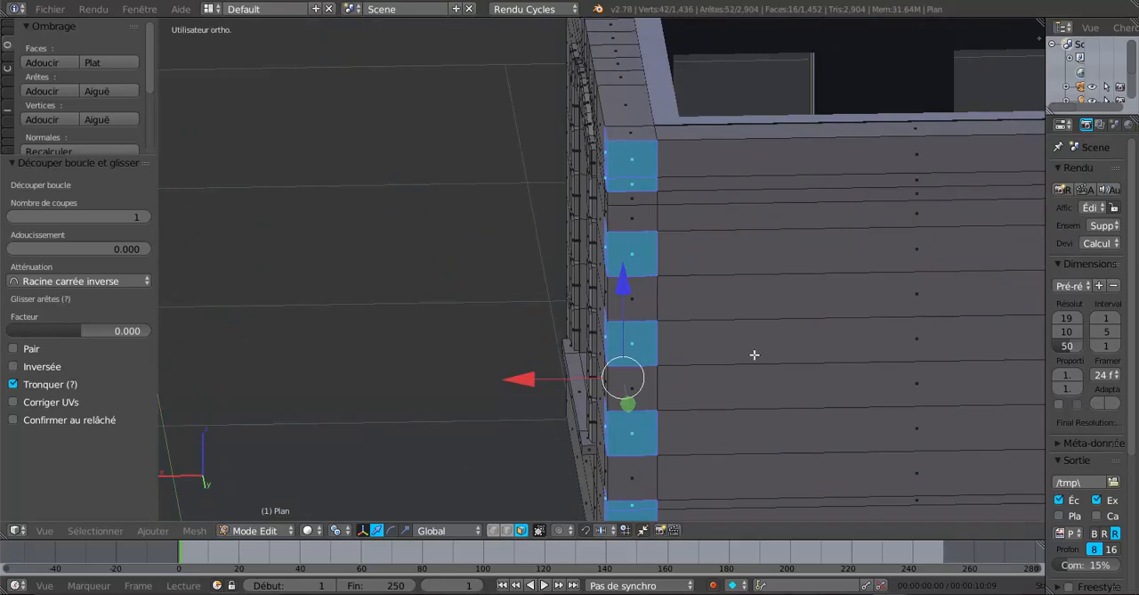
middle_click_drag(753, 354, 686, 311)
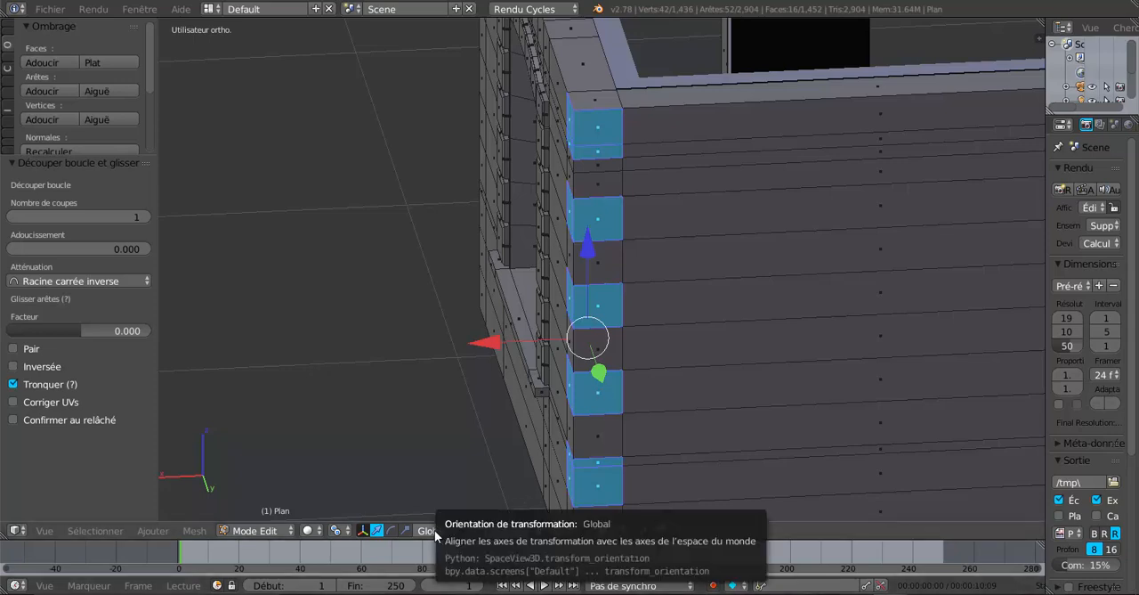
middle_click_drag(590, 384, 643, 286)
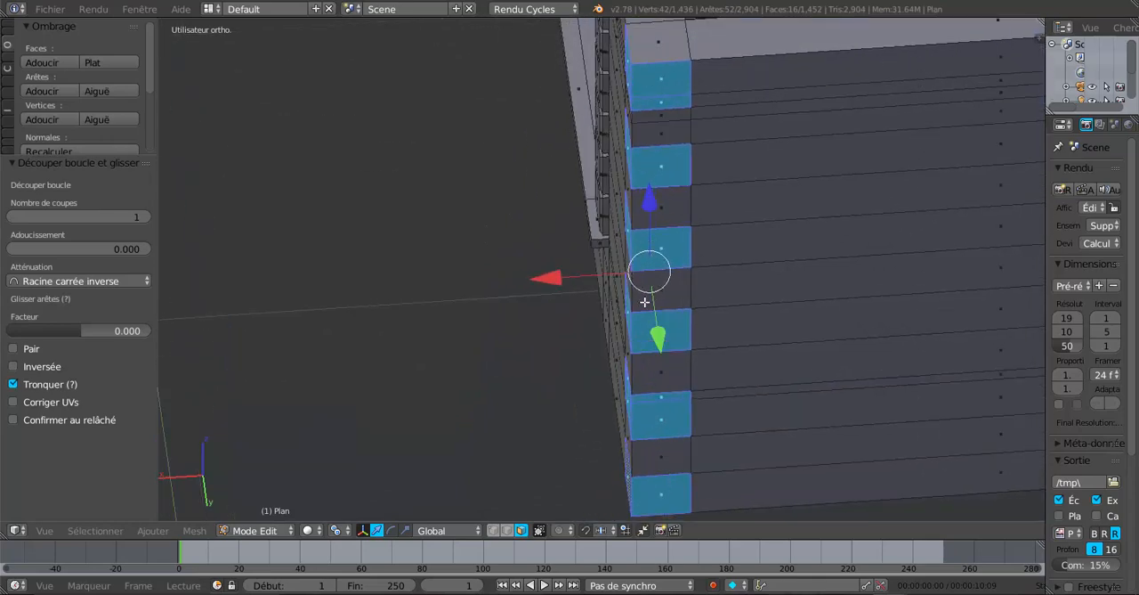
middle_click_drag(512, 483, 669, 356)
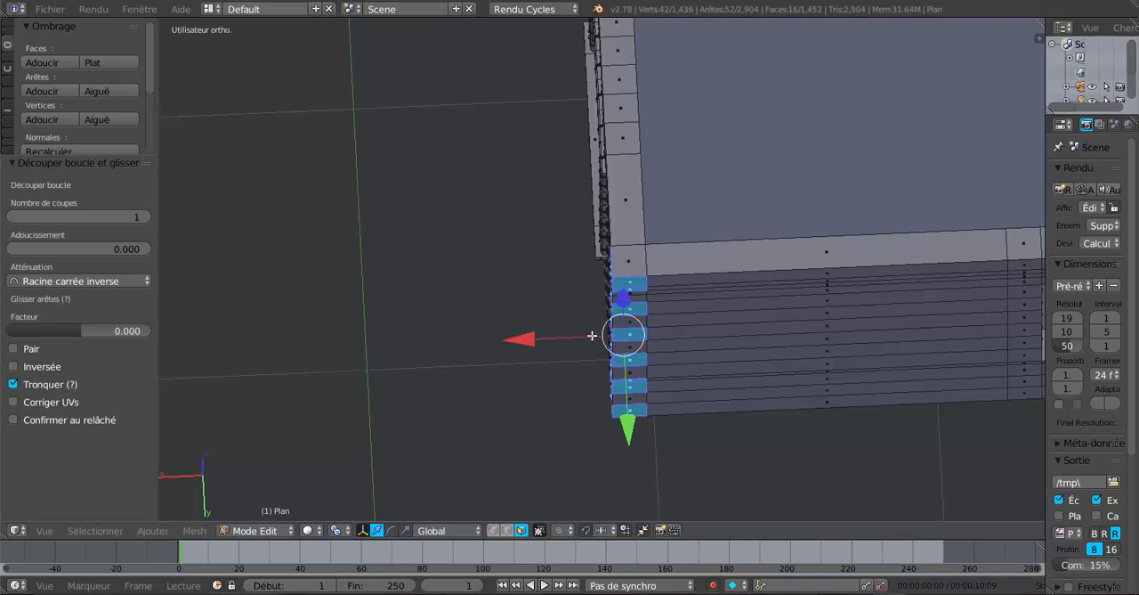
scroll(517, 430, "down", 1)
scroll(614, 348, "up", 1)
scroll(609, 354, "down", 5)
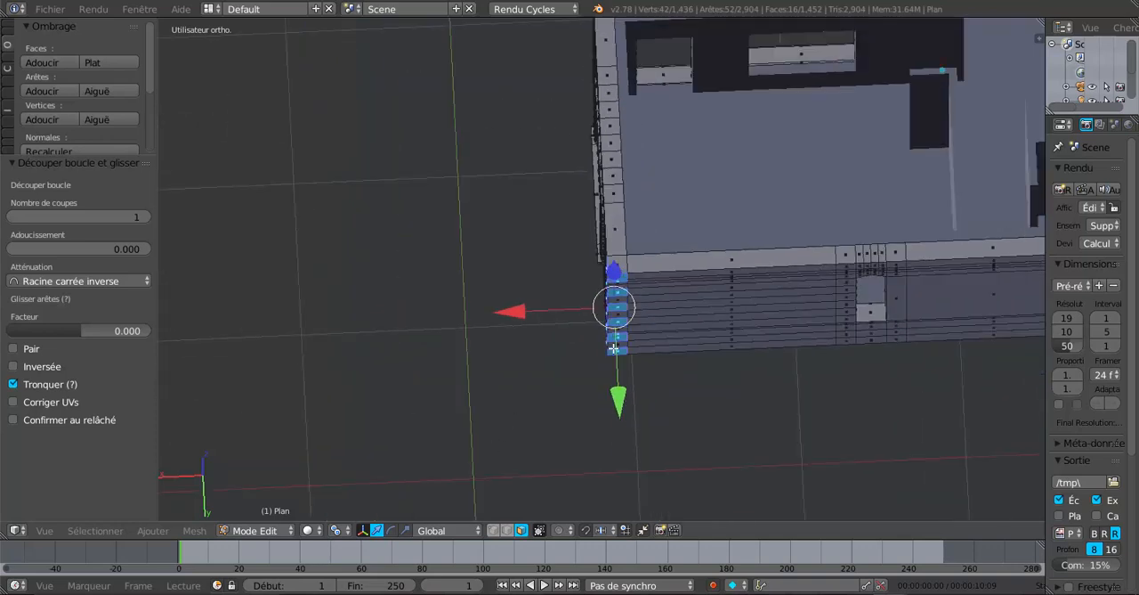
scroll(605, 362, "up", 1)
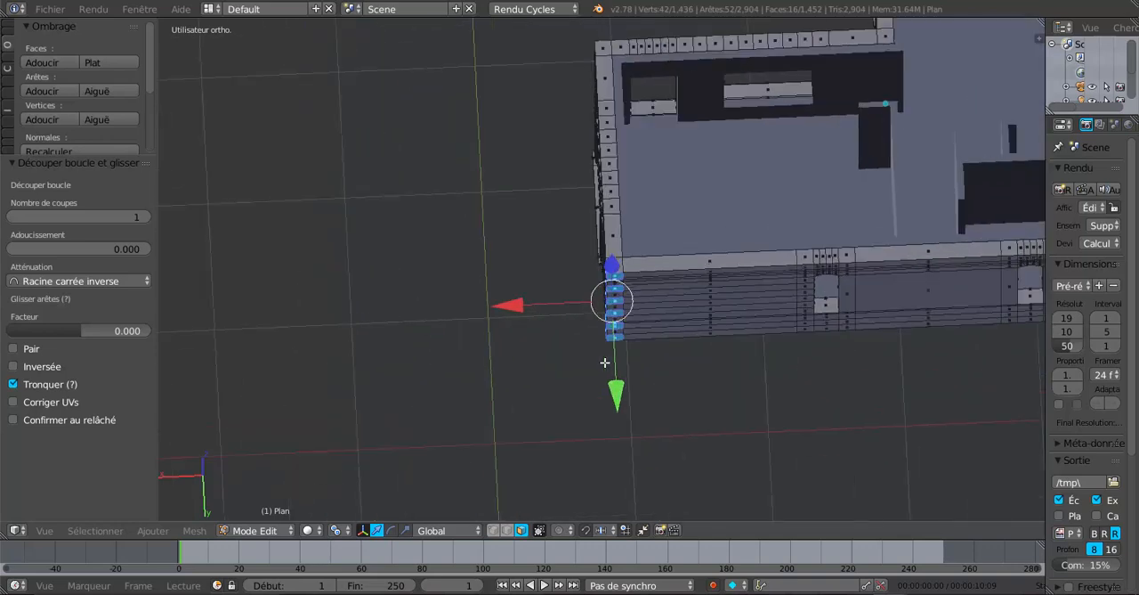
left_click(445, 530)
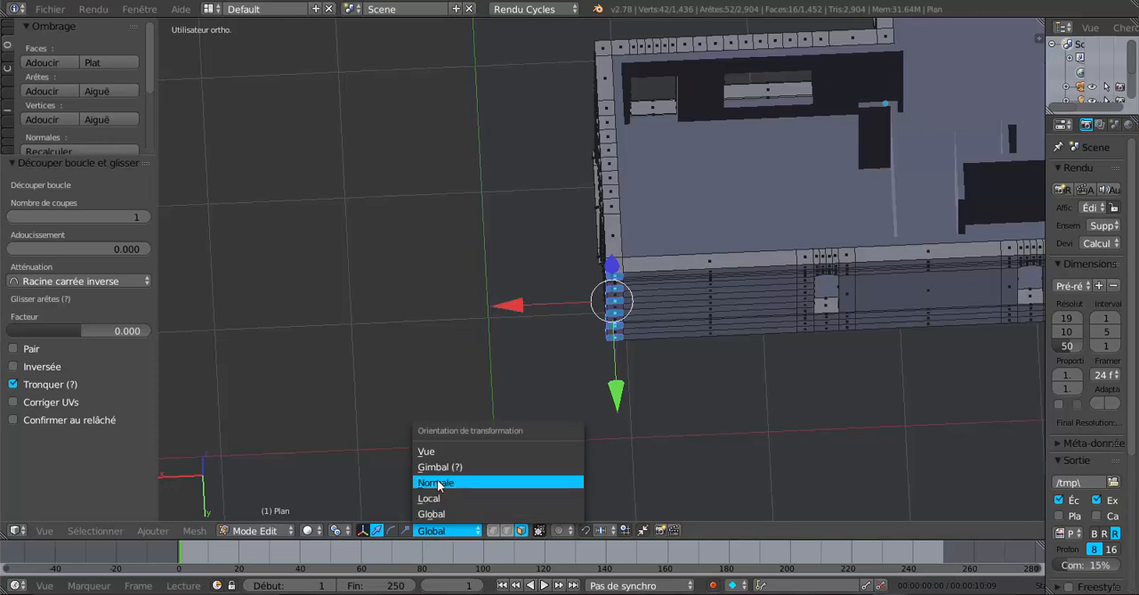
left_click(437, 483)
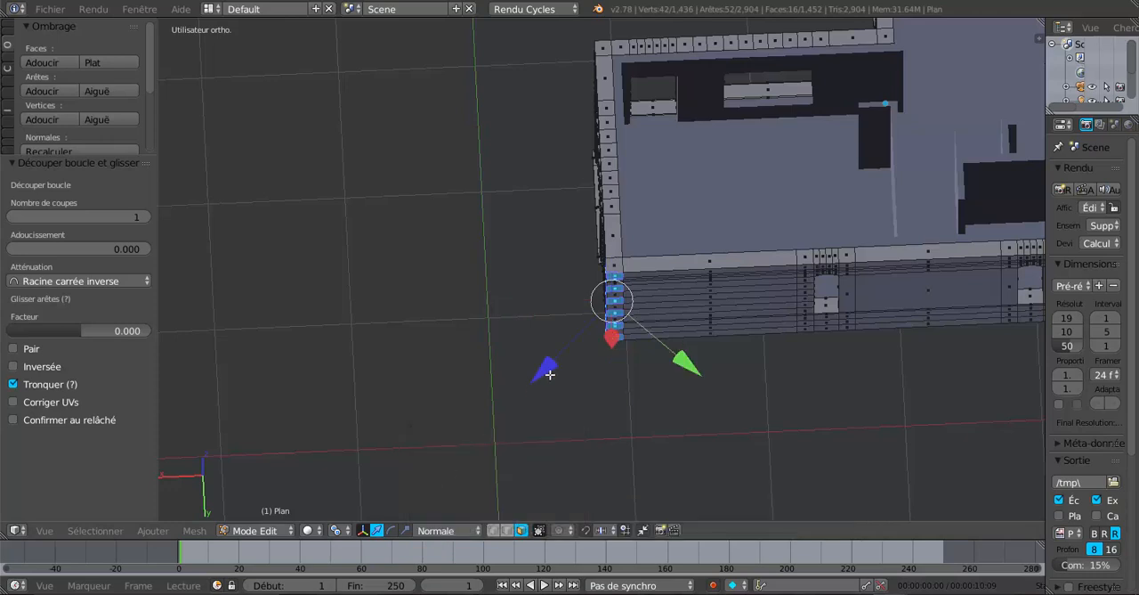
Extrude the selected corner faces and move them outward about 0.011 along the normal Z axis
middle_click_drag(570, 351, 630, 419)
scroll(664, 361, "up", 4)
key("e")
right_click(631, 419)
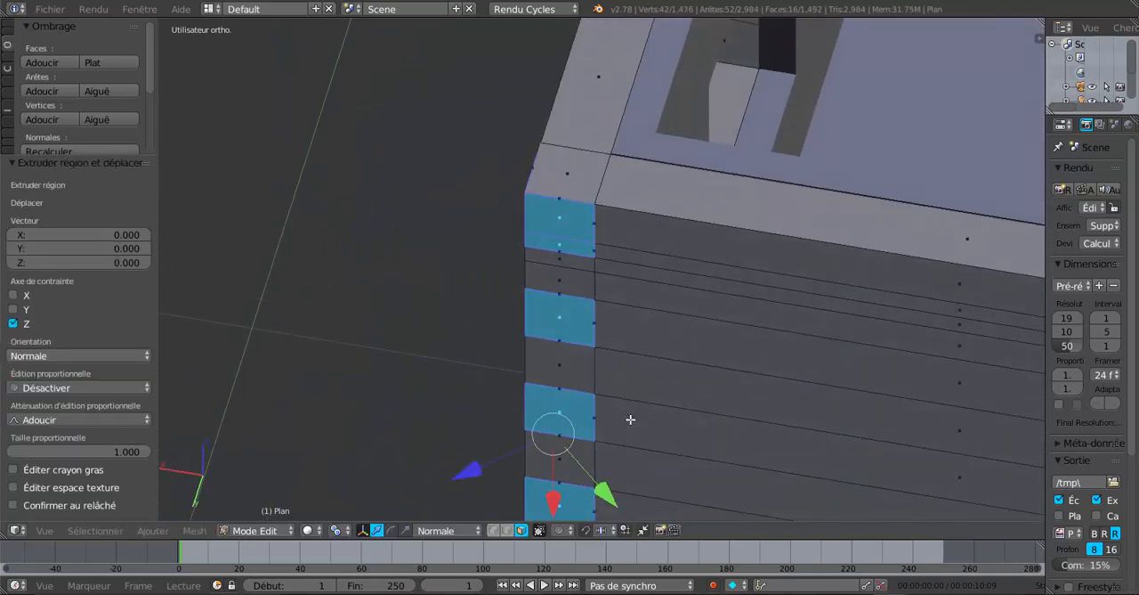
key("e")
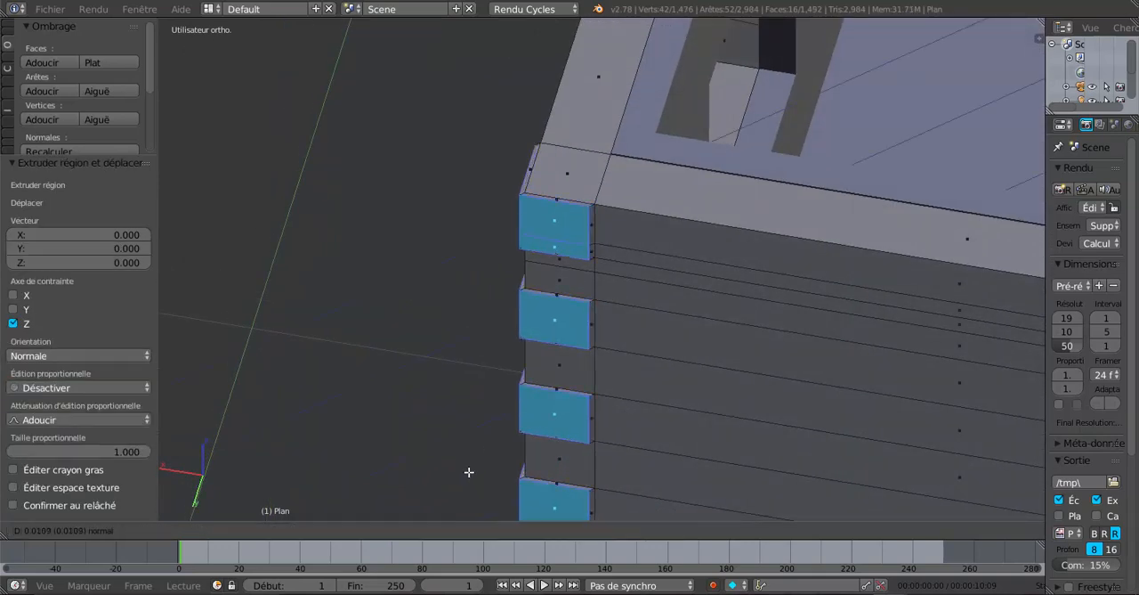
left_click(470, 471)
Check the extruded corner blocks in Object Mode, then scale their outer faces uniformly by 1.050 in Edit Mode
key("Tab")
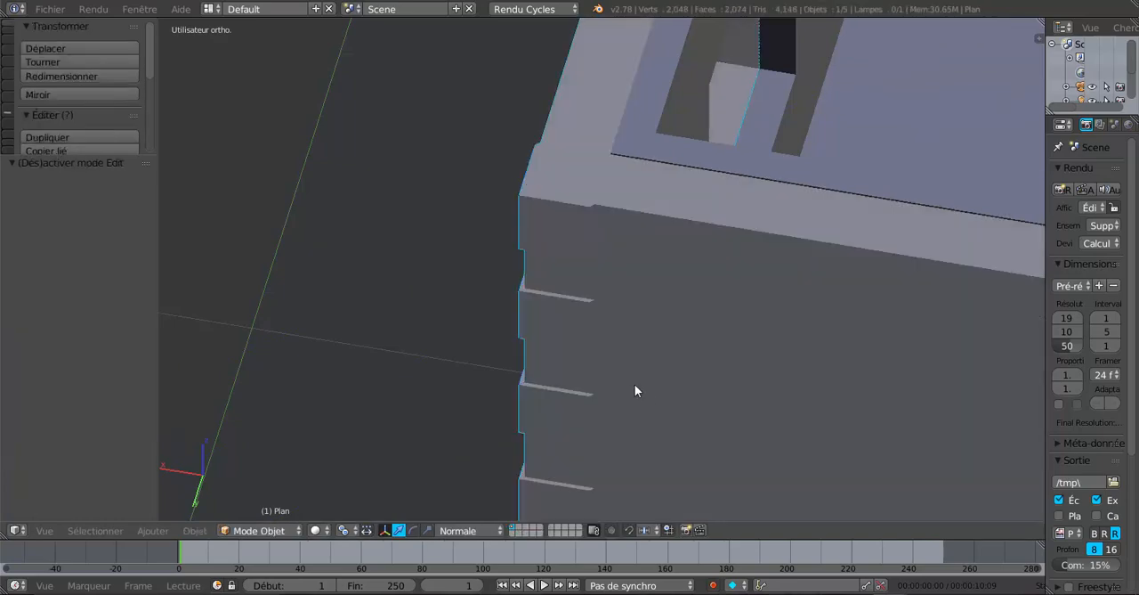
middle_click_drag(635, 390, 702, 460)
key("Tab")
scroll(682, 351, "up", 1)
key("Tab")
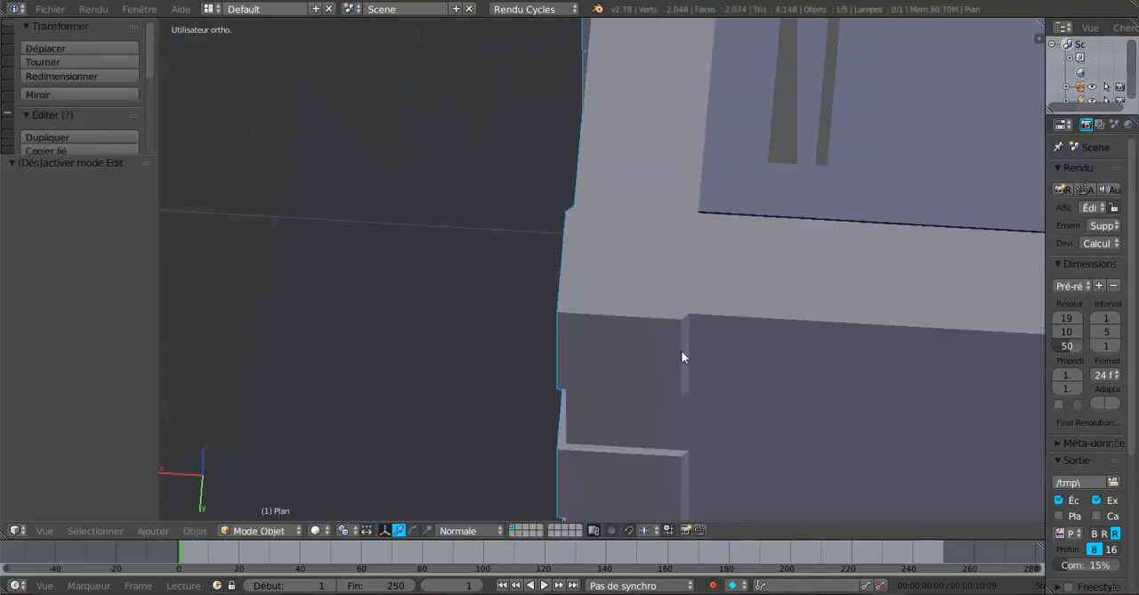
key("Tab")
middle_click_drag(688, 384, 669, 346, "shift")
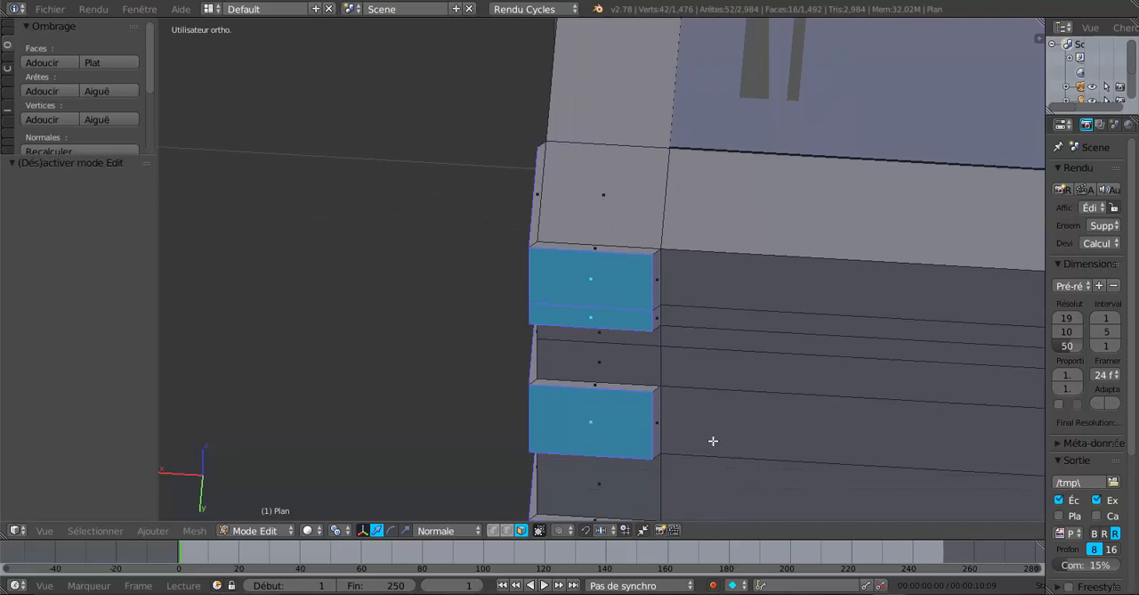
key("s")
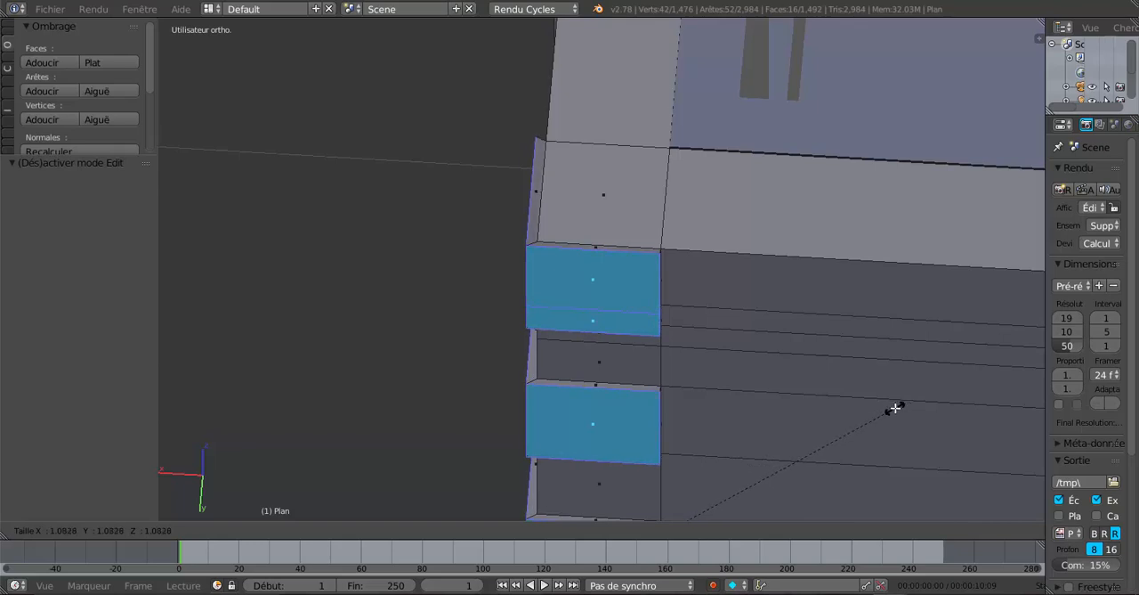
left_click(828, 432)
In top view, scale the outer faces of the corner blocks uniformly by a further 1.030 to square their side edges
middle_click_drag(621, 282, 672, 329)
scroll(638, 266, "down", 3)
middle_click_drag(696, 381, 711, 304)
middle_click_drag(684, 340, 703, 302)
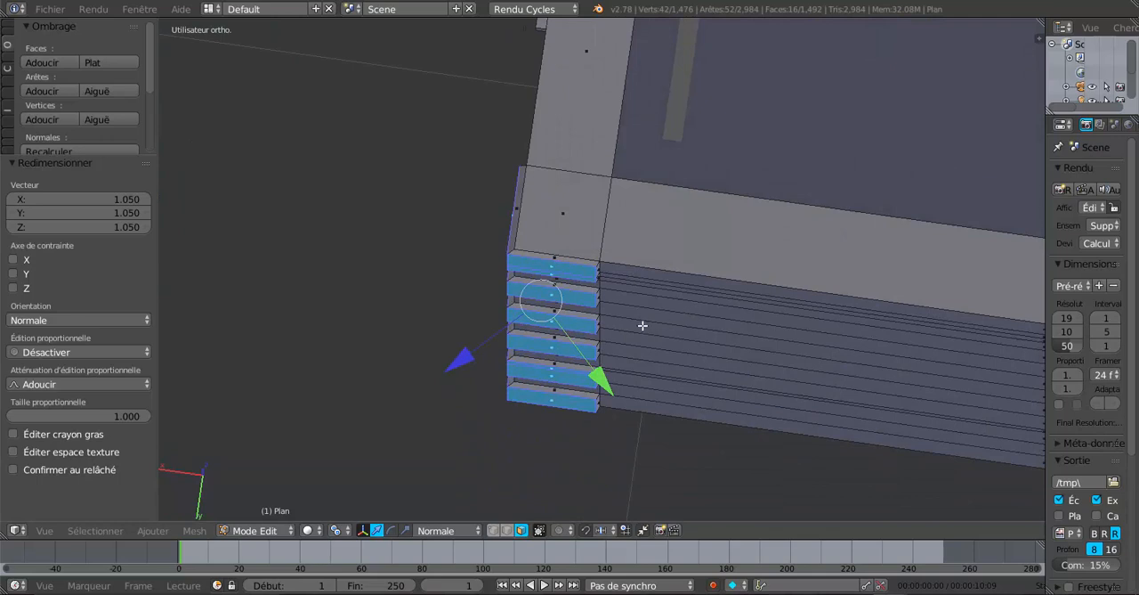
middle_click_drag(643, 326, 649, 334)
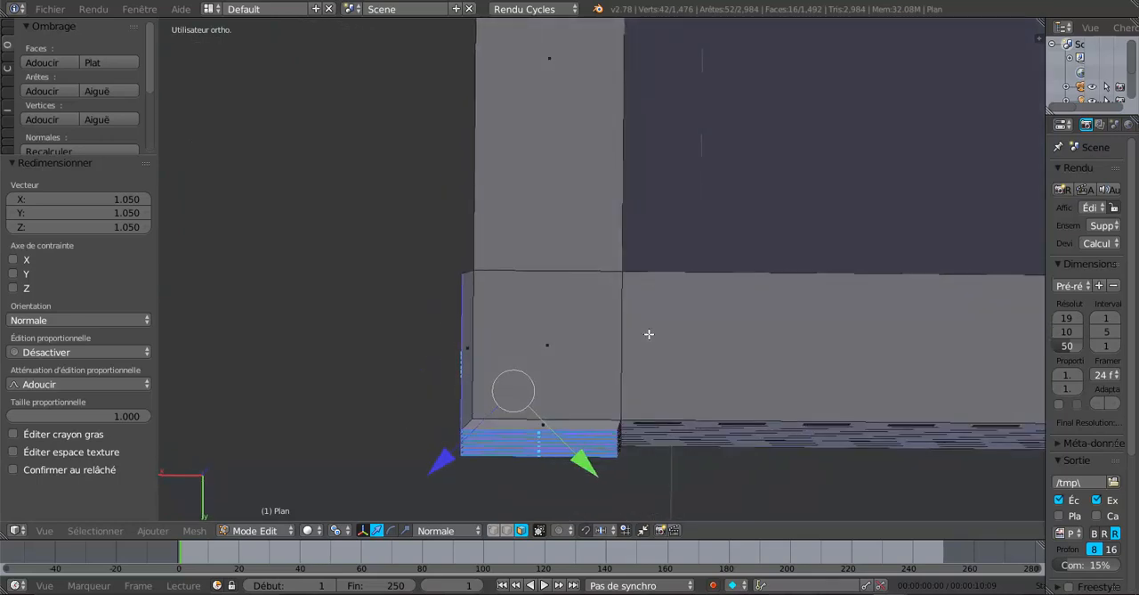
key("KP_7")
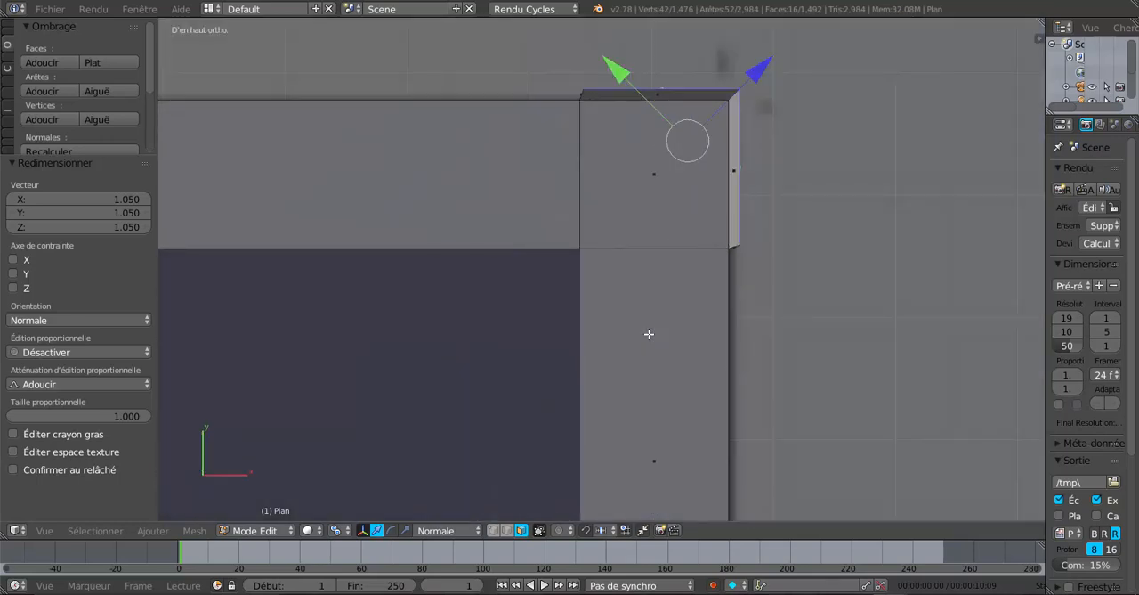
middle_click_drag(665, 385, 611, 453, "shift")
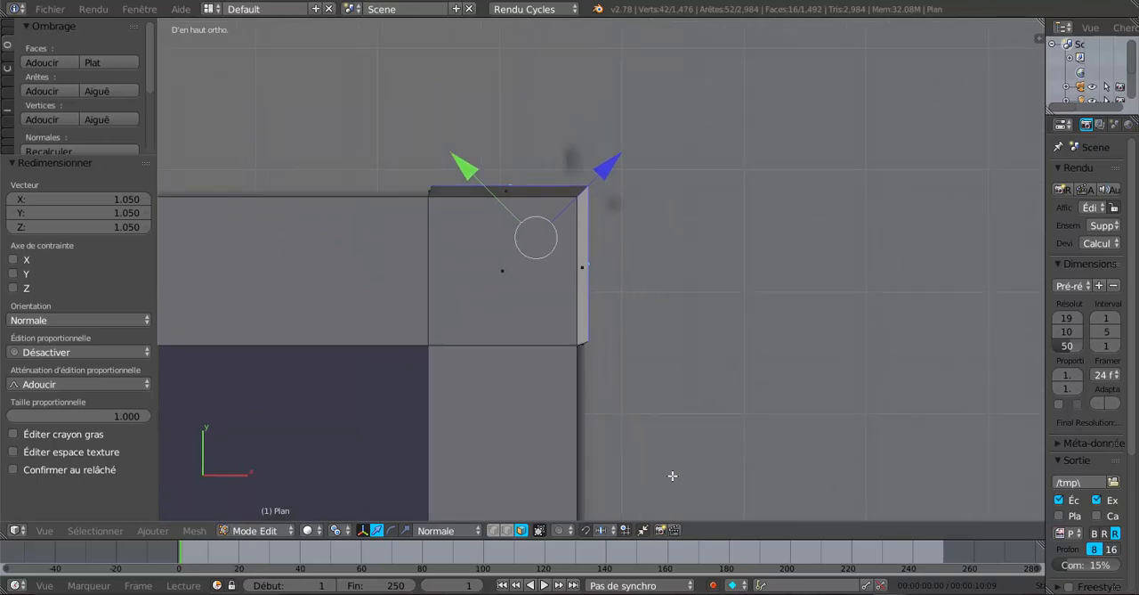
key("s")
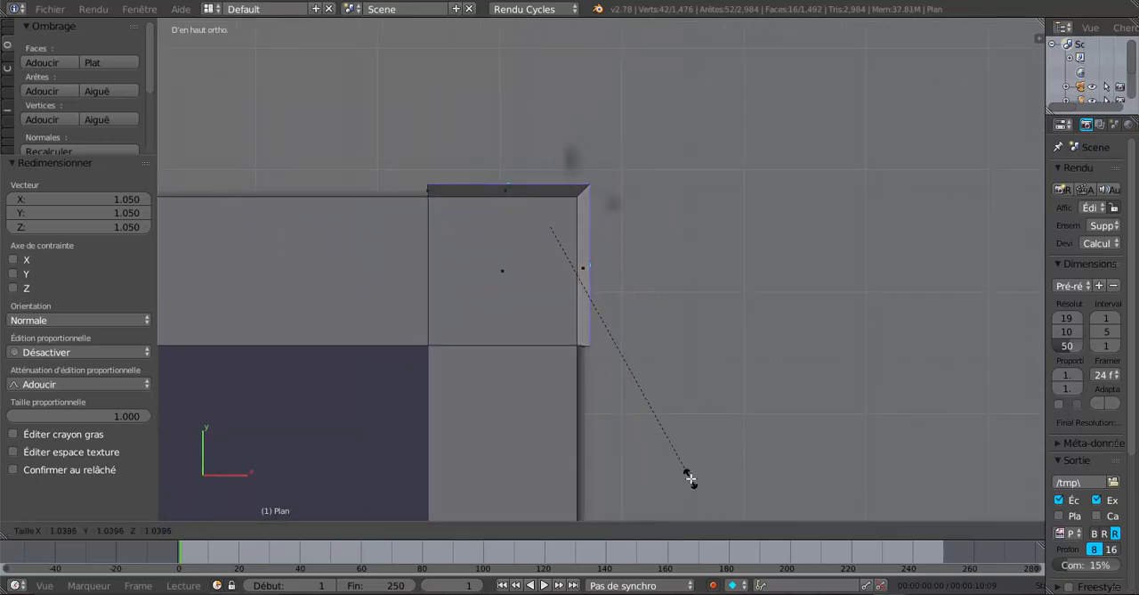
left_click(690, 476)
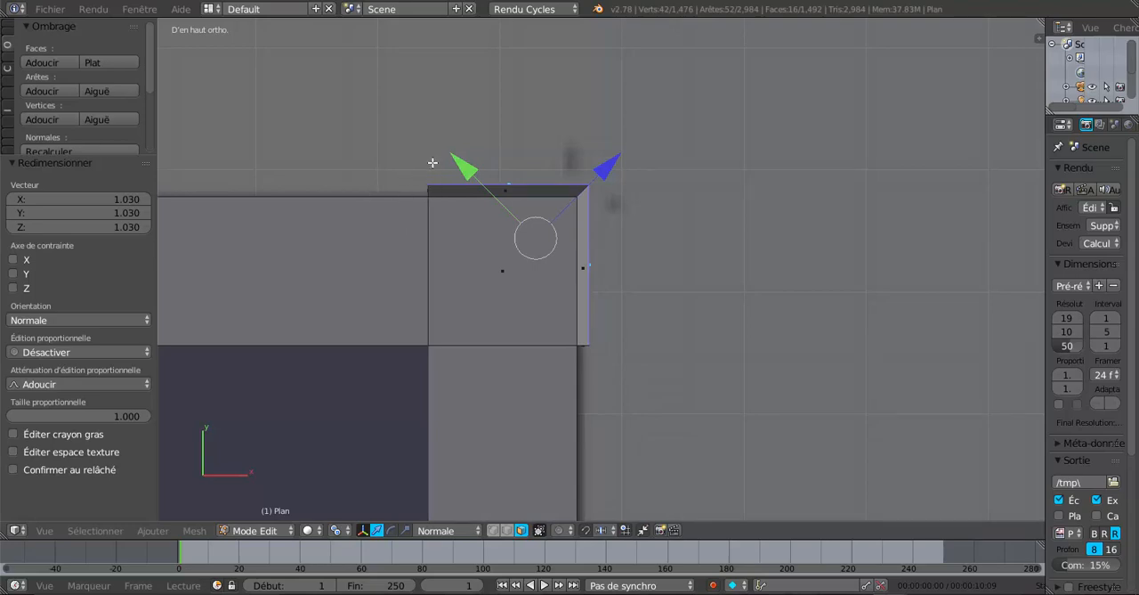
Use the scale manipulator to shrink the corner blocks' outer faces to 0.941 along the normal X axis
middle_click_drag(790, 435, 472, 350)
middle_click_drag(636, 347, 689, 419)
scroll(647, 415, "down", 3)
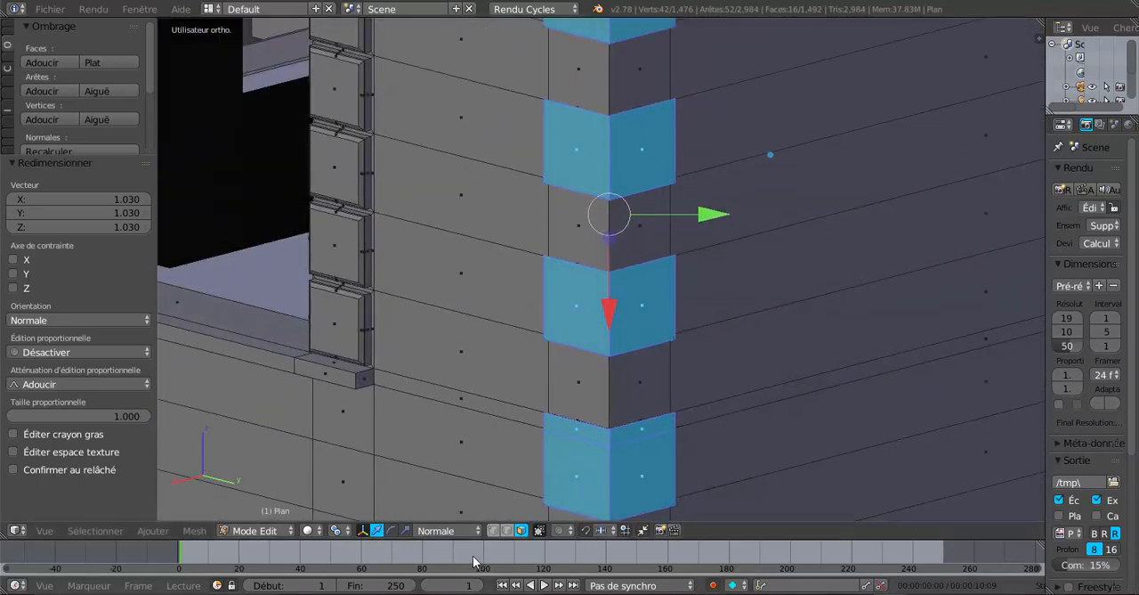
left_click(406, 531)
middle_click_drag(646, 362, 656, 345)
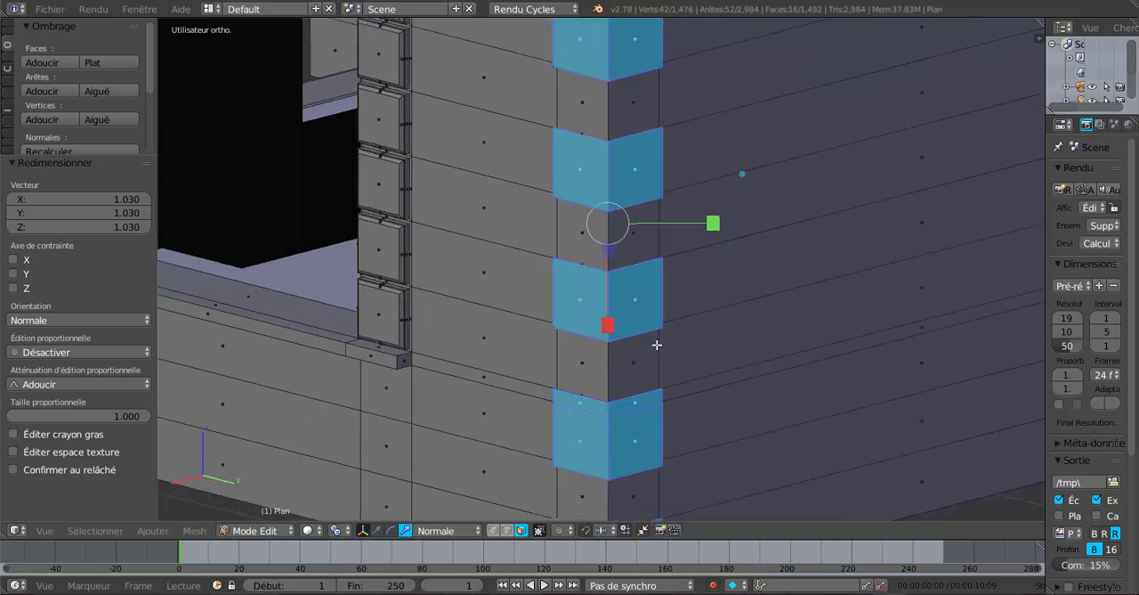
left_click_drag(608, 325, 612, 261)
scroll(612, 260, "up", 2)
middle_click_drag(611, 262, 593, 273)
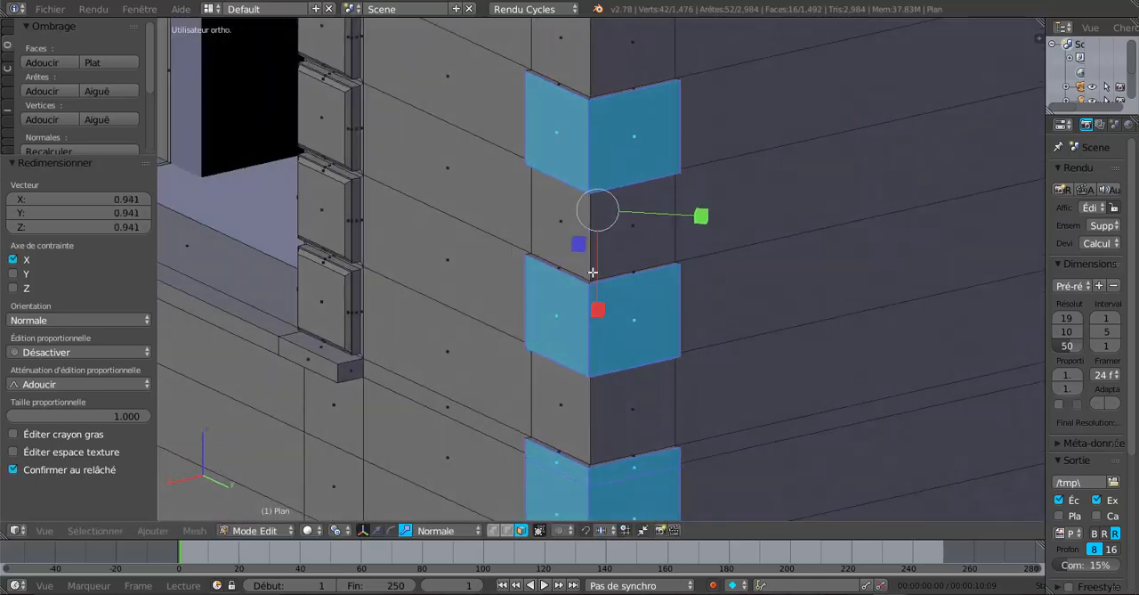
Shrink the corner blocks' outer faces again to 0.969 along the normal X axis and check the result in Object Mode
scroll(587, 325, "up", 4)
scroll(587, 327, "up", 2)
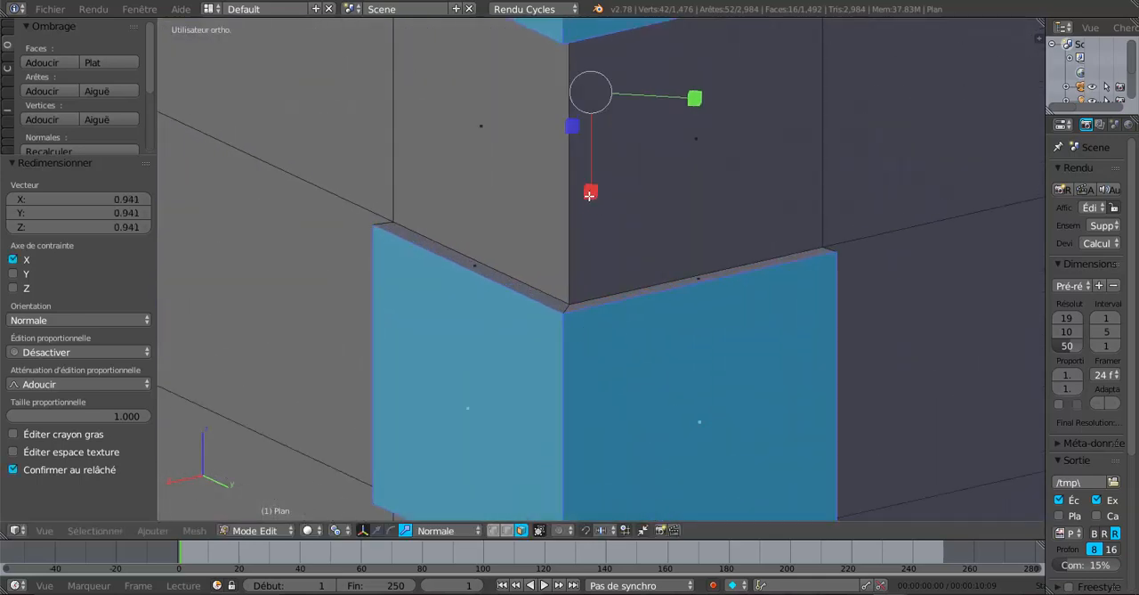
left_click_drag(589, 195, 589, 193)
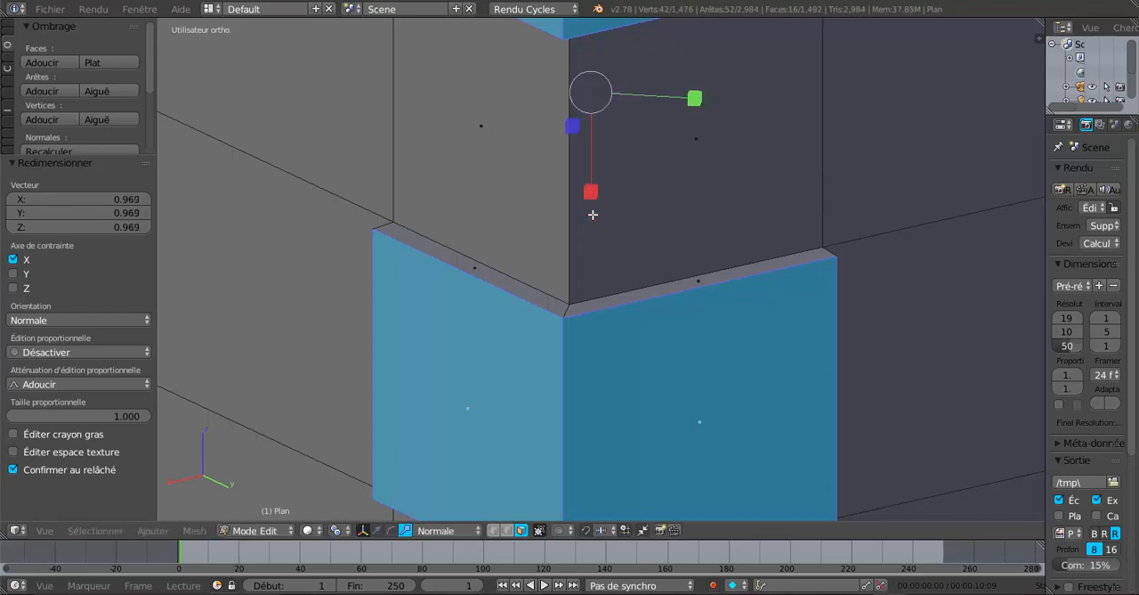
scroll(624, 312, "down", 5)
key("Tab")
mouse_move(628, 335)
middle_mouse_down()
mouse_move(636, 341)
mouse_move(596, 369)
mouse_move(547, 376)
mouse_move(658, 359)
mouse_move(614, 341)
middle_mouse_up()
key("Tab")
Select three pairs of recessed faces between the raised blocks along the middle and lower part of the wall corner
scroll(614, 341, "up", 3)
right_click(605, 223)
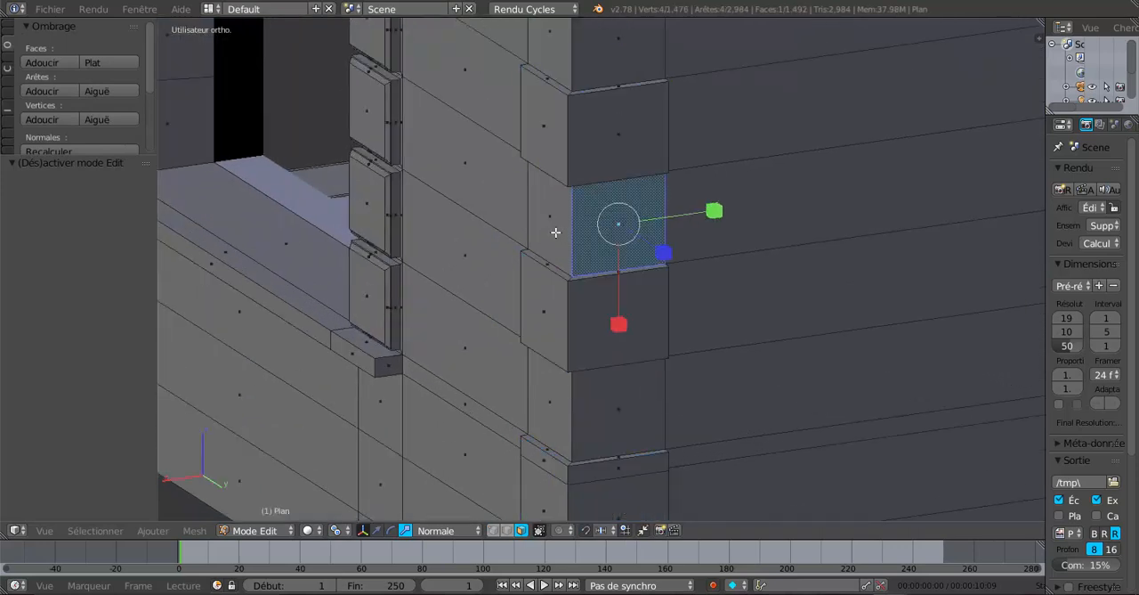
right_click(557, 233, "shift")
right_click(622, 399, "shift")
right_click(560, 410, "shift")
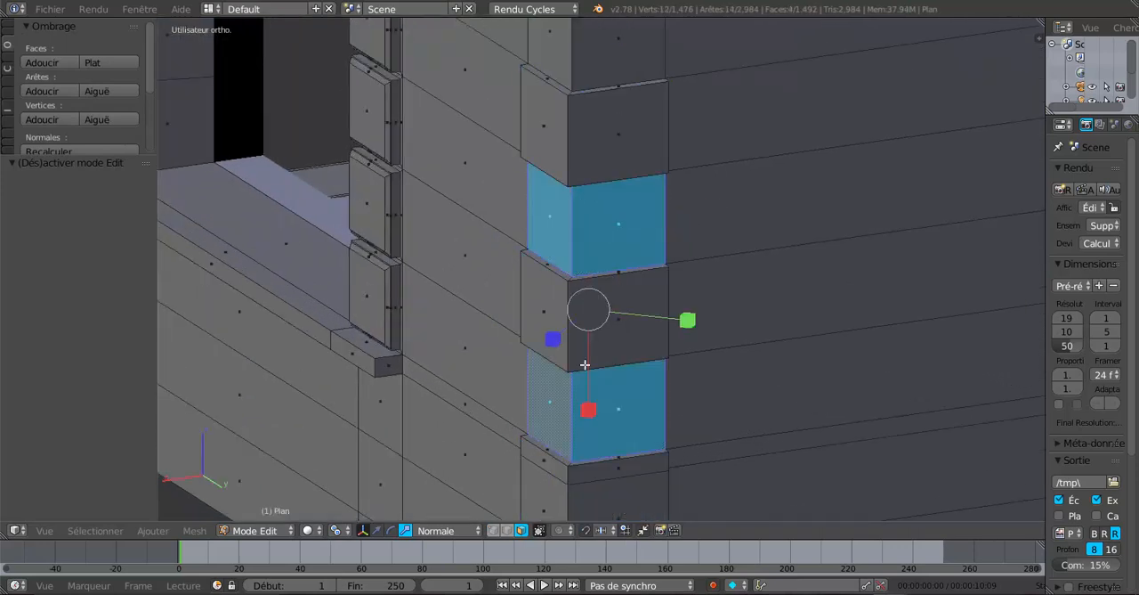
right_click(598, 59, "shift")
right_click(541, 48, "shift")
Add the four recessed faces just below the topmost corner block to the selection
middle_click_drag(628, 145, 670, 425, "shift")
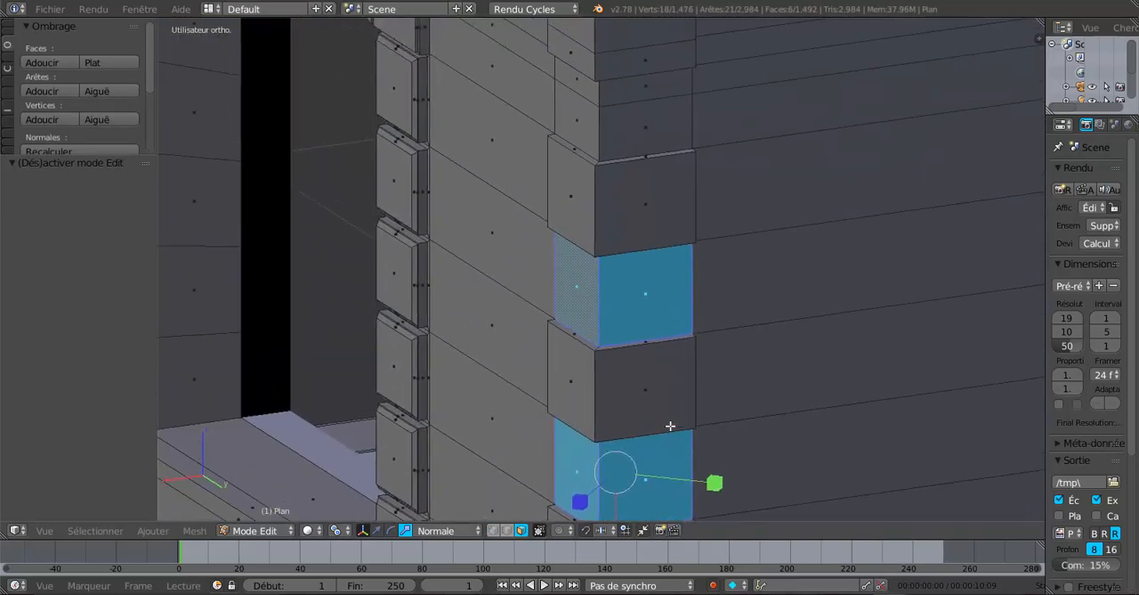
right_click(639, 124, "shift")
right_click(640, 91, "shift")
right_click(578, 88, "shift")
right_click(567, 117, "shift")
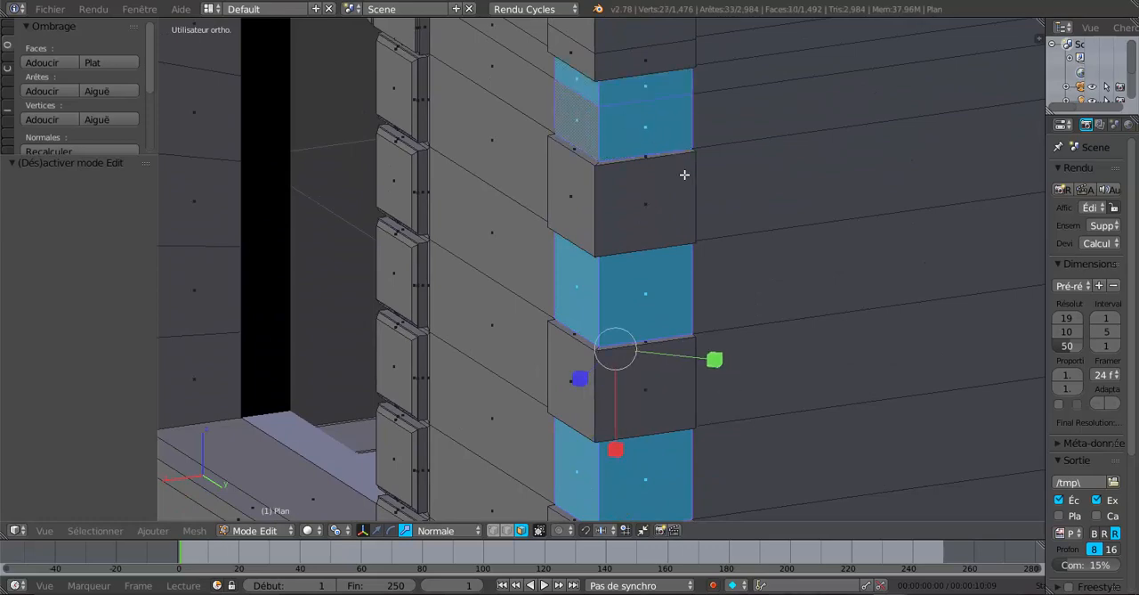
Add the pair of recessed faces near the base of the wall corner, below the sill line, to the selection
middle_click_drag(685, 174, 710, 299, "shift")
scroll(636, 235, "down", 3)
middle_click_drag(691, 250, 697, 125, "shift")
middle_click_drag(694, 268, 754, 367, "shift")
middle_click_drag(753, 325, 755, 307)
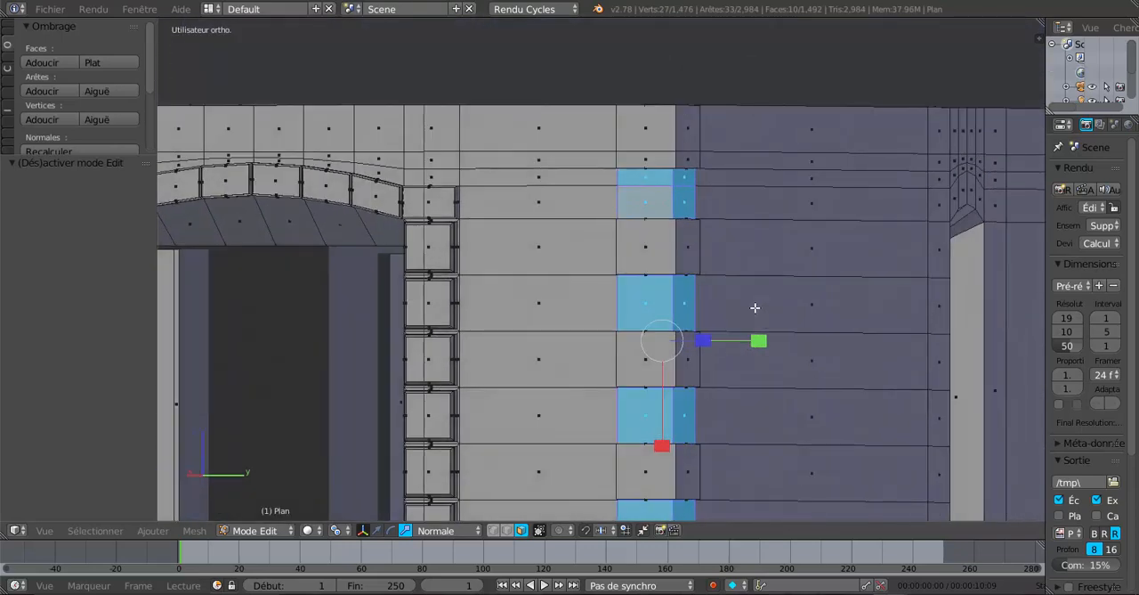
scroll(755, 308, "up", 2)
scroll(755, 312, "down", 3)
middle_click_drag(751, 373, 741, 171, "shift")
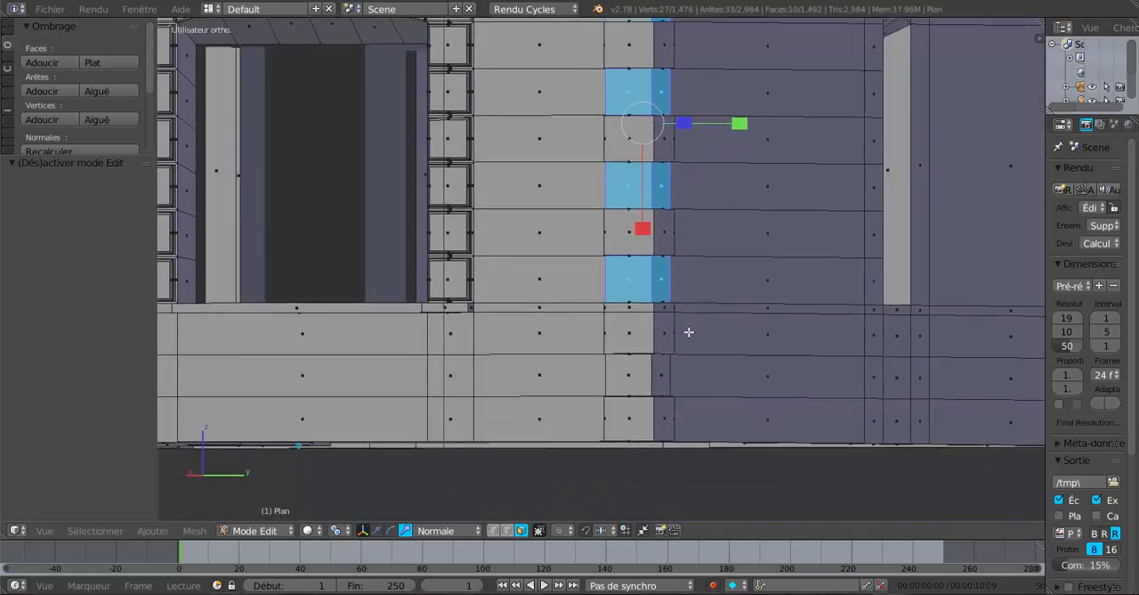
middle_click_drag(705, 340, 686, 389)
scroll(691, 312, "up", 3)
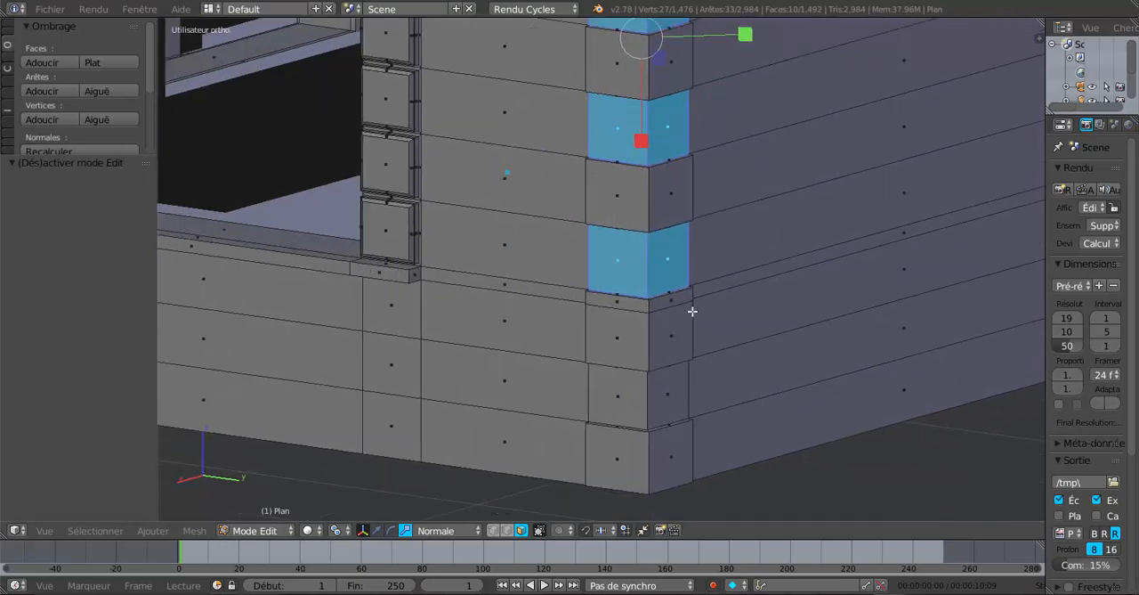
middle_click_drag(670, 318, 695, 317)
left_click(611, 325, "shift")
left_click(570, 333, "shift")
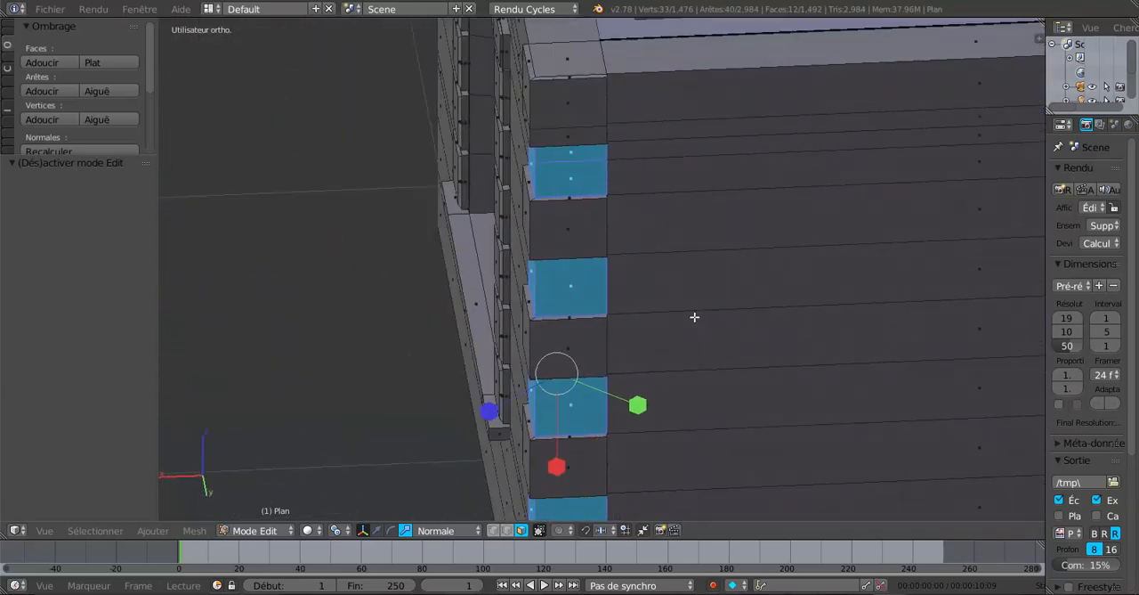
Extrude the selected corner faces, move them outward 0.013 along the normal Z axis and scale them uniformly by 1.146
left_click(378, 531)
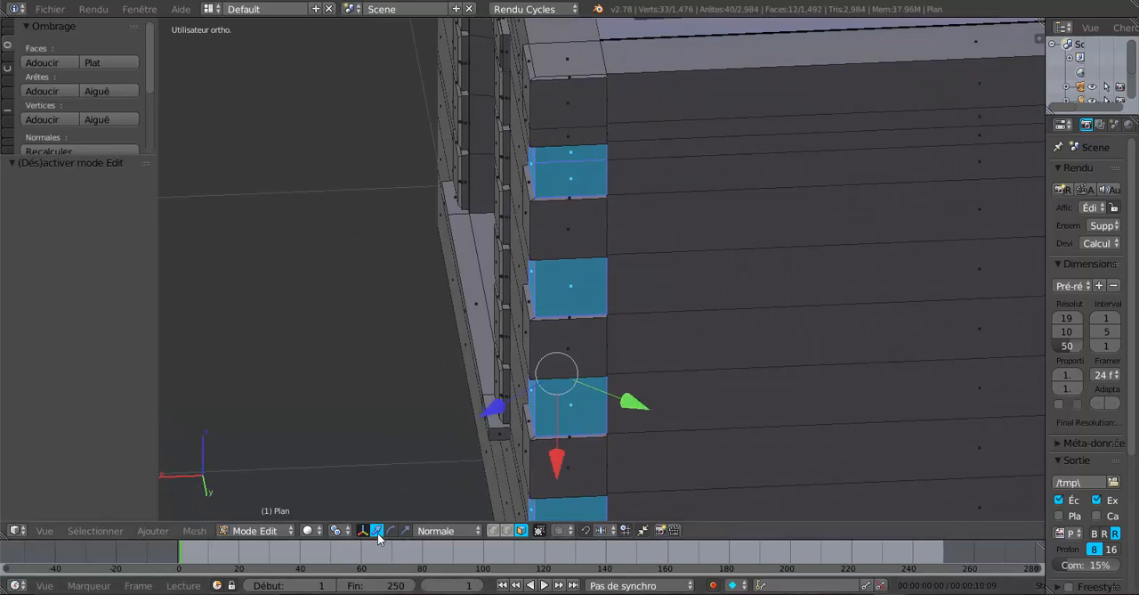
middle_click_drag(717, 401, 653, 396)
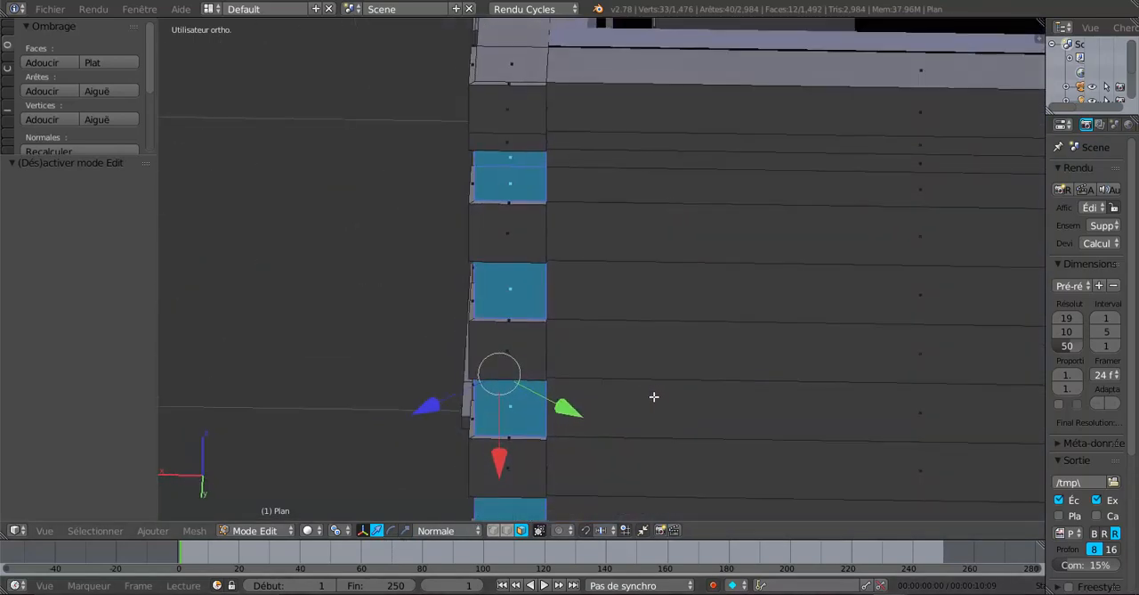
key("e")
left_click(656, 399)
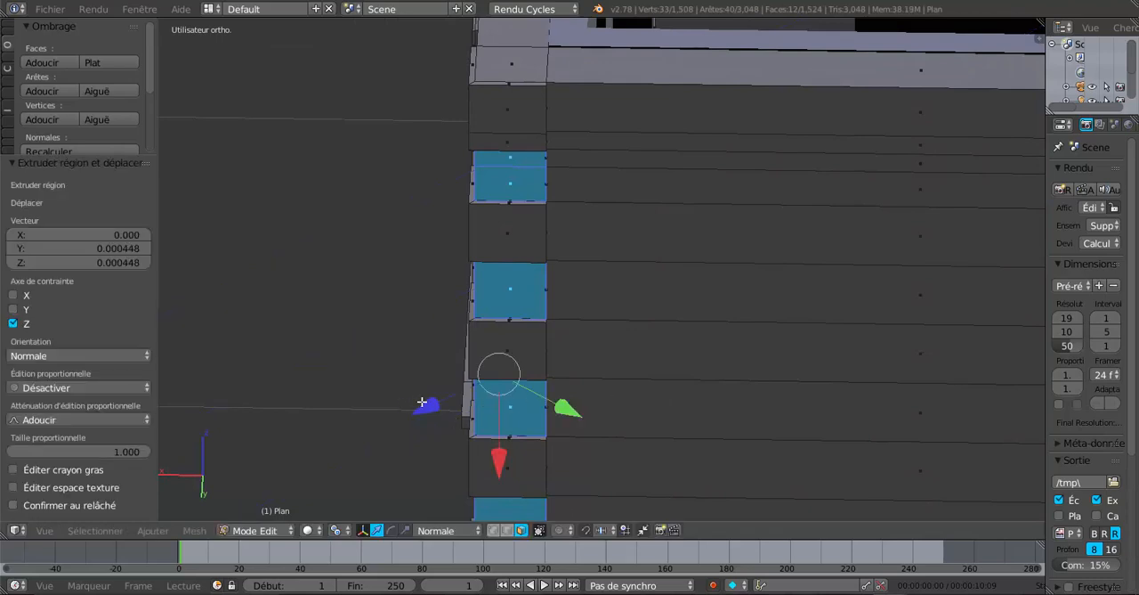
left_click_drag(426, 407, 419, 411)
middle_click_drag(574, 337, 576, 387)
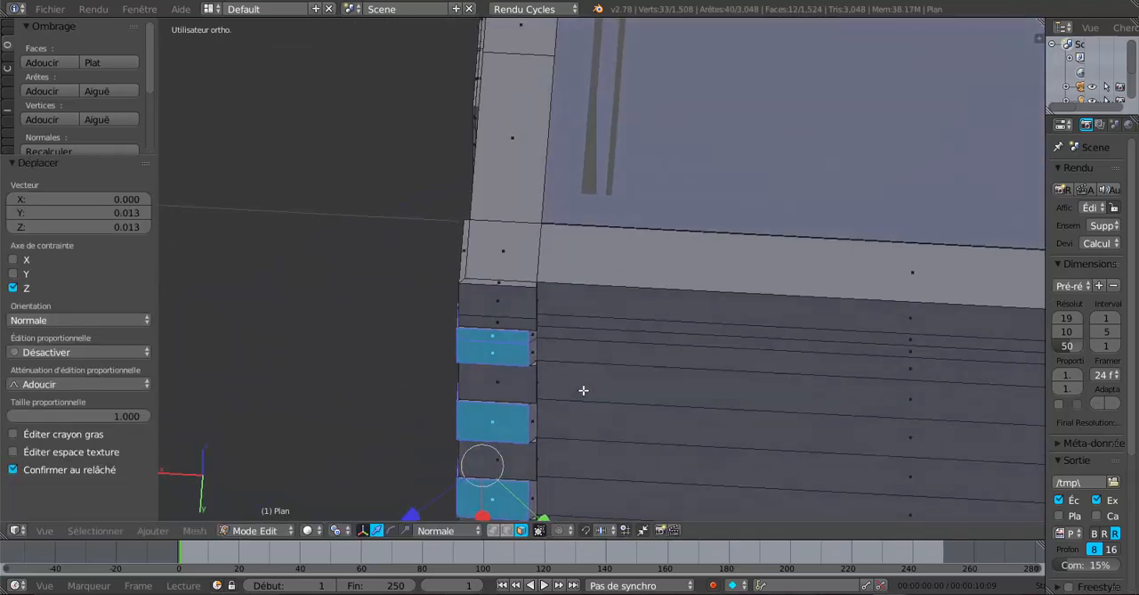
key("s")
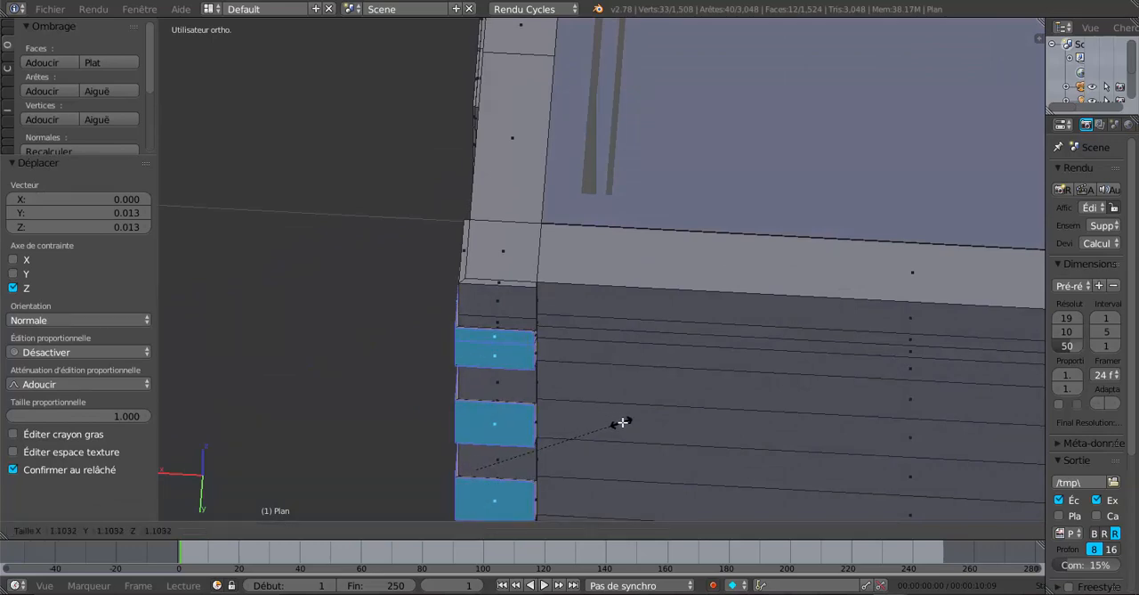
left_click(628, 423)
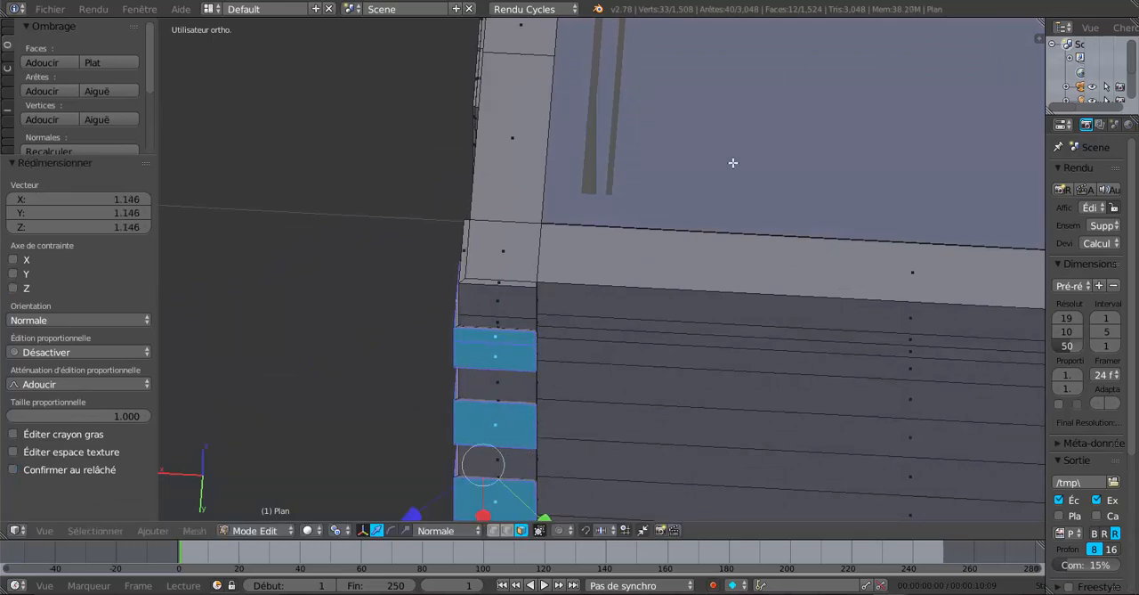
In top view, move the extruded corner faces -0.007 along the normal Z axis and scale them uniformly by 0.927
key("KP_7")
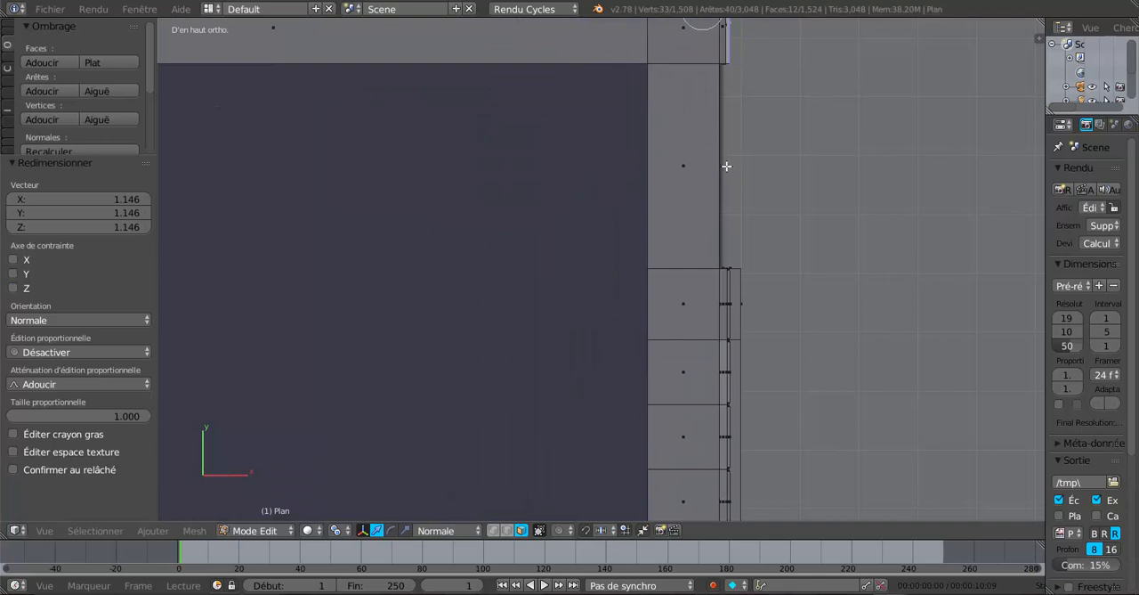
middle_click_drag(802, 124, 622, 331, "shift")
scroll(499, 239, "up", 3)
middle_click_drag(500, 238, 638, 306, "shift")
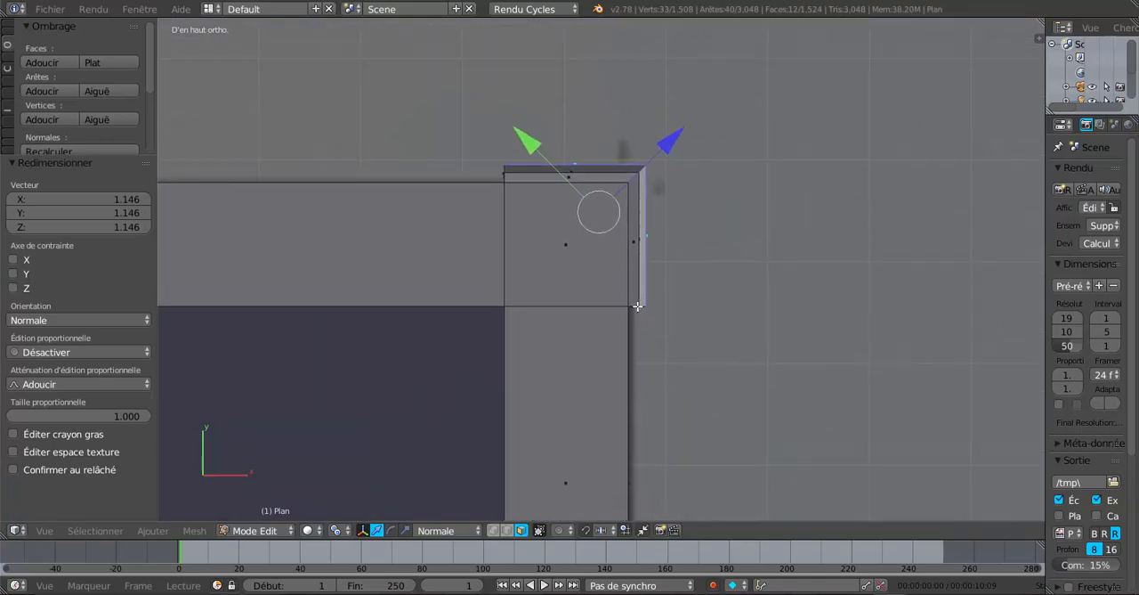
scroll(565, 235, "up", 3)
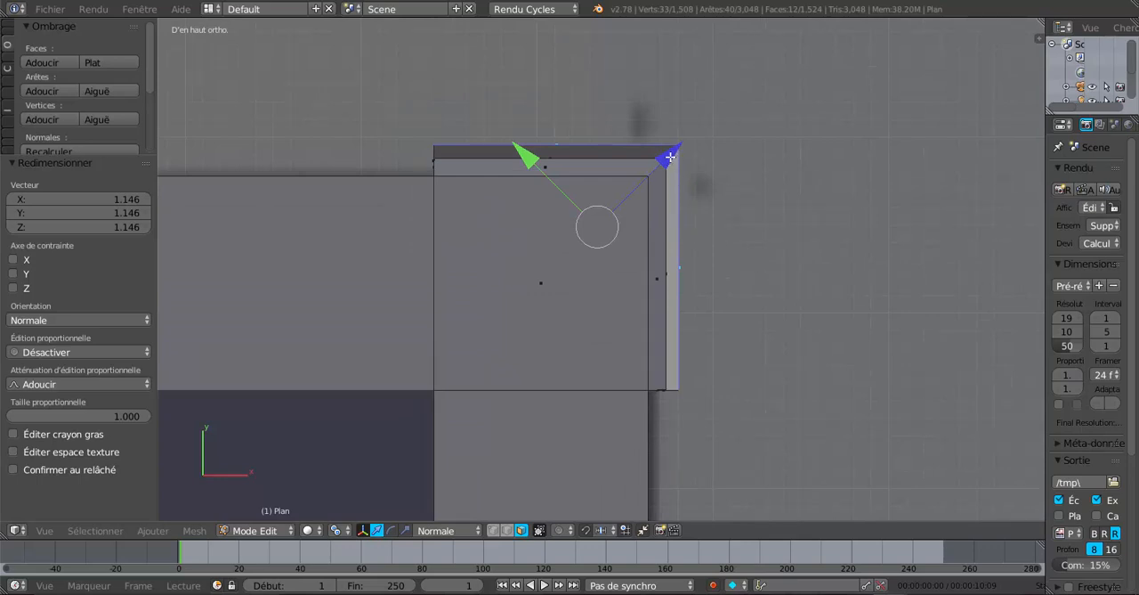
left_click_drag(671, 157, 666, 203)
key("s")
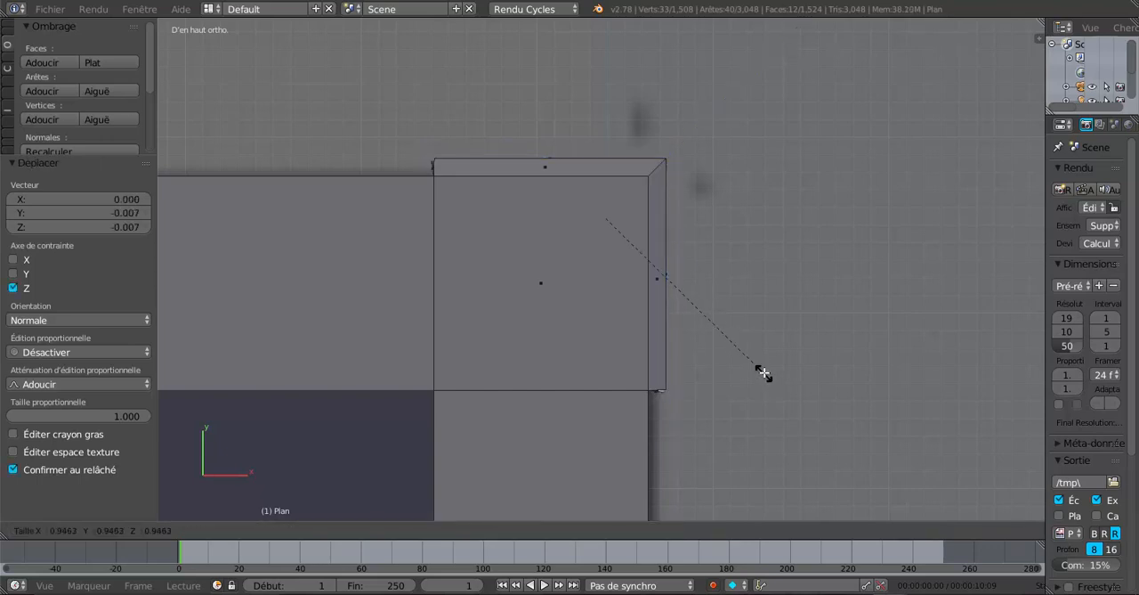
left_click(765, 366)
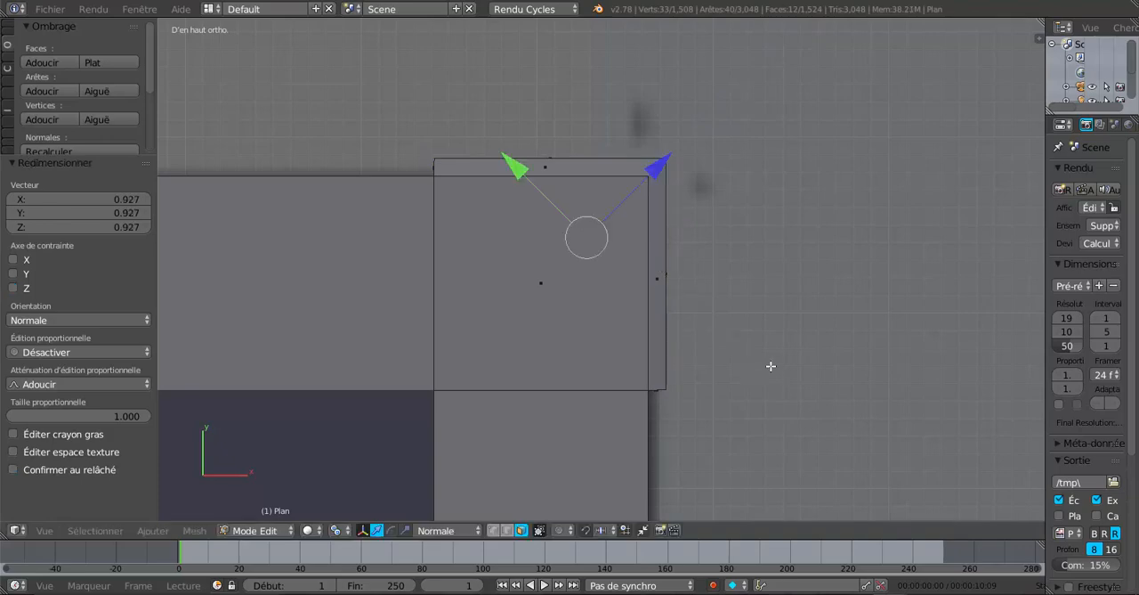
Shrink the extruded corner faces along the normal X axis with the scale manipulator and check the result in Object Mode
middle_click_drag(751, 371, 621, 274)
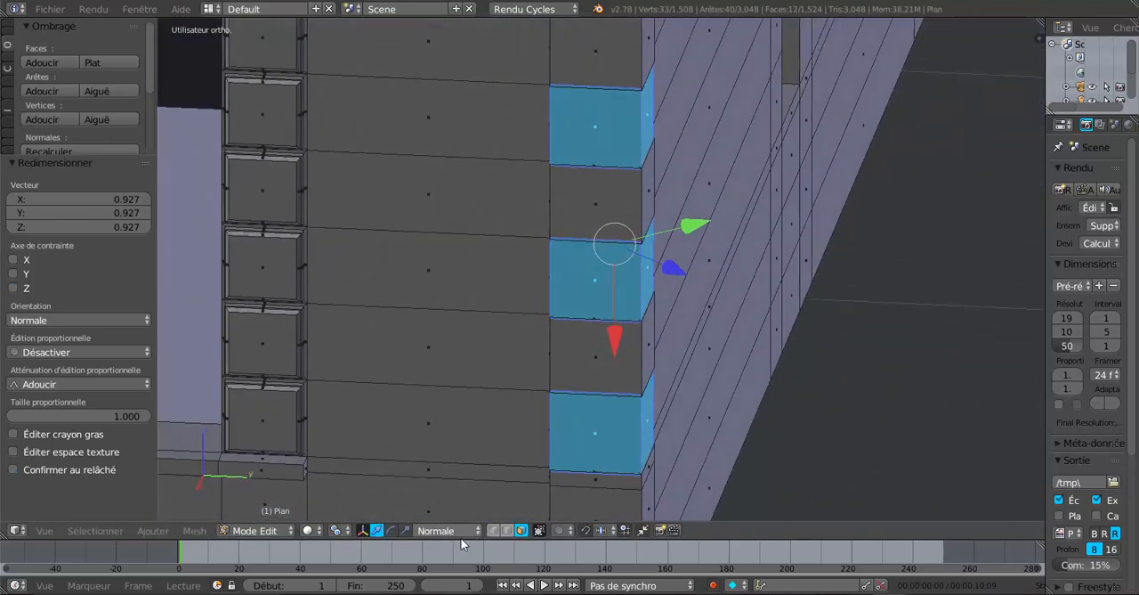
left_click(405, 531)
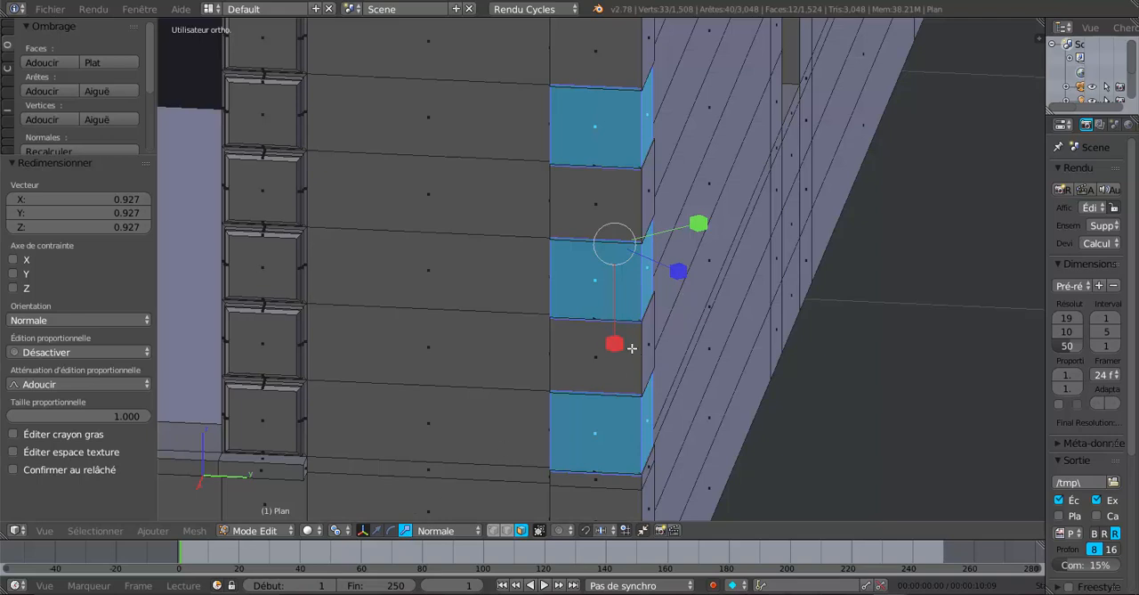
left_click_drag(615, 348, 618, 334)
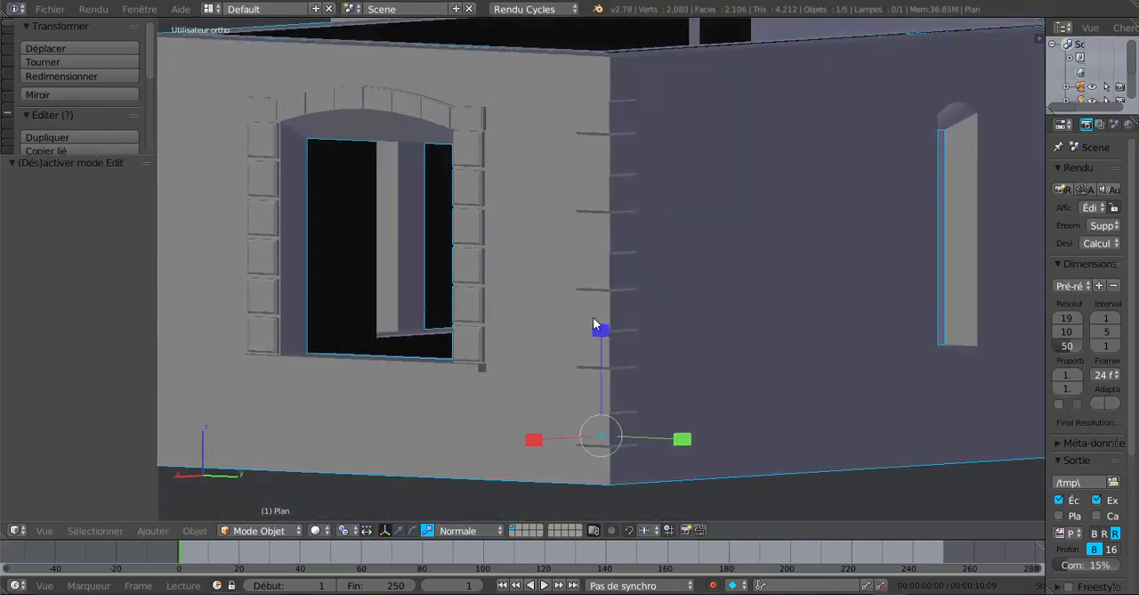
middle_click_drag(595, 326, 580, 474)
key("Tab")
In top wireframe view, move the selected corner faces 0.002 along the normal Z axis to meet the neighbouring blocks' outline
middle_click_drag(633, 394, 636, 417)
key("KP_7")
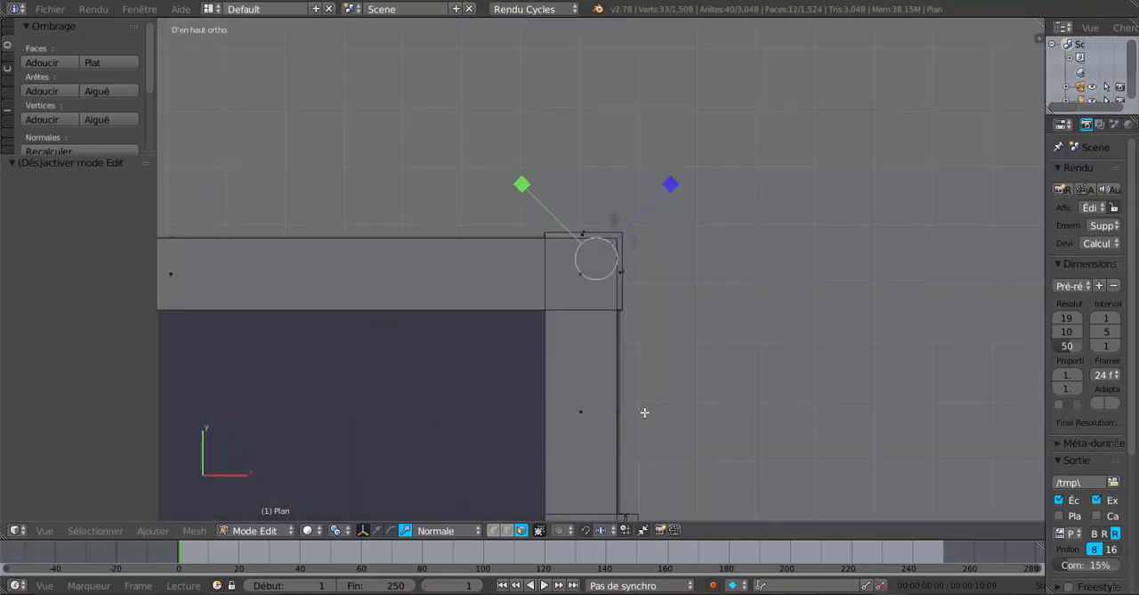
key("z")
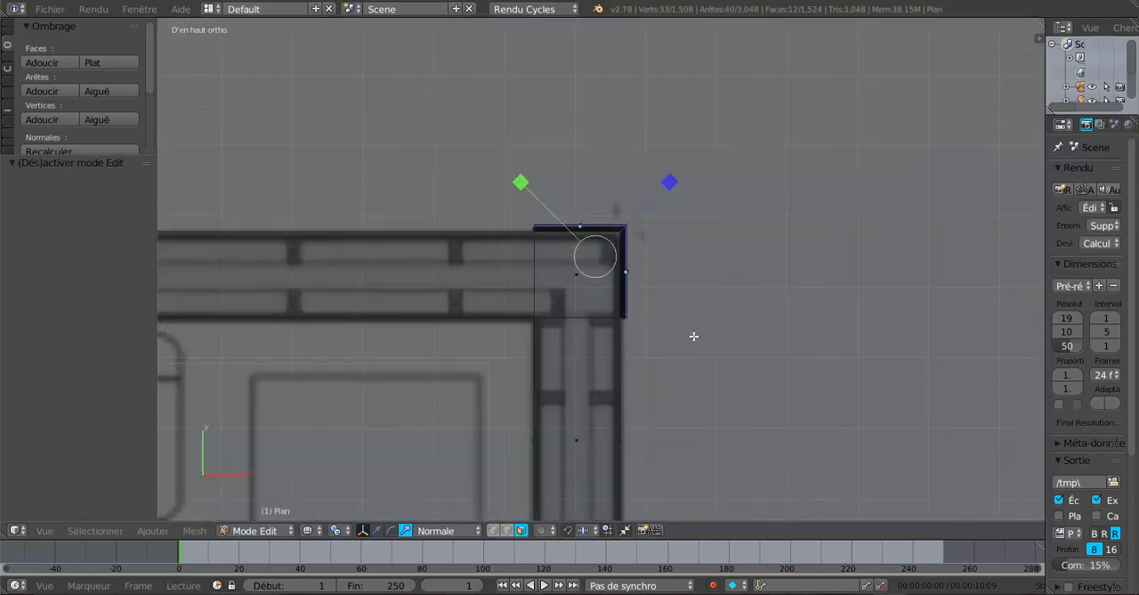
middle_click_drag(694, 336, 650, 412, "shift")
scroll(633, 417, "up", 2)
left_click(377, 530)
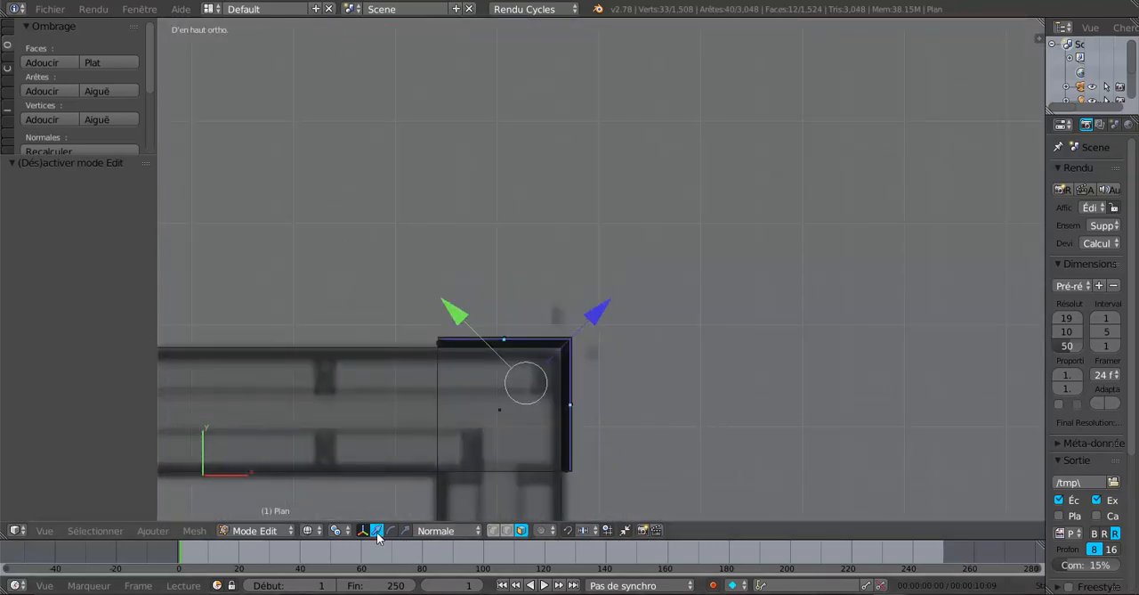
scroll(489, 435, "up", 1)
scroll(701, 343, "up", 3)
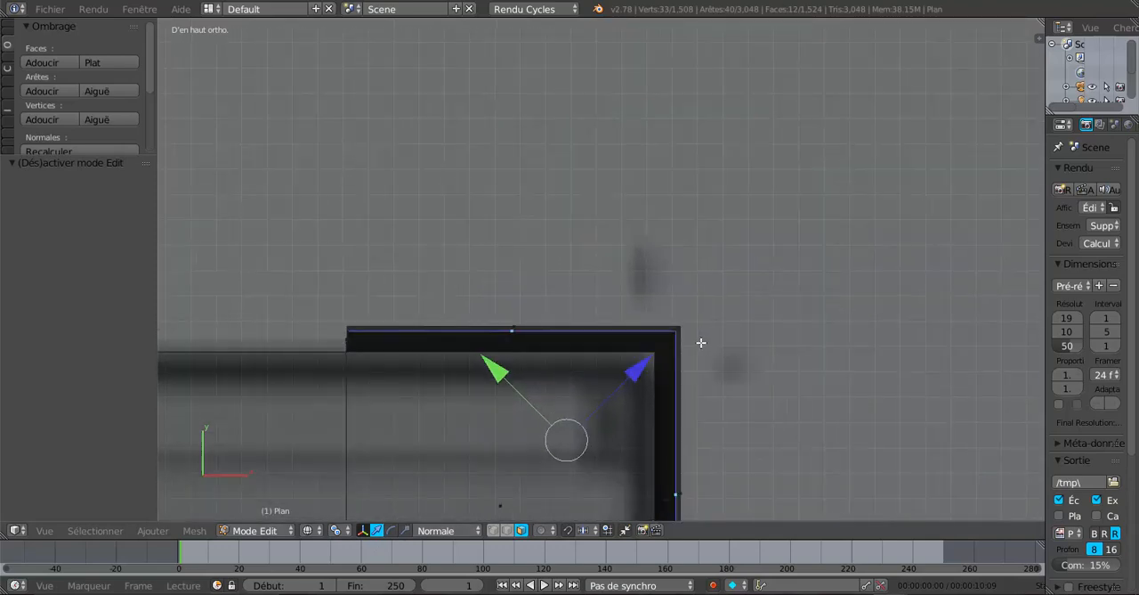
left_click_drag(643, 369, 647, 366)
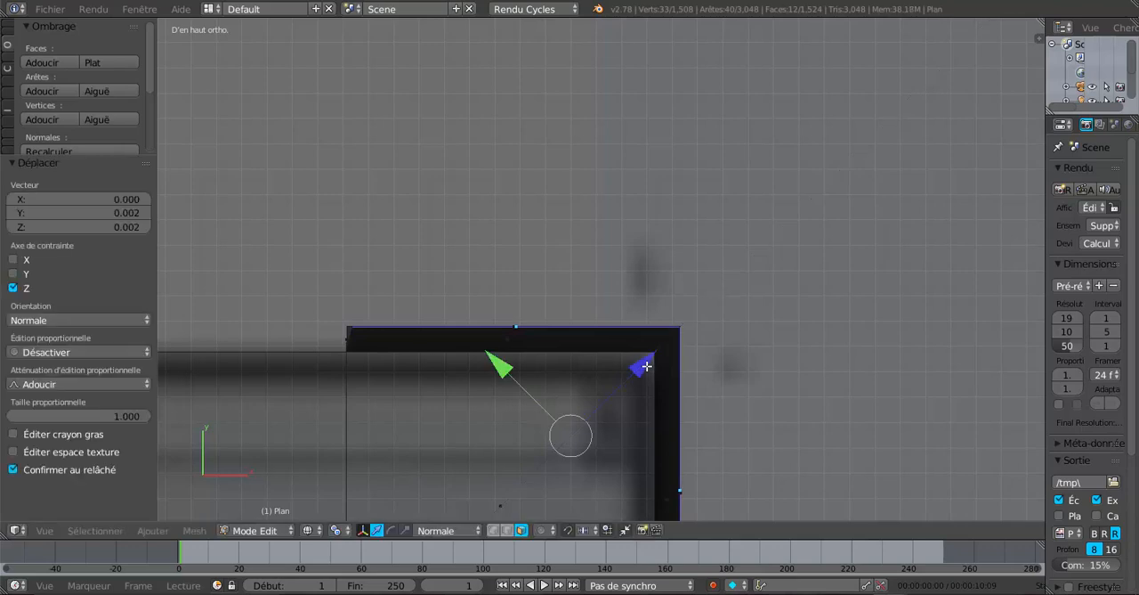
Scale the selected corner faces uniformly by 1.022 to line up their ends with the neighbouring blocks
scroll(659, 361, "up", 4)
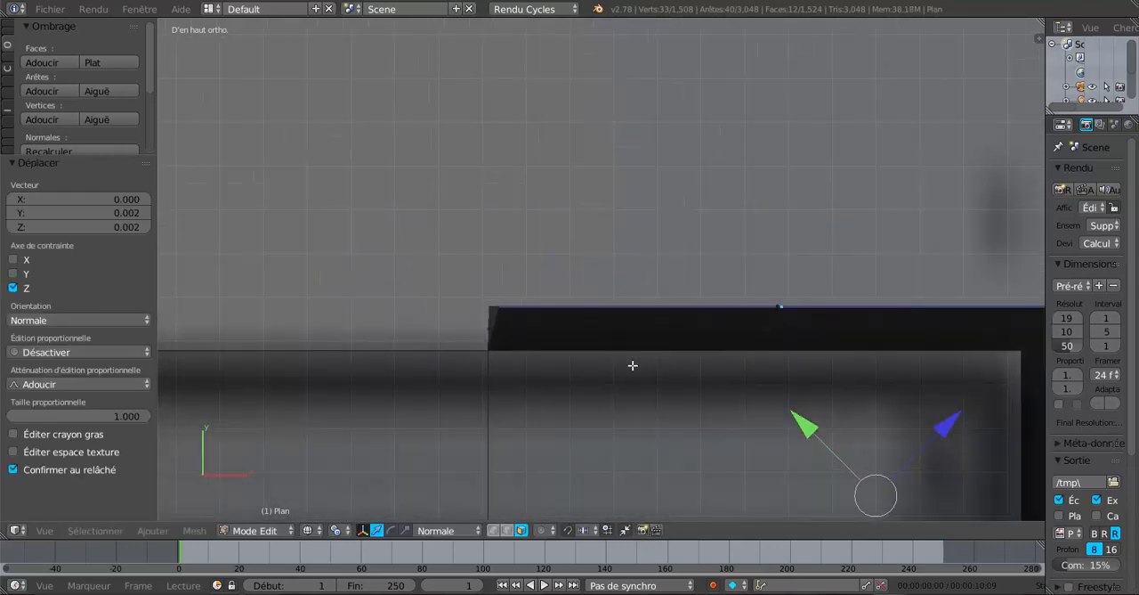
scroll(623, 370, "up", 4)
key("s")
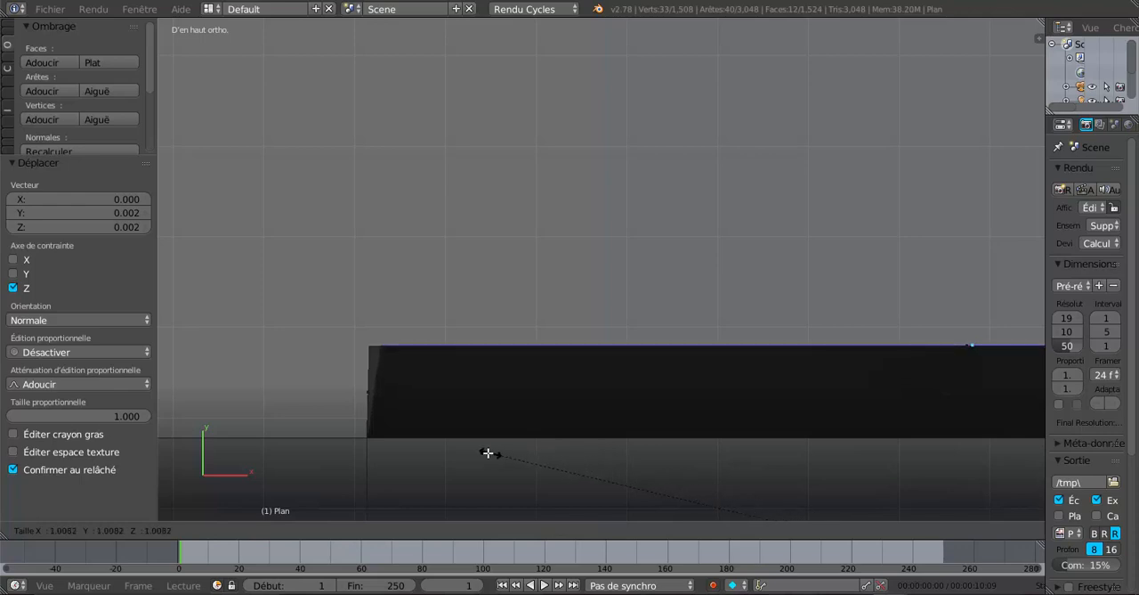
left_click(387, 442)
middle_click_drag(632, 400, 249, 319, "shift")
scroll(498, 333, "down", 3)
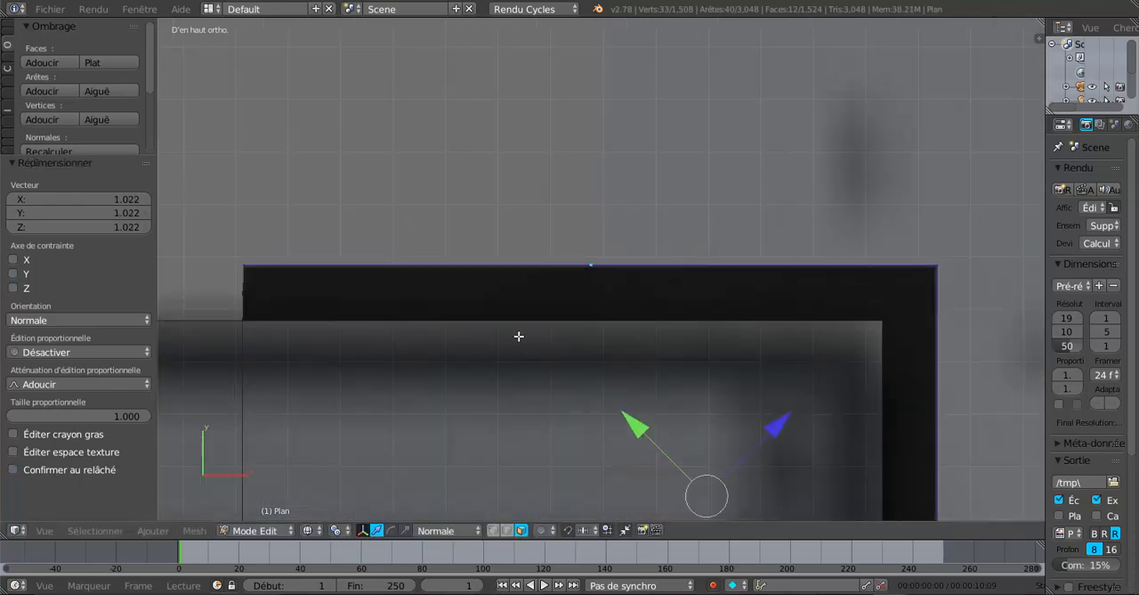
Nudge the selected corner faces about -0.0003 along the normal Z axis and switch to Object Mode
middle_click_drag(772, 332, 613, 297, "shift")
scroll(625, 401, "up", 2)
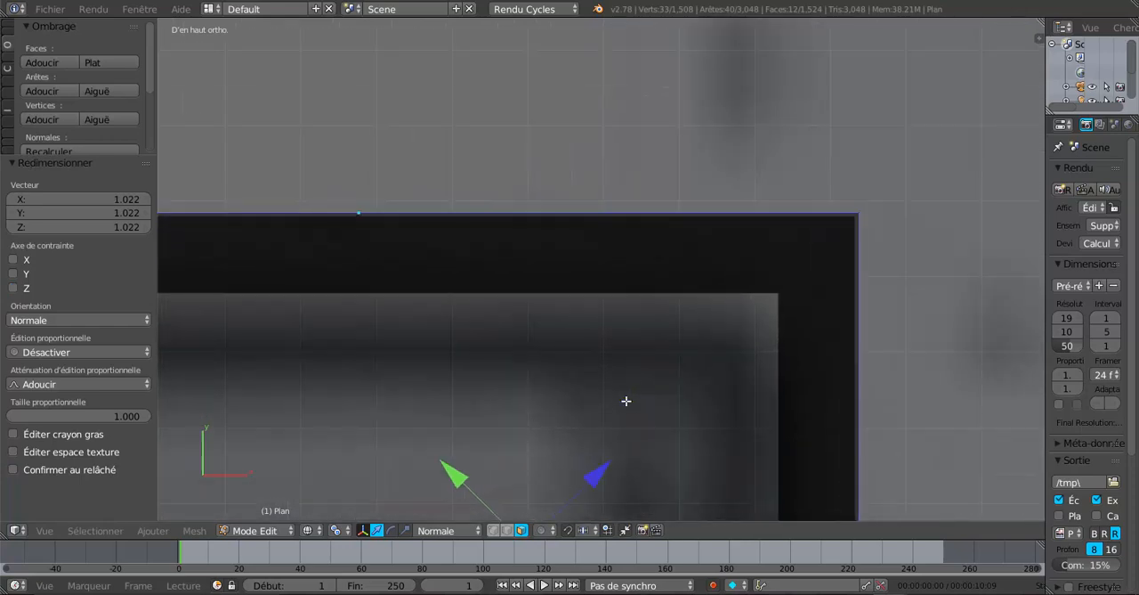
key("e")
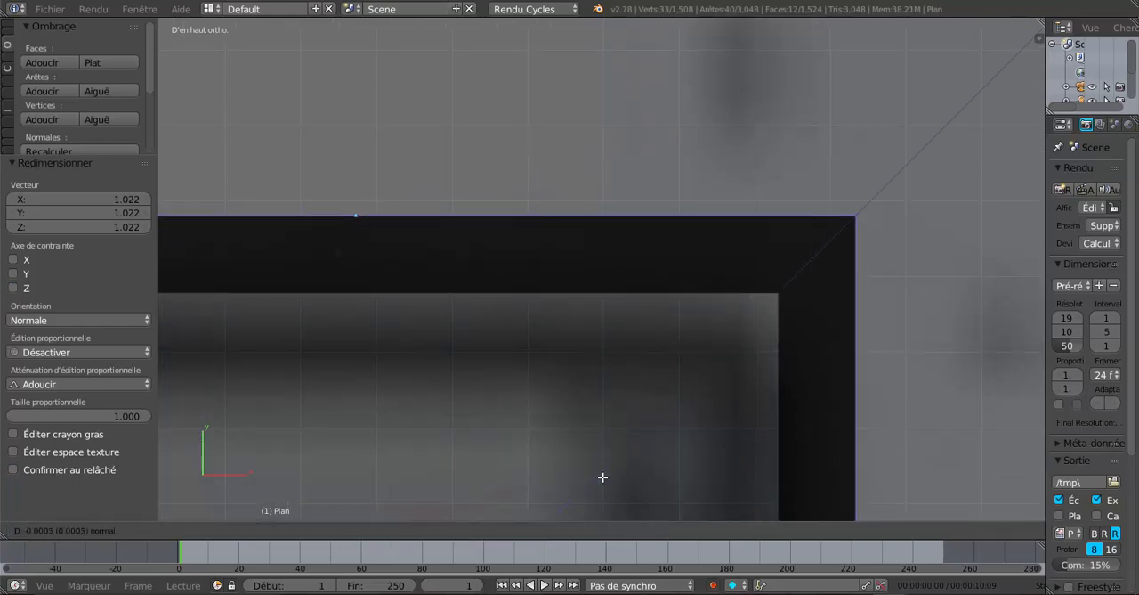
left_click_drag(603, 477, 602, 478)
key("Tab")
Restore solid shading and examine the corner blocks and surrounding walls from several angles
scroll(837, 445, "down", 4)
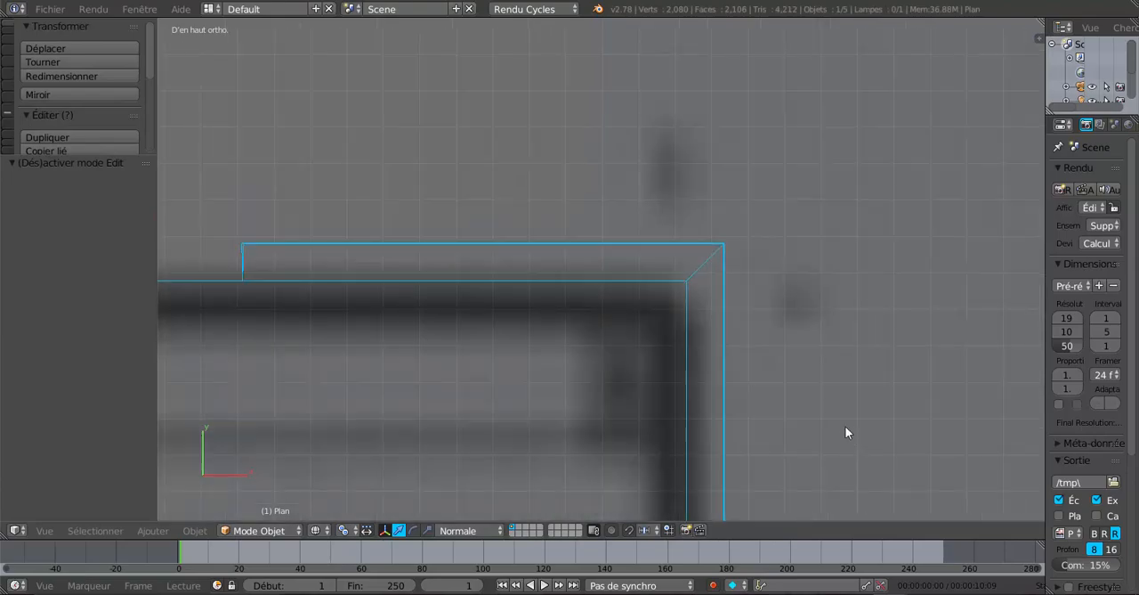
mouse_move(846, 428)
middle_mouse_down()
mouse_move(640, 366)
mouse_move(525, 243)
mouse_move(606, 270)
mouse_move(744, 279)
middle_mouse_up()
key("z")
scroll(640, 365, "down", 5)
scroll(524, 243, "up", 2)
scroll(743, 278, "down", 5)
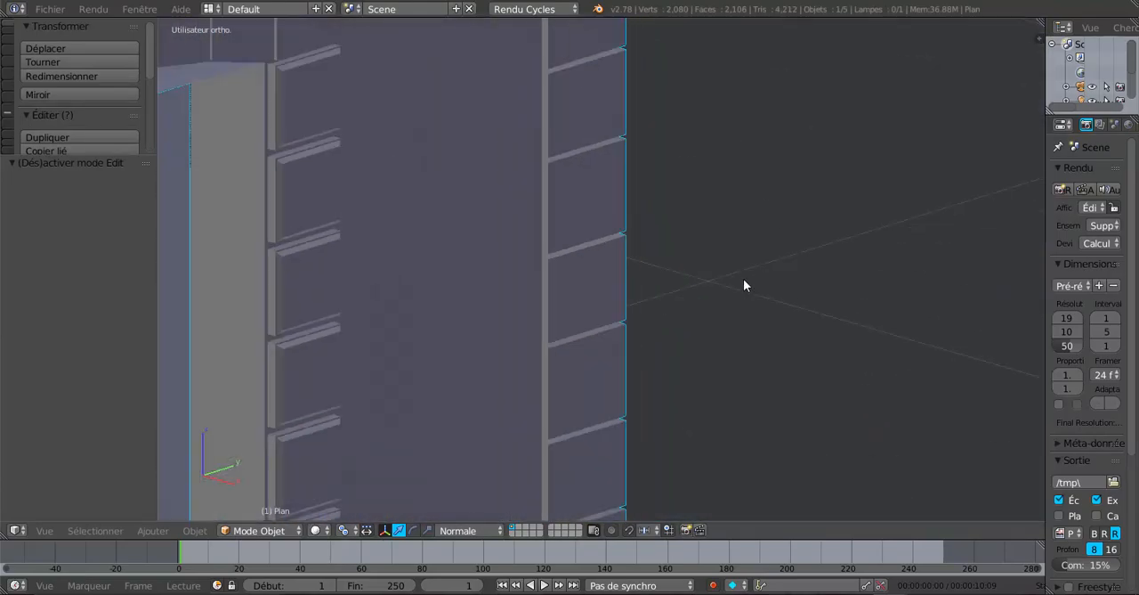
middle_click_drag(746, 393, 647, 258)
scroll(614, 337, "down", 4)
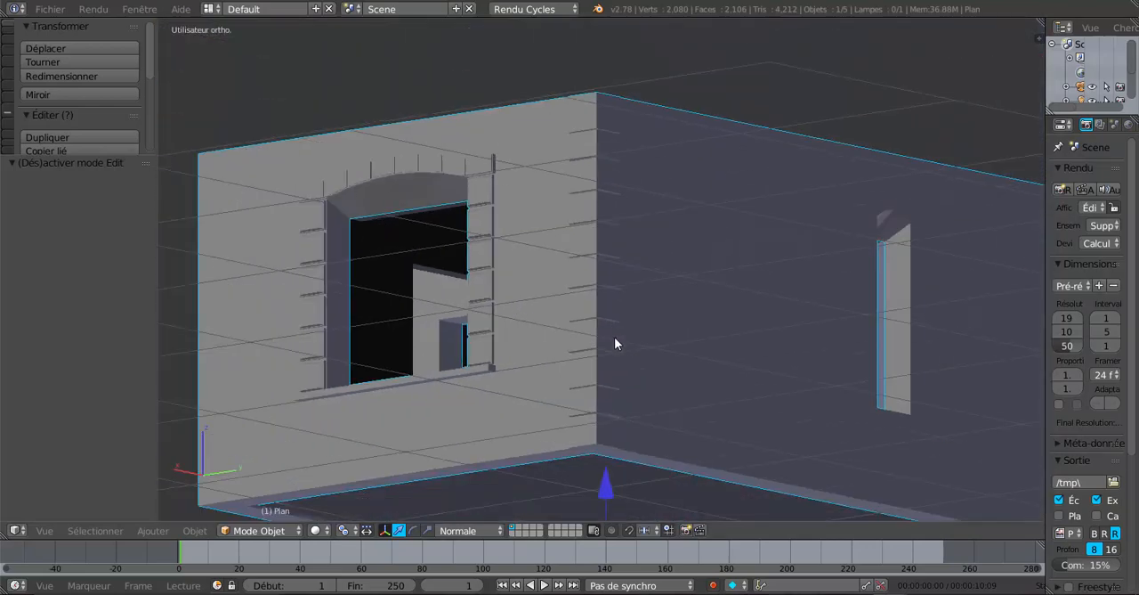
middle_click_drag(615, 337, 679, 369)
mouse_move(557, 341)
middle_mouse_down()
mouse_move(724, 333)
mouse_move(715, 332)
mouse_move(738, 367)
mouse_move(729, 360)
mouse_move(778, 356)
mouse_move(667, 356)
mouse_move(572, 338)
mouse_move(816, 318)
mouse_move(603, 356)
mouse_move(613, 351)
mouse_move(540, 355)
mouse_move(635, 351)
mouse_move(536, 335)
middle_mouse_up()
scroll(727, 370, "up", 3)
scroll(632, 350, "up", 3)
scroll(632, 344, "down", 3)
scroll(534, 335, "up", 2)
Return to Edit Mode and inspect the mesh around the plain wall openings and the arched window surround
key("Tab")
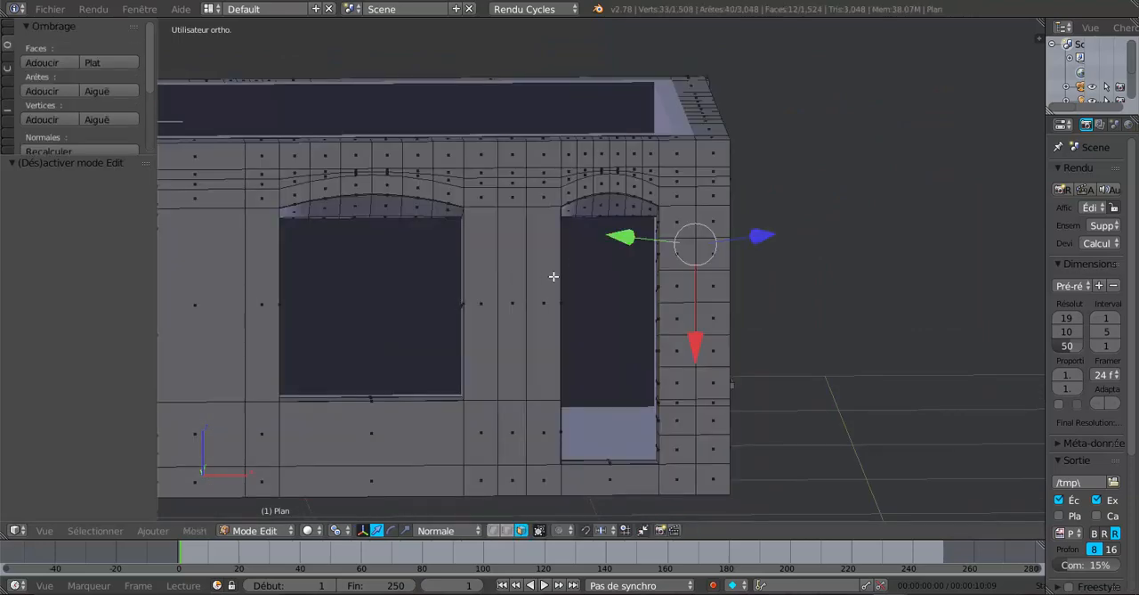
middle_click_drag(555, 273, 516, 269)
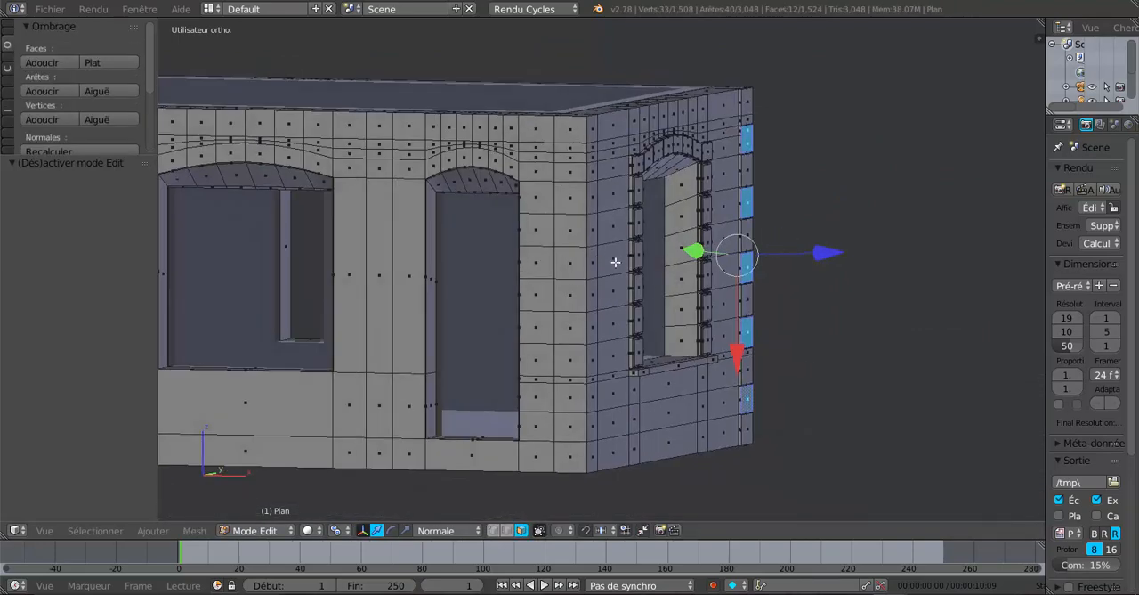
middle_click_drag(627, 278, 541, 294)
scroll(573, 278, "up", 2)
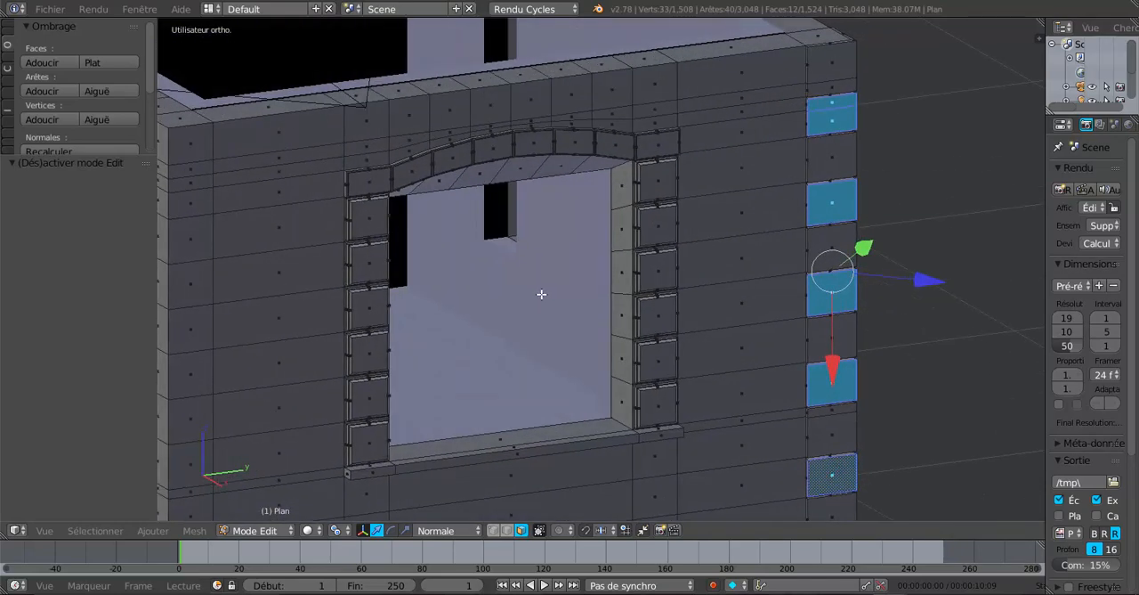
middle_click_drag(451, 224, 449, 212)
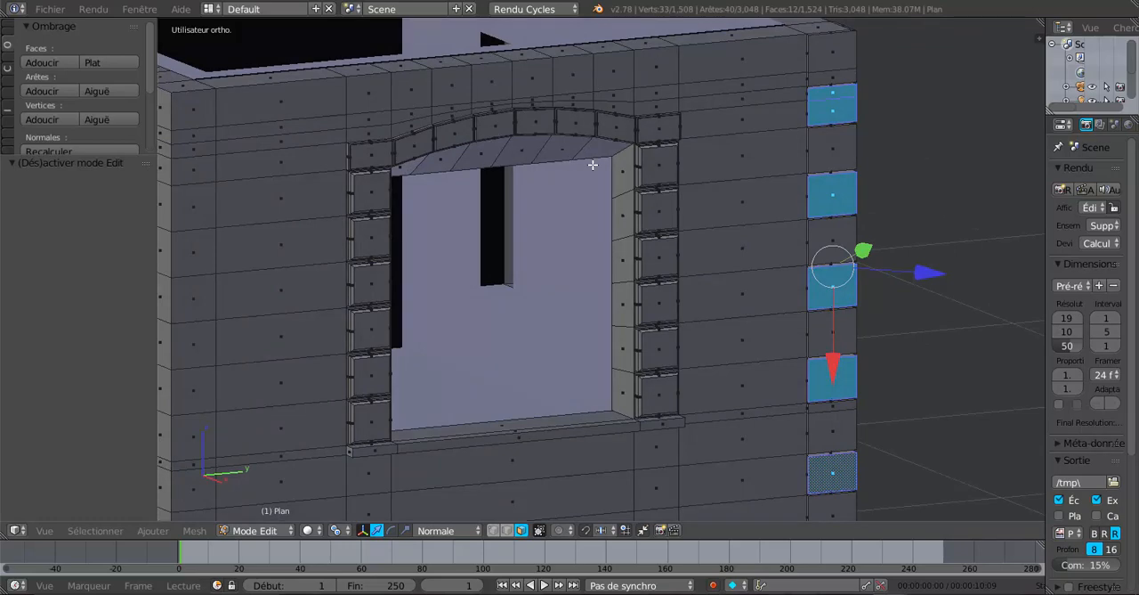
Select the inner bottom edge of the arched window's sill in edge selection mode
middle_click_drag(582, 219, 584, 219)
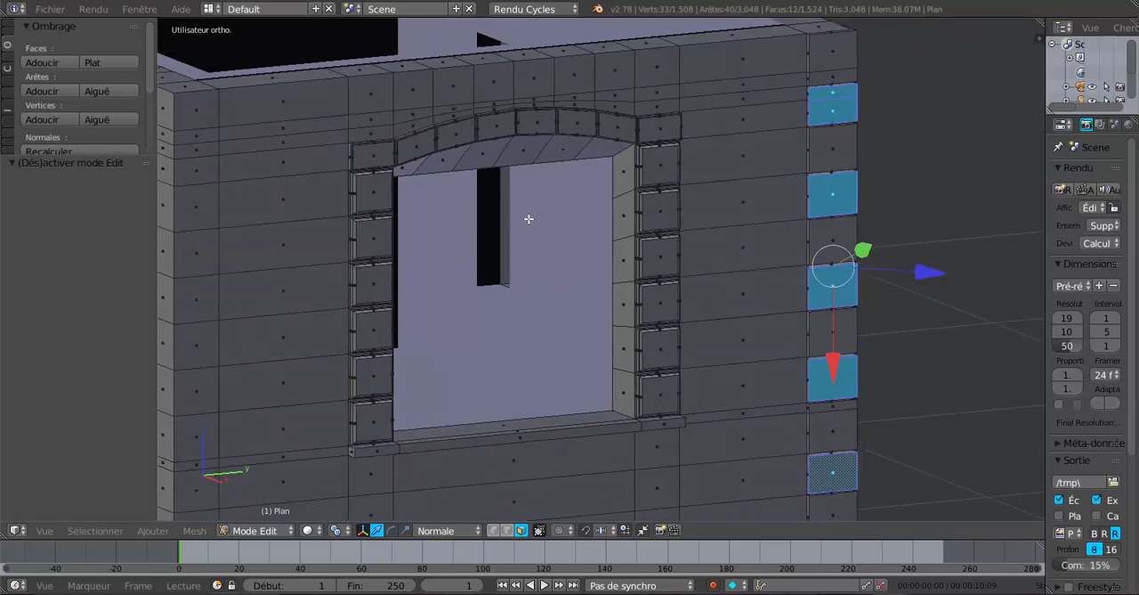
middle_click_drag(480, 204, 461, 187)
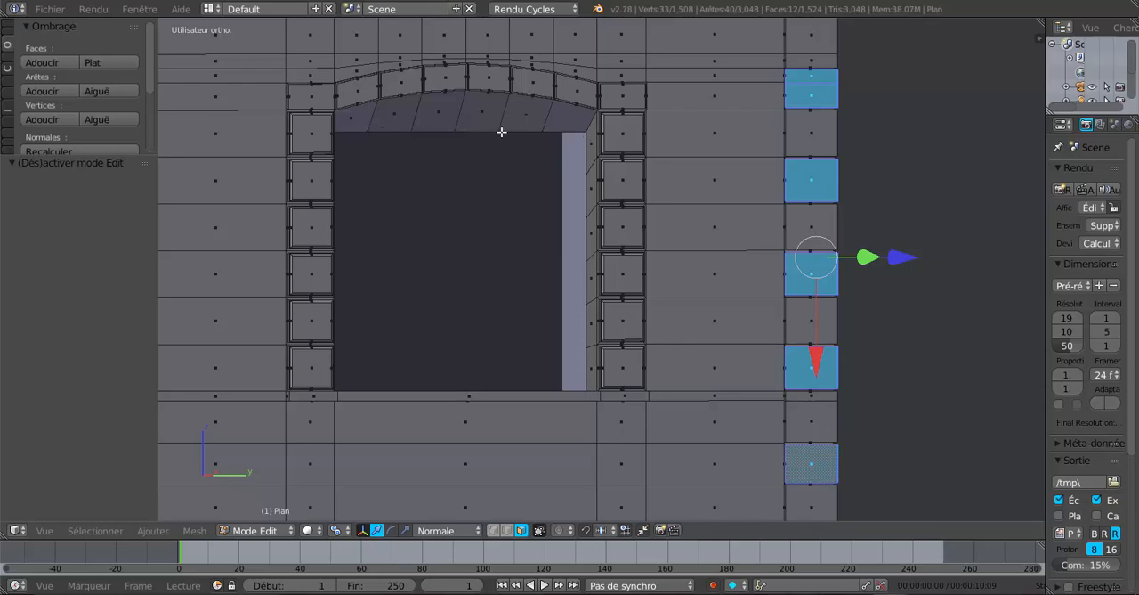
middle_click_drag(501, 132, 437, 219)
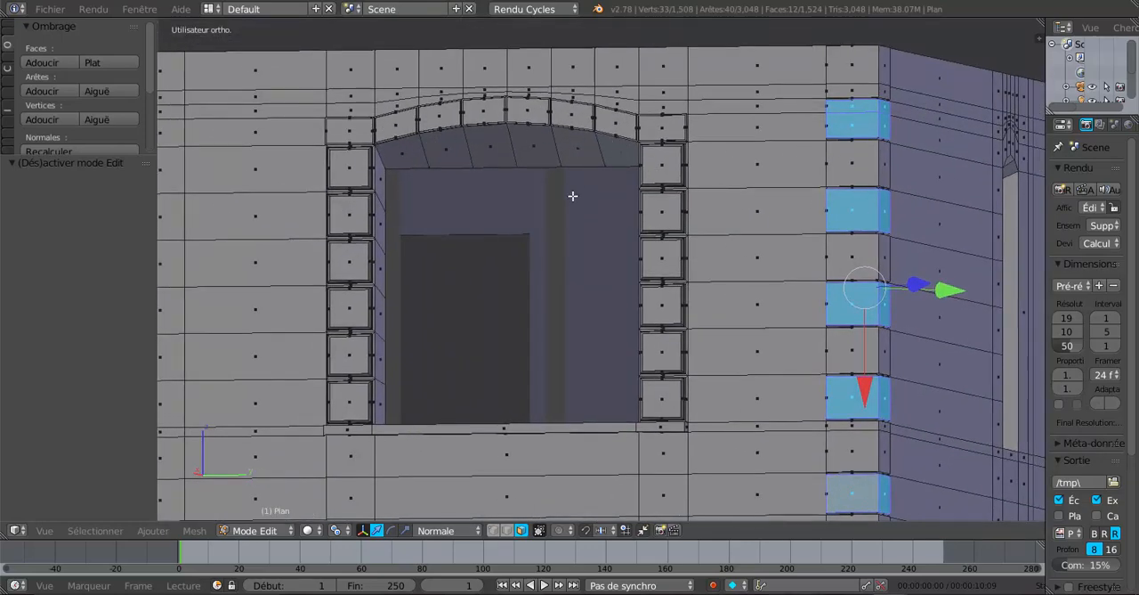
middle_click_drag(523, 238, 653, 228)
scroll(653, 228, "up", 5)
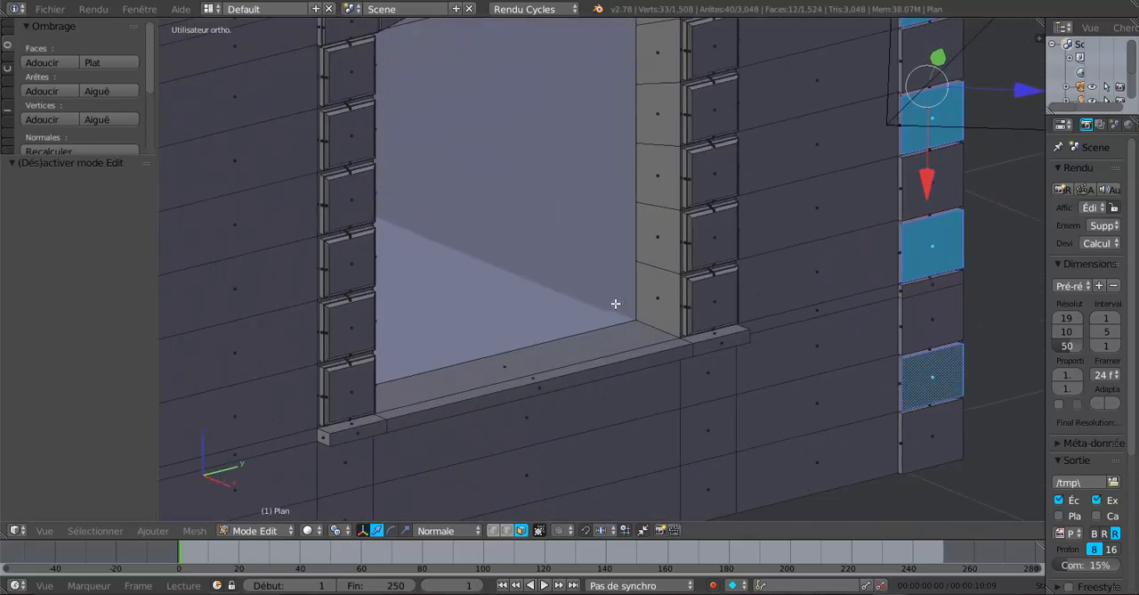
scroll(668, 358, "up", 1)
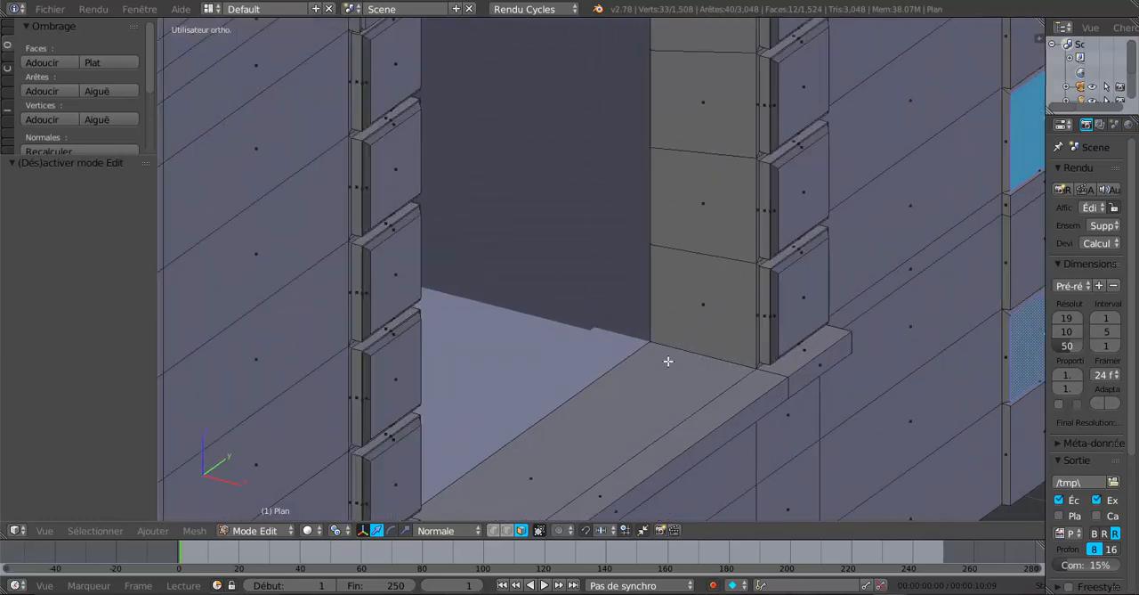
scroll(667, 358, "down", 1)
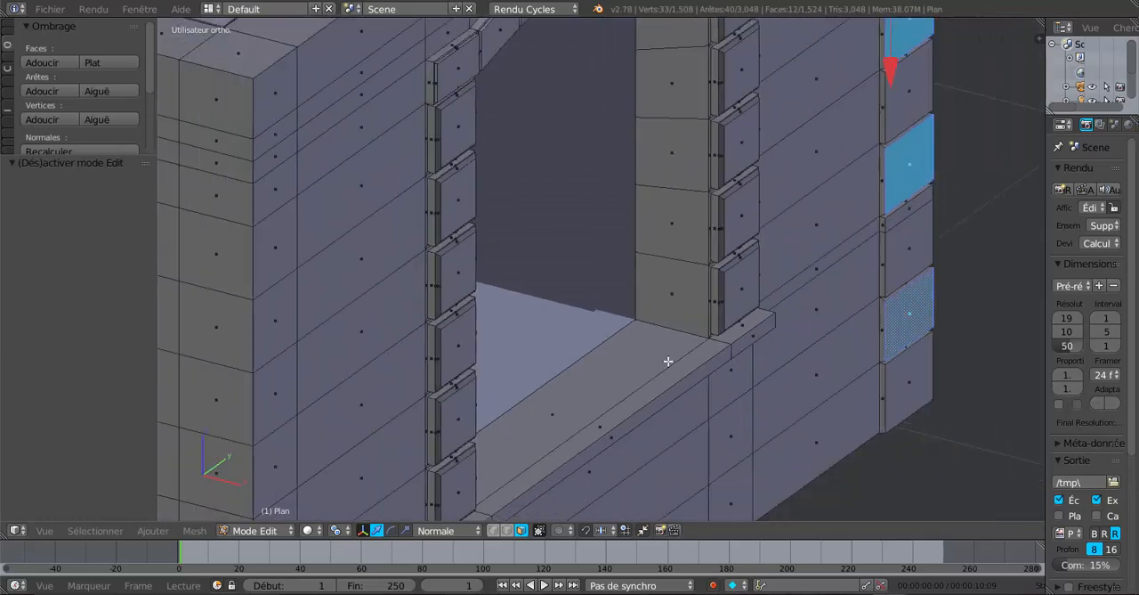
left_click(506, 531)
right_click(569, 368)
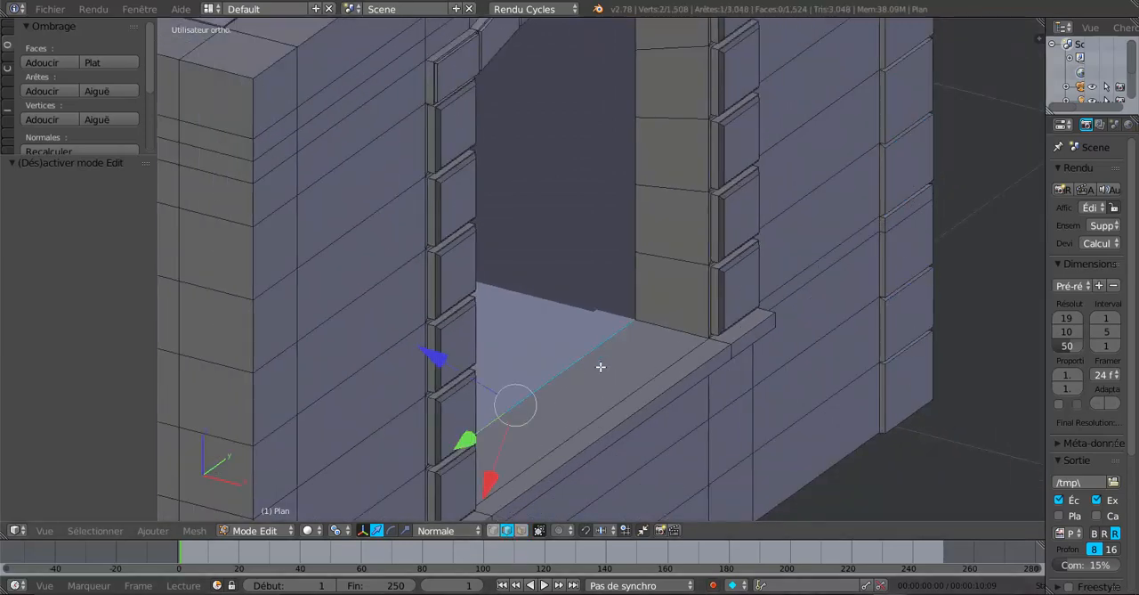
Set the pivot point to Barycentre and the transform orientation to Global
mouse_move(600, 364)
middle_mouse_down()
mouse_move(582, 387)
mouse_move(537, 373)
mouse_move(475, 394)
mouse_move(463, 463)
mouse_move(461, 388)
mouse_move(434, 355)
mouse_move(466, 331)
mouse_move(573, 330)
mouse_move(596, 344)
mouse_move(690, 350)
mouse_move(761, 333)
mouse_move(694, 348)
mouse_move(592, 348)
middle_mouse_up()
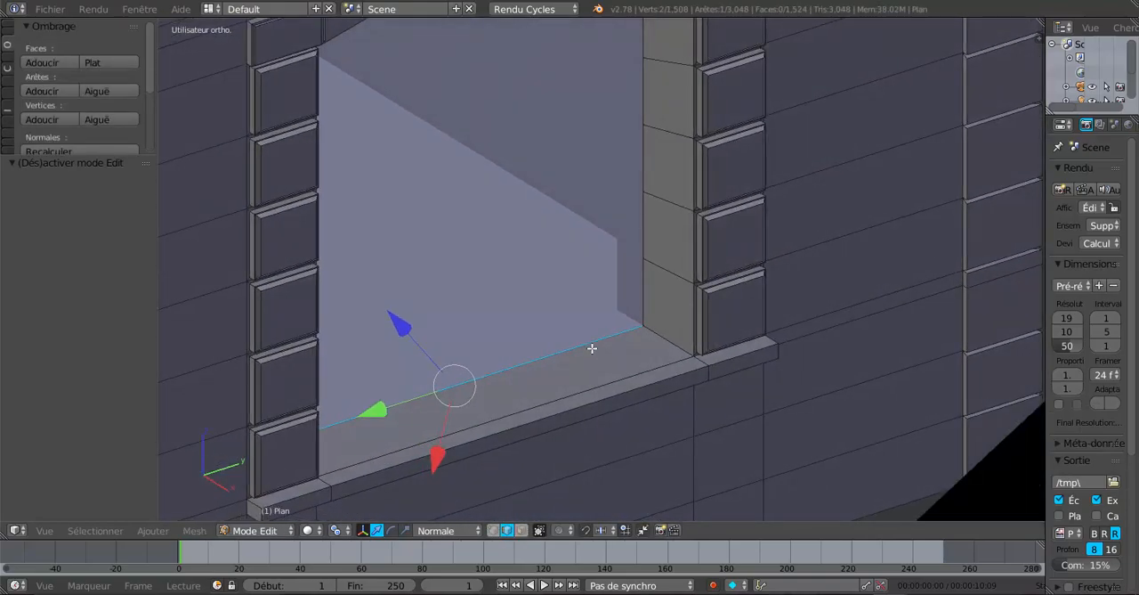
middle_click_drag(467, 364, 448, 372)
scroll(453, 433, "down", 3)
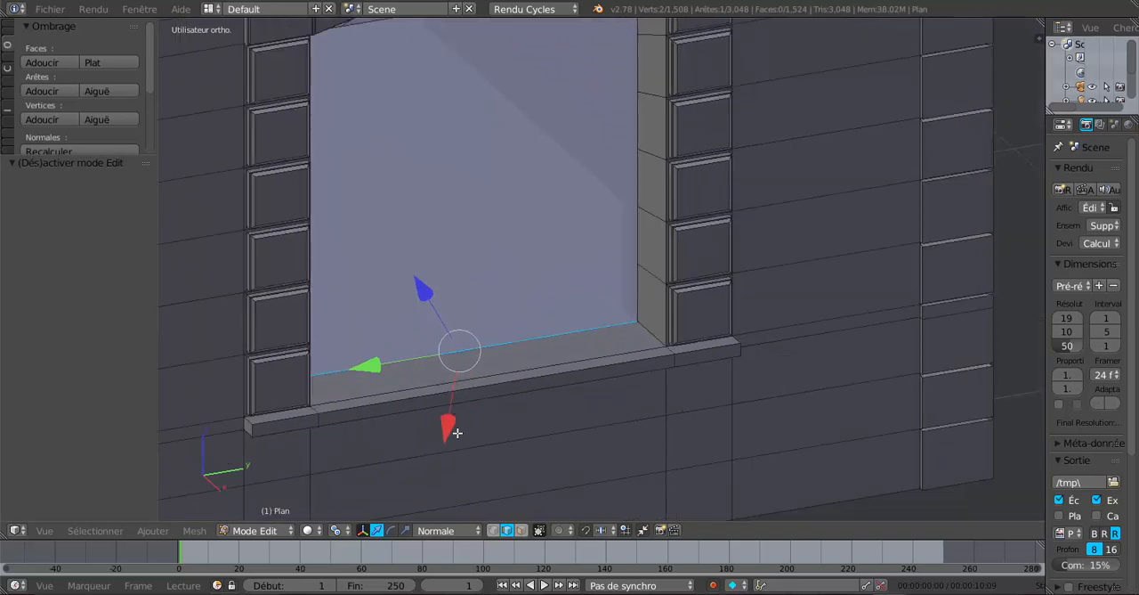
left_click(337, 531)
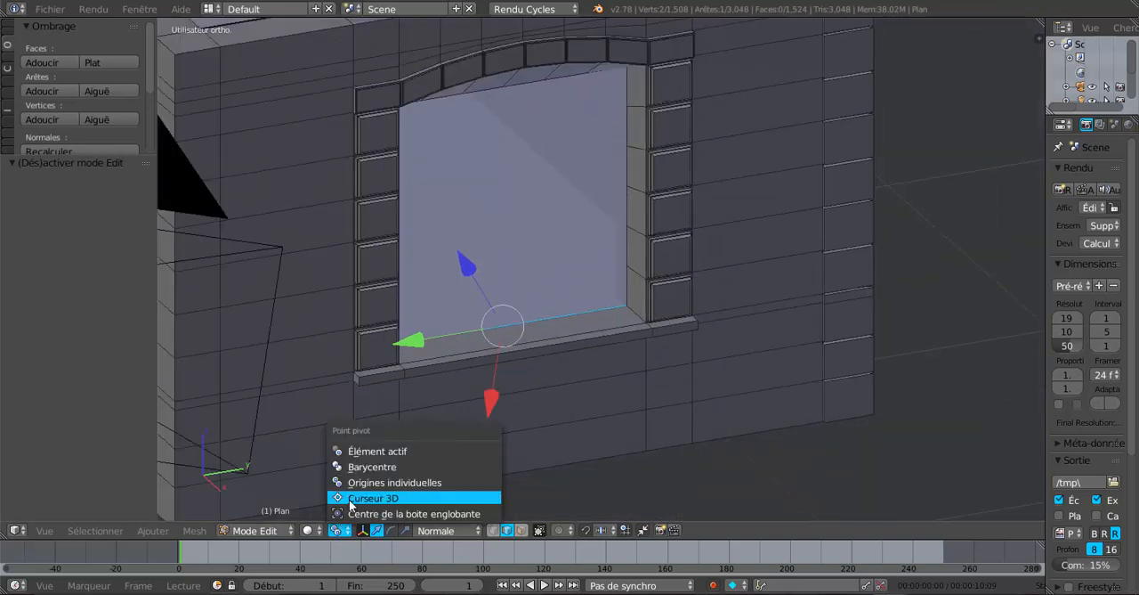
left_click(350, 473)
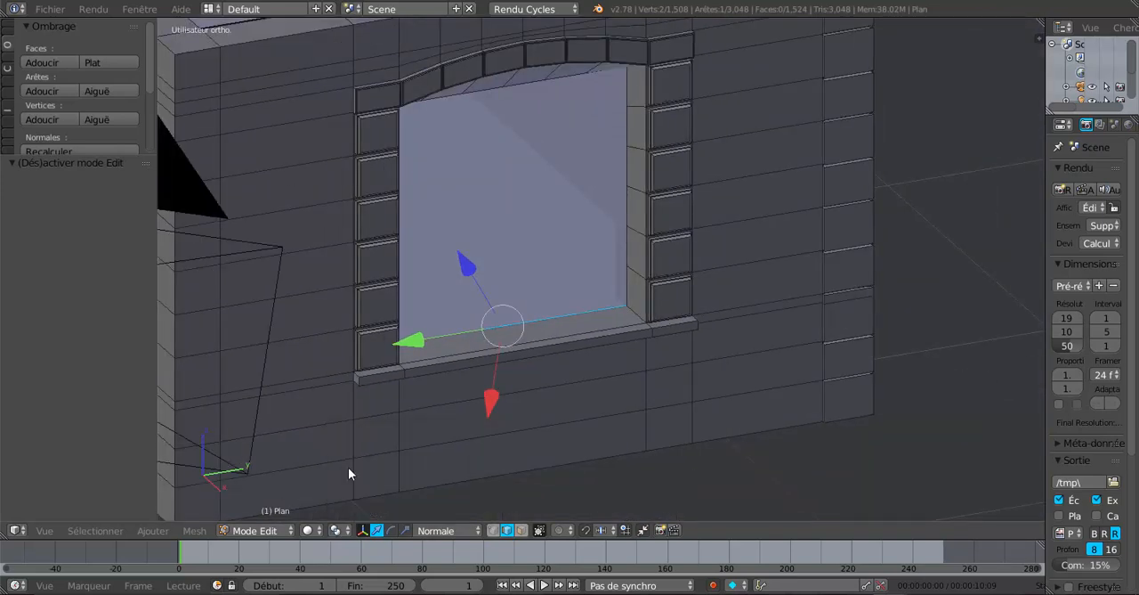
left_click(441, 531)
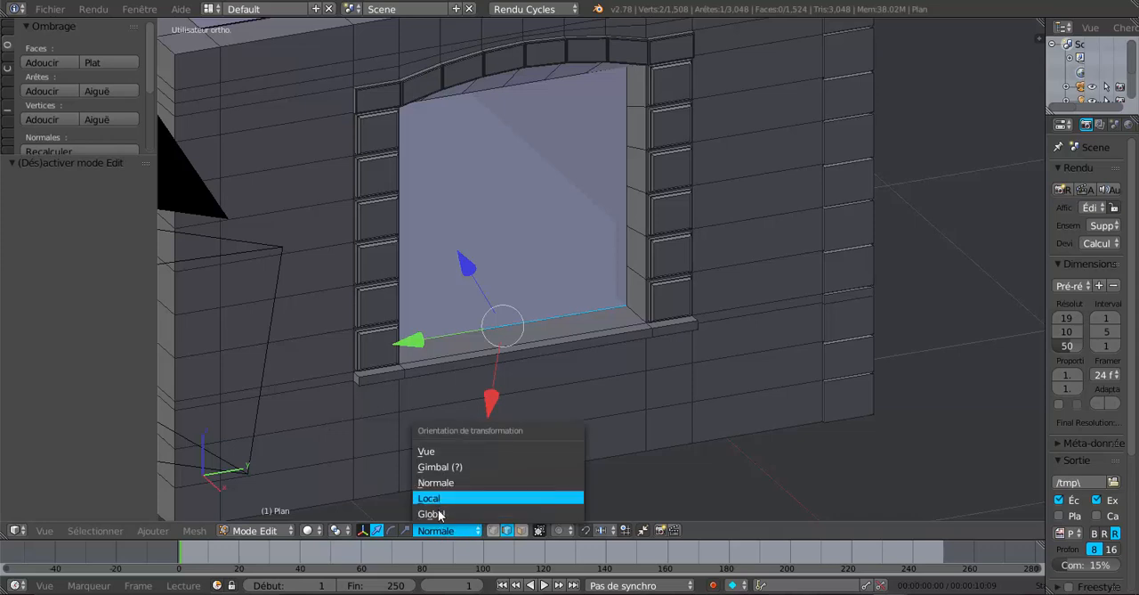
left_click(431, 513)
Raise the sill's inner edge along the global Z axis so the sill slopes outward, and check it in Object Mode
scroll(486, 461, "up", 4)
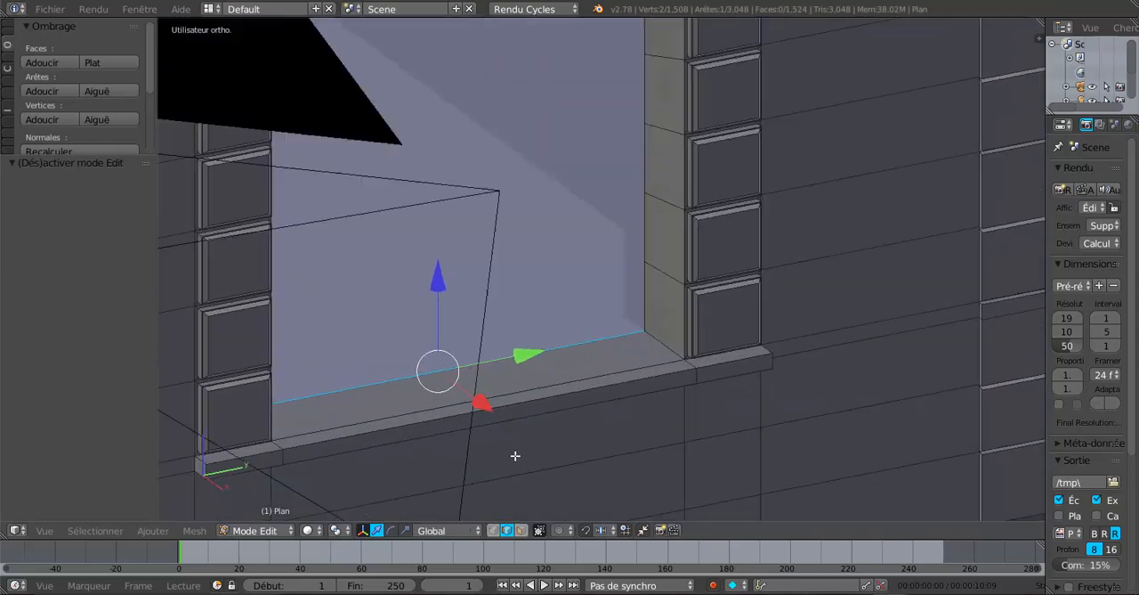
left_click_drag(439, 283, 444, 271)
key("Tab")
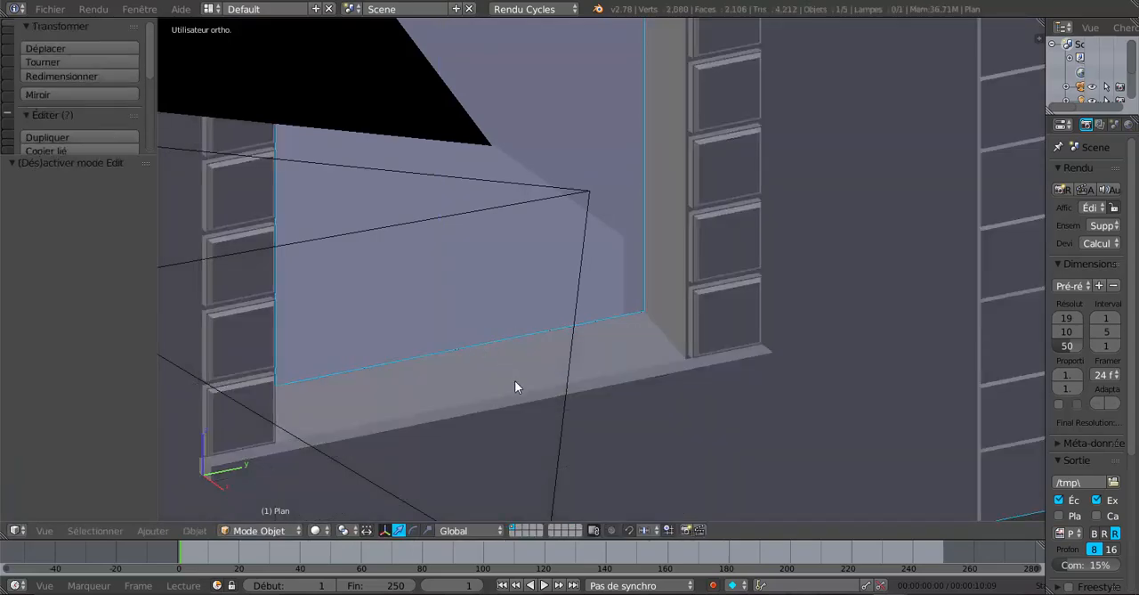
scroll(513, 381, "down", 4)
middle_click_drag(513, 381, 428, 347)
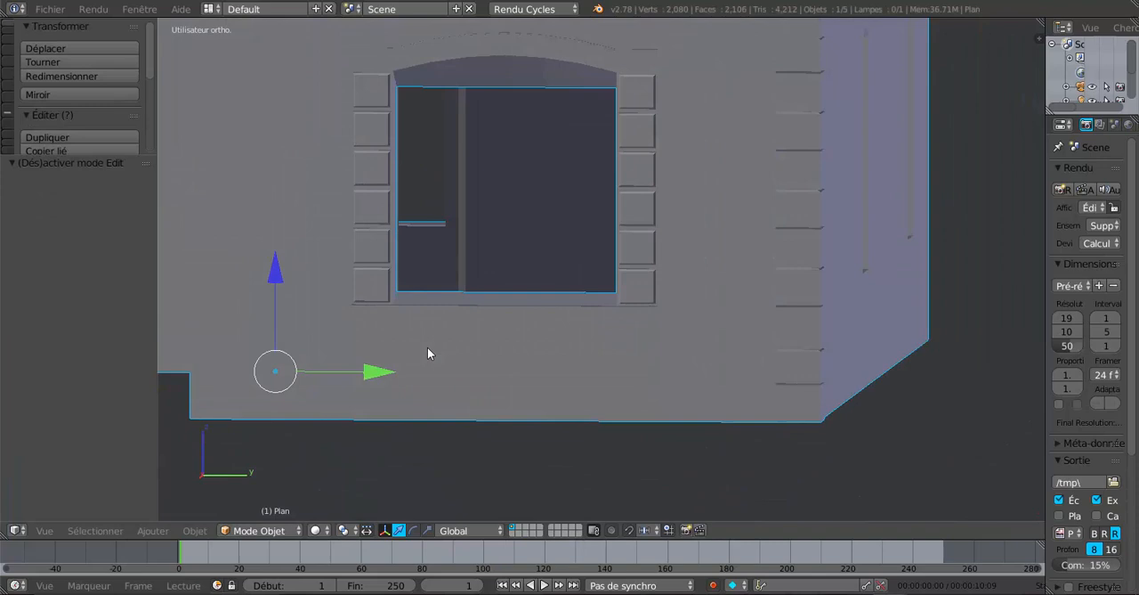
In the right orthographic view, raise the sill's inner edge slightly more along the global Z axis
key("KP_1")
key("KP_3")
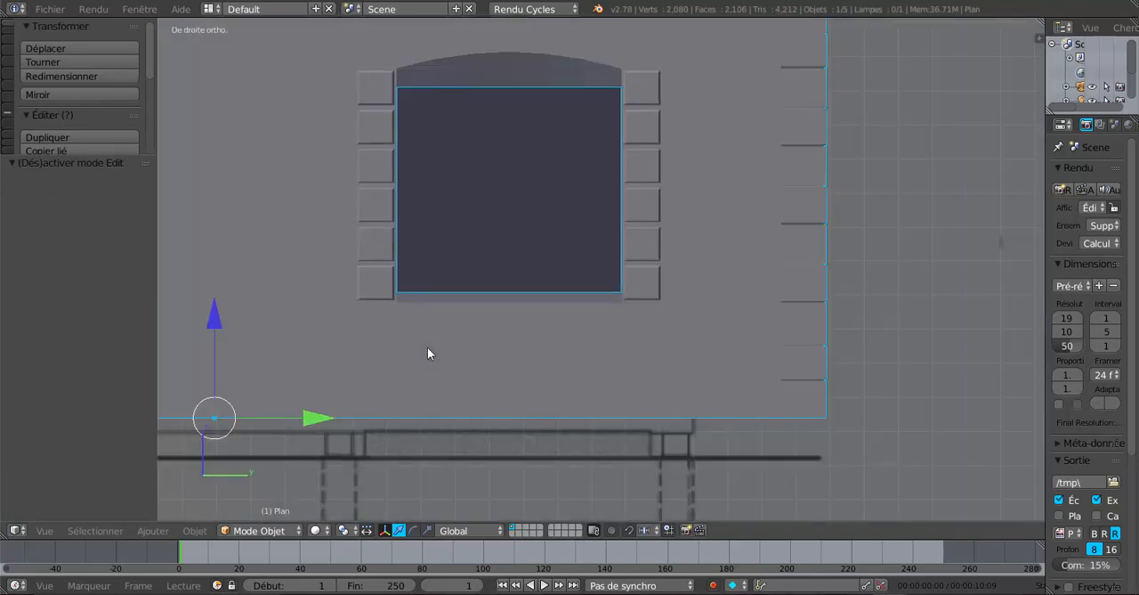
scroll(418, 315, "up", 2)
scroll(457, 321, "down", 1)
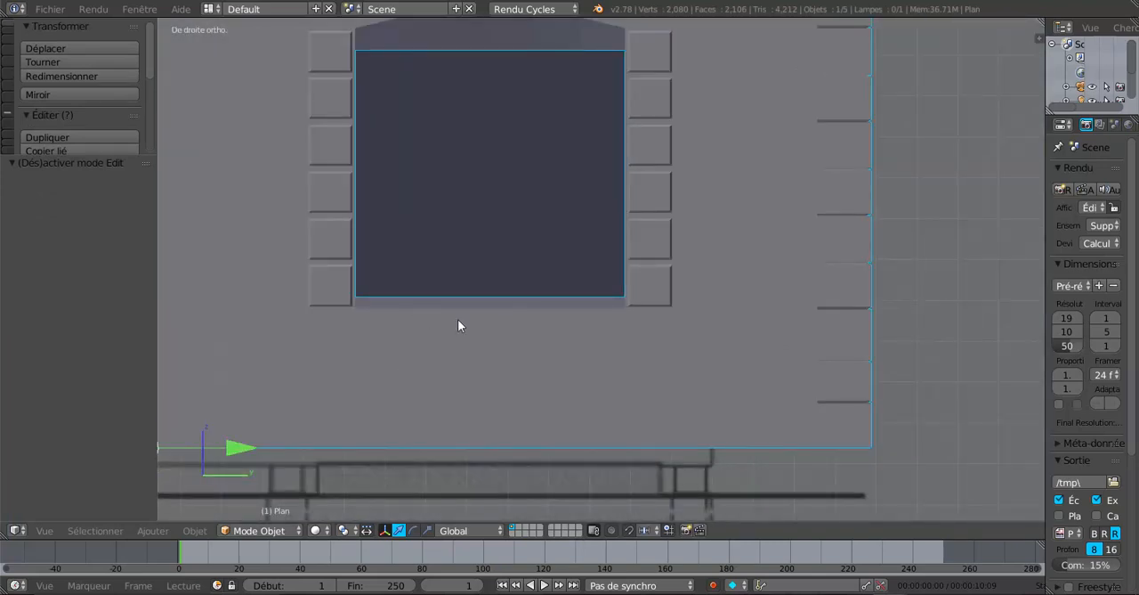
key("Tab")
left_click_drag(496, 202, 496, 202)
key("Tab")
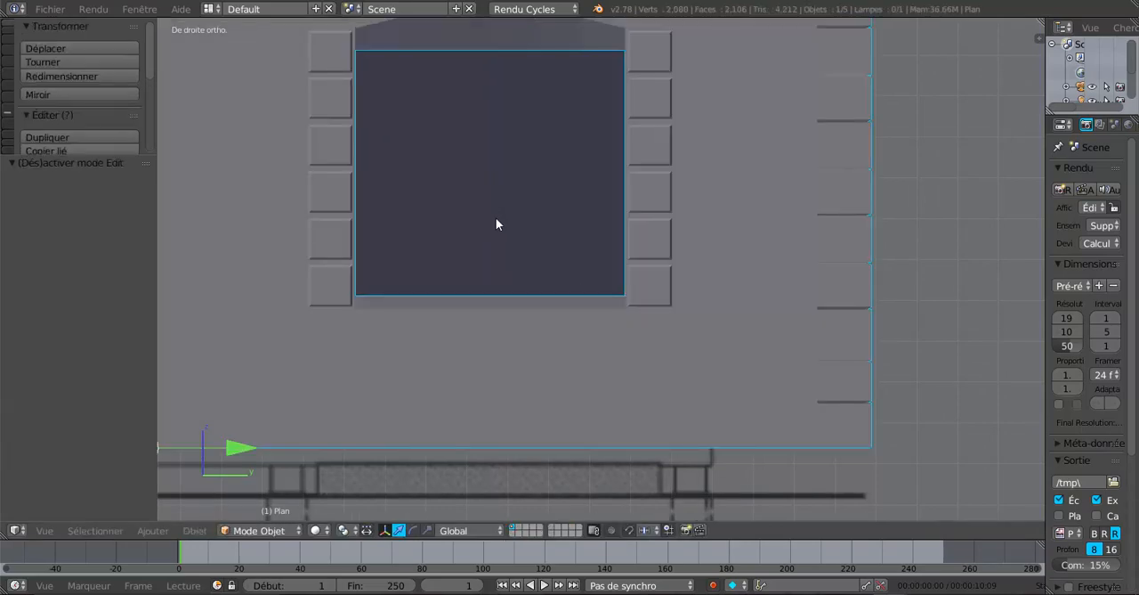
Select the three front faces of the window sill in face selection mode
key("Tab")
middle_click_drag(528, 262, 607, 351)
scroll(607, 350, "up", 2)
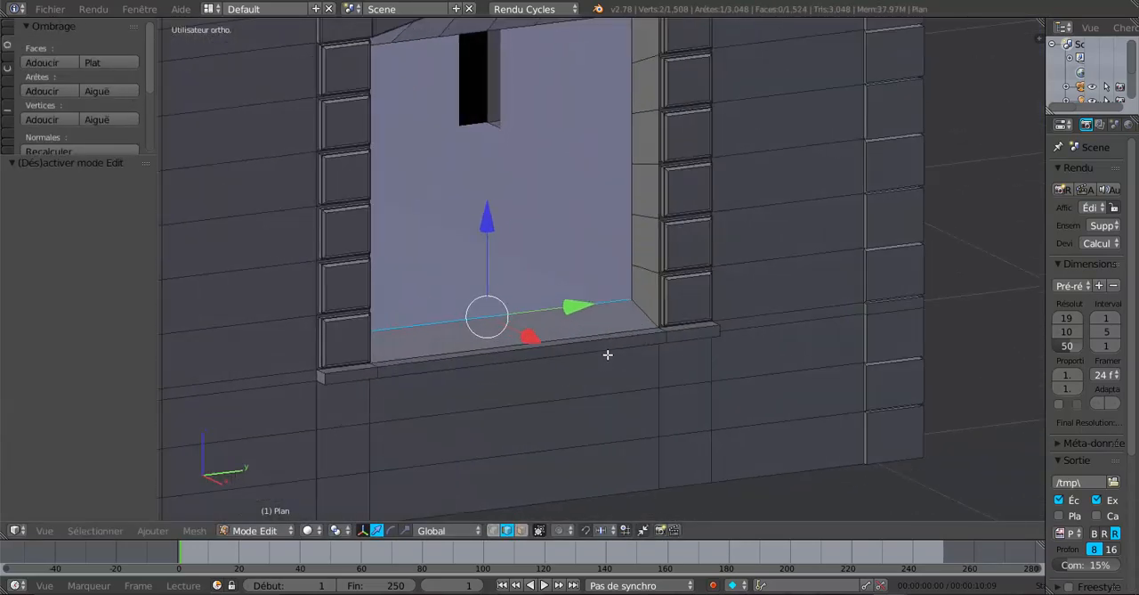
scroll(623, 353, "up", 1)
scroll(684, 325, "up", 2)
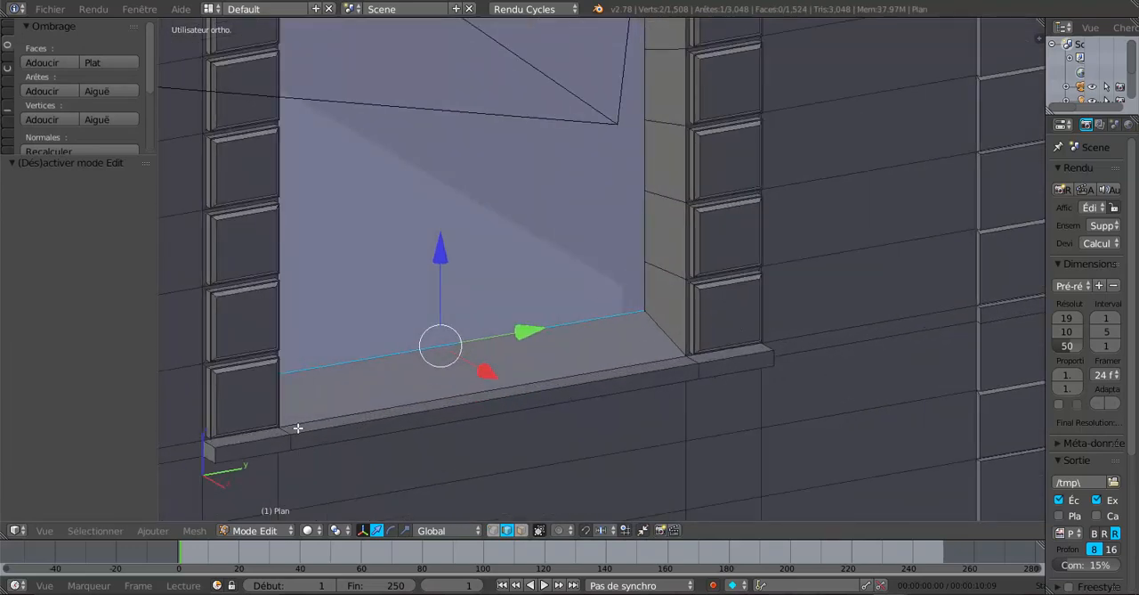
left_click(521, 530)
right_click(257, 454)
right_click(373, 429, "shift")
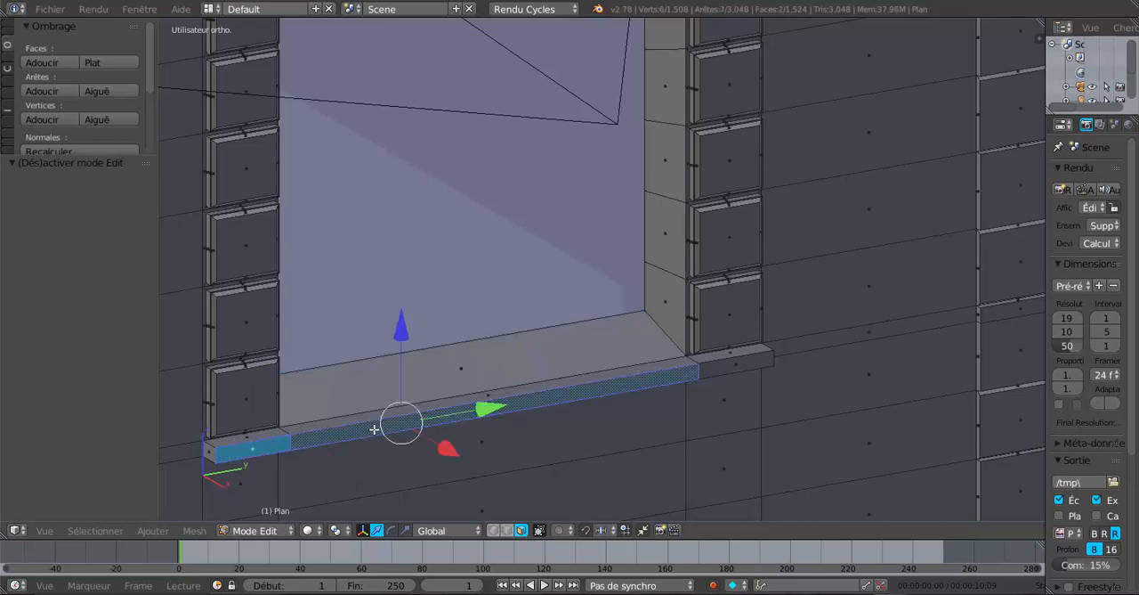
right_click(712, 370, "shift")
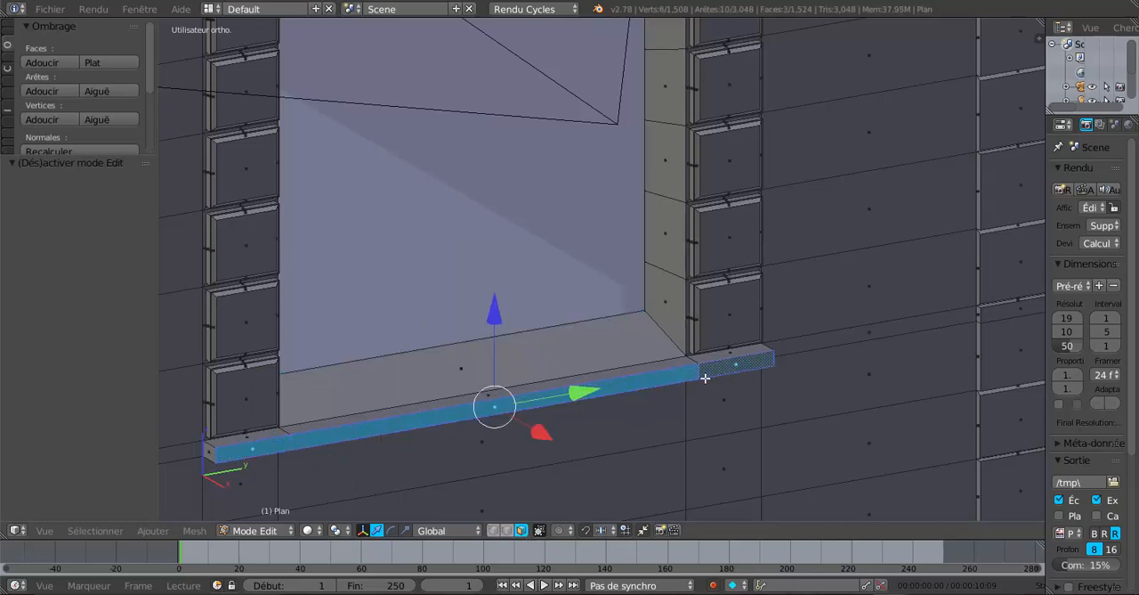
Shift the sill's front faces slightly along the global Z axis and switch to Object Mode
middle_click_drag(705, 378, 675, 388)
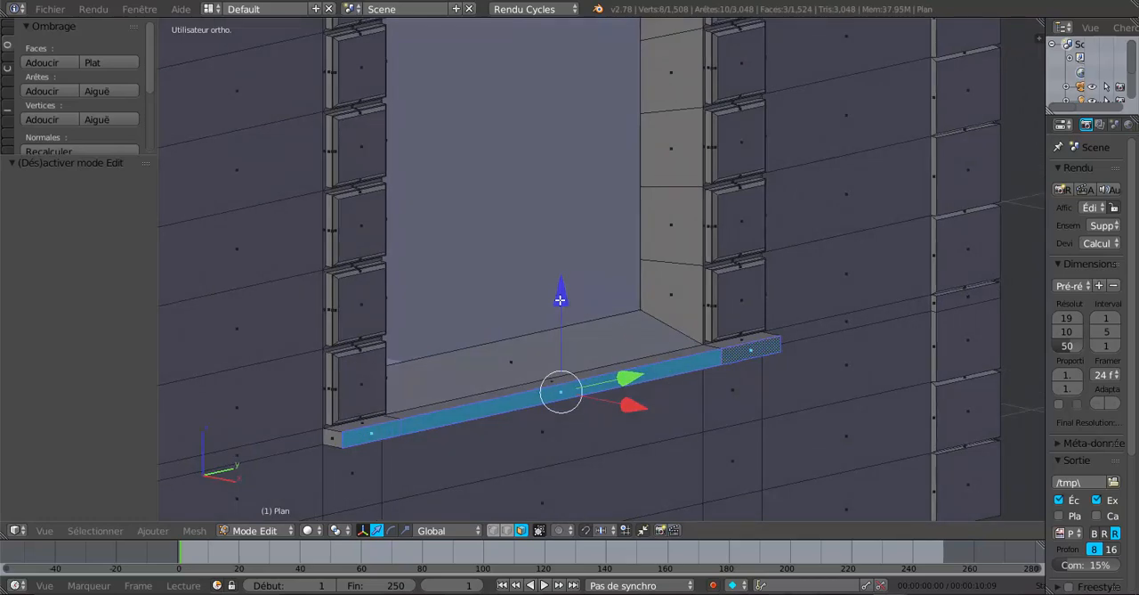
left_click_drag(560, 300, 560, 302)
key("Tab")
scroll(559, 302, "down", 4)
key("KP_3")
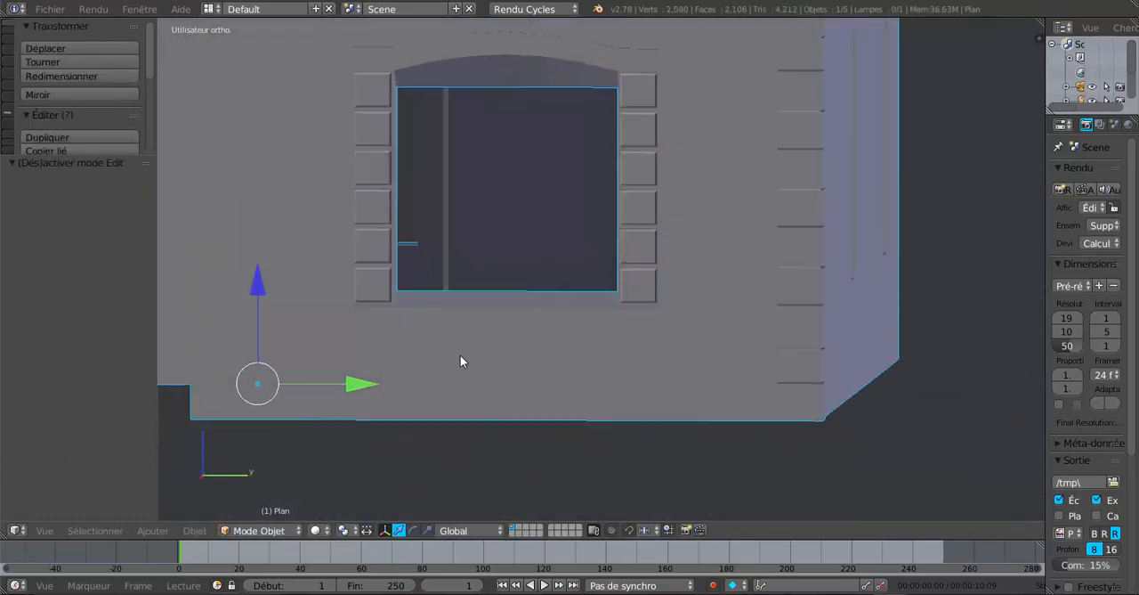
Examine the sloped sill, window surround and neighbouring walls from several angles in both Edit Mode and Object Mode
middle_click_drag(460, 360, 517, 383)
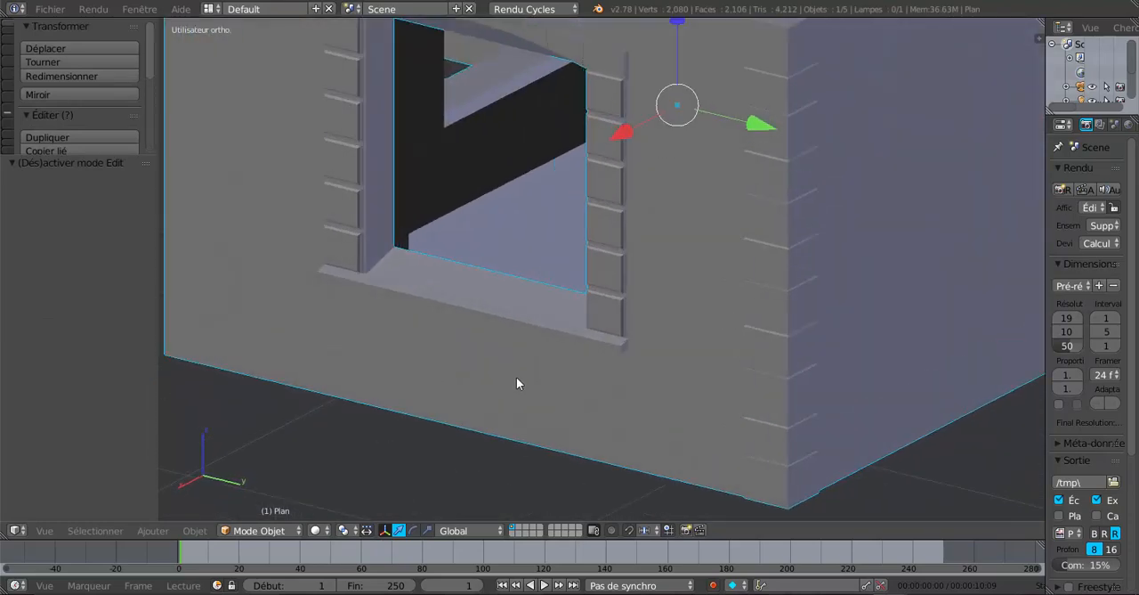
scroll(518, 383, "up", 5)
key("Tab")
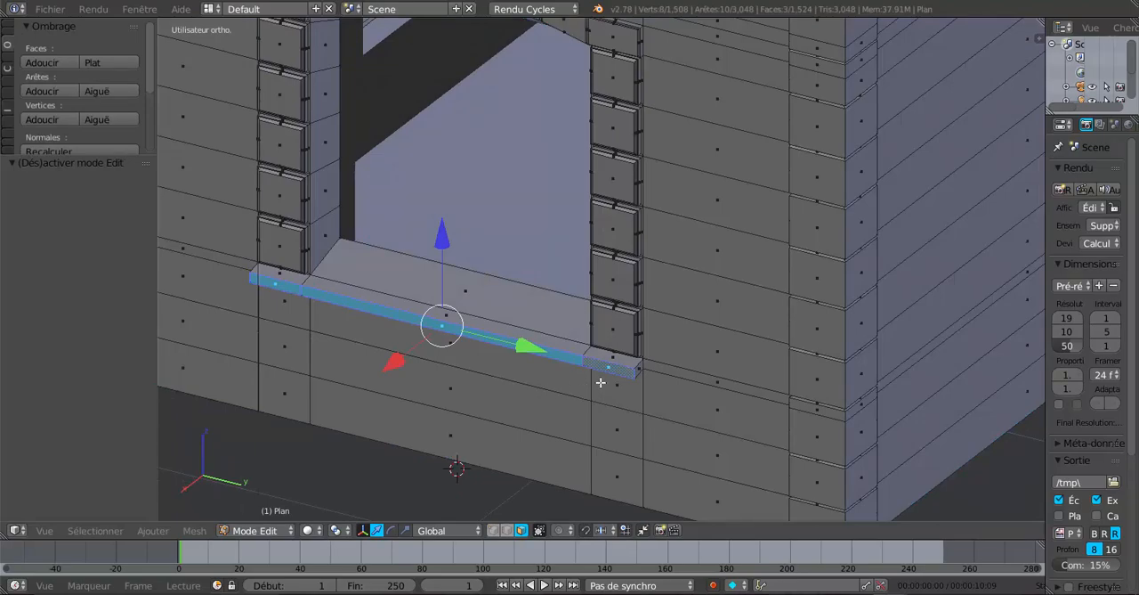
middle_click_drag(600, 383, 674, 338)
scroll(647, 377, "down", 3)
scroll(523, 395, "up", 3)
key("Tab")
scroll(555, 388, "down", 3)
scroll(663, 340, "up", 2)
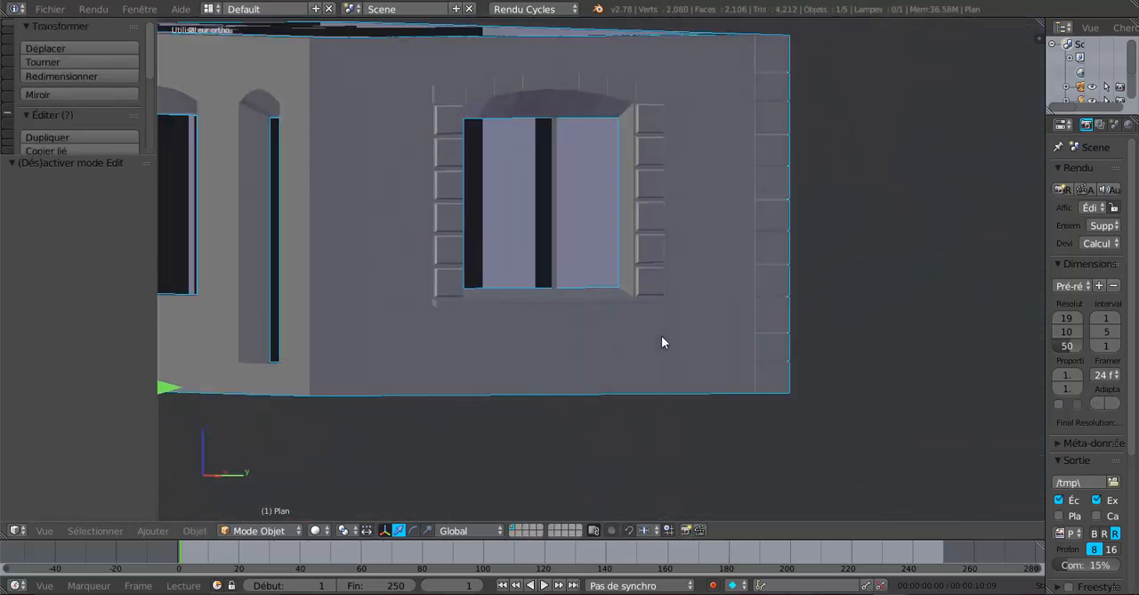
middle_click_drag(613, 272, 681, 357)
middle_click_drag(595, 352, 564, 338)
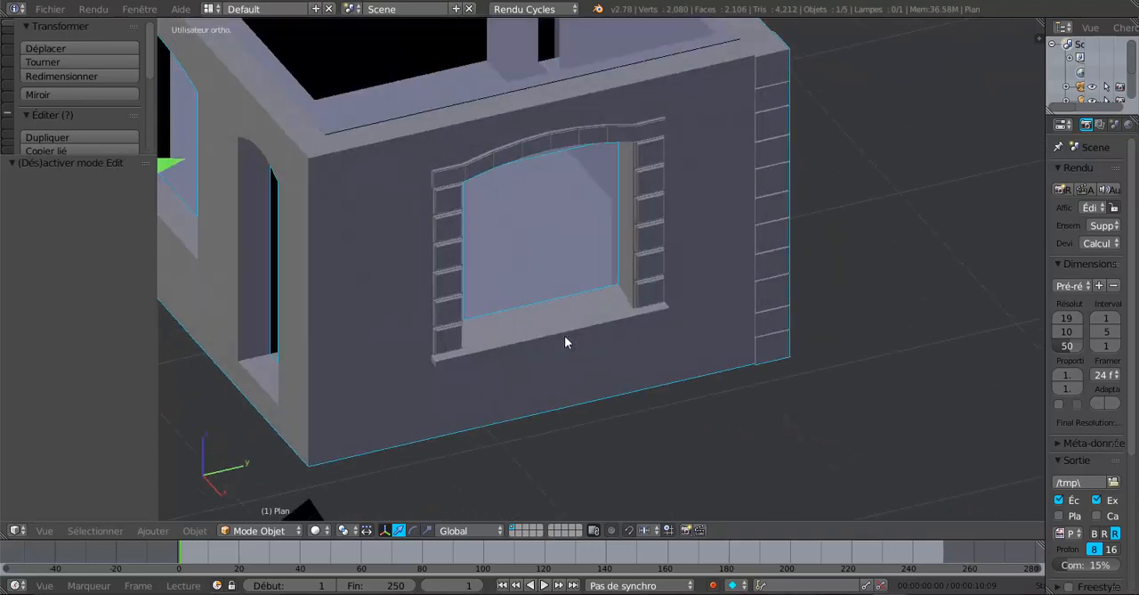
Return to Edit Mode and examine the mesh of the arch blocks and the wall segments above them
key("Tab")
middle_click_drag(591, 269, 611, 330, "shift")
scroll(577, 326, "up", 3)
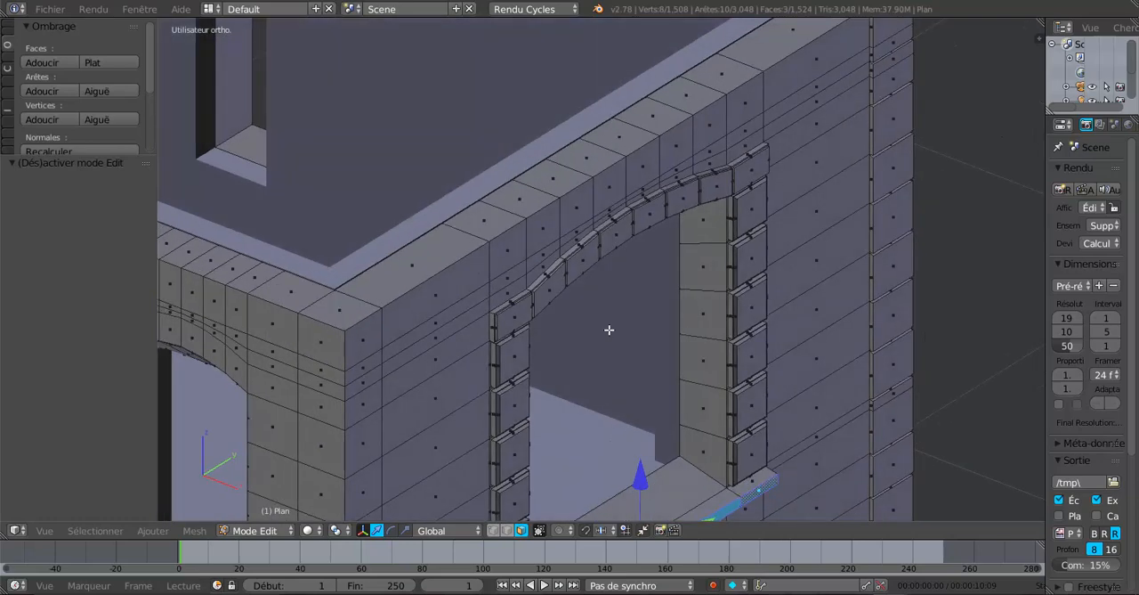
scroll(610, 330, "up", 2)
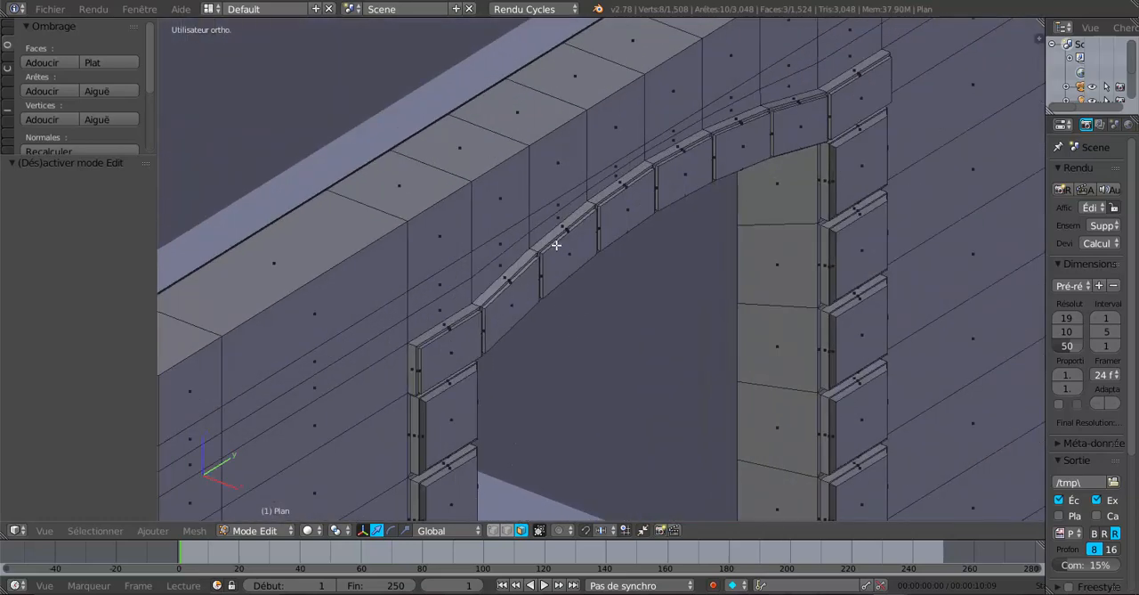
middle_click_drag(776, 219, 604, 277)
scroll(589, 286, "down", 2)
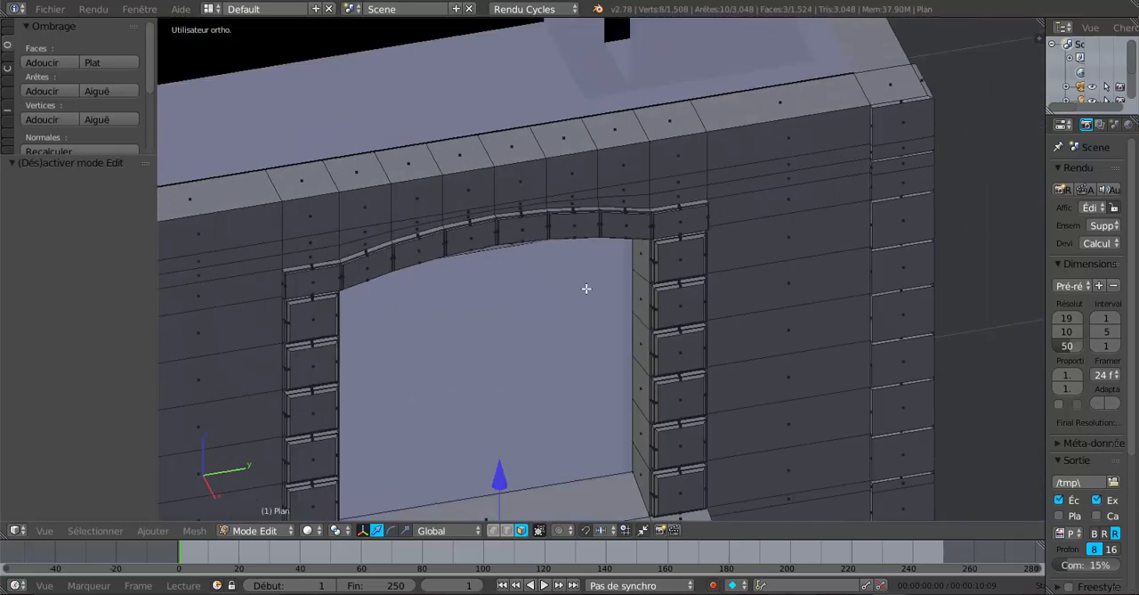
middle_click_drag(545, 317, 496, 307)
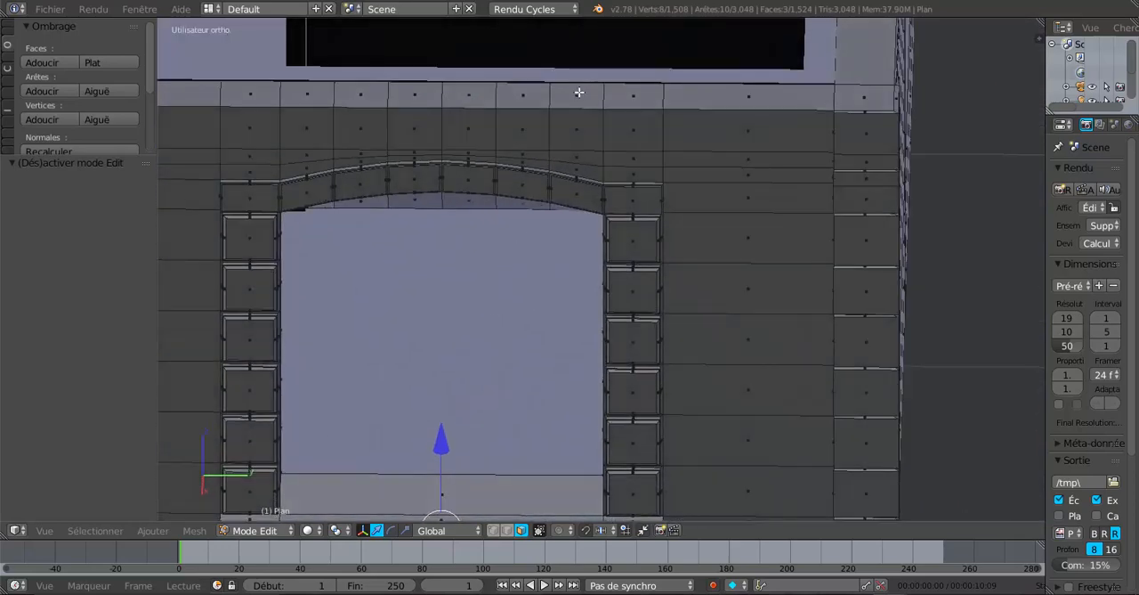
middle_click_drag(631, 152, 647, 193)
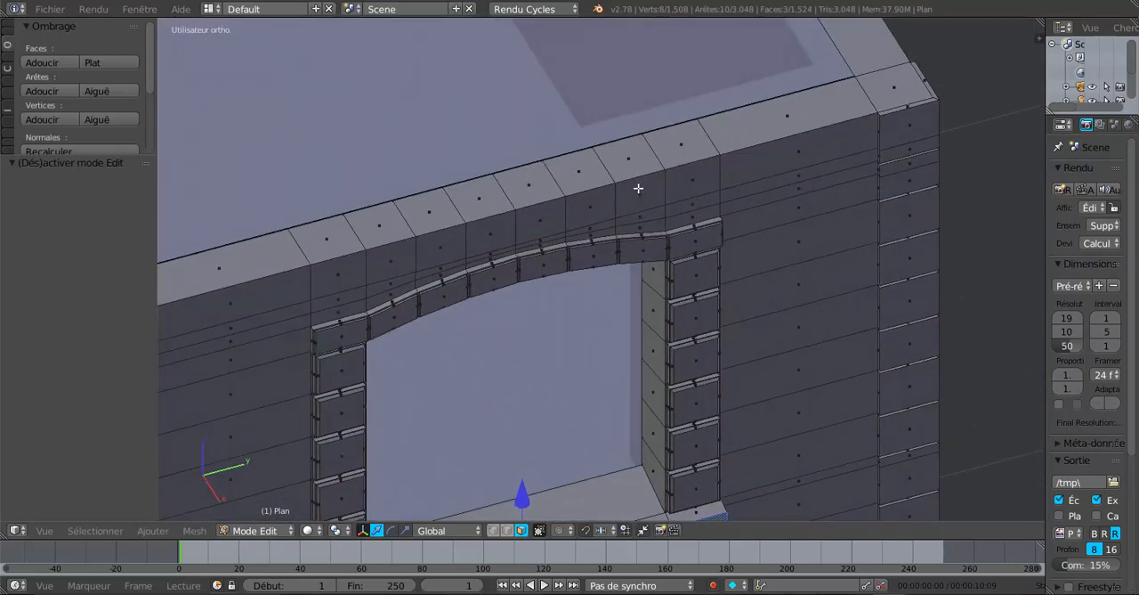
Add a centred loop cut through each of the six arch blocks above the window and switch to face selection mode
key("ctrl+r")
left_click(634, 180)
left_click(636, 183)
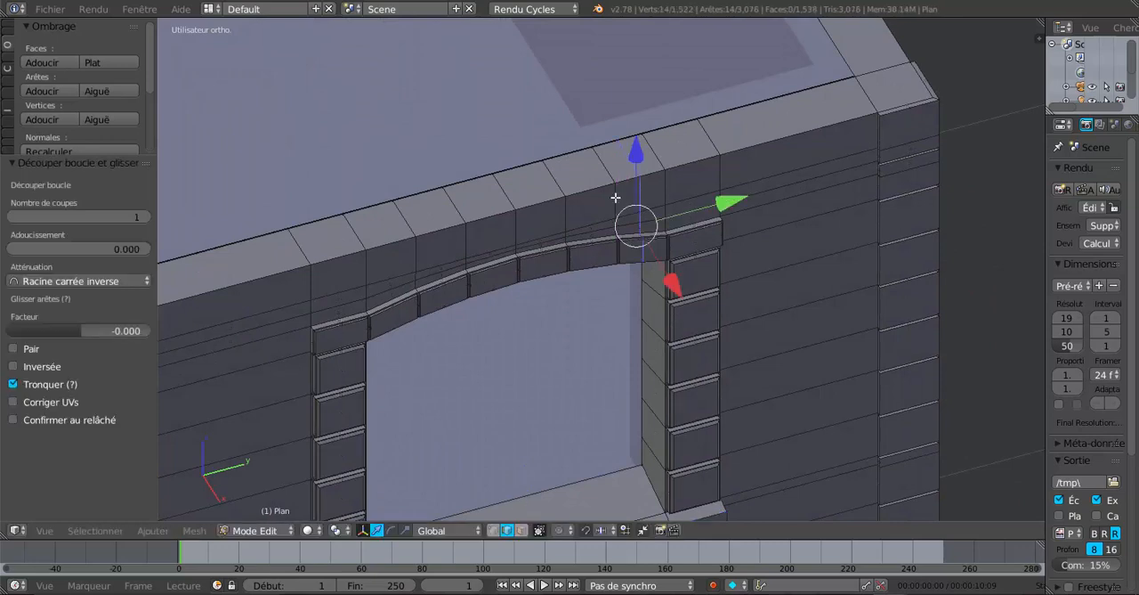
key("ctrl+r")
left_click(578, 202)
left_click(576, 203)
key("ctrl+r")
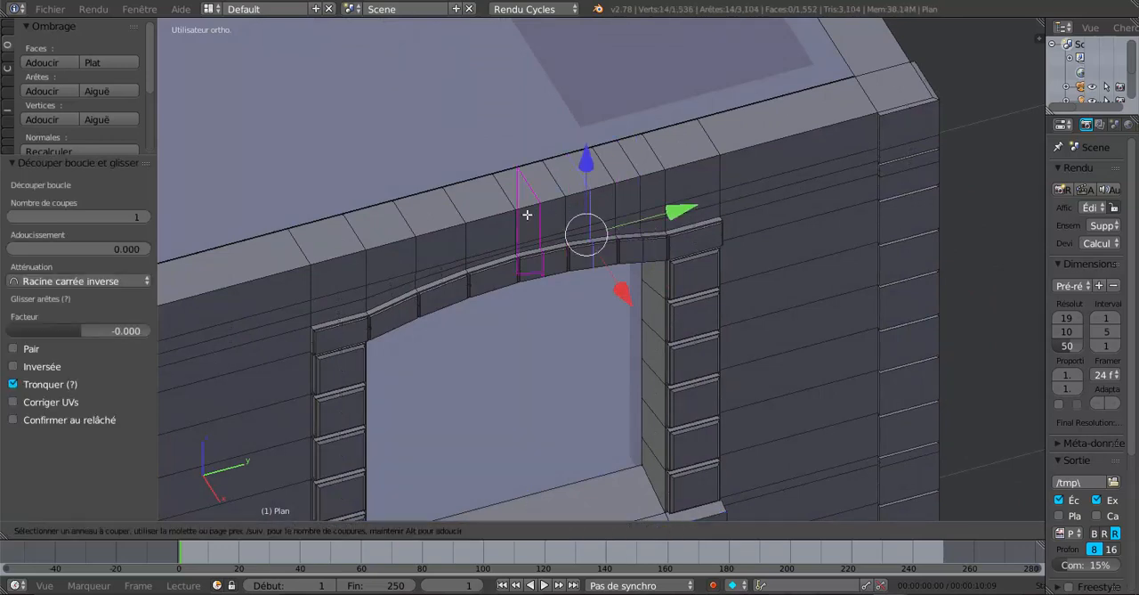
left_click(514, 219)
left_click(512, 220)
key("ctrl+r")
left_click(491, 223)
left_click(491, 222)
key("ctrl+r")
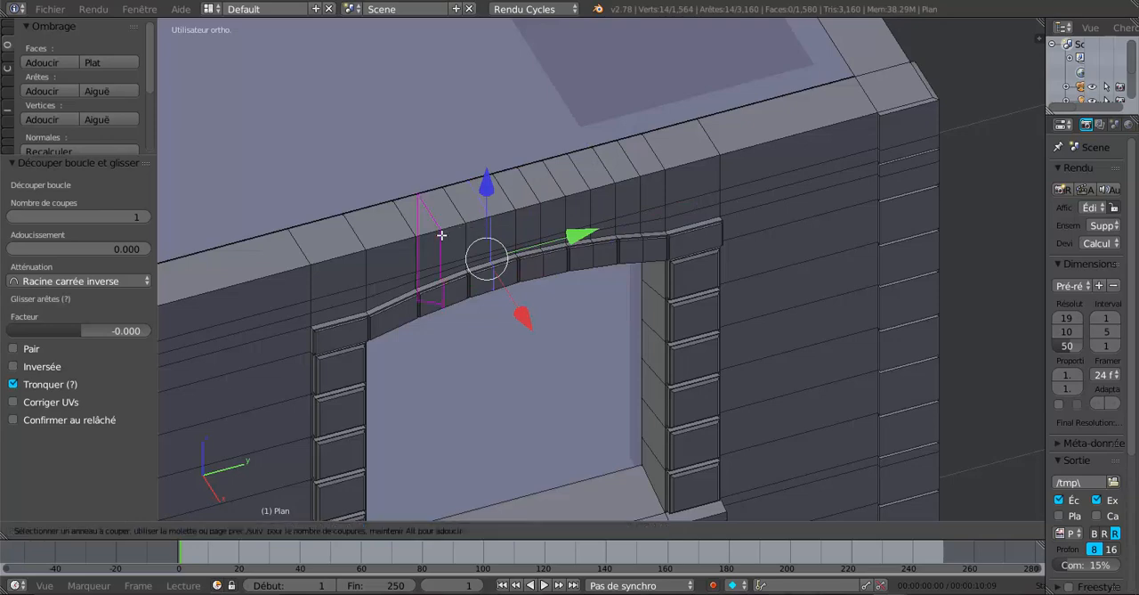
left_click(441, 235)
left_click(441, 235)
key("ctrl+r")
left_click(391, 253)
left_click(390, 254)
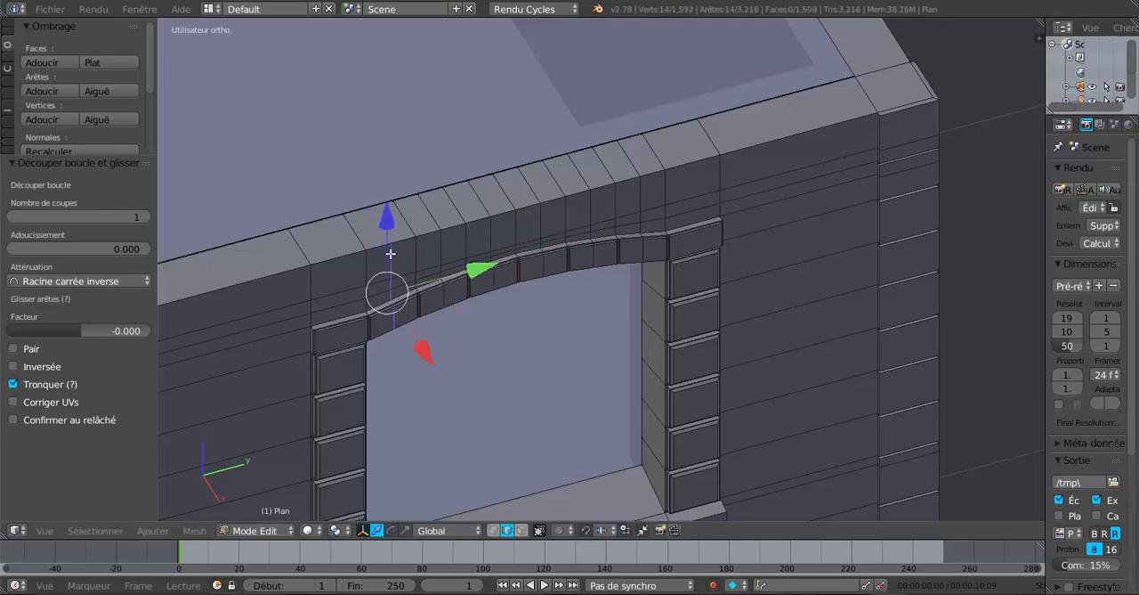
mouse_move(408, 294)
middle_mouse_down()
mouse_move(374, 275)
mouse_move(422, 270)
mouse_move(412, 295)
middle_mouse_up()
scroll(423, 271, "up", 3)
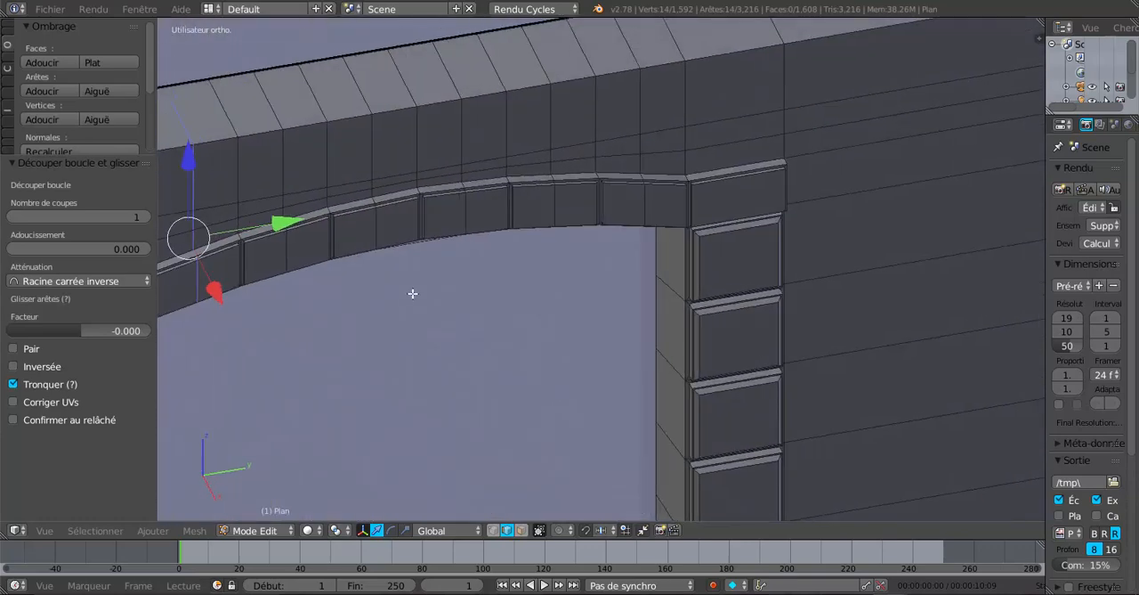
scroll(511, 272, "up", 2)
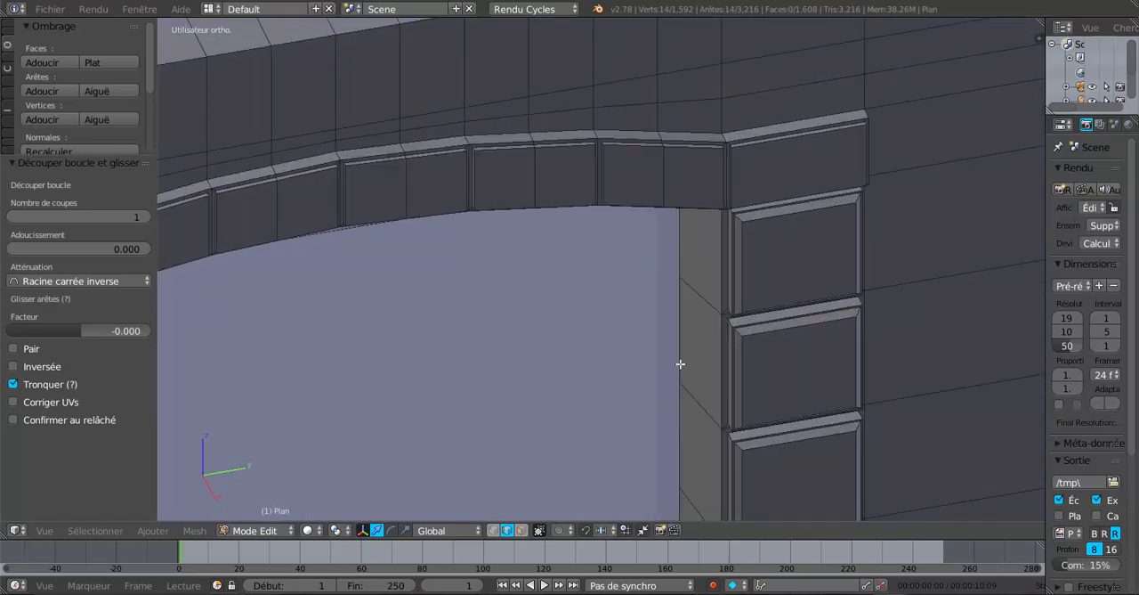
left_click(520, 531)
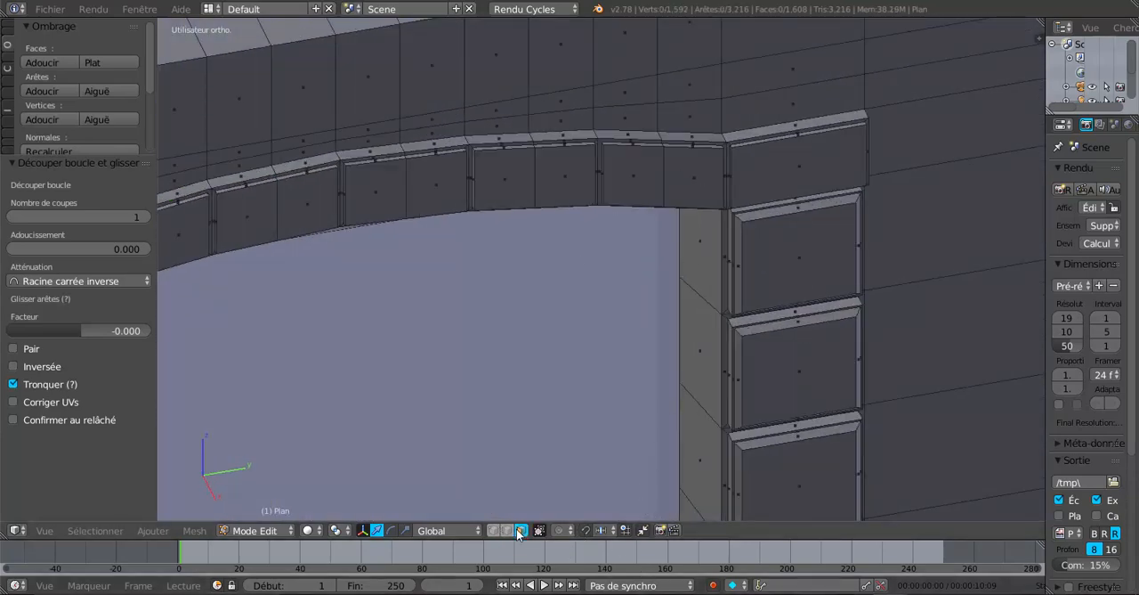
Try to inset the twelve front faces of the arch blocks individually
right_click(690, 177)
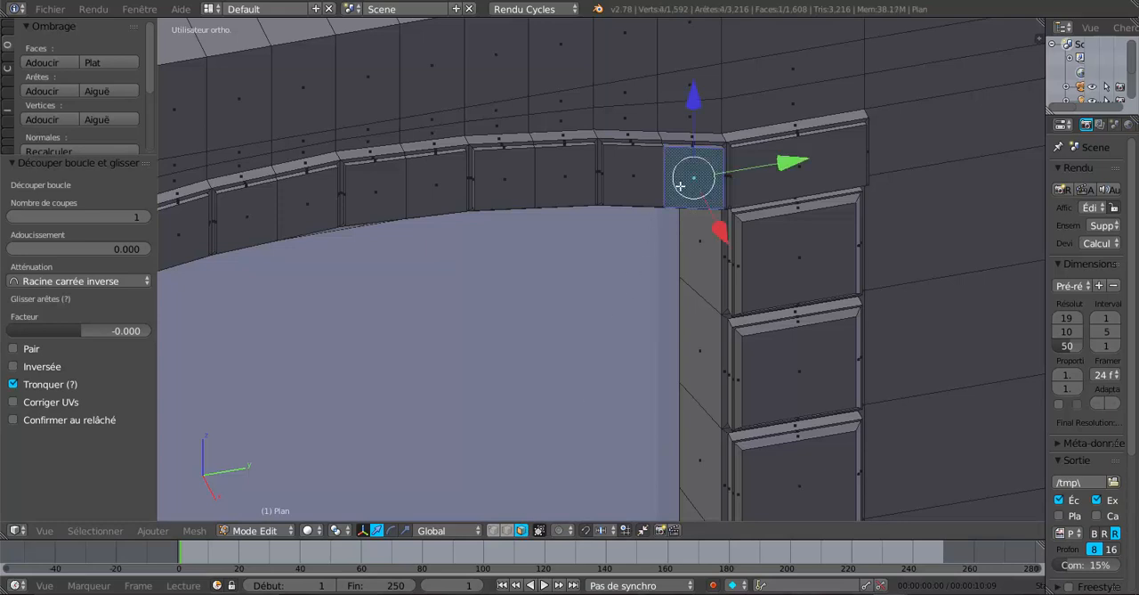
right_click(627, 185, "shift")
right_click(566, 177, "shift")
right_click(507, 181, "shift")
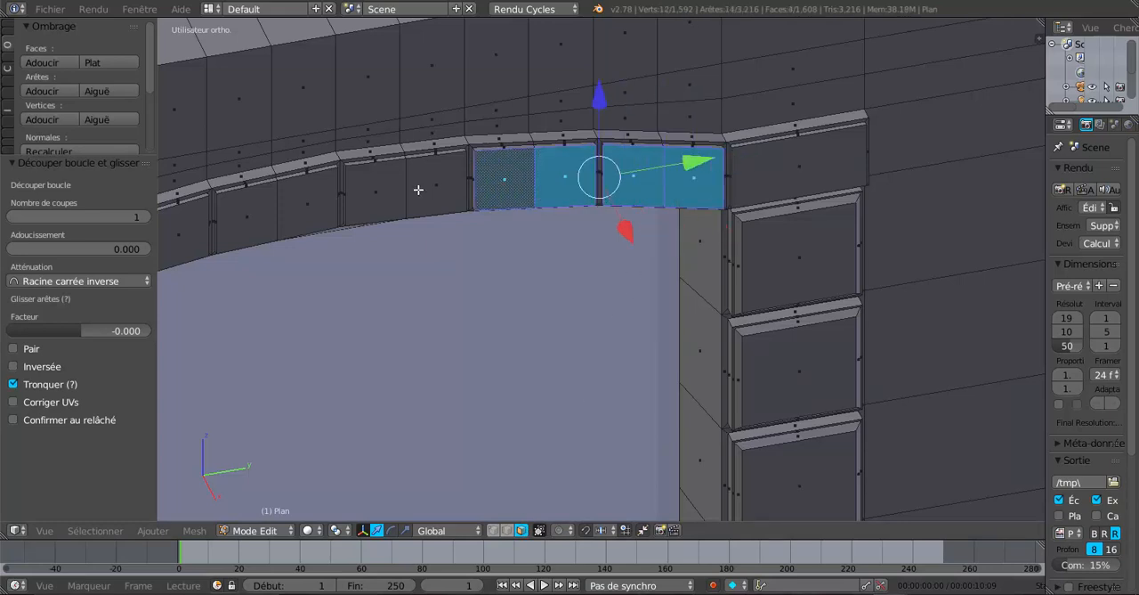
right_click(418, 187, "shift")
right_click(378, 195, "shift")
right_click(293, 204, "shift")
right_click(264, 222, "shift")
middle_click_drag(264, 222, 509, 223, "shift")
right_click(438, 216, "shift")
right_click(407, 226, "shift")
right_click(331, 255, "shift")
right_click(296, 259, "shift")
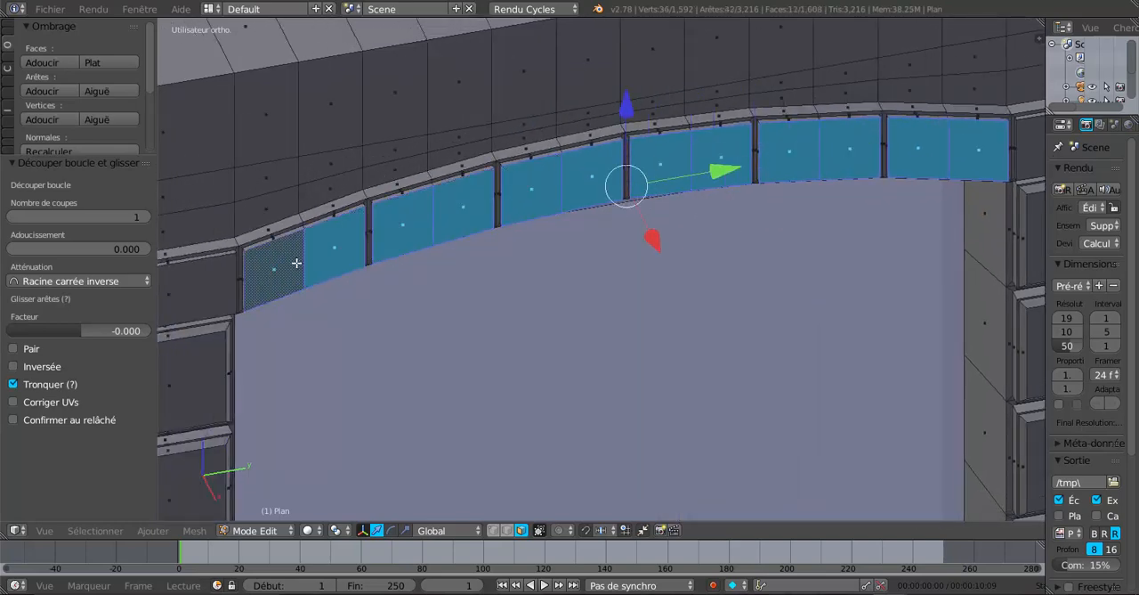
scroll(320, 265, "down", 4)
middle_click_drag(319, 265, 597, 312)
scroll(551, 285, "up", 3)
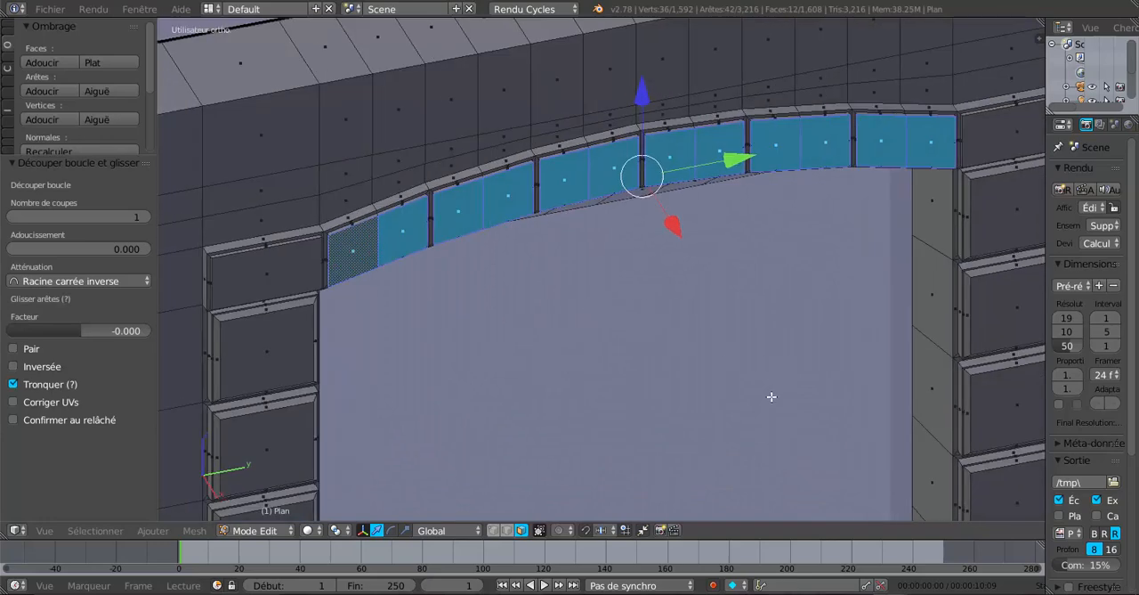
key("i")
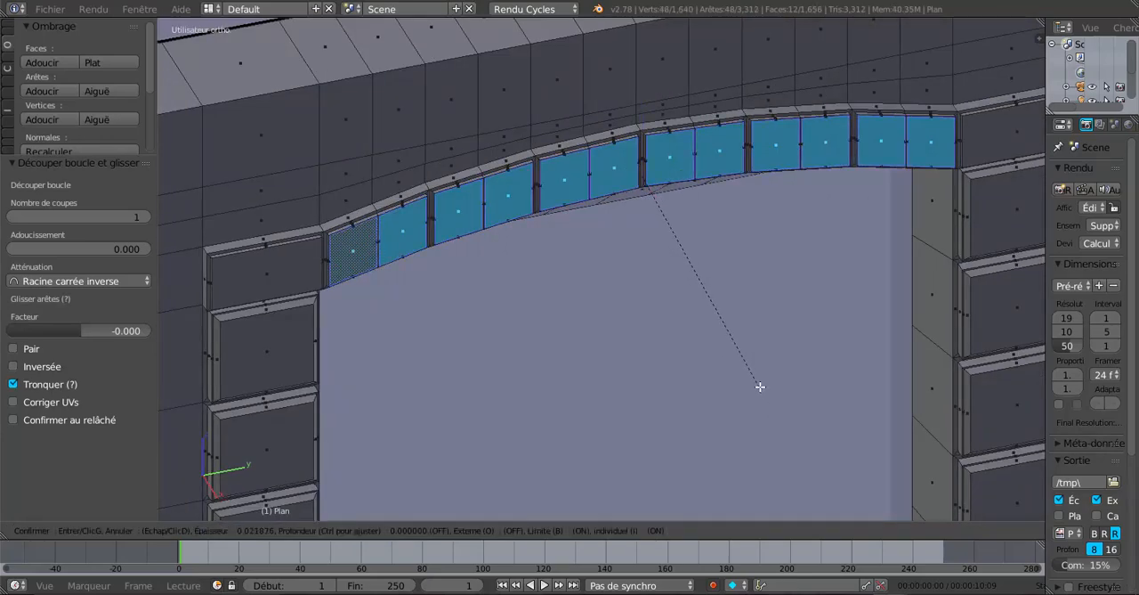
right_click(764, 383)
Undo the selection of the arch's twelve front faces
scroll(763, 383, "down", 3)
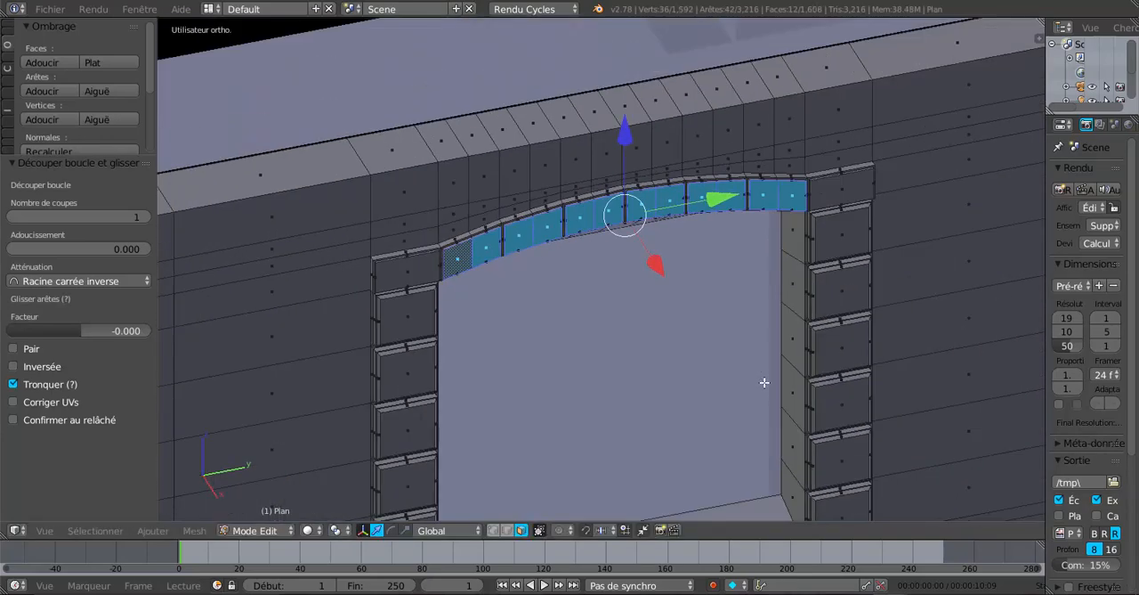
middle_click_drag(764, 383, 786, 383)
key("ctrl+z")
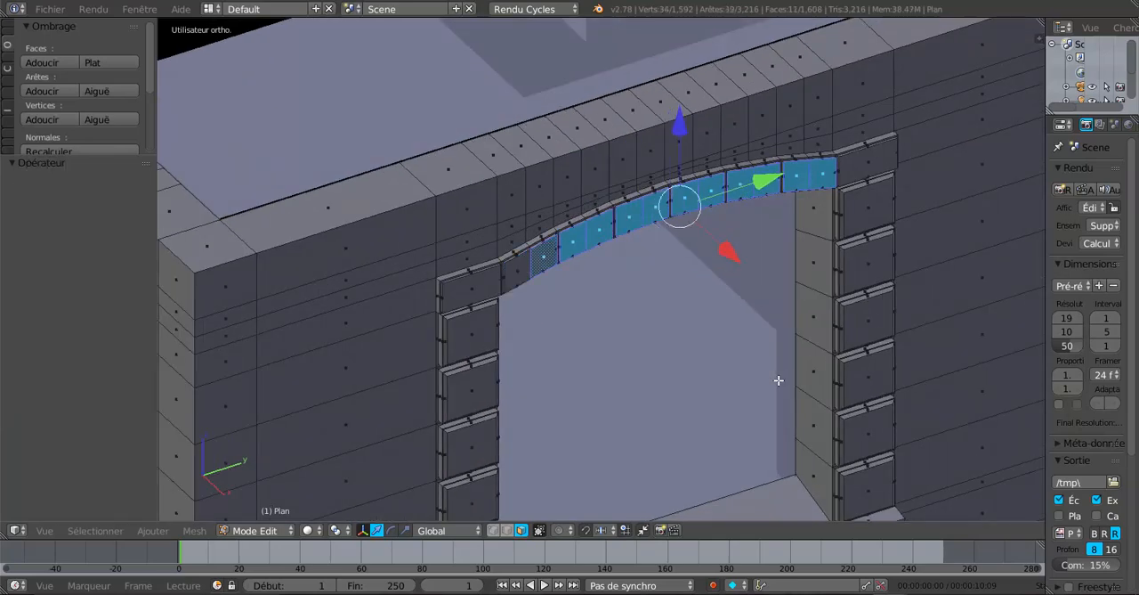
key("ctrl+z")
key("ctrl+z")
key("ctrl+z")
key("ctrl+z")
key("ctrl+z")
key("ctrl+z")
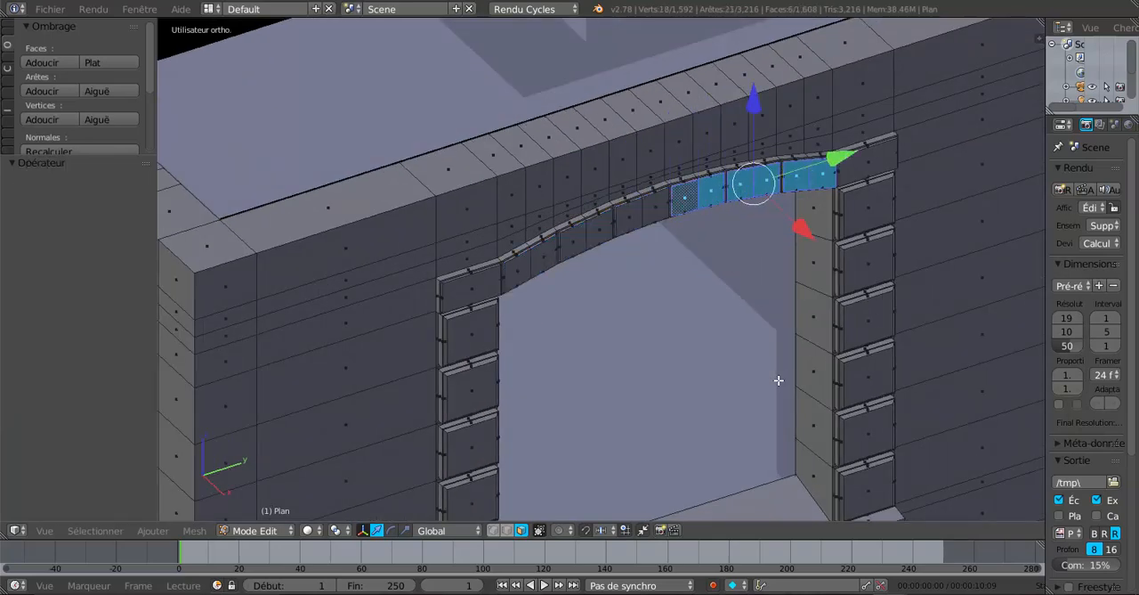
key("ctrl+z")
key("ctrl+z")
key("ctrl+z")
key("ctrl+z")
key("ctrl+z")
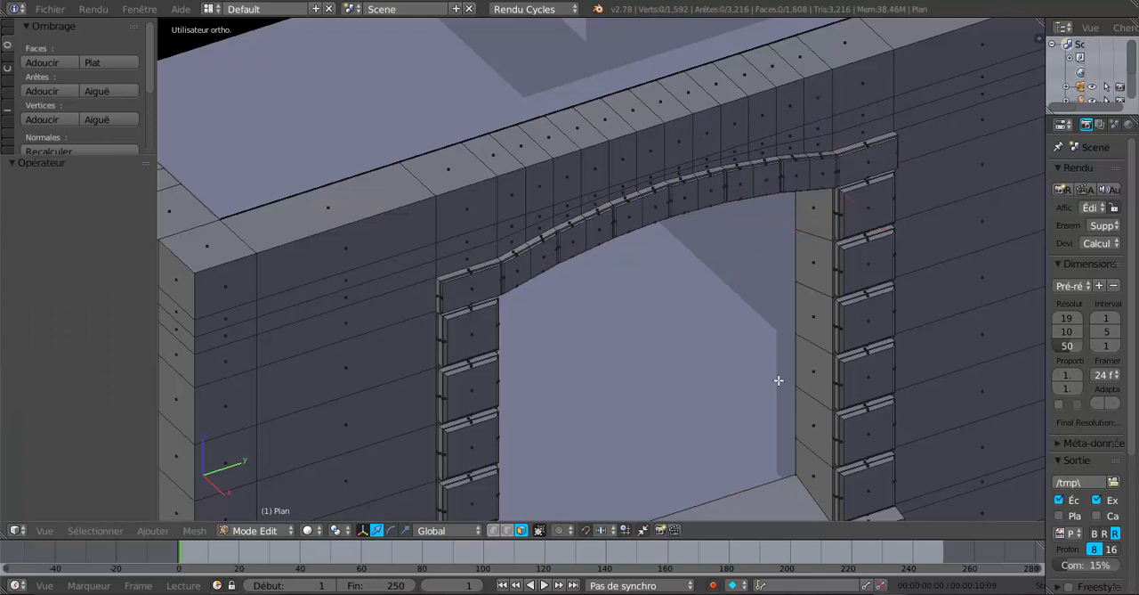
Examine the arch blocks and window surround in Object Mode and return to Edit Mode
key("Tab")
scroll(737, 383, "up", 5)
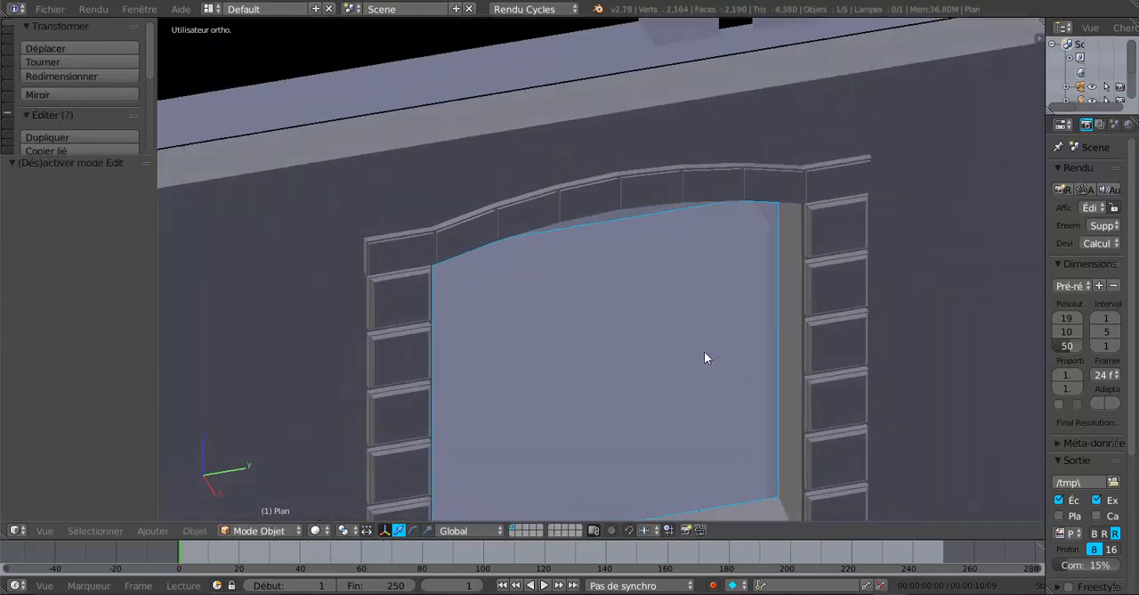
scroll(569, 255, "up", 4)
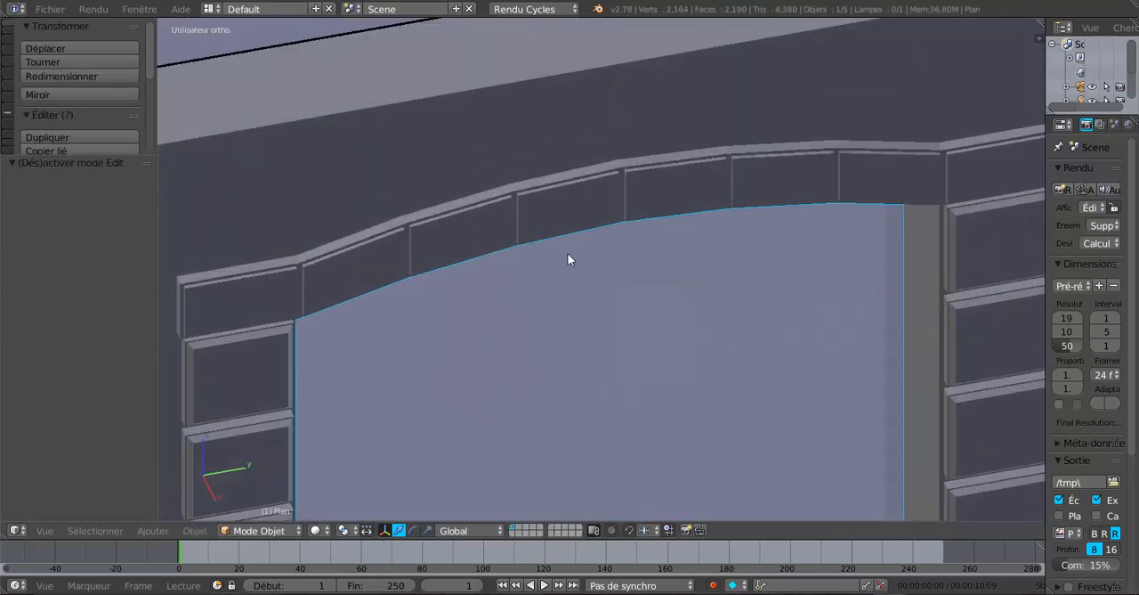
scroll(653, 205, "down", 4)
middle_click_drag(660, 300, 606, 296)
key("Tab")
key("Tab")
key("Tab")
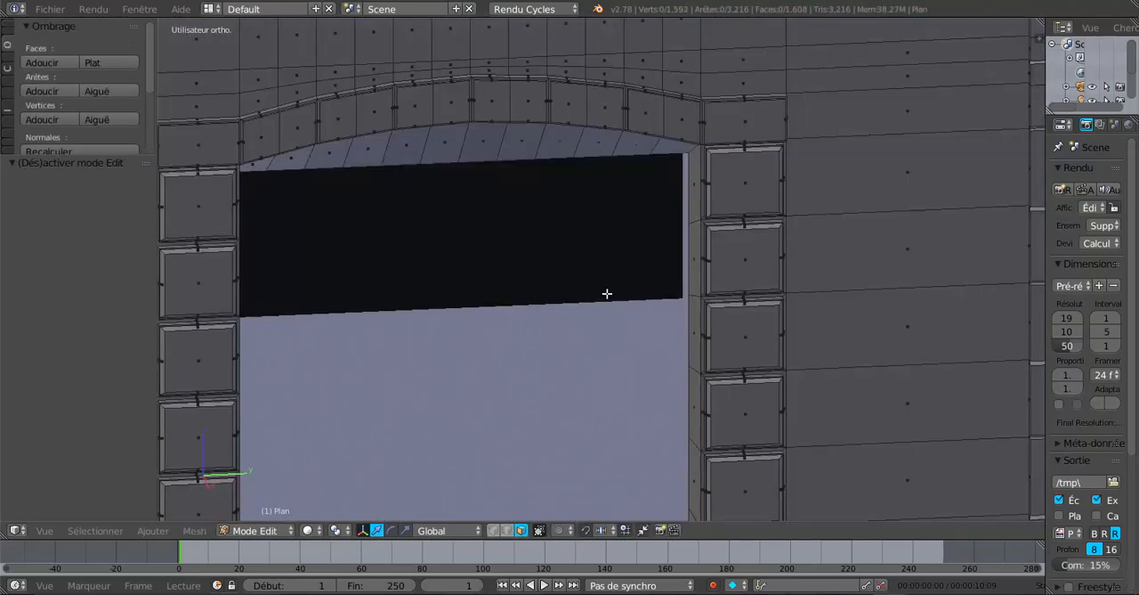
Inset the front faces of the two blocks at either end of the arch individually by a small amount
middle_click_drag(731, 252, 735, 264)
right_click(744, 143)
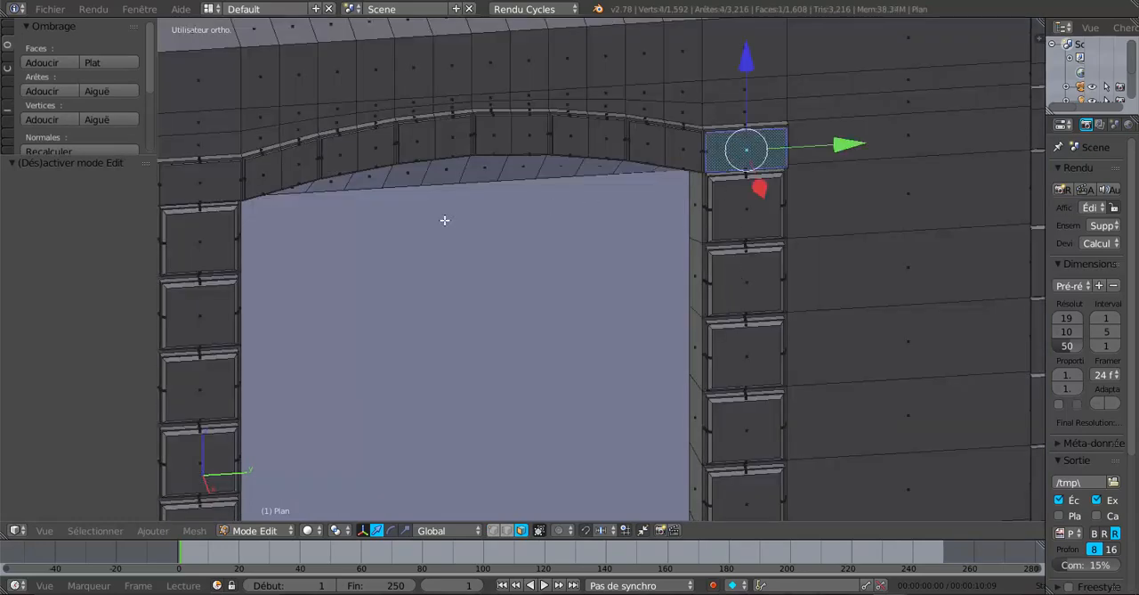
right_click(235, 194, "shift")
middle_click_drag(714, 337, 842, 340)
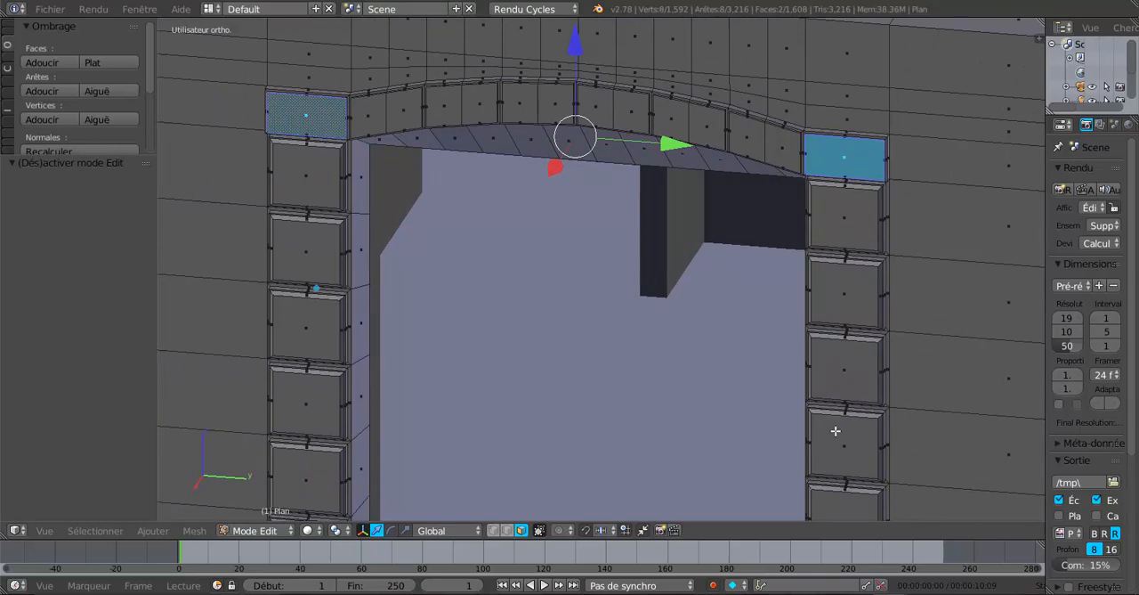
key("i")
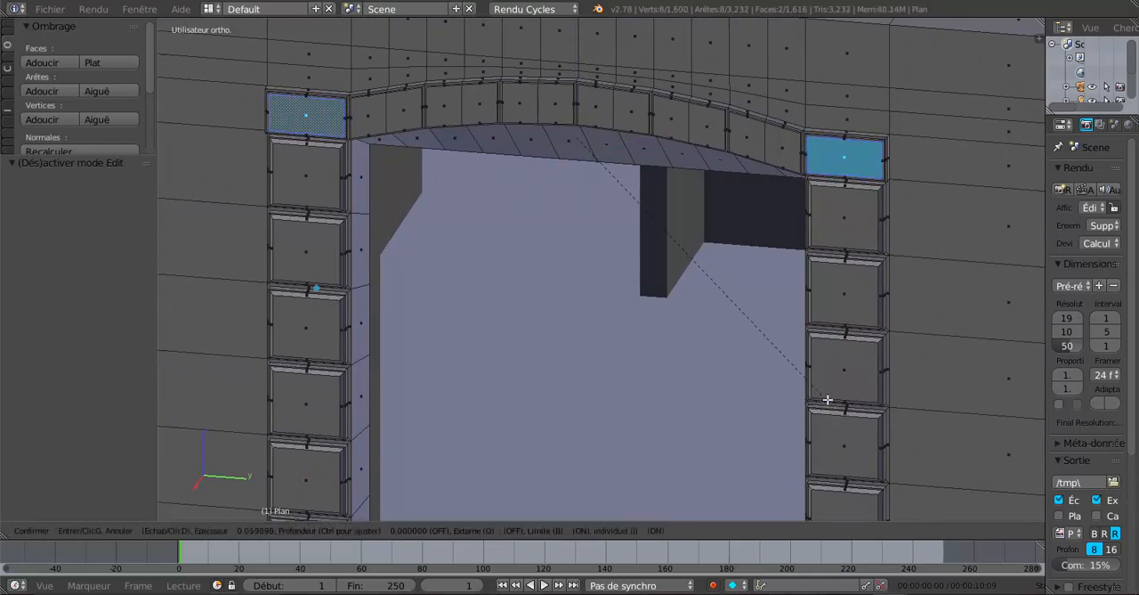
left_click(825, 392)
Extrude the two inset end-block faces outward from the wall along the global X axis and check the result in Object Mode
middle_click_drag(811, 402, 730, 431)
key("e")
right_click(714, 377)
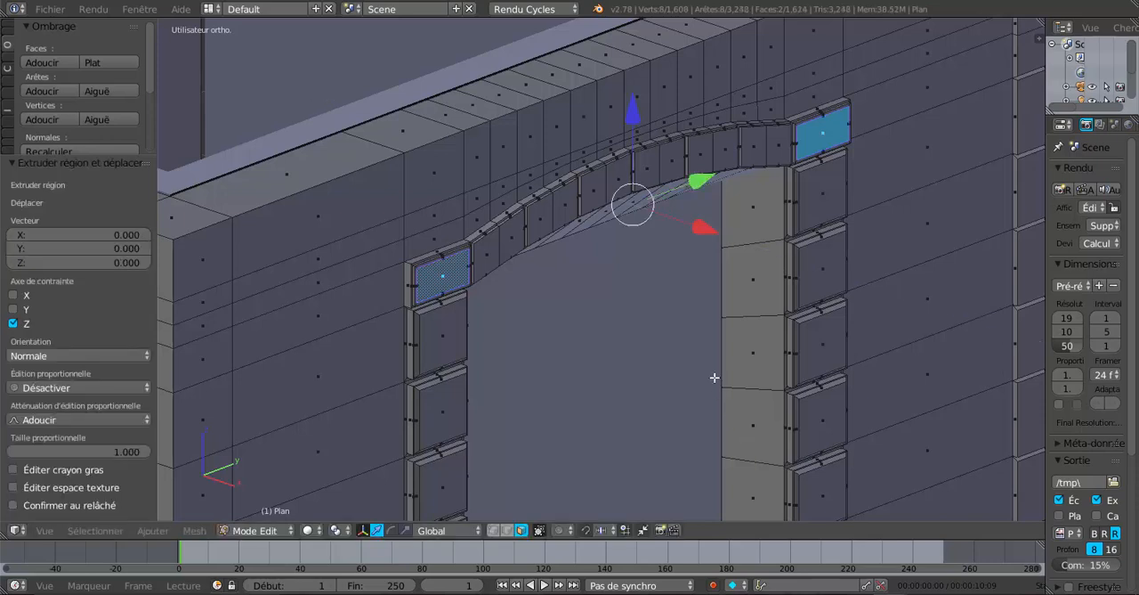
left_click_drag(690, 236, 703, 233)
key("Tab")
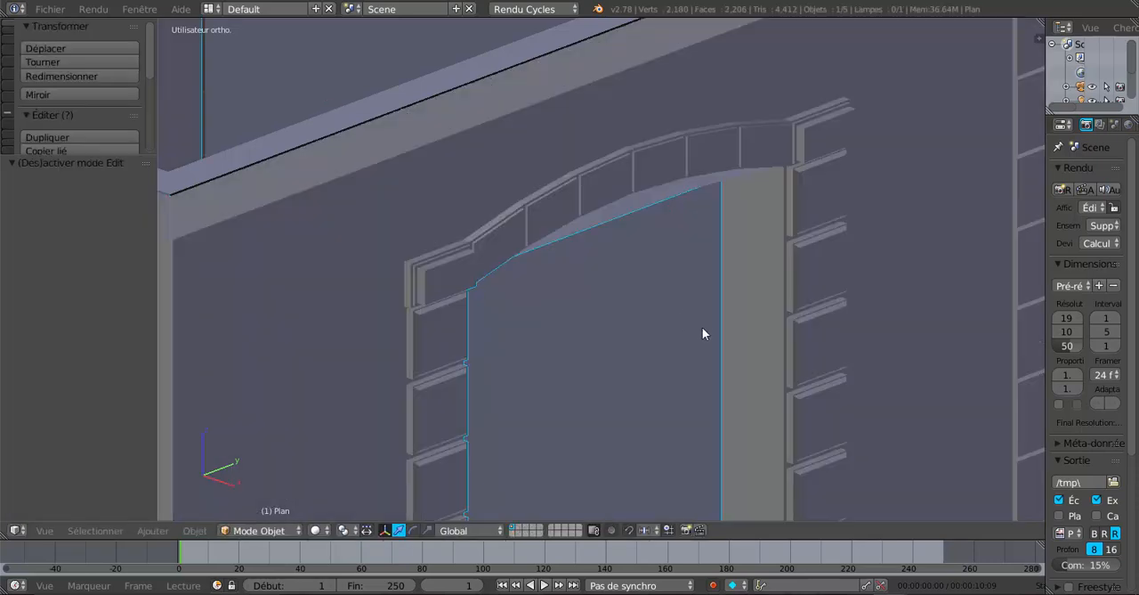
middle_click_drag(703, 327, 505, 264)
In Edit Mode, extrude the four front faces of the two central arch blocks outward along the global X axis
key("Tab")
right_click(506, 219)
right_click(539, 201, "shift")
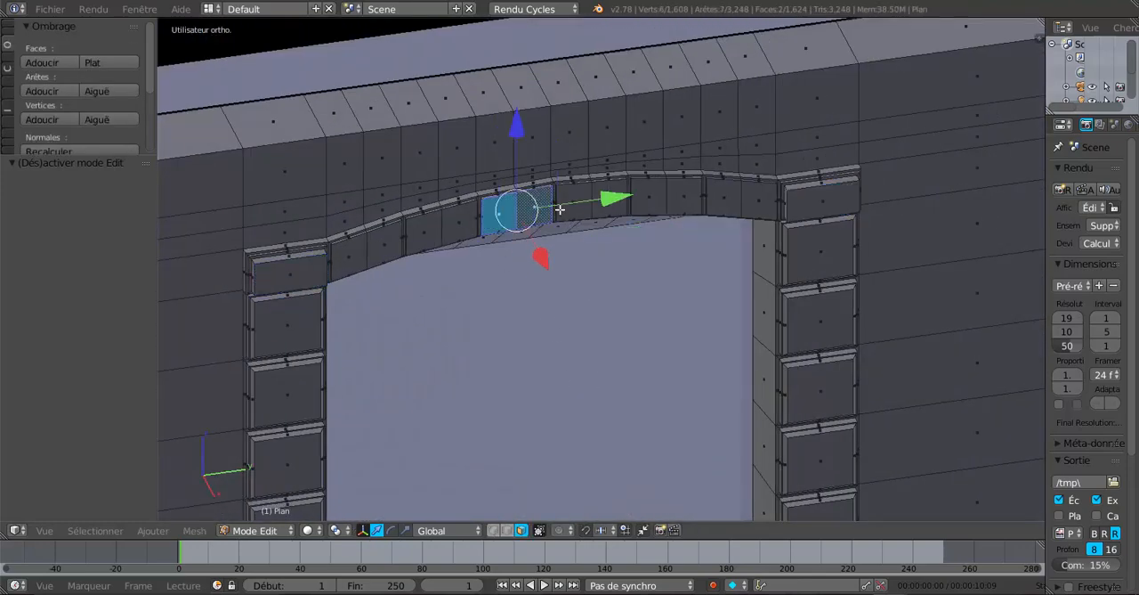
right_click(569, 203, "shift")
right_click(613, 200, "shift")
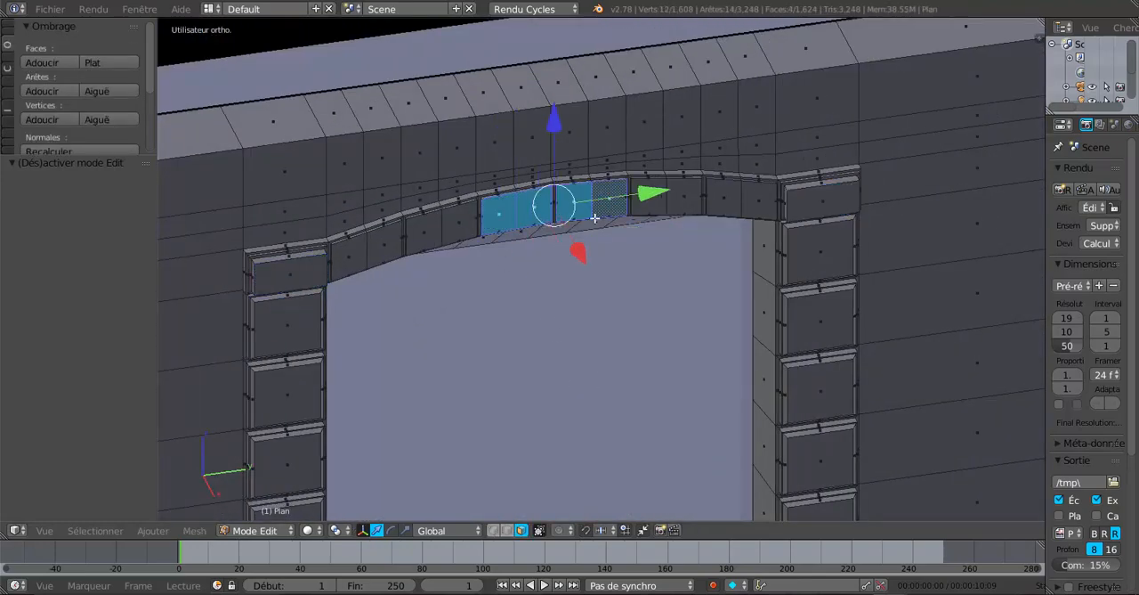
key("e")
right_click(708, 342)
left_click_drag(727, 243, 734, 240)
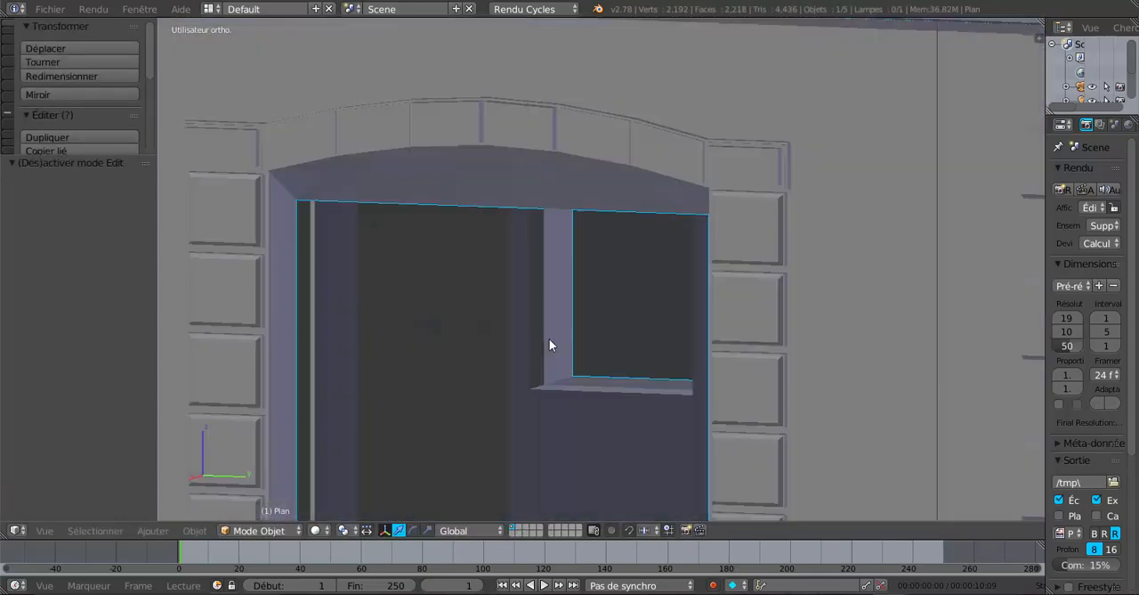
middle_click_drag(549, 340, 656, 351)
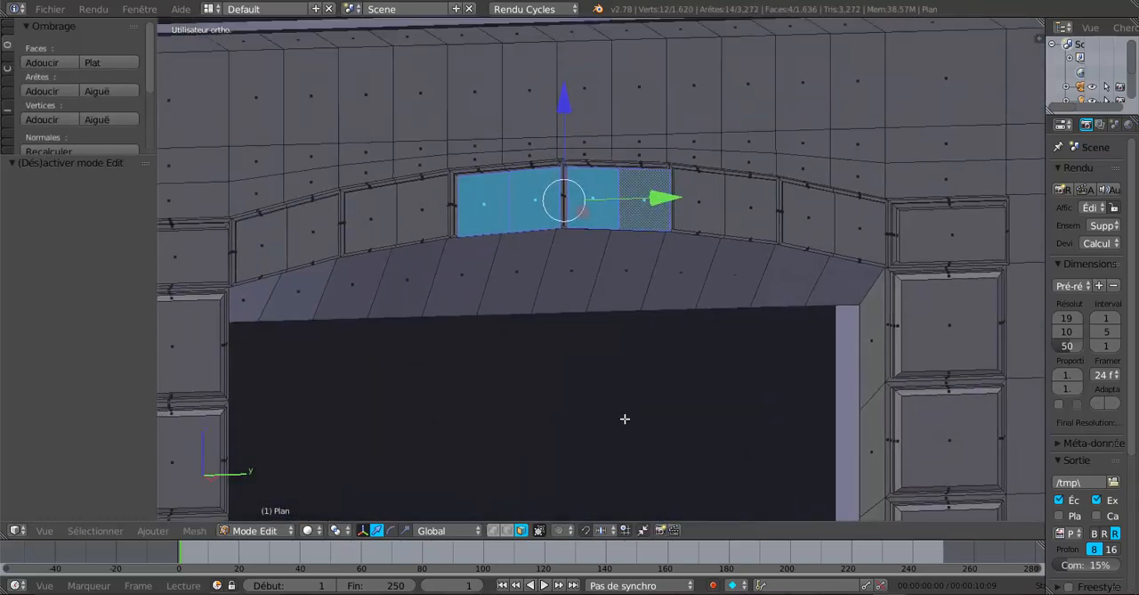
Extrude the four underside faces of the raised central arch blocks downward by 0.04 along the global Z axis
middle_click_drag(625, 419, 665, 247)
scroll(618, 281, "up", 2)
scroll(618, 280, "down", 3)
scroll(663, 214, "up", 2)
middle_click_drag(651, 156, 621, 90)
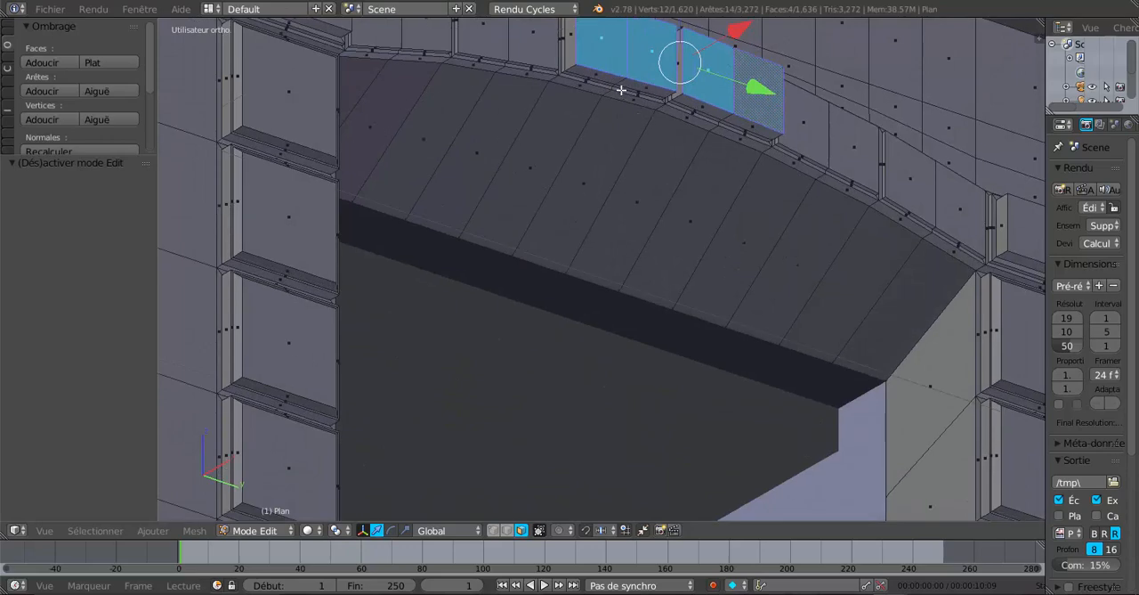
right_click(609, 81)
right_click(647, 90, "shift")
right_click(706, 109, "shift")
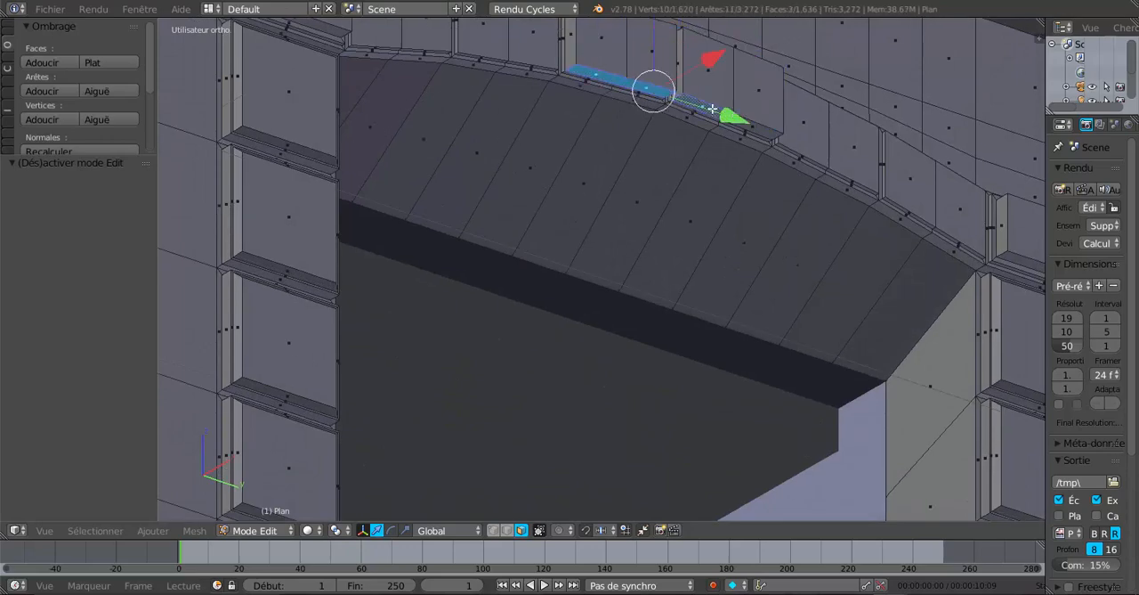
right_click(752, 126, "shift")
middle_click_drag(752, 127, 615, 355)
key("e")
right_click(562, 184)
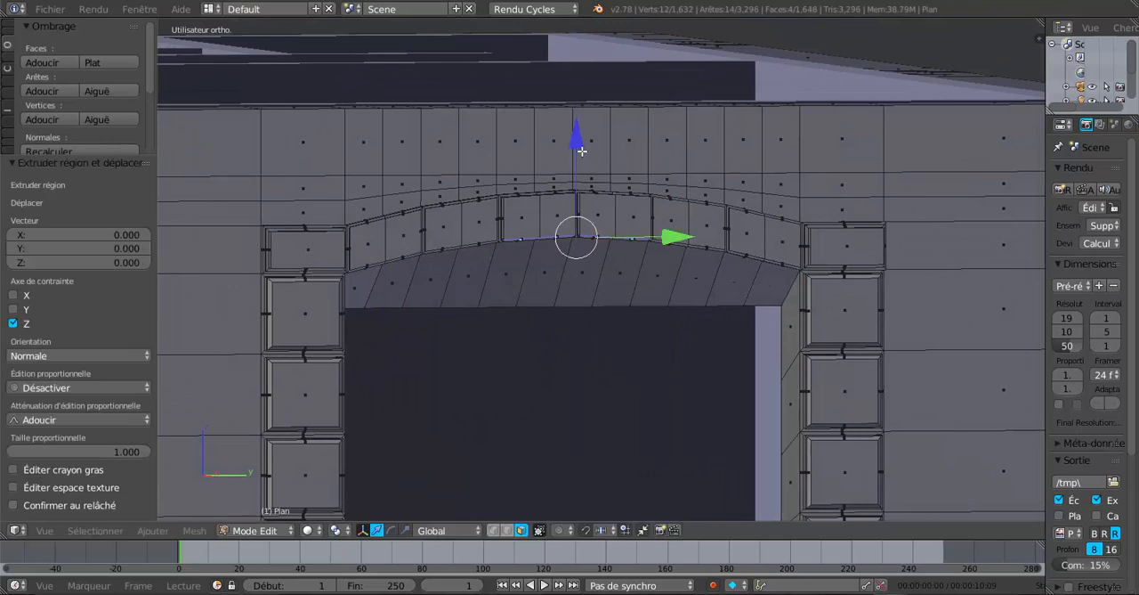
left_click_drag(581, 152, 589, 177)
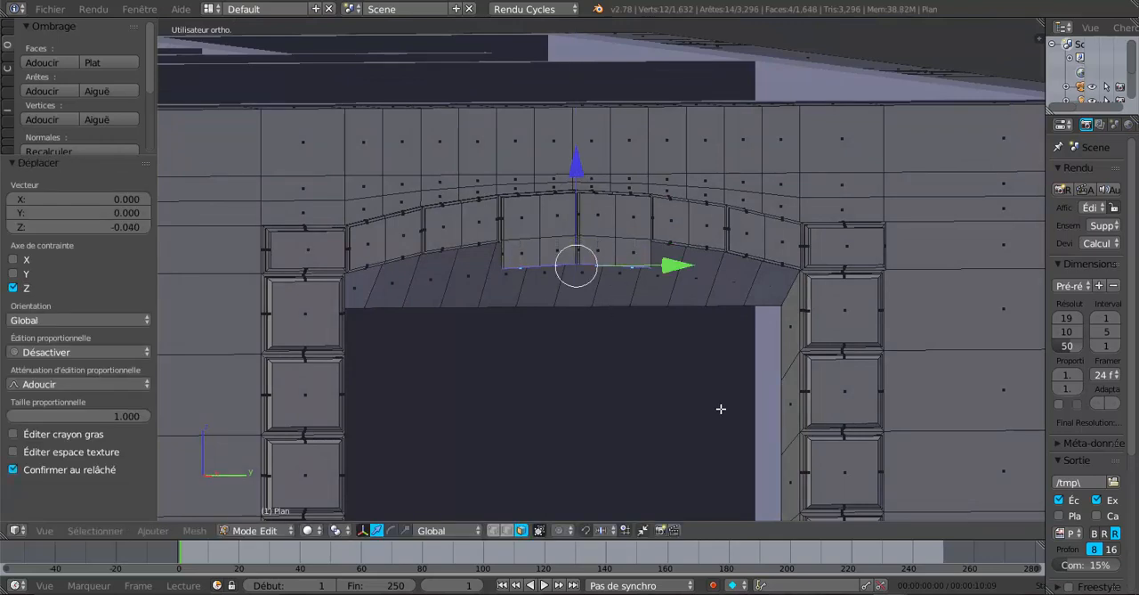
Scale down the lowered underside faces to taper the keystone and switch to Object Mode
key("s")
left_click(658, 356)
key("Tab")
Examine the tapered keystone, window surround and surrounding walls from several angles in Object Mode and Edit Mode
scroll(659, 363, "down", 3)
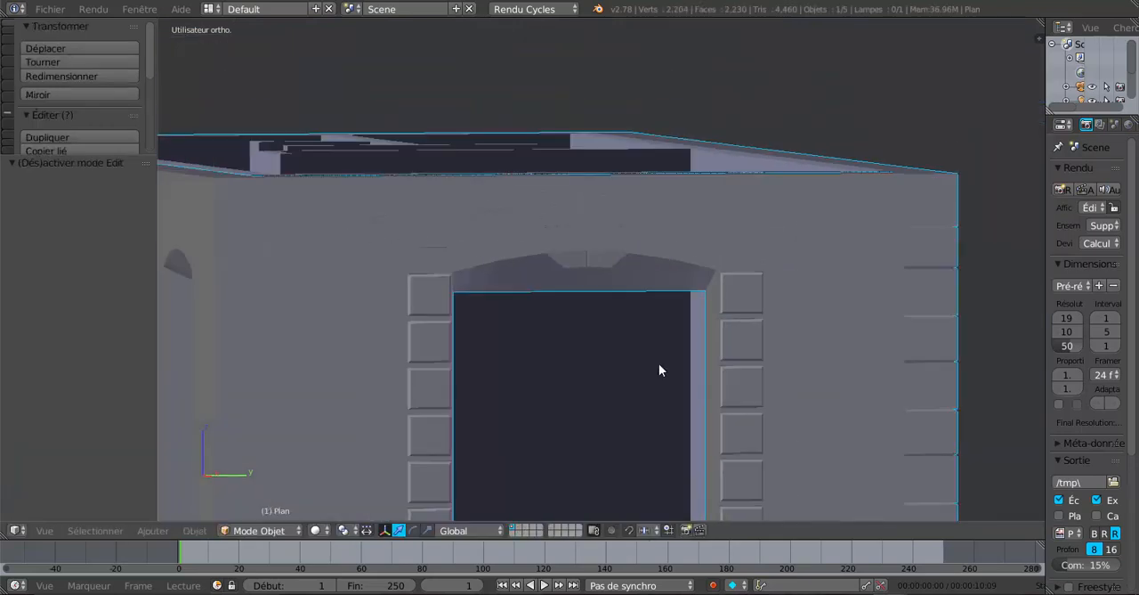
middle_click_drag(659, 363, 581, 396)
scroll(655, 407, "up", 3)
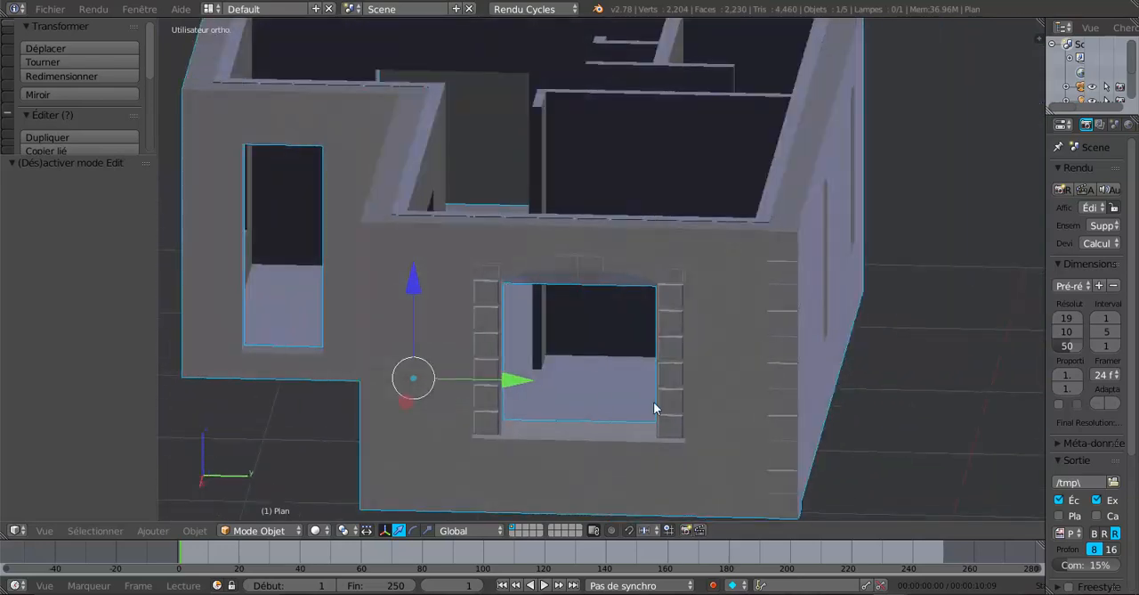
middle_click_drag(655, 408, 638, 340)
scroll(714, 400, "up", 3)
scroll(714, 404, "down", 3)
key("Tab")
scroll(654, 316, "up", 3)
key("Tab")
scroll(647, 309, "down", 3)
scroll(638, 340, "up", 3)
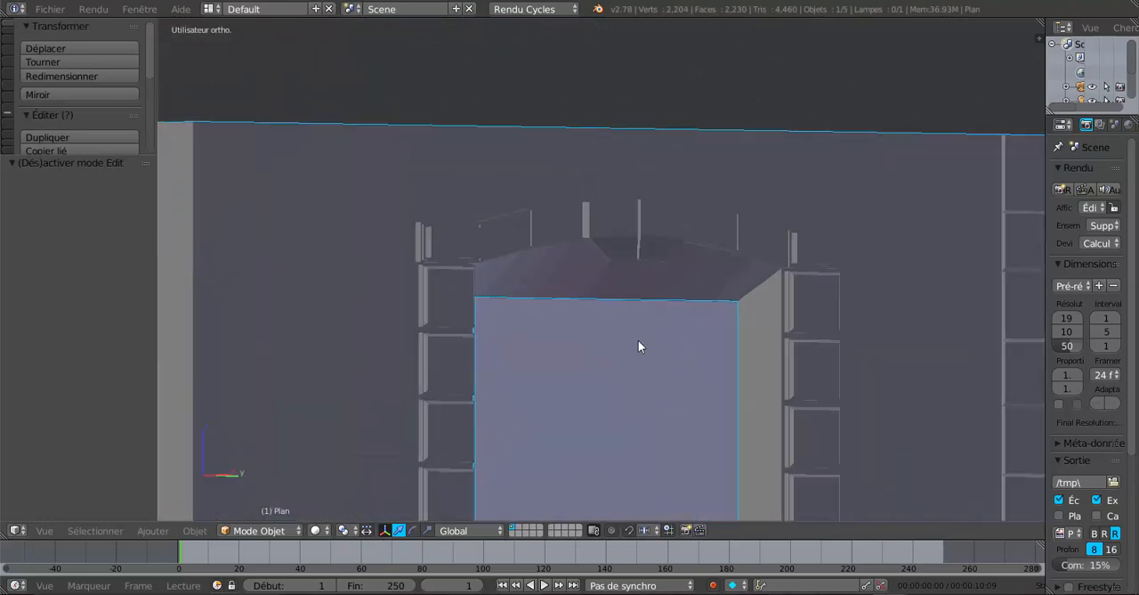
Inspect the keystone's underside and the arch block joints in Edit Mode, finishing back in Object Mode
middle_click_drag(645, 291, 470, 277)
scroll(680, 240, "up", 2)
scroll(470, 280, "down", 2)
key("Tab")
scroll(470, 284, "down", 2)
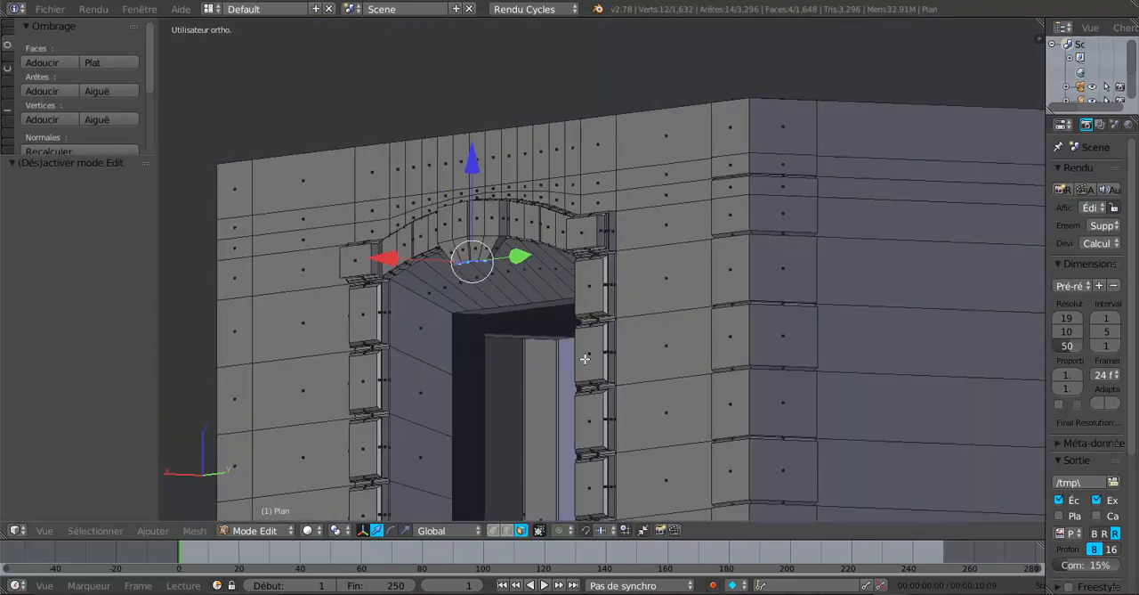
middle_click_drag(584, 359, 655, 304)
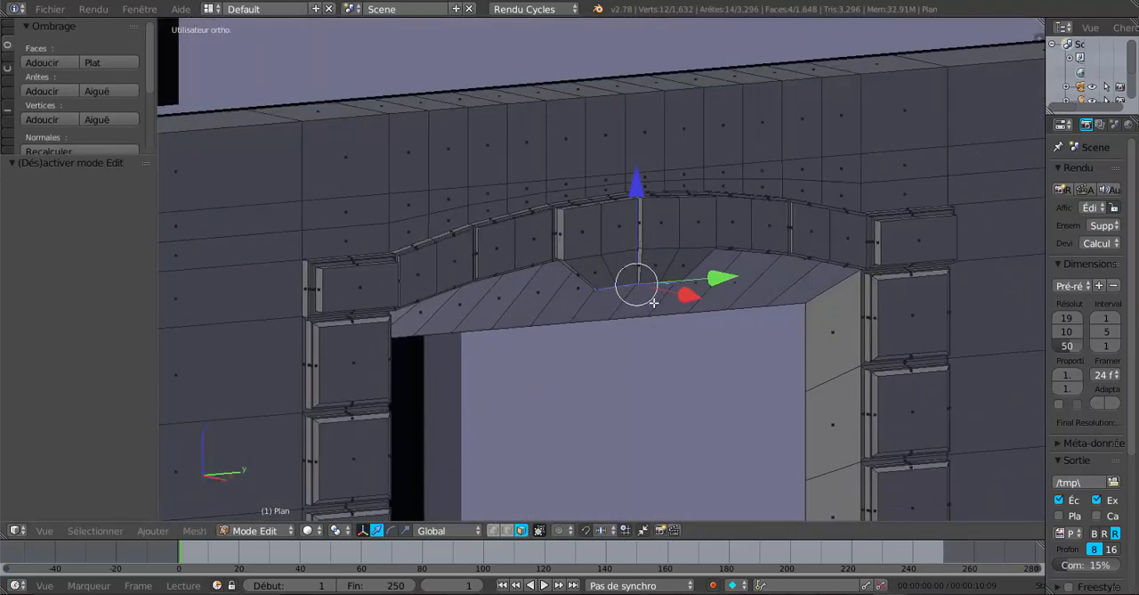
scroll(623, 400, "down", 3)
middle_click_drag(611, 341, 722, 361)
key("Tab")
Examine the decorated window in relation to the corner blocks and the whole house exterior
scroll(574, 392, "down", 4)
scroll(643, 422, "up", 1)
scroll(646, 422, "up", 2)
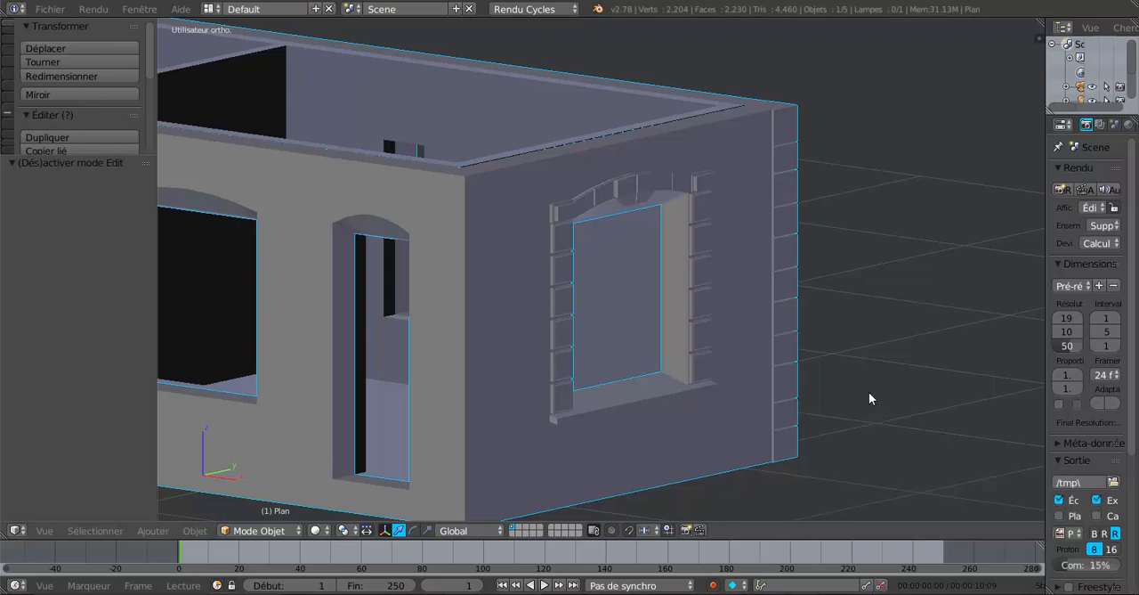
scroll(866, 428, "down", 3)
middle_click_drag(866, 428, 837, 458)
scroll(713, 457, "up", 2)
middle_click_drag(713, 459, 679, 434)
scroll(679, 429, "down", 1)
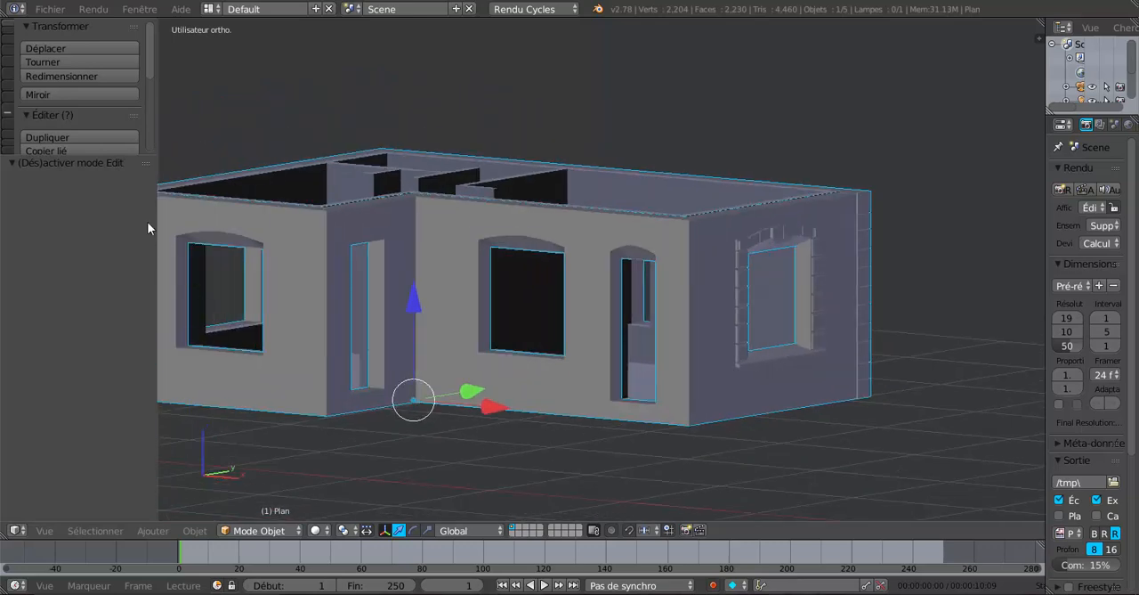
Narrow the tool shelf to enlarge the 3D view and examine the undecorated arched windows and narrow openings on the other walls
left_click_drag(158, 162, 94, 187)
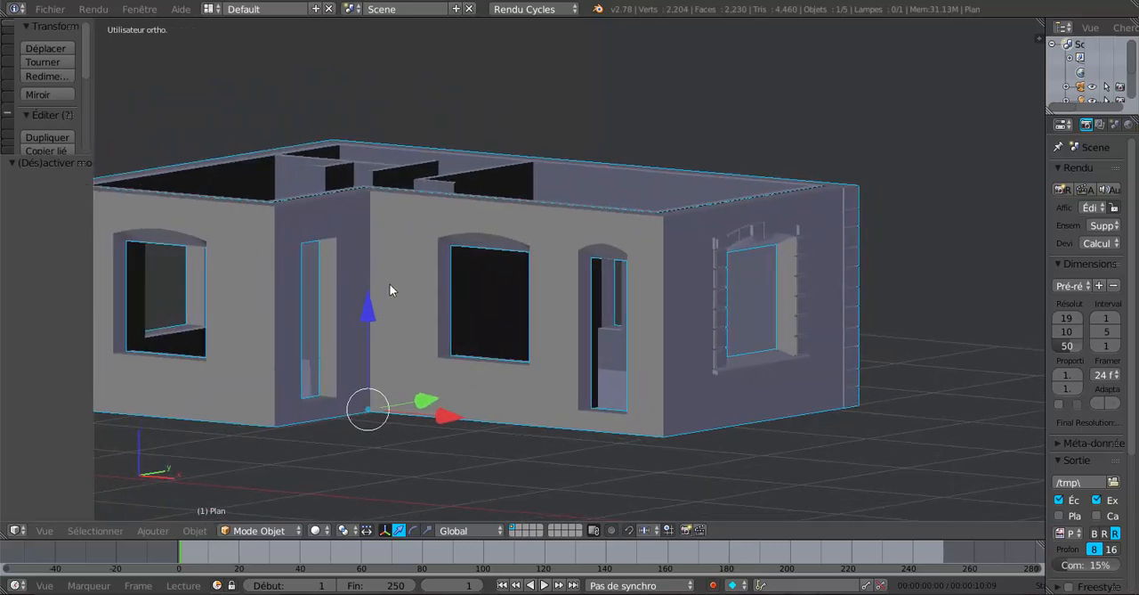
scroll(559, 333, "down", 1)
mouse_move(557, 326)
middle_mouse_down()
mouse_move(582, 320)
mouse_move(540, 325)
mouse_move(549, 319)
middle_mouse_up()
scroll(582, 320, "up", 3)
middle_click_drag(707, 358, 721, 357)
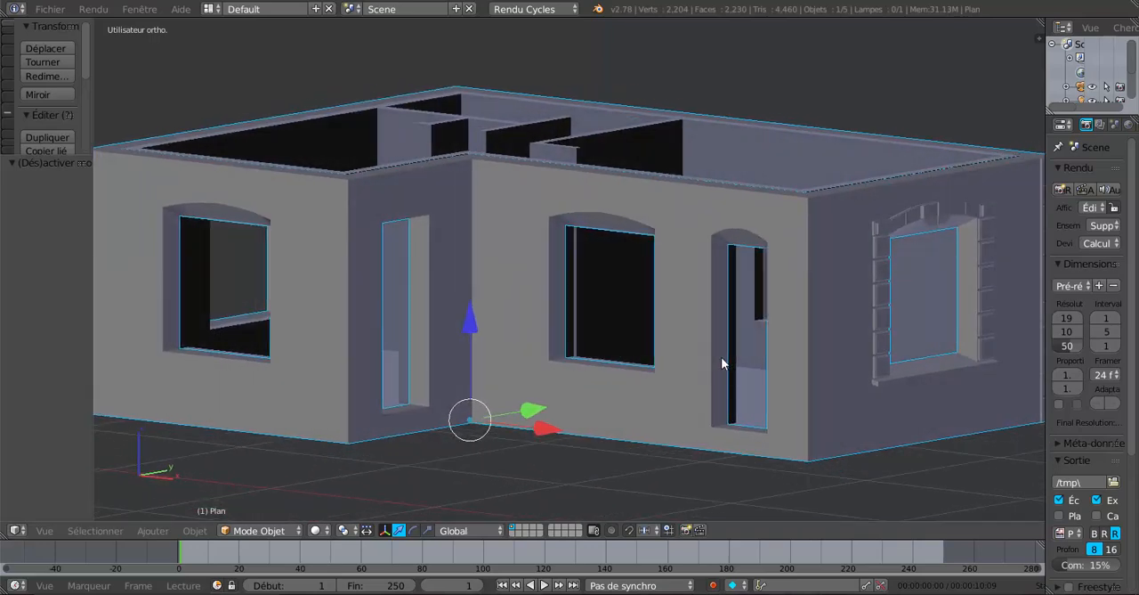
mouse_move(721, 357)
middle_mouse_down()
mouse_move(735, 358)
mouse_move(709, 358)
middle_mouse_up()
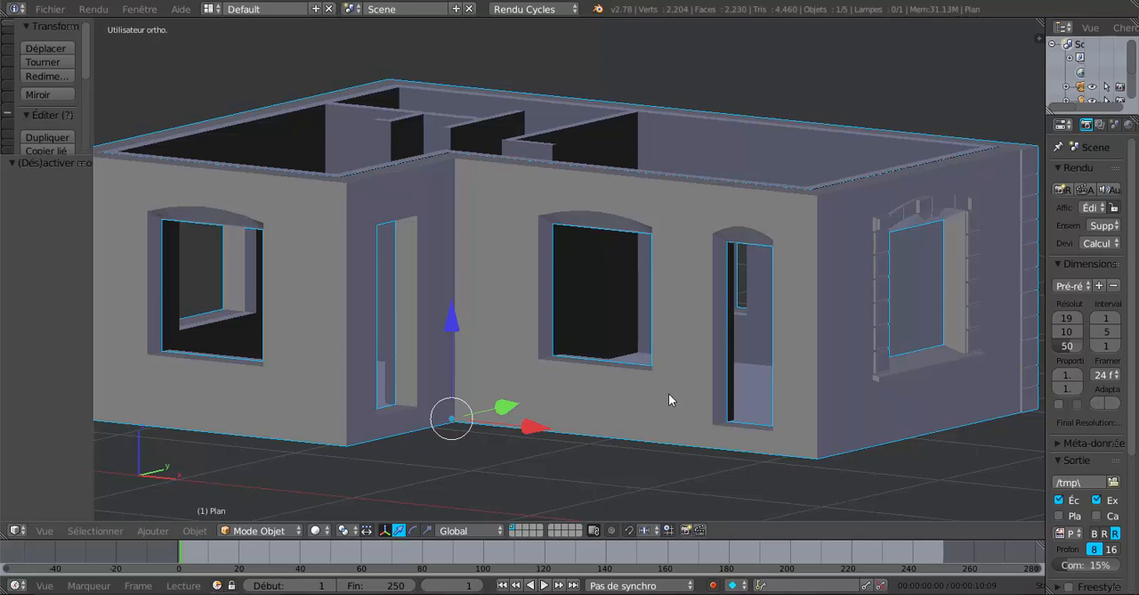
mouse_move(671, 393)
middle_mouse_down()
mouse_move(637, 389)
mouse_move(658, 388)
middle_mouse_up()
scroll(658, 388, "up", 1)
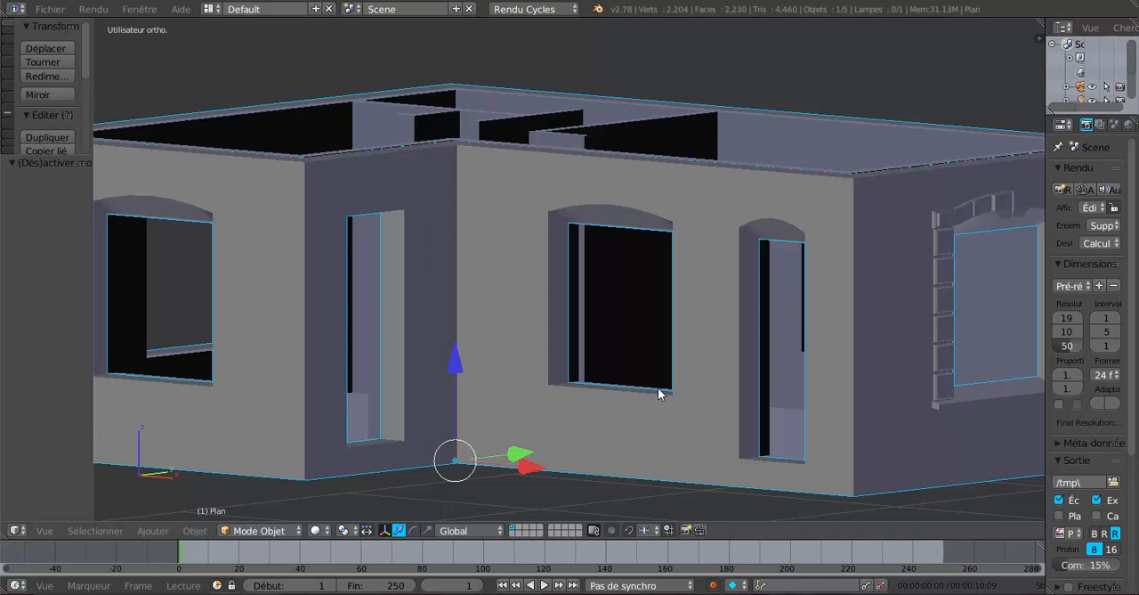
scroll(606, 338, "up", 1)
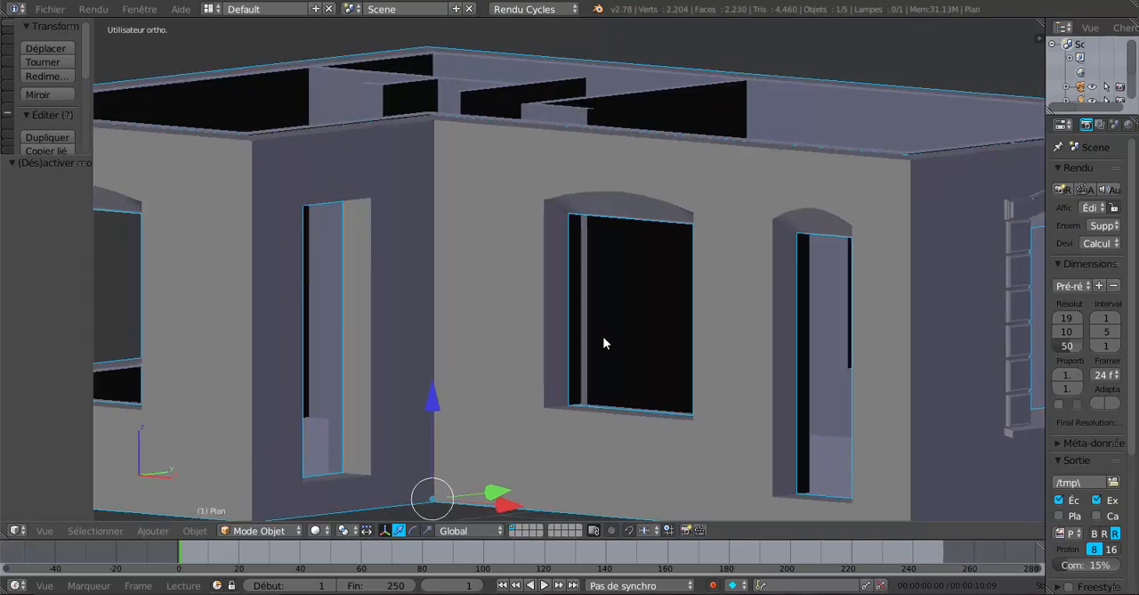
scroll(604, 343, "down", 1)
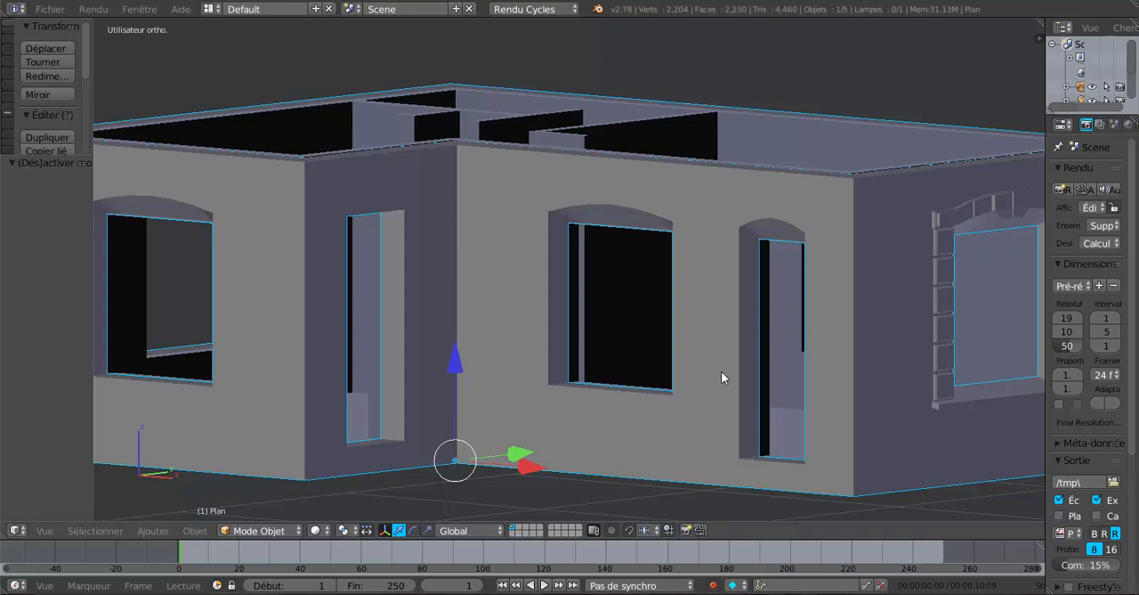
middle_click_drag(714, 306, 714, 315)
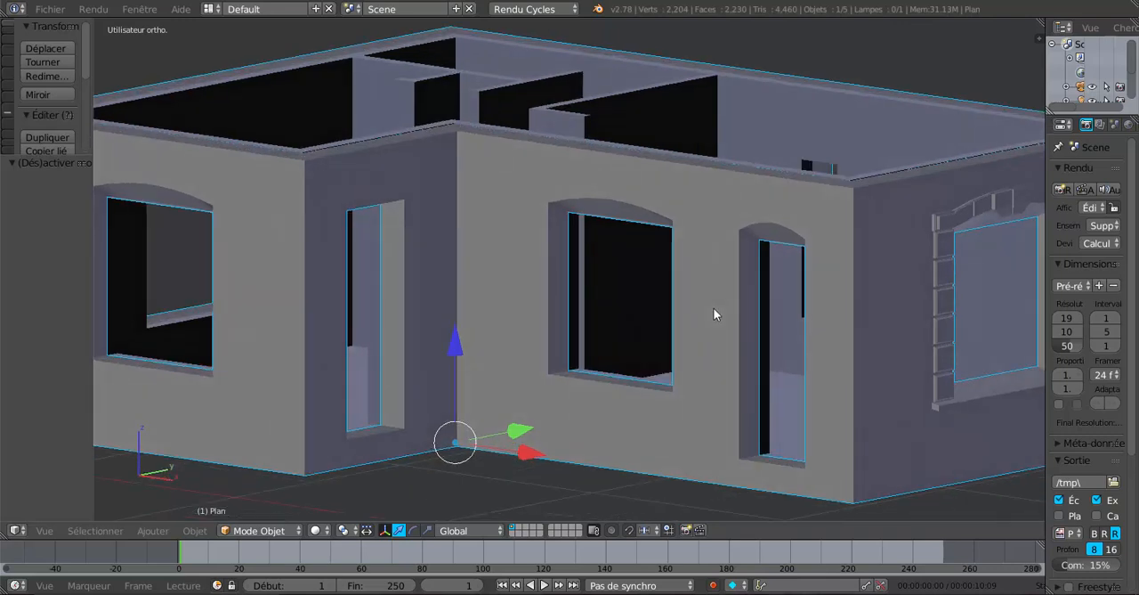